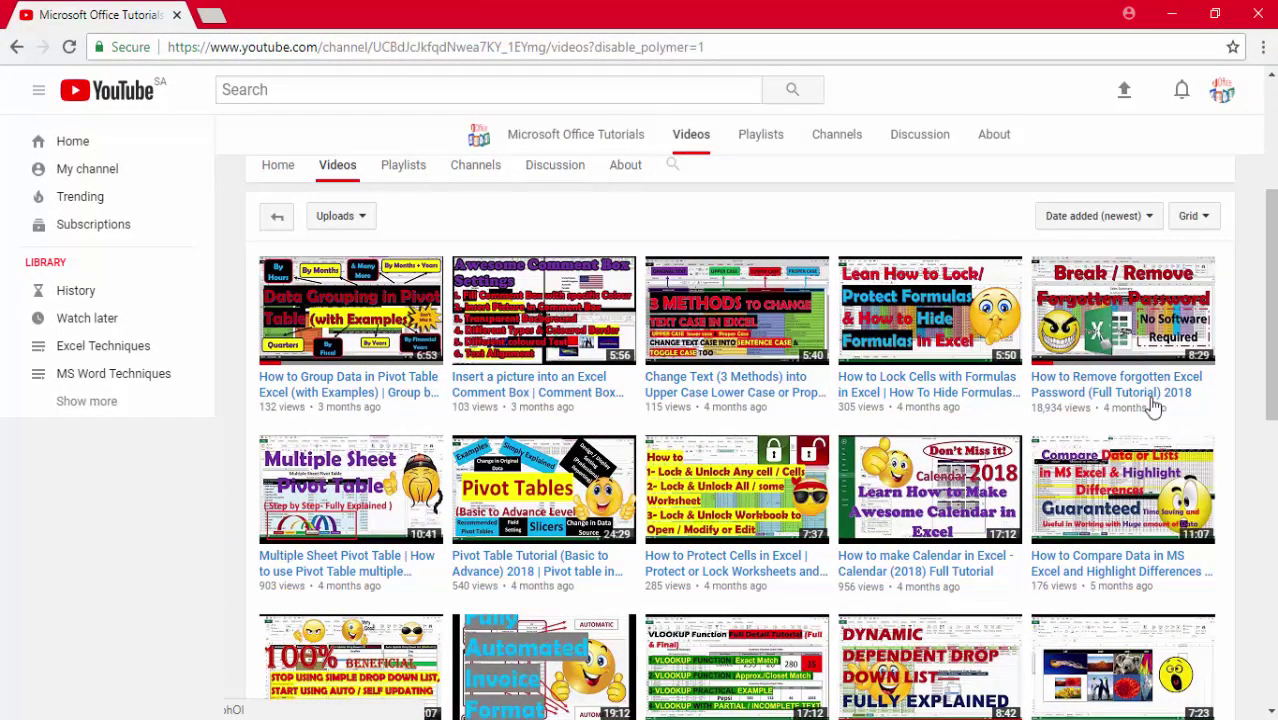
{"action": "left_click_drag", "start_coordinate": [1270, 305], "coordinate": [1270, 356]}
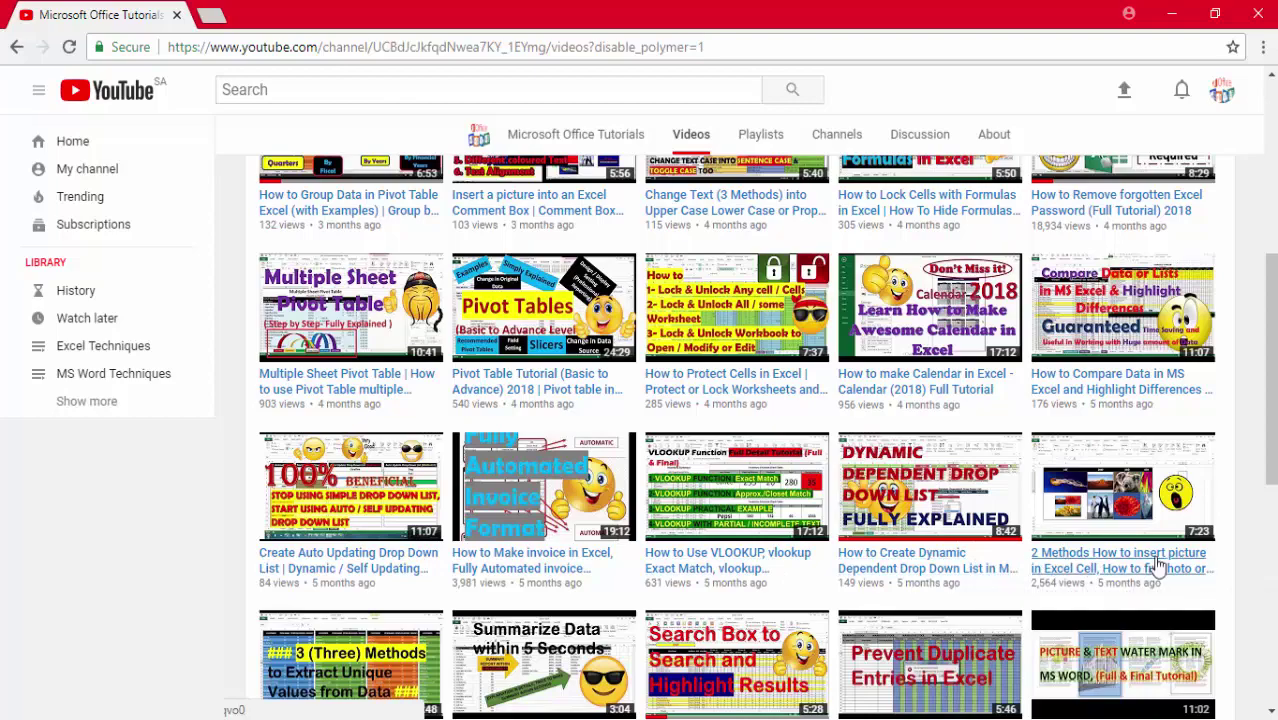
{"action": "scroll", "coordinate": [1270, 370], "scroll_direction": "down", "scroll_amount": 3}
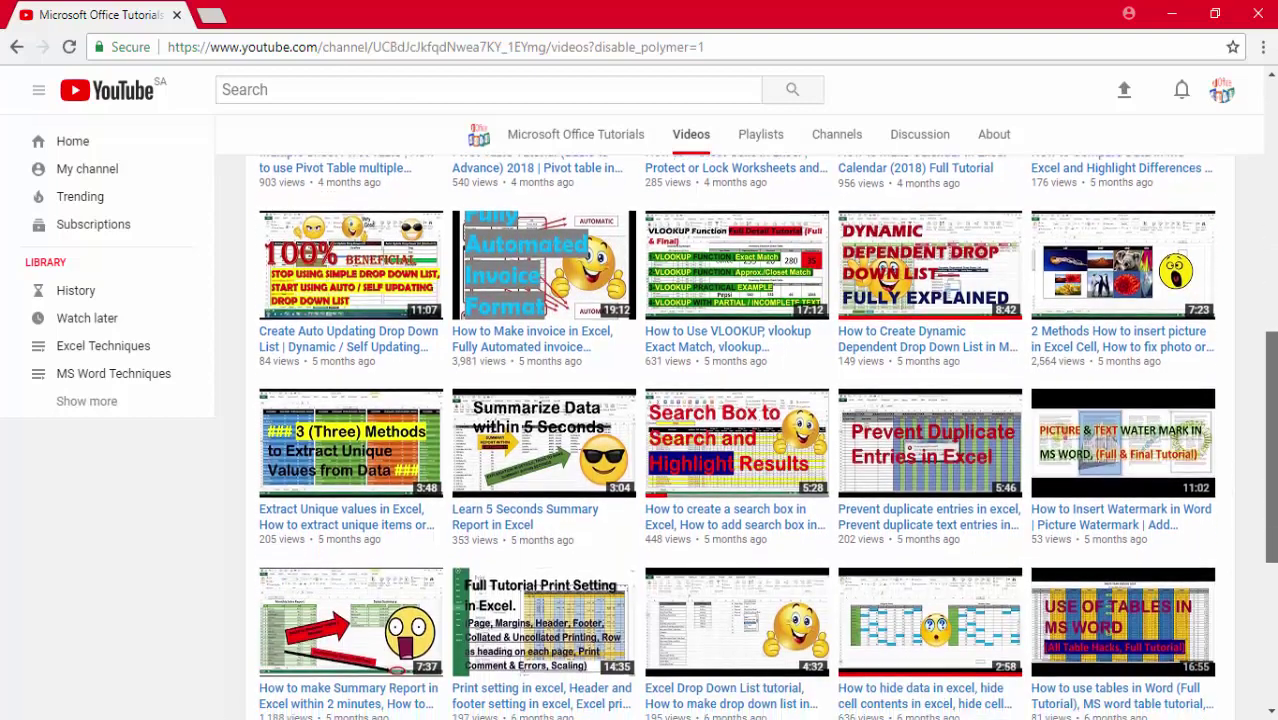
{"action": "scroll", "coordinate": [1270, 400], "scroll_direction": "down", "scroll_amount": 1}
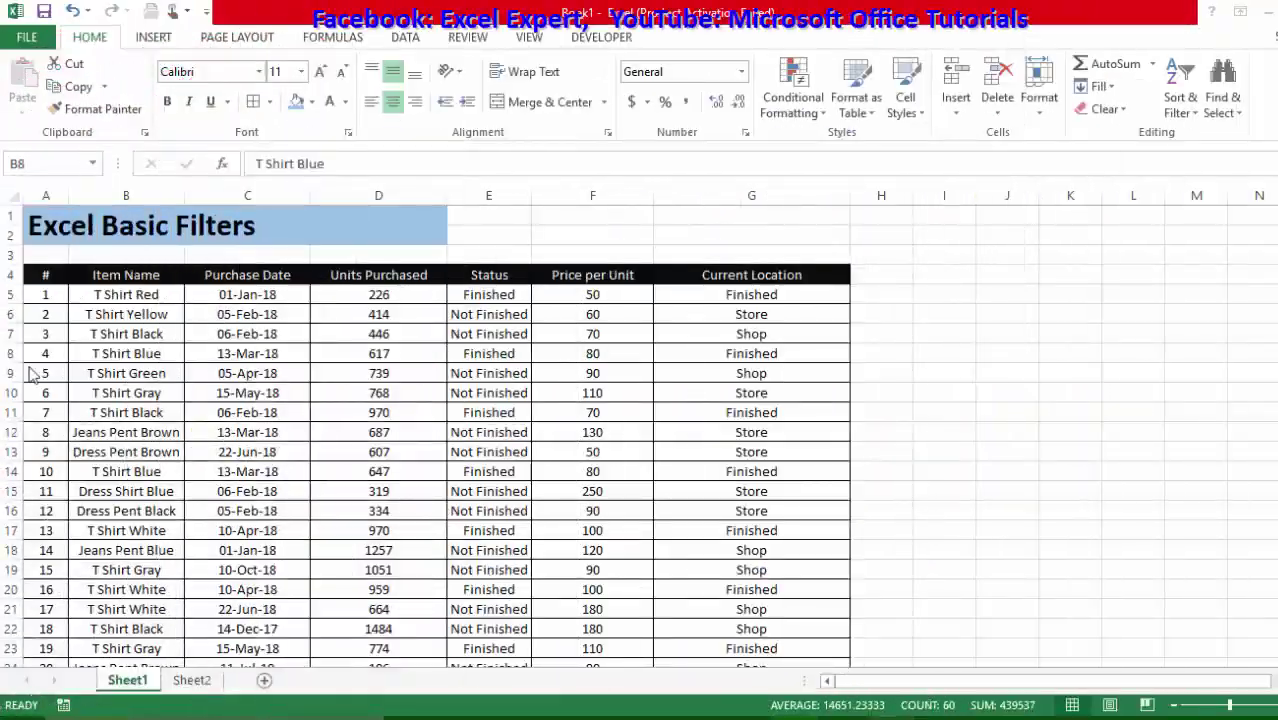
- Examine the table's item name, purchase date, units purchased, status, price per unit and current location columns
{"action": "left_click", "coordinate": [127, 345]}
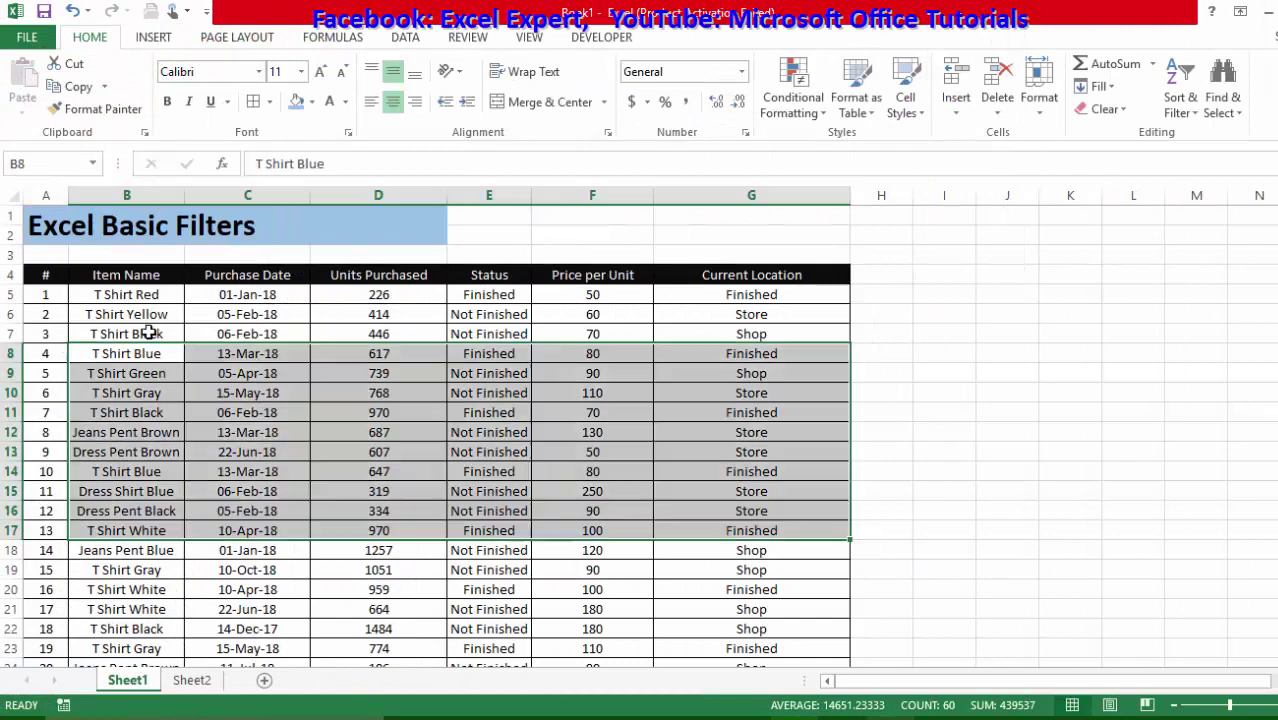
{"action": "left_click", "coordinate": [117, 390]}
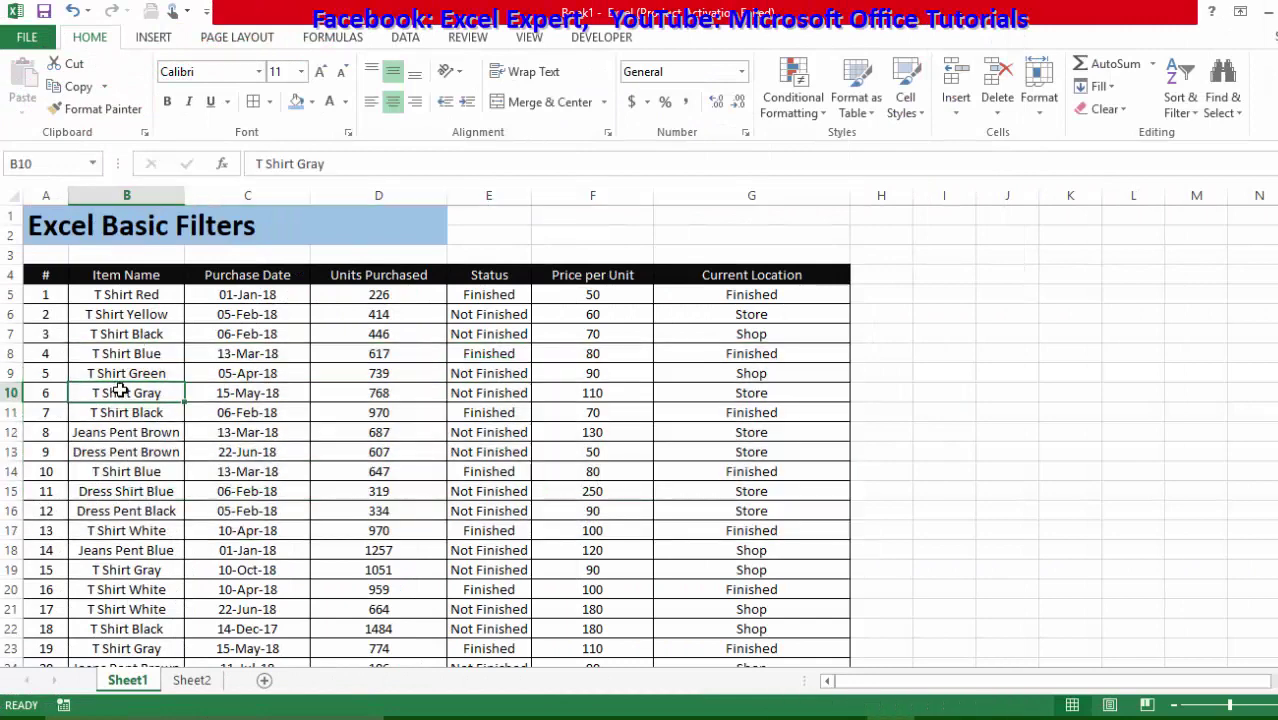
{"action": "left_click", "coordinate": [248, 372]}
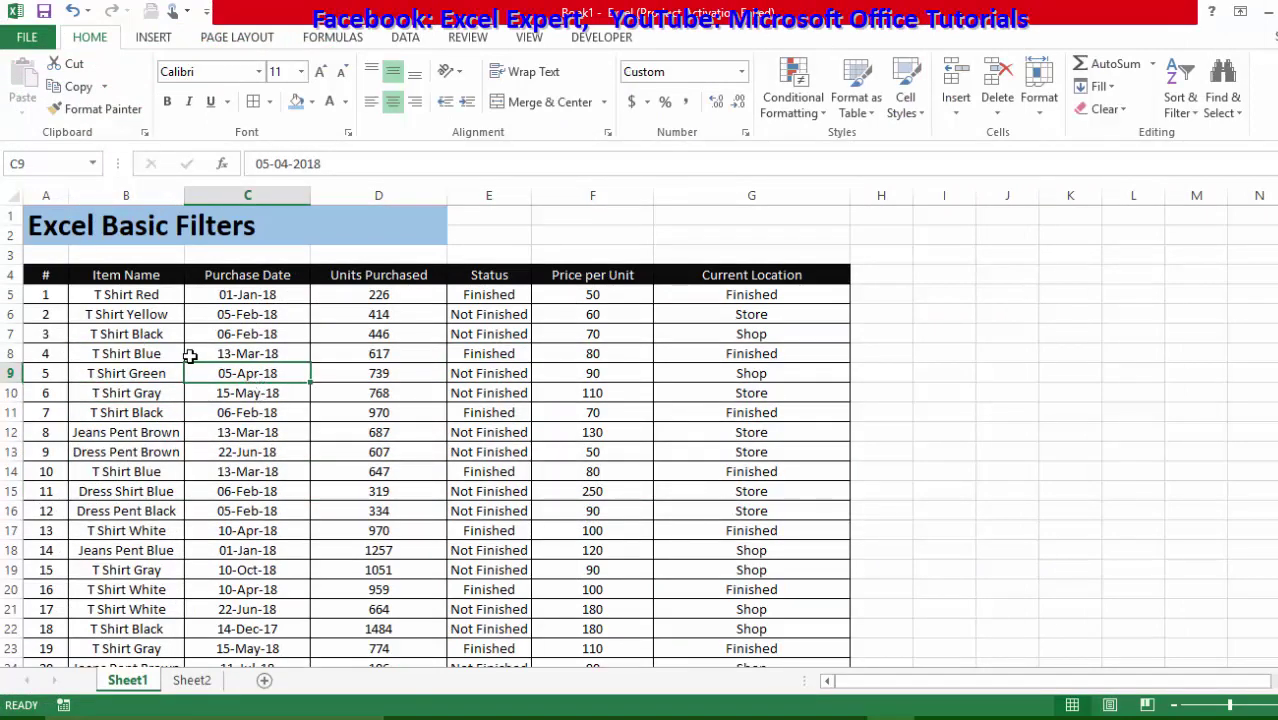
{"action": "left_click_drag", "start_coordinate": [175, 280], "coordinate": [140, 572]}
{"action": "left_click", "coordinate": [125, 395]}
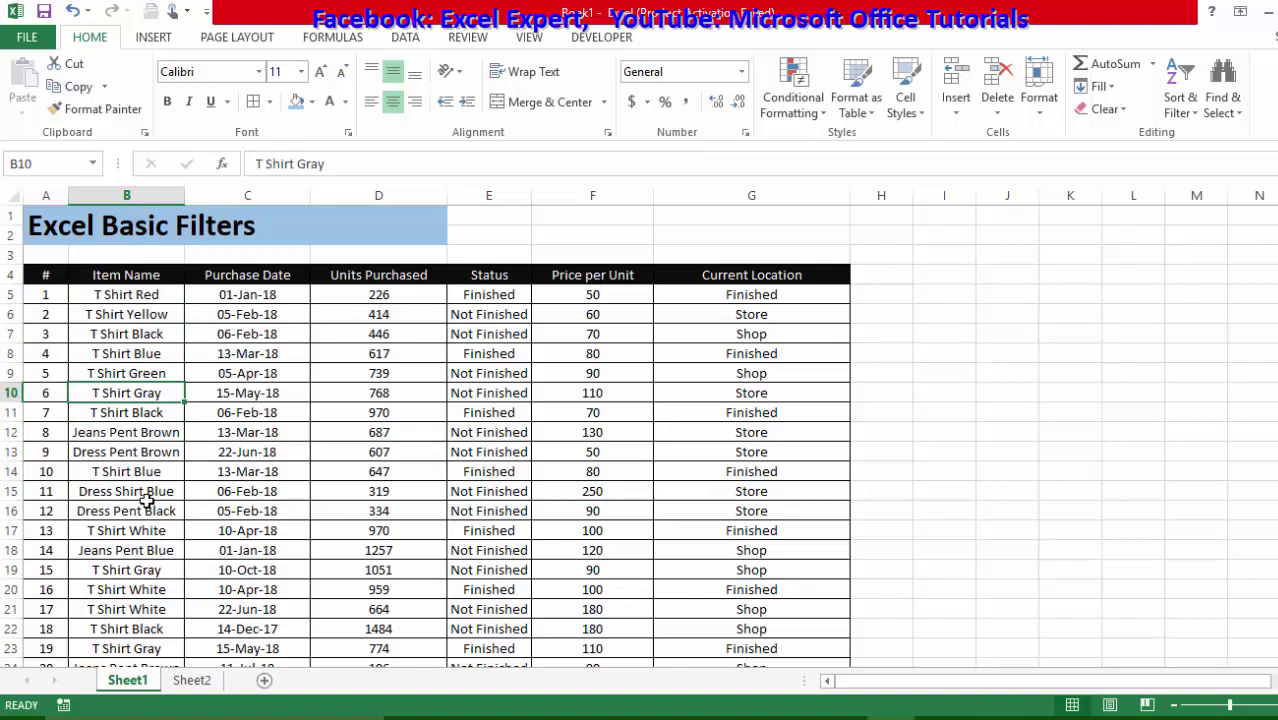
{"action": "left_click_drag", "start_coordinate": [250, 338], "coordinate": [134, 338]}
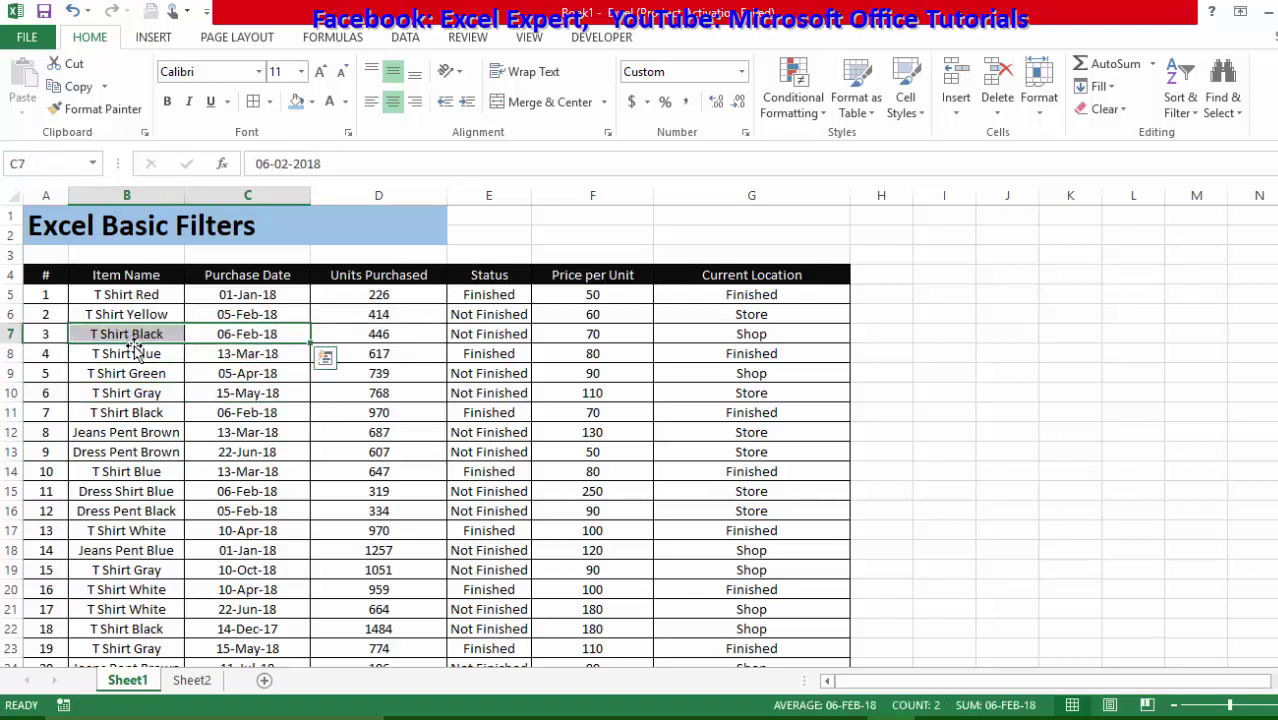
{"action": "left_click", "coordinate": [388, 332]}
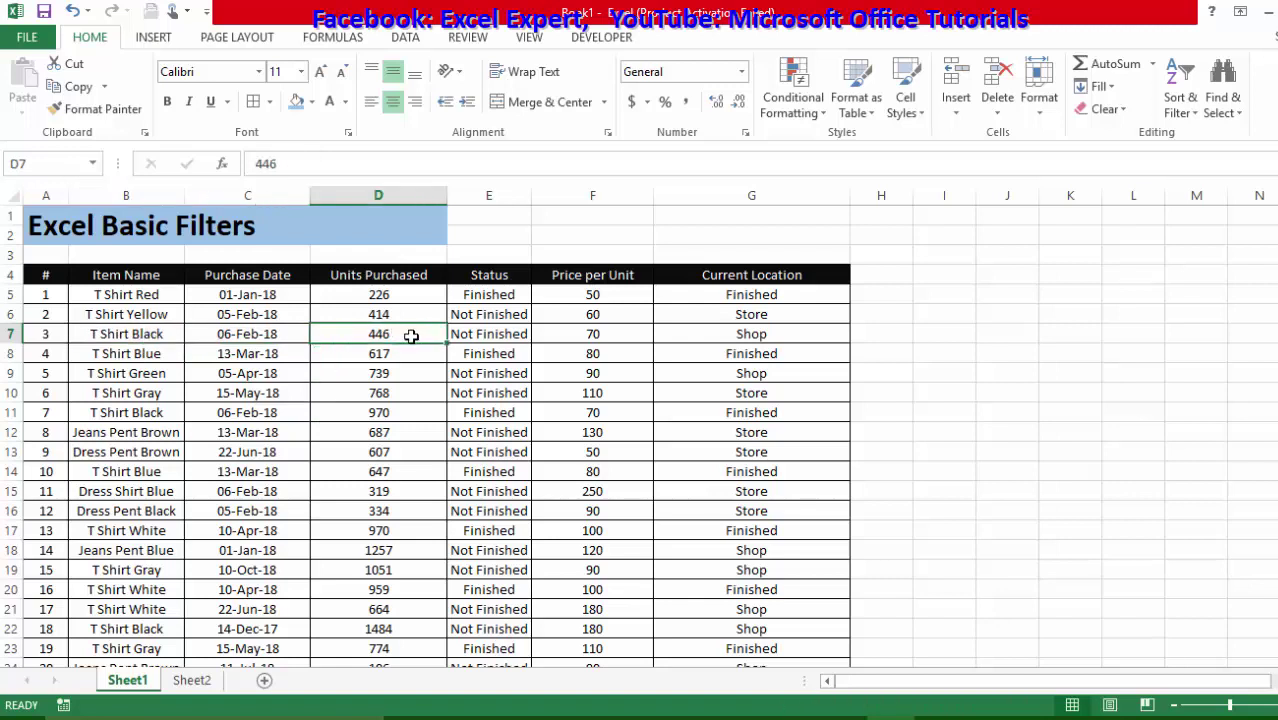
{"action": "left_click_drag", "start_coordinate": [370, 333], "coordinate": [136, 331]}
{"action": "left_click", "coordinate": [150, 334]}
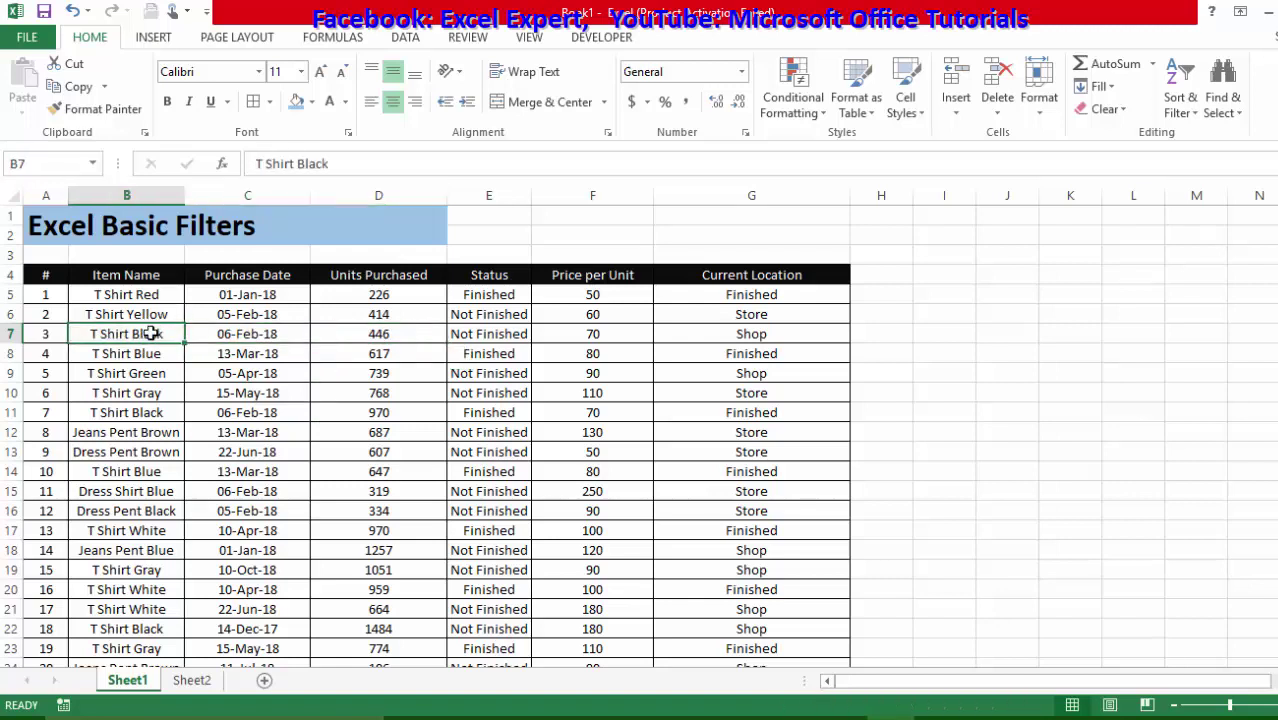
{"action": "left_click", "coordinate": [495, 346]}
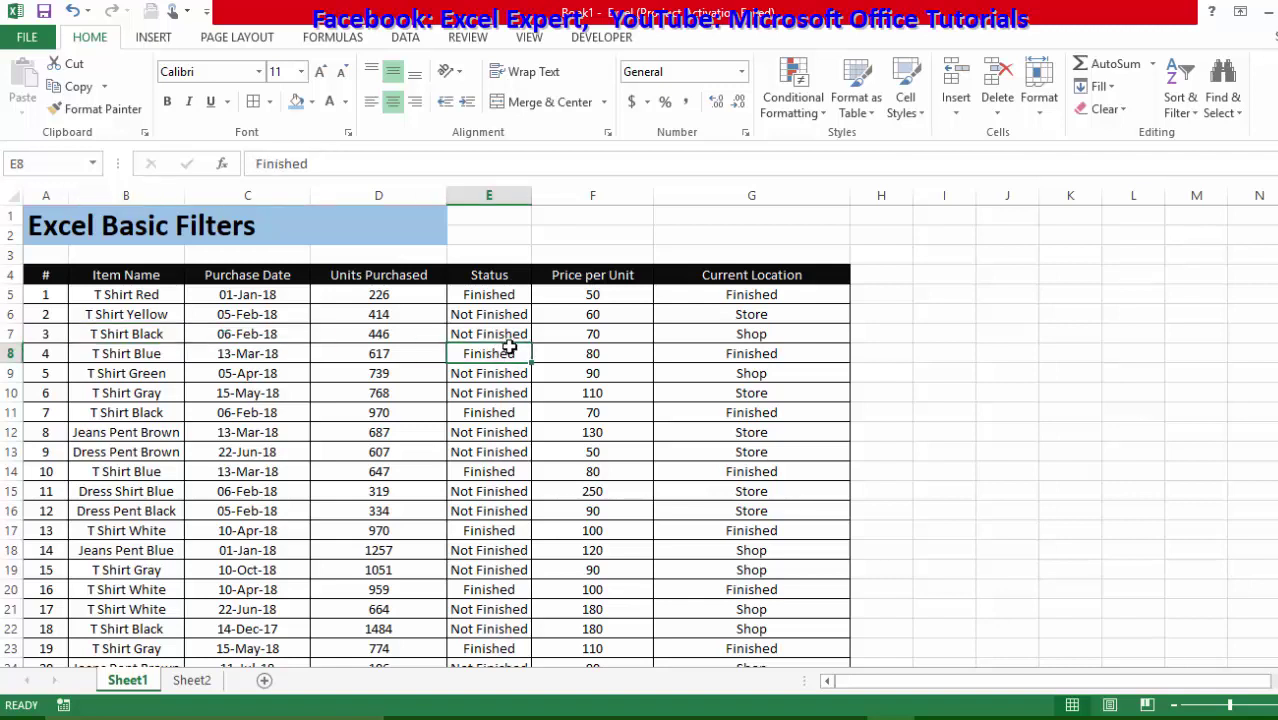
{"action": "left_click", "coordinate": [630, 352]}
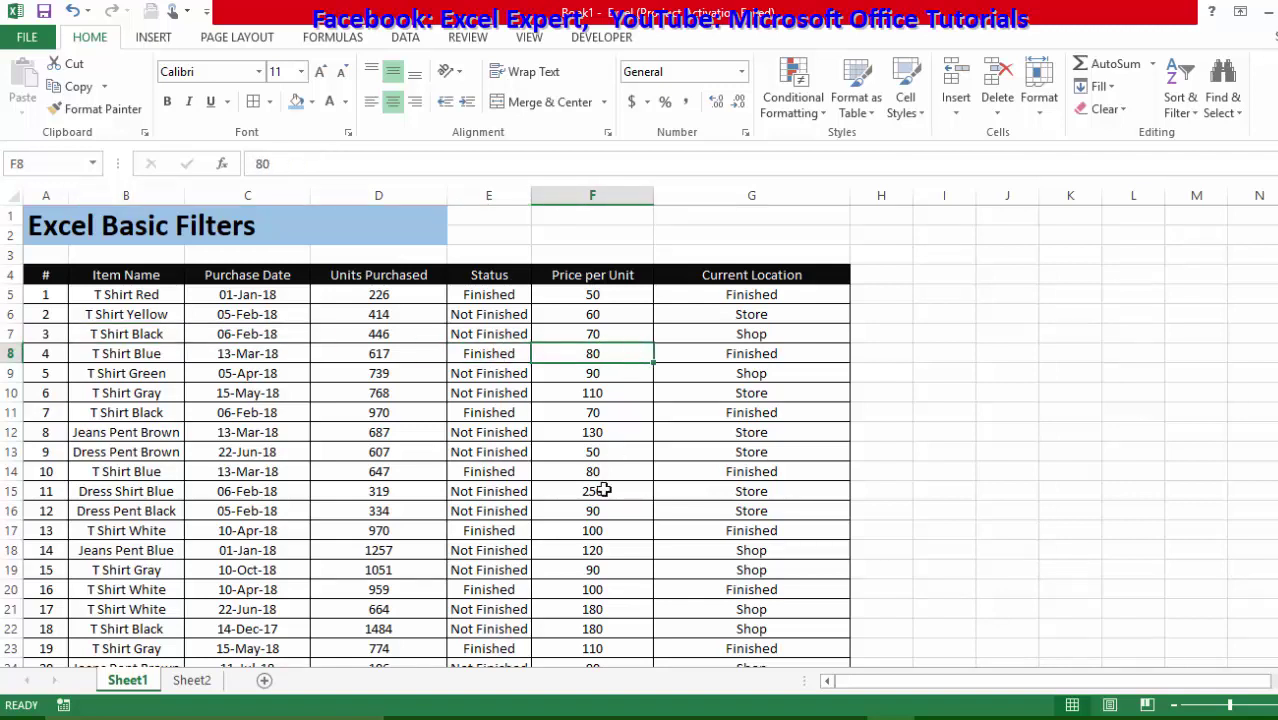
{"action": "left_click_drag", "start_coordinate": [585, 373], "coordinate": [126, 375]}
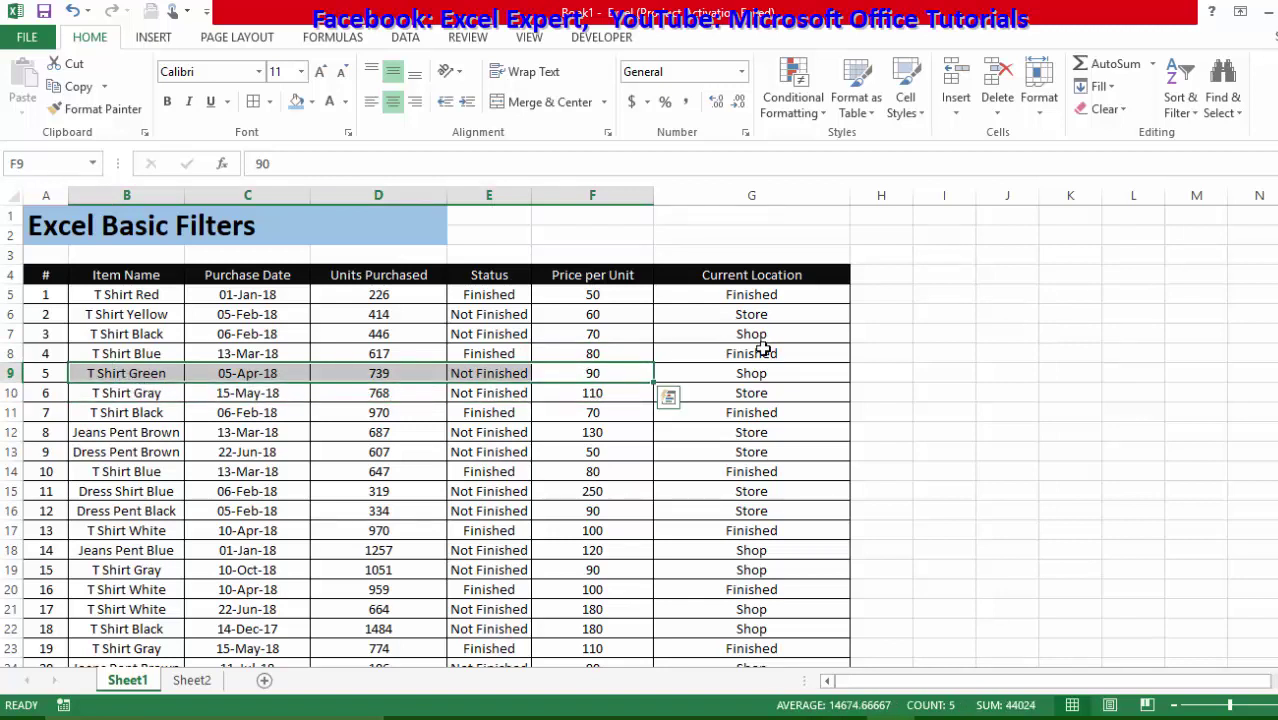
{"action": "left_click", "coordinate": [765, 374]}
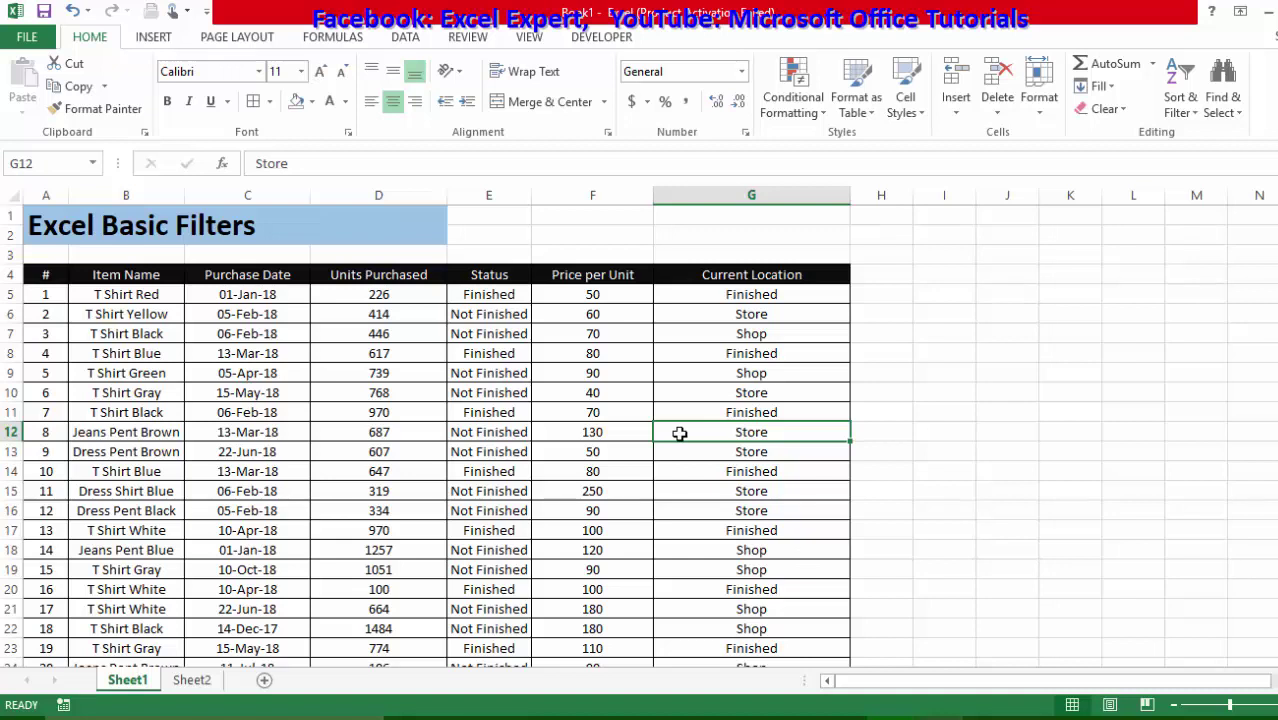
{"action": "key", "text": "Return"}
- Try to turn on filtering with an empty cell outside the table selected
{"action": "left_click", "coordinate": [941, 505]}
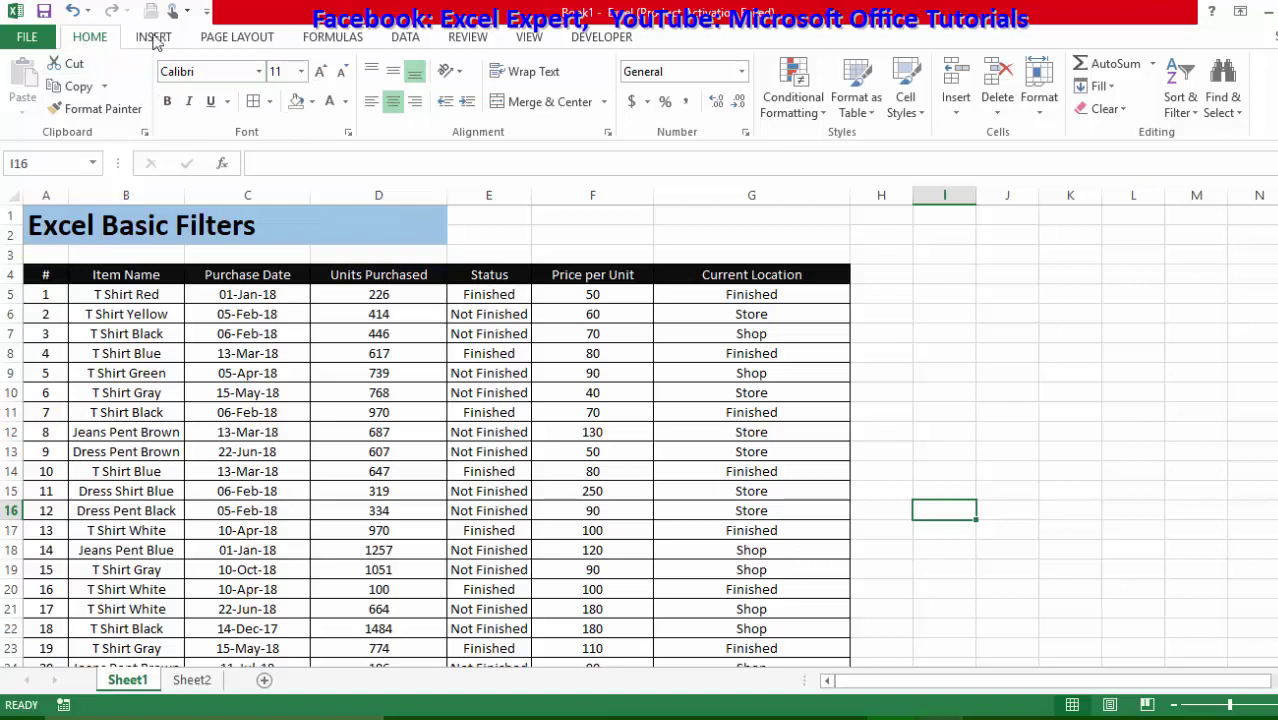
{"action": "left_click", "coordinate": [1188, 112]}
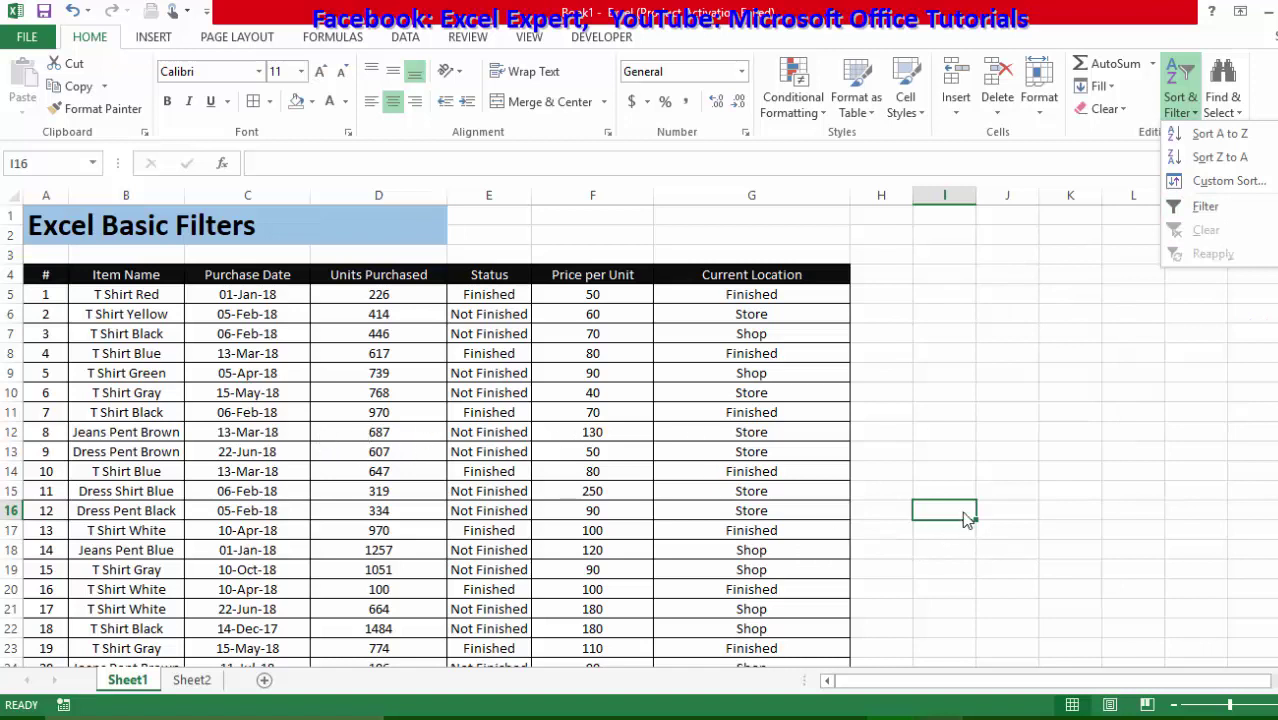
{"action": "left_click", "coordinate": [1220, 208]}
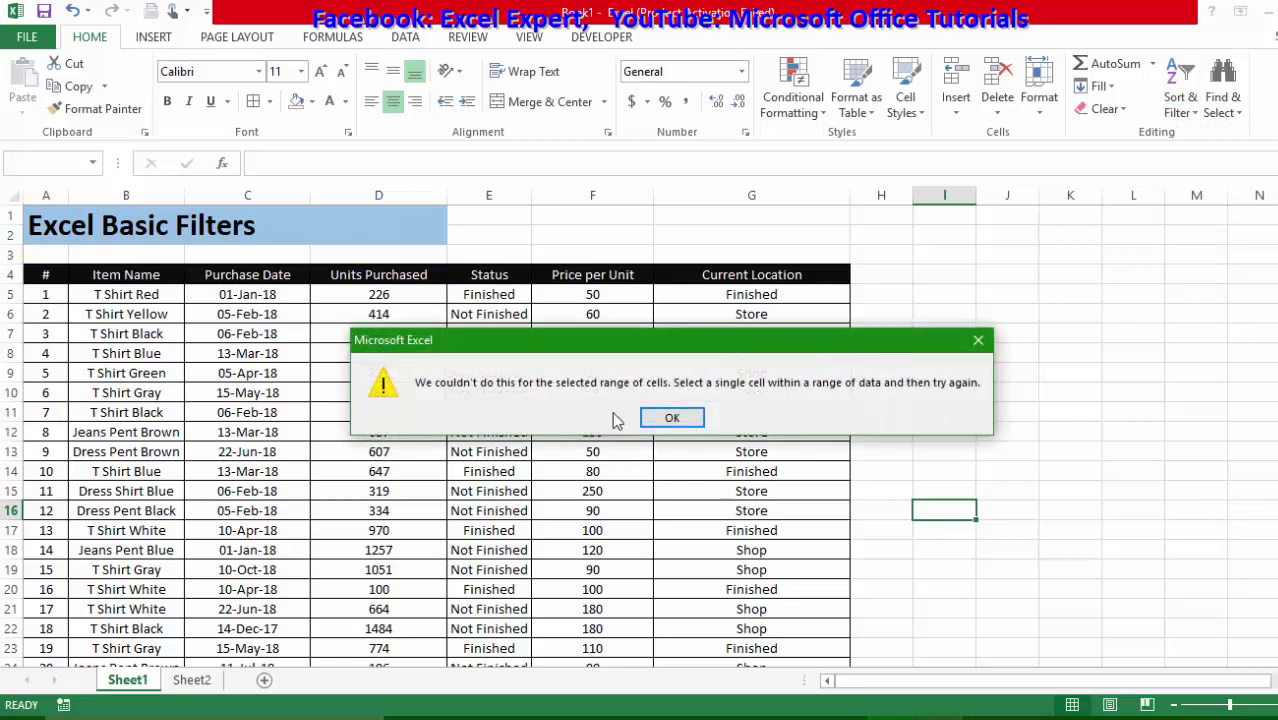
{"action": "left_click", "coordinate": [672, 418]}
- Turn on filtering for the table with a Units Purchased cell selected
{"action": "left_click", "coordinate": [368, 452]}
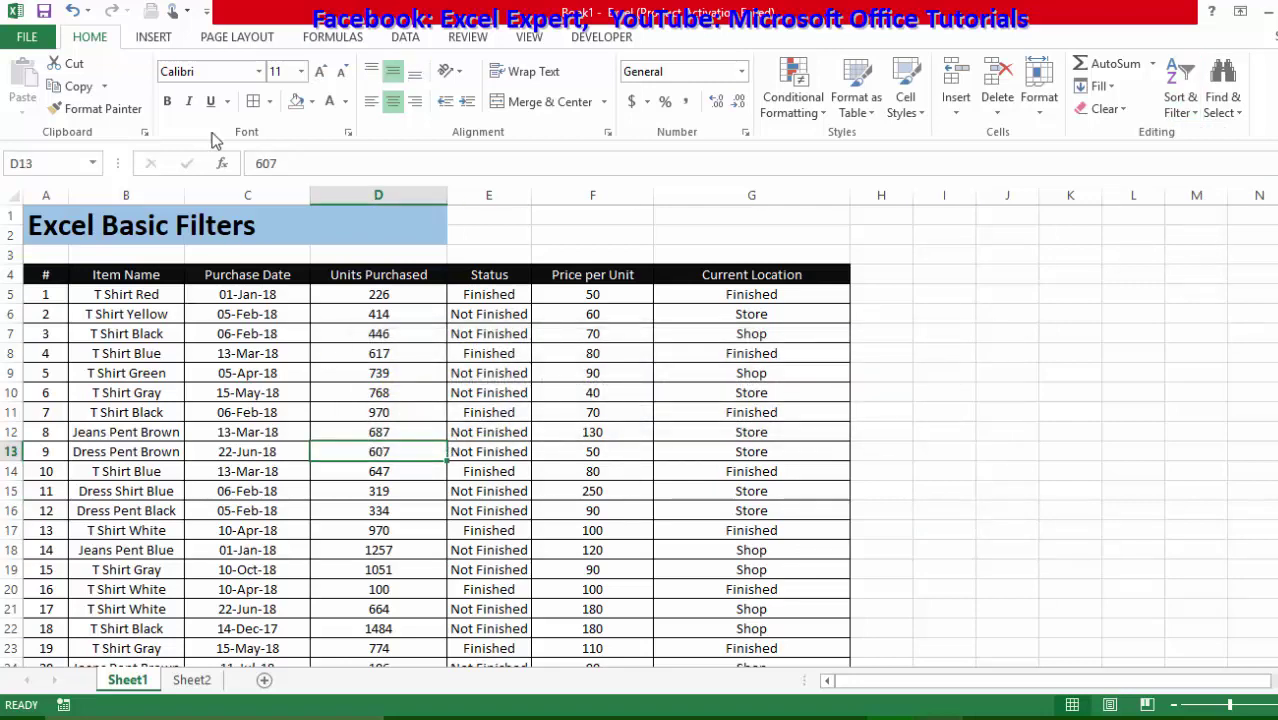
{"action": "left_click", "coordinate": [1180, 100]}
{"action": "left_click", "coordinate": [1215, 206]}
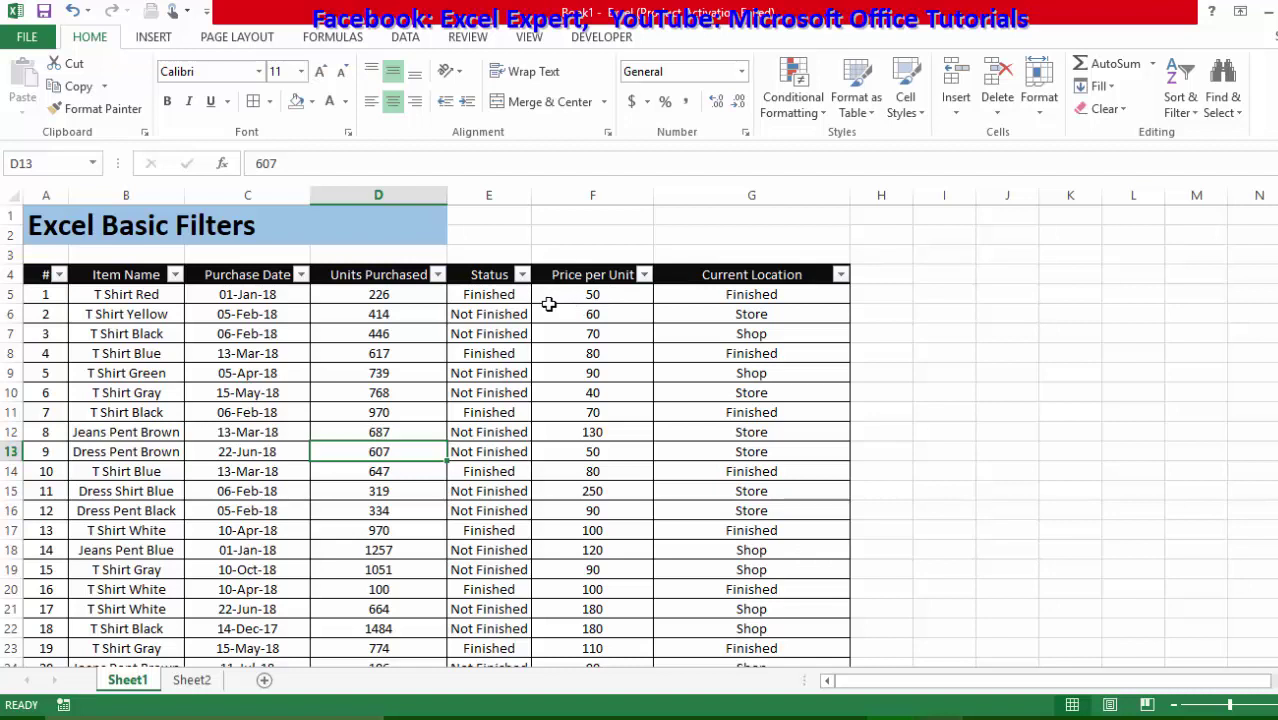
- Remove the filters from the table's header row with a Price per Unit cell selected
{"action": "left_click", "coordinate": [573, 395]}
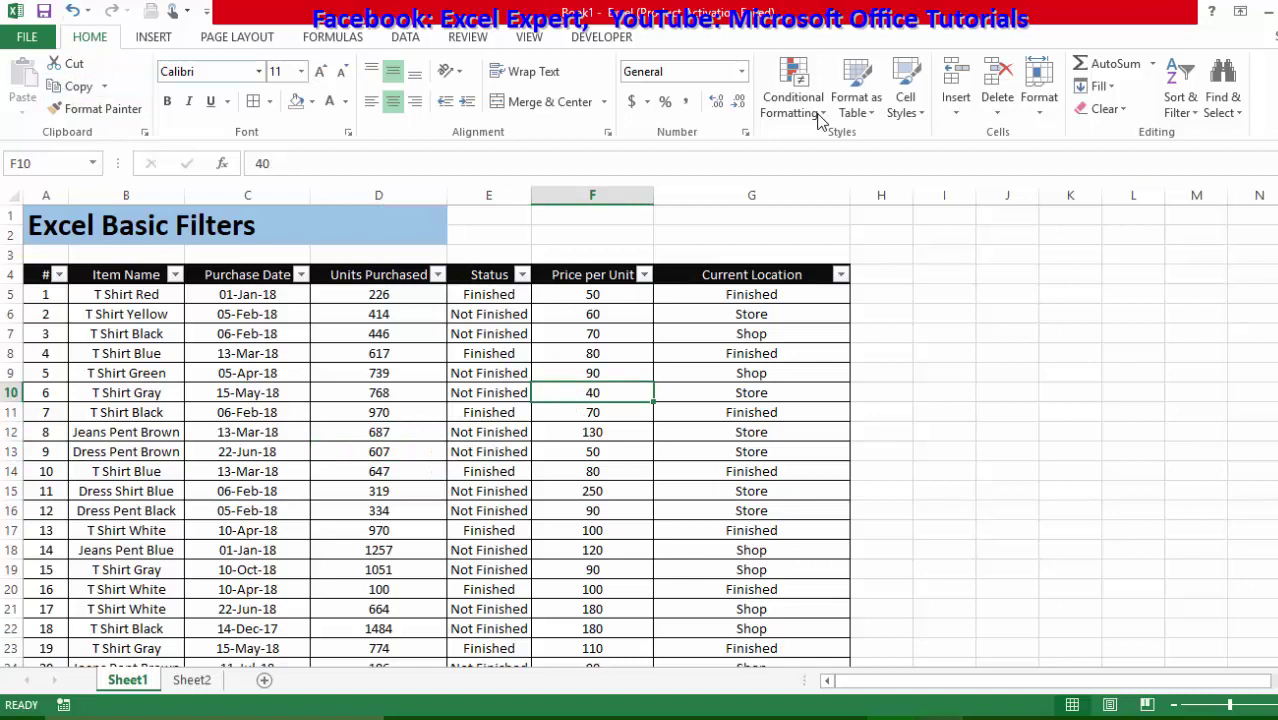
{"action": "left_click", "coordinate": [1180, 105]}
{"action": "left_click", "coordinate": [1205, 210]}
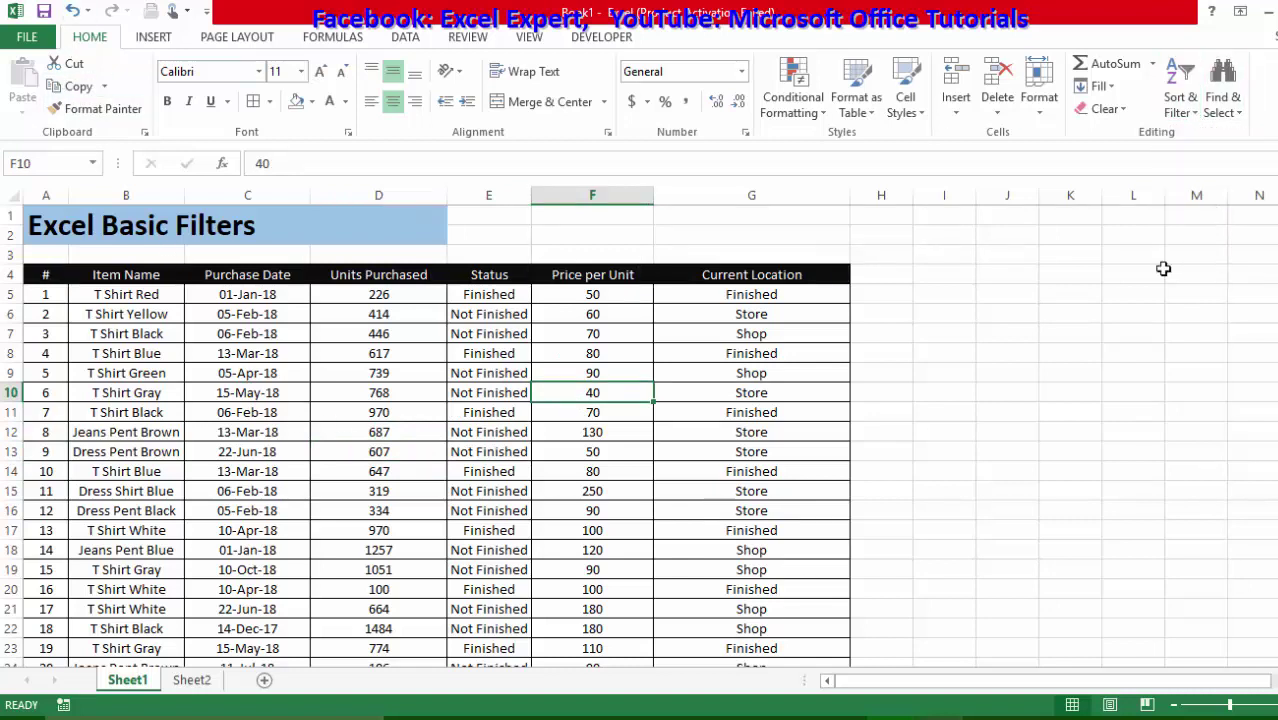
- Turn filtering back on for the table with a Current Location cell selected
{"action": "left_click", "coordinate": [727, 418]}
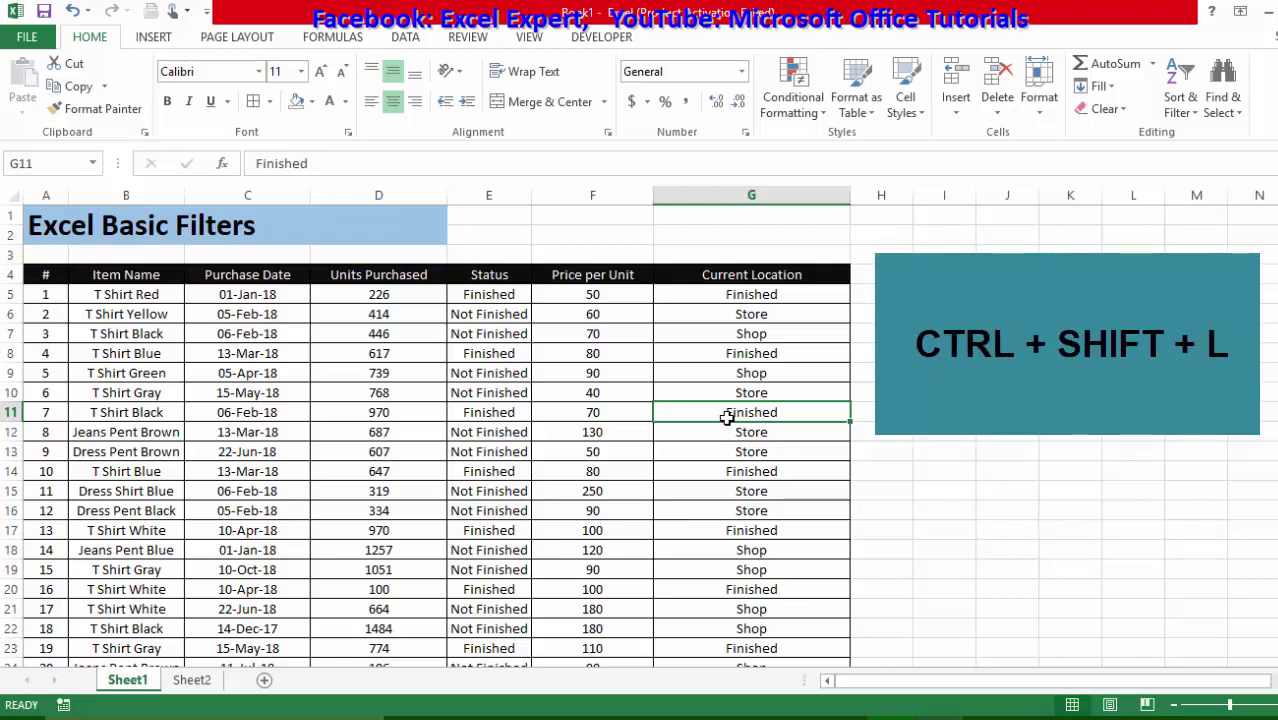
{"action": "key", "text": "ctrl+shift+l"}
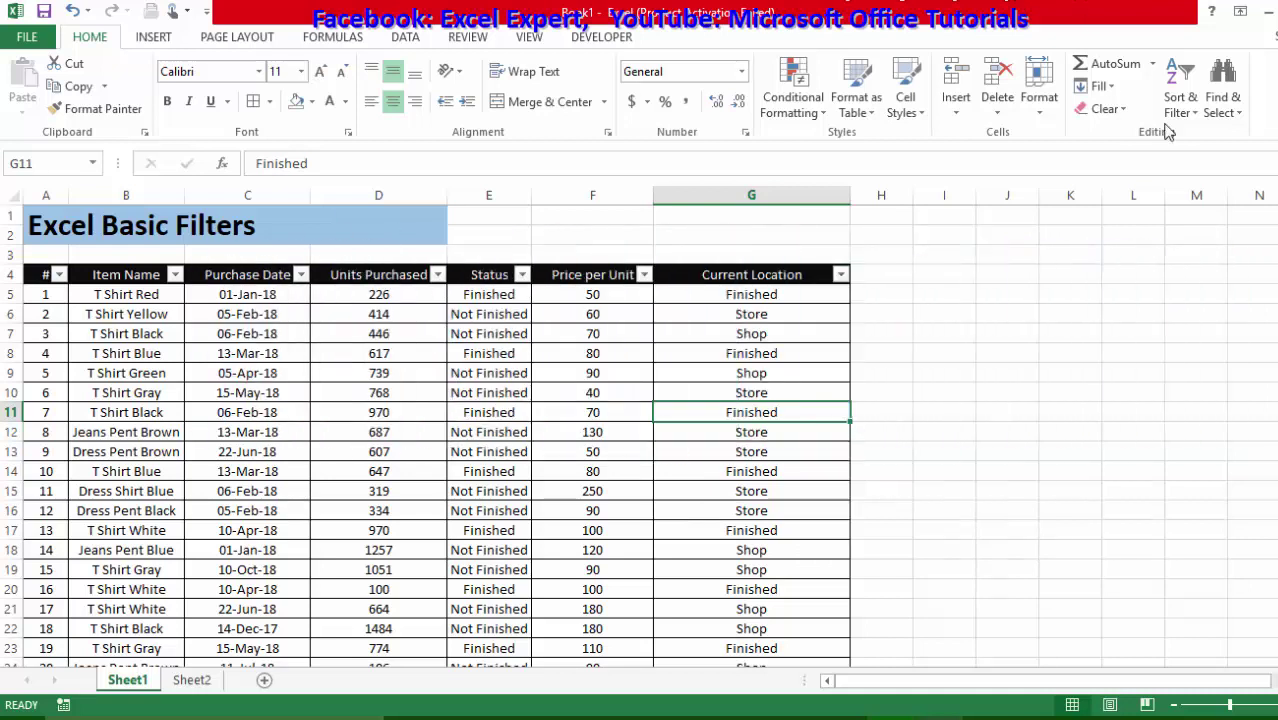
- Turn off the table's filtering and select a Price per Unit cell
{"action": "left_click", "coordinate": [1180, 92]}
{"action": "left_click", "coordinate": [1200, 210]}
{"action": "left_click", "coordinate": [548, 451]}
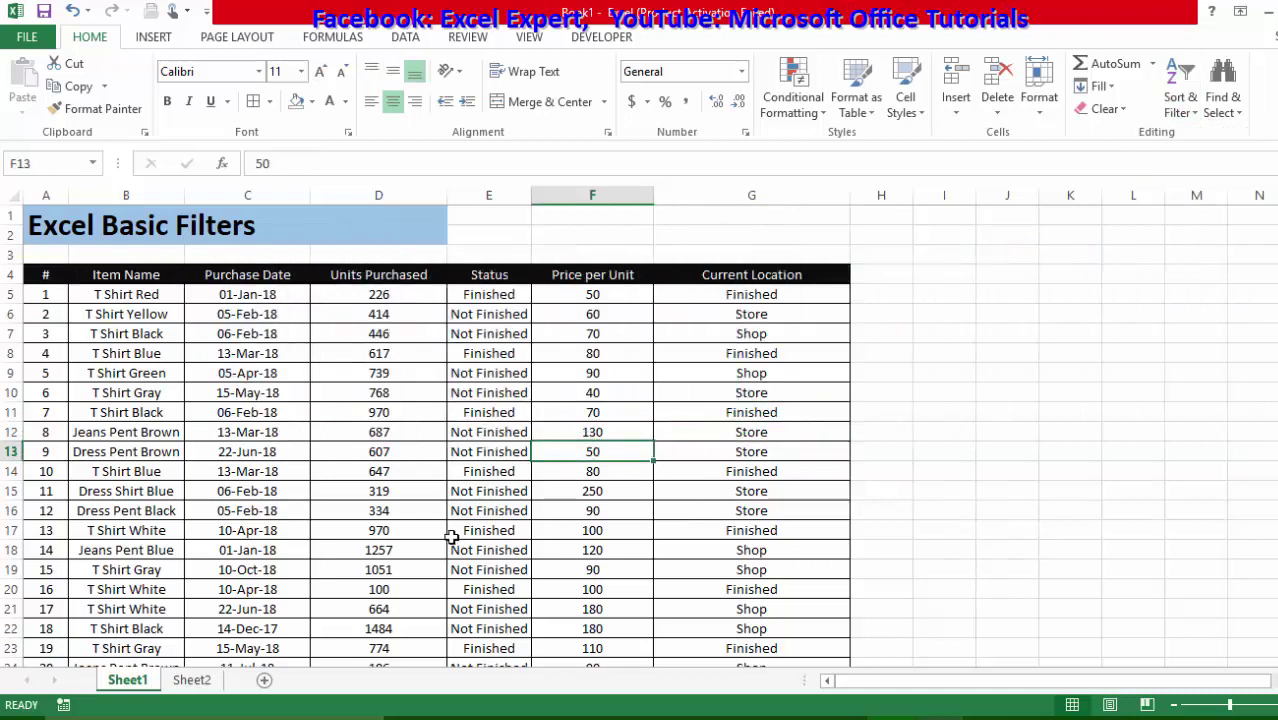
- Examine the options for filtering by the selected cell on a Status cell, without applying any
{"action": "left_click", "coordinate": [481, 476]}
{"action": "right_click", "coordinate": [481, 477]}
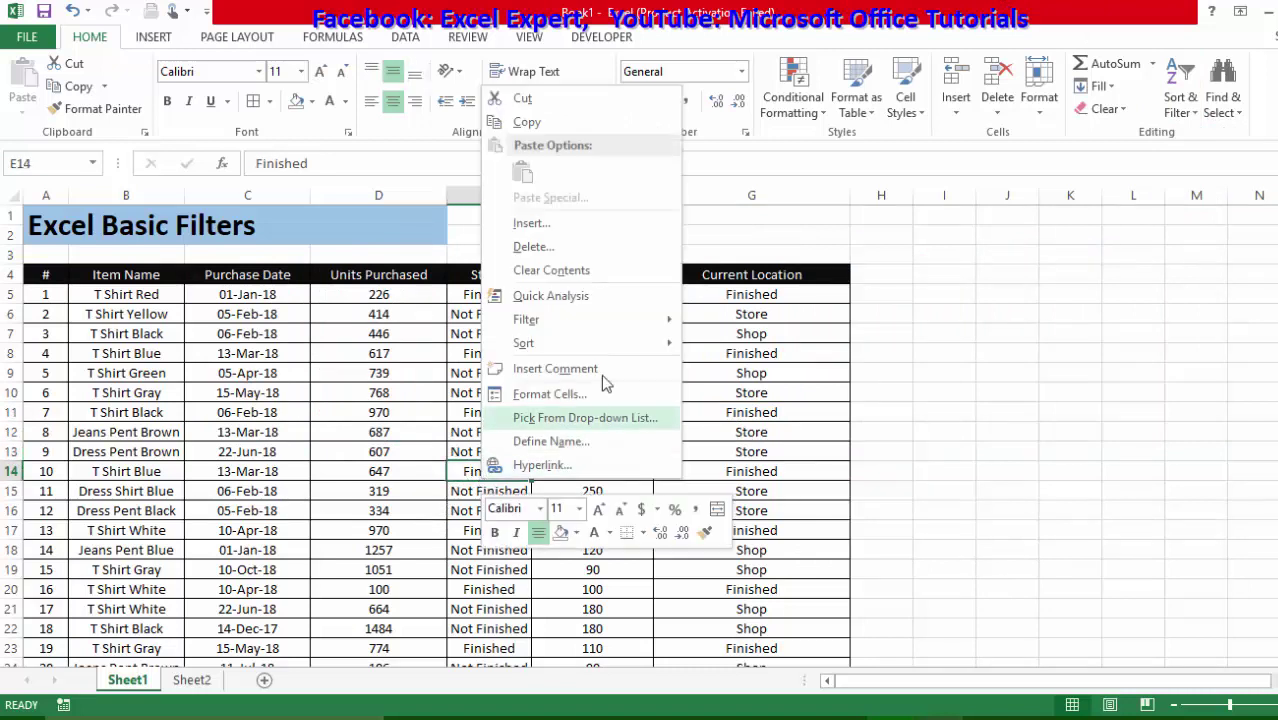
{"action": "mouse_move", "coordinate": [599, 323]}
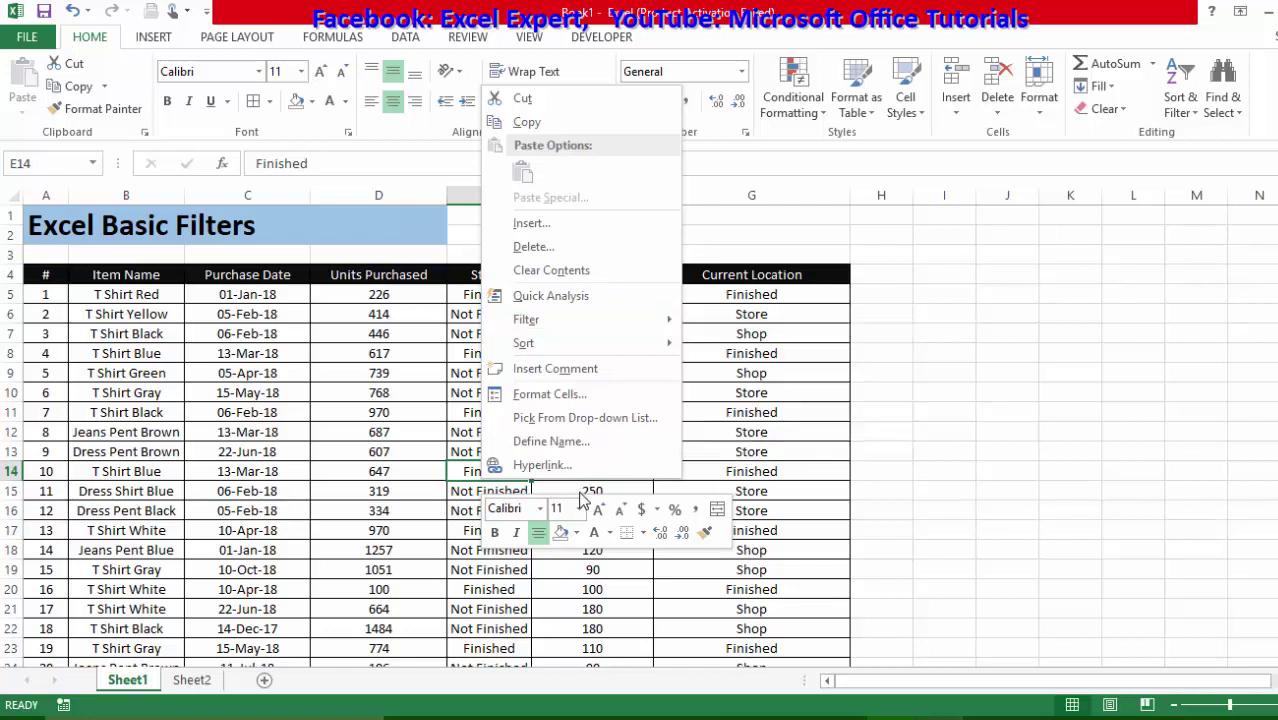
{"action": "mouse_move", "coordinate": [650, 318]}
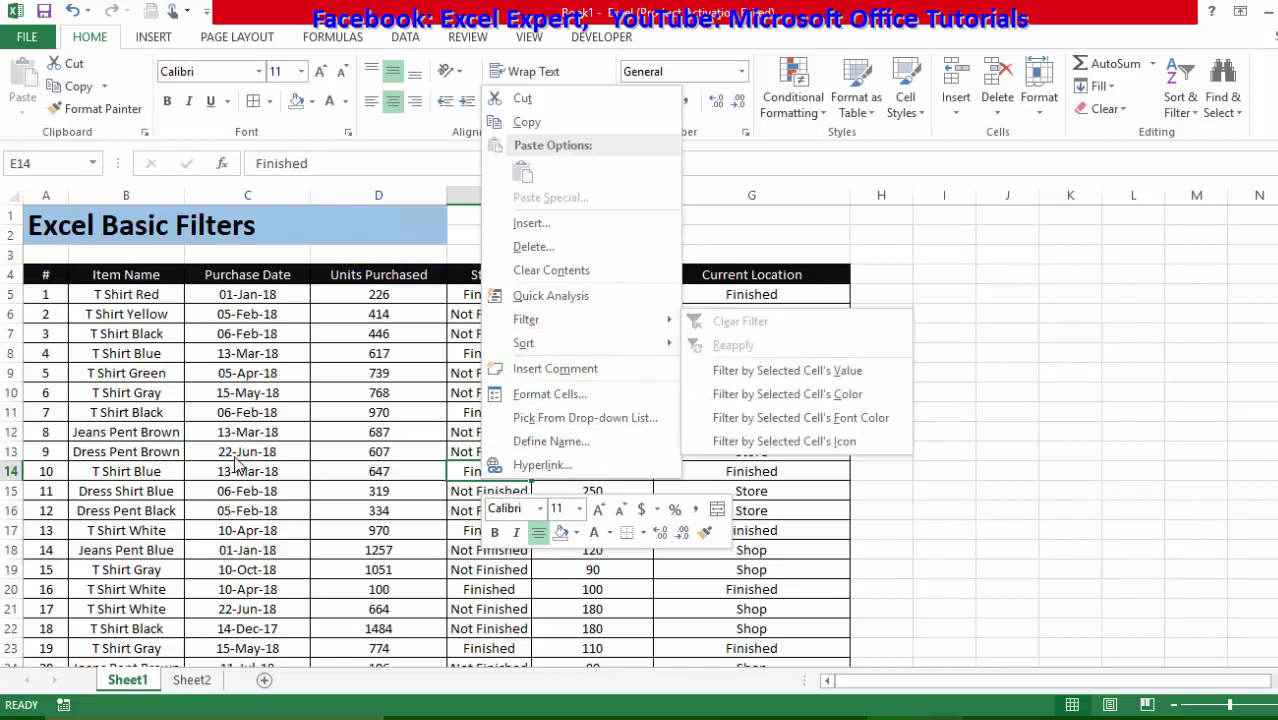
{"action": "key", "text": "Escape"}
{"action": "key", "text": "Escape"}
- Turn on filtering for the table with a Status cell selected
{"action": "left_click", "coordinate": [466, 393]}
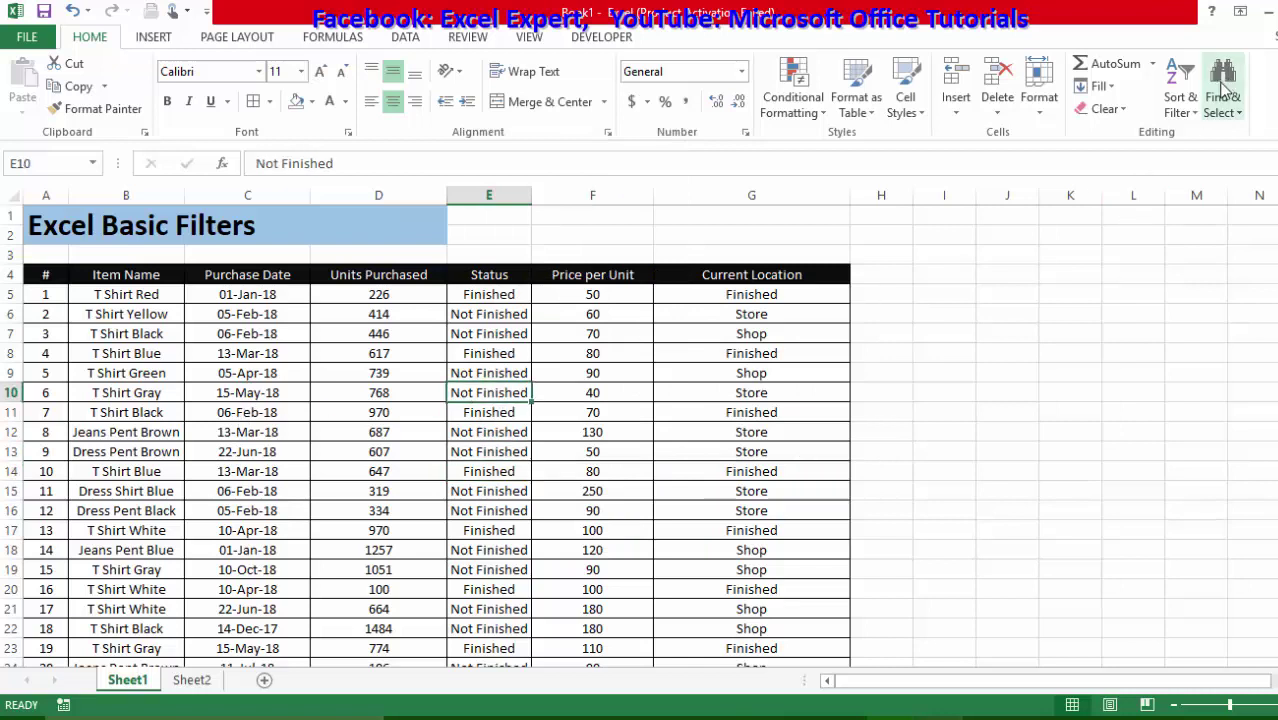
{"action": "left_click", "coordinate": [1181, 100]}
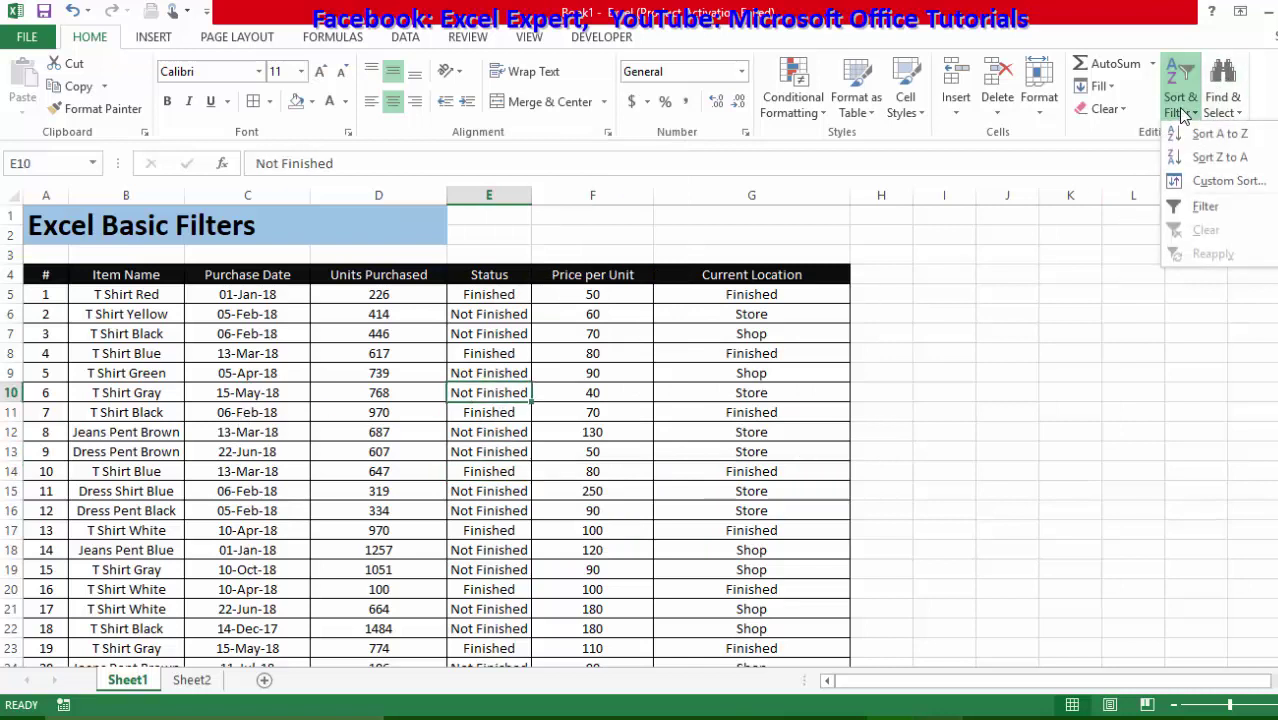
{"action": "left_click", "coordinate": [1203, 207]}
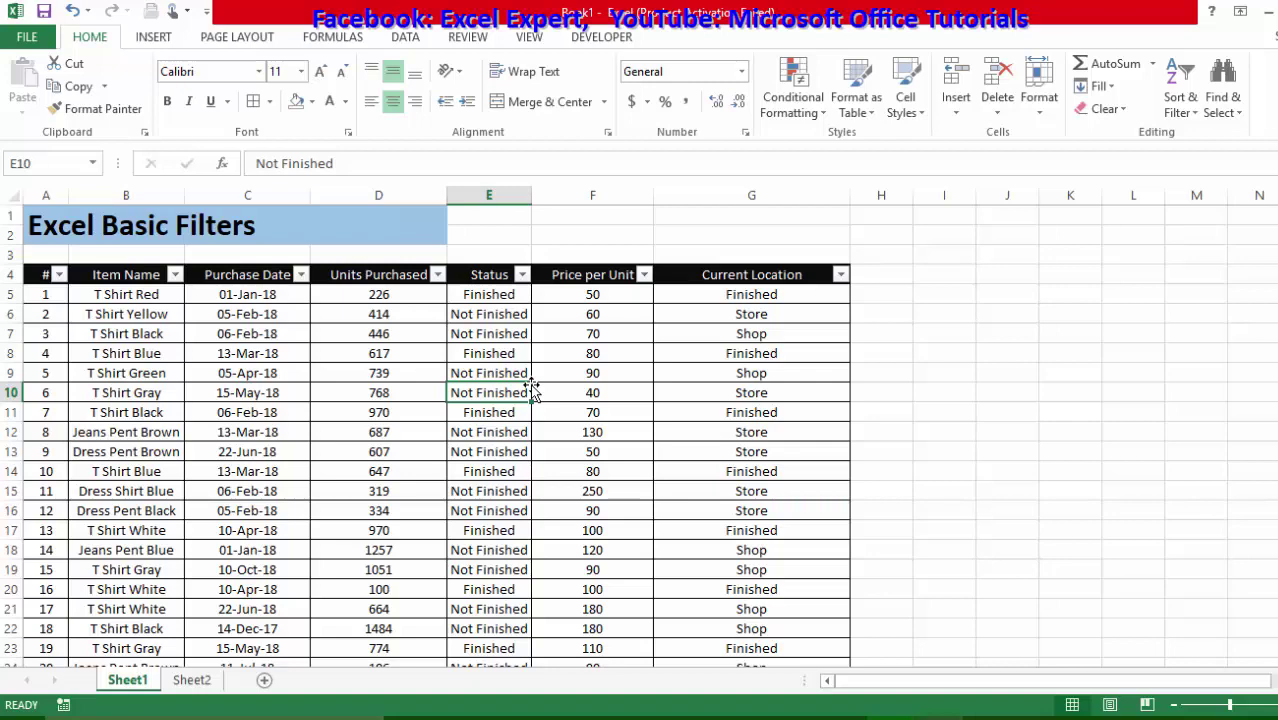
- Look through the Status column's Finished and Not Finished entries and compare them with the item names
{"action": "scroll", "coordinate": [331, 394], "scroll_direction": "down", "scroll_amount": 6}
{"action": "scroll", "coordinate": [331, 394], "scroll_direction": "up", "scroll_amount": 6}
{"action": "scroll", "coordinate": [494, 334], "scroll_direction": "down", "scroll_amount": 7}
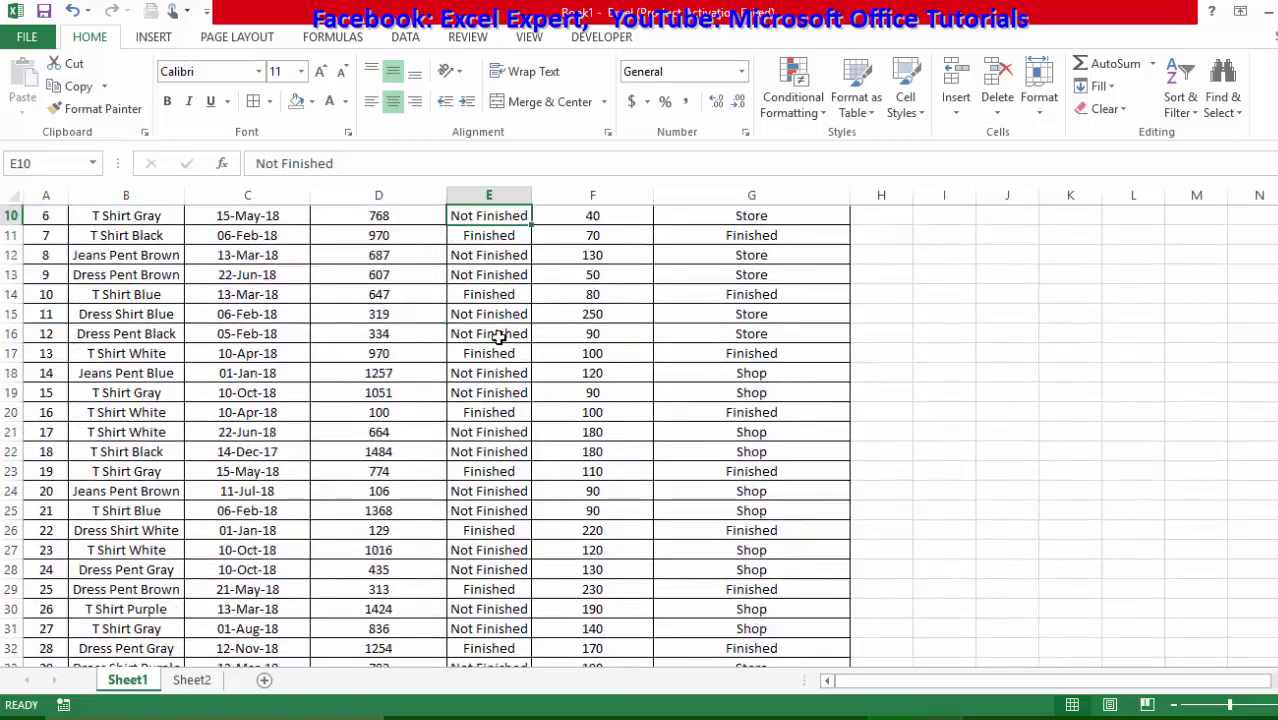
{"action": "scroll", "coordinate": [494, 334], "scroll_direction": "up", "scroll_amount": 7}
{"action": "left_click_drag", "start_coordinate": [489, 310], "coordinate": [500, 665]}
{"action": "scroll", "coordinate": [528, 651], "scroll_direction": "up", "scroll_amount": 15}
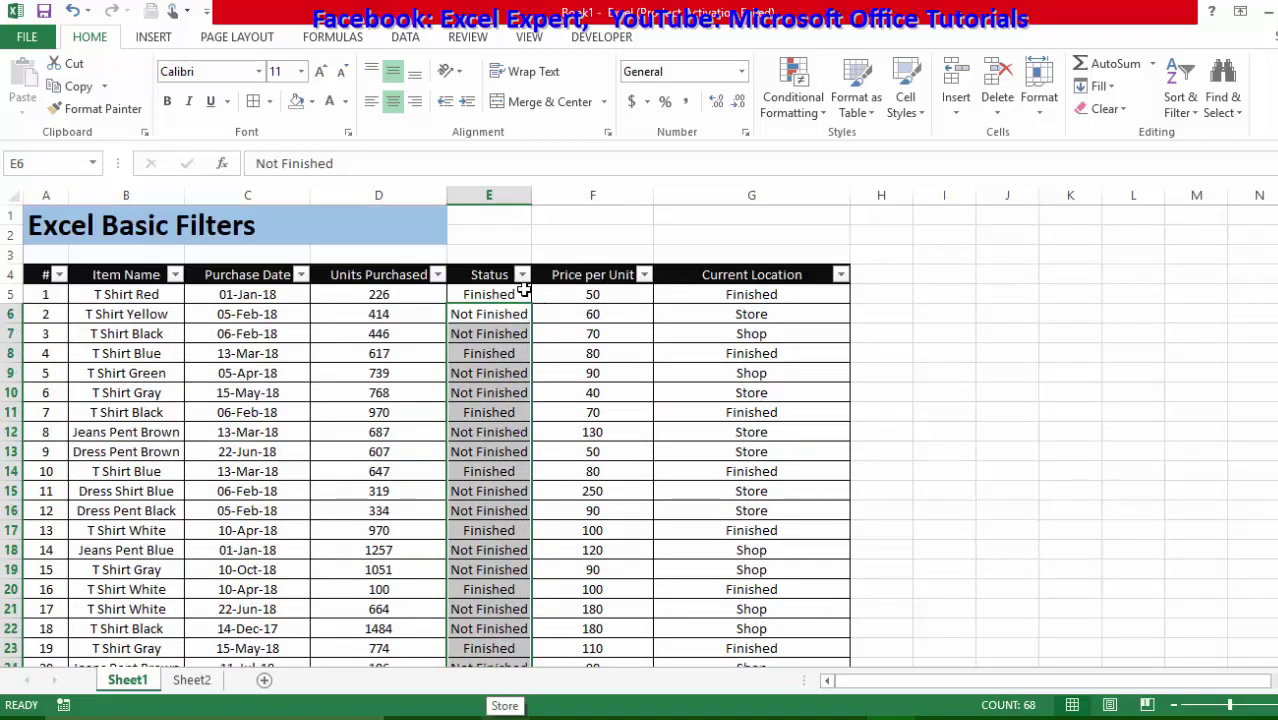
{"action": "left_click", "coordinate": [521, 296]}
{"action": "key", "text": "Down"}
{"action": "key", "text": "Down"}
{"action": "key", "text": "Down"}
{"action": "left_click", "coordinate": [506, 451]}
{"action": "left_click", "coordinate": [505, 510]}
{"action": "left_click_drag", "start_coordinate": [505, 293], "coordinate": [367, 317]}
{"action": "left_click_drag", "start_coordinate": [137, 298], "coordinate": [102, 298]}
{"action": "left_click", "coordinate": [495, 488]}
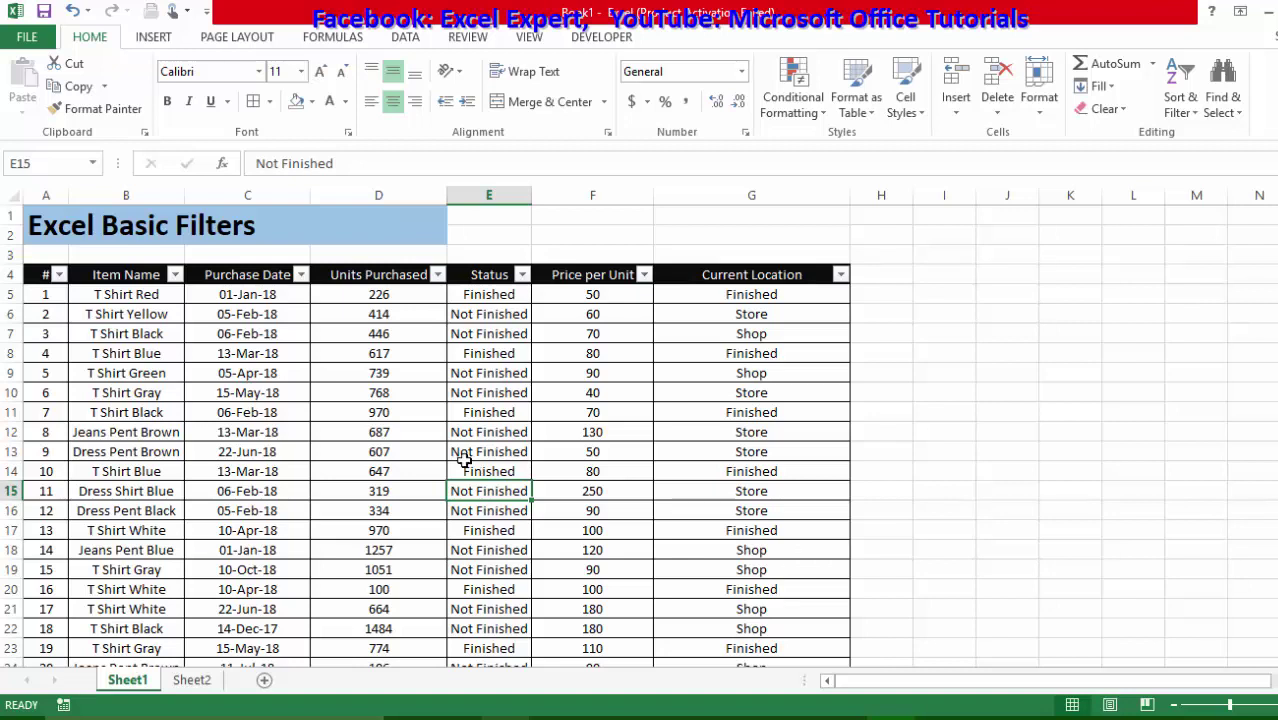
- Filter the Status column to show only the Finished rows and look over the filtered table
{"action": "left_click", "coordinate": [522, 275]}
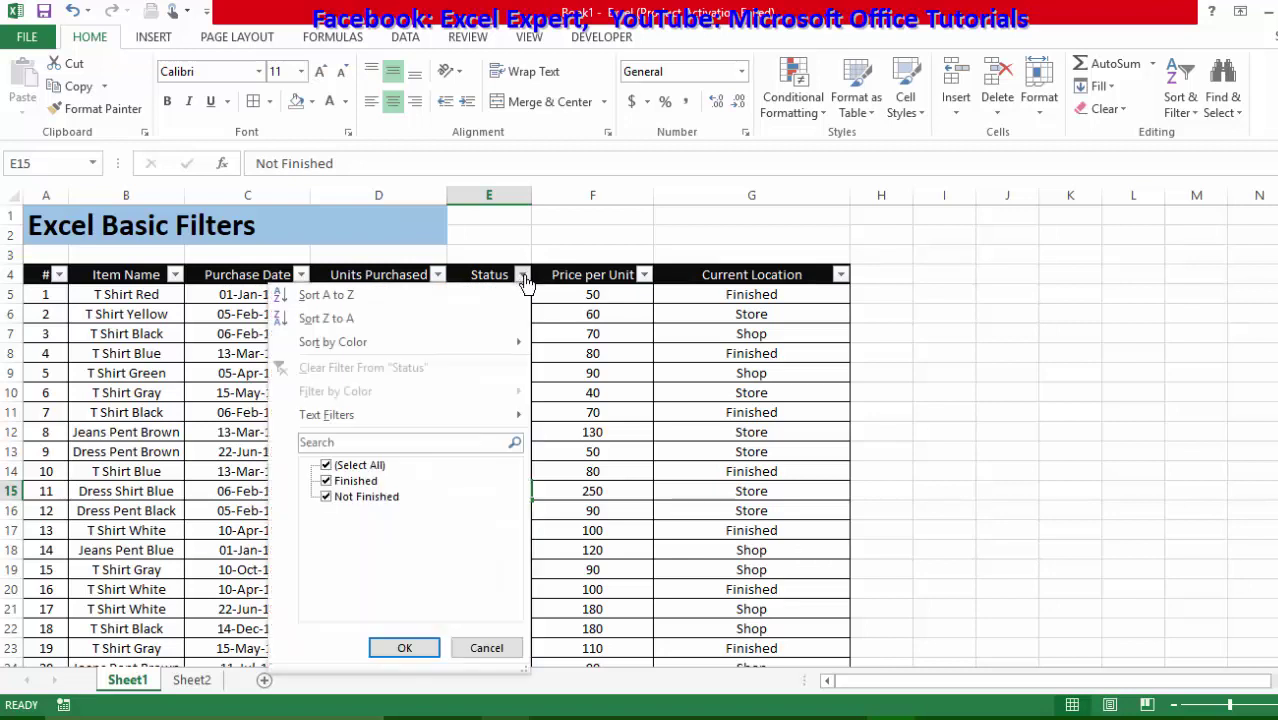
{"action": "left_click", "coordinate": [345, 465]}
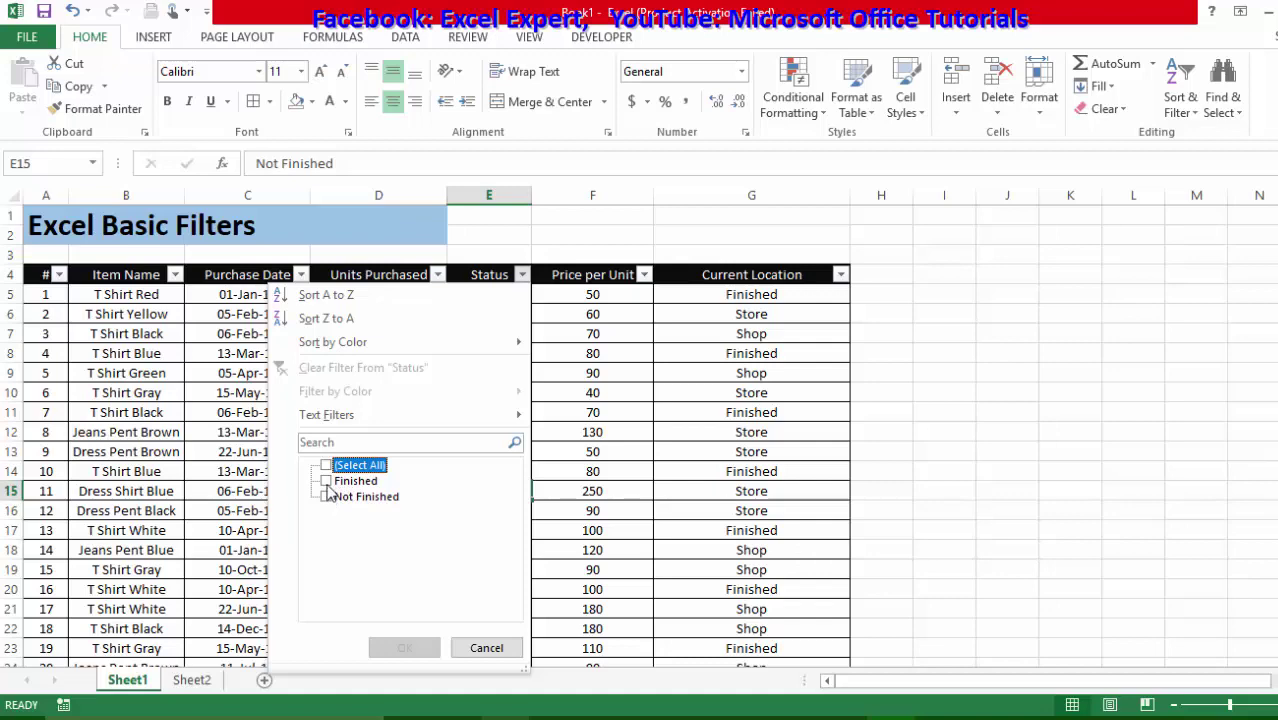
{"action": "left_click", "coordinate": [326, 481]}
{"action": "left_click", "coordinate": [404, 648]}
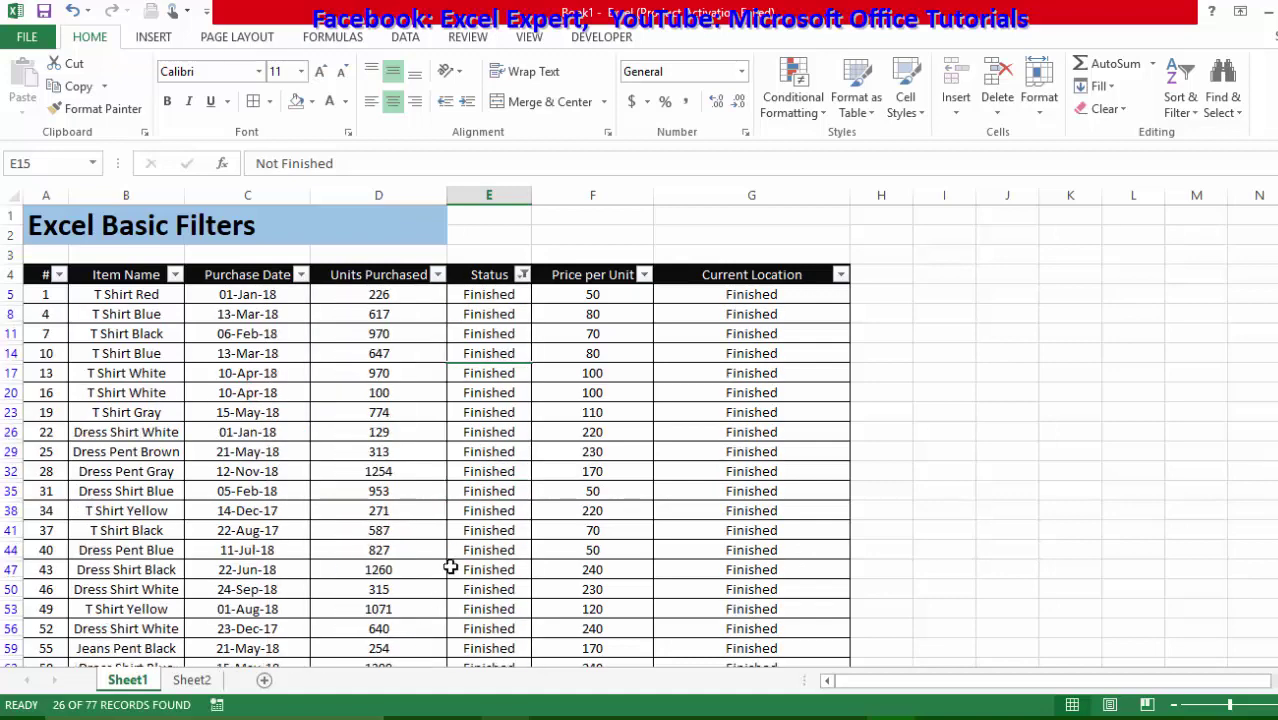
{"action": "scroll", "coordinate": [507, 385], "scroll_direction": "down", "scroll_amount": 3}
{"action": "scroll", "coordinate": [511, 392], "scroll_direction": "up", "scroll_amount": 3}
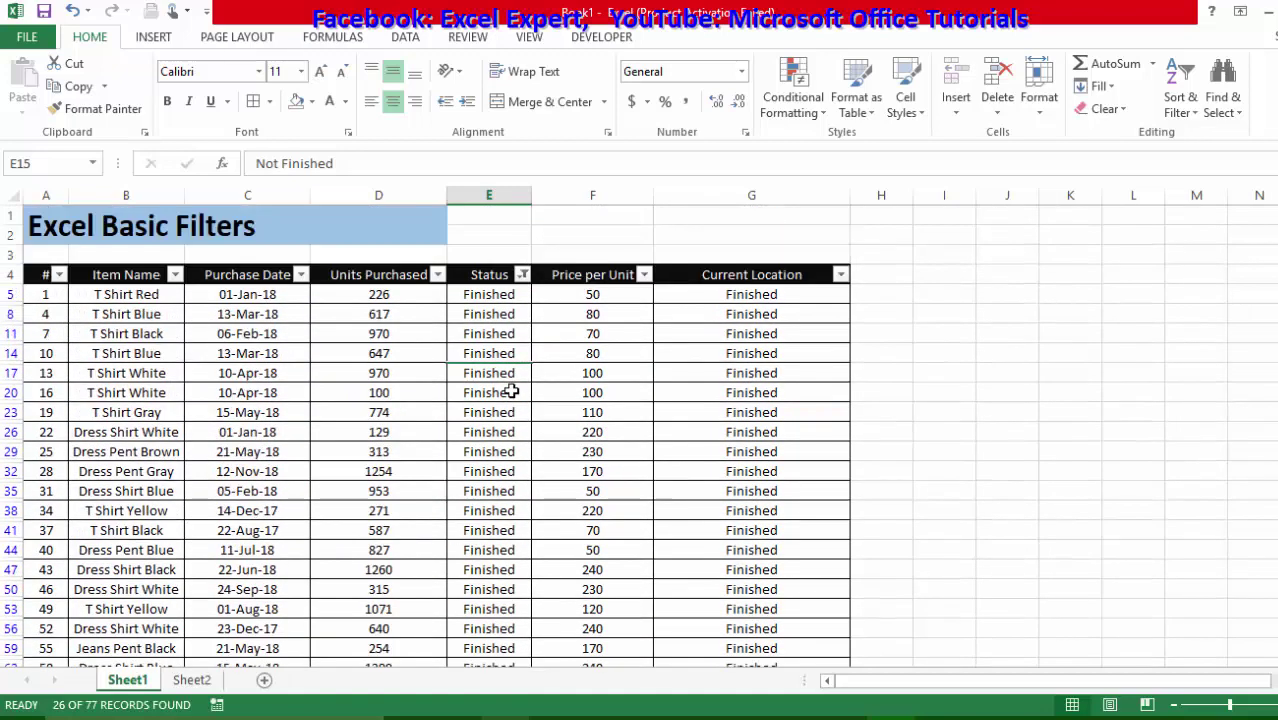
- Examine the item names and row numbers of the Finished rows in the filtered table
{"action": "left_click_drag", "start_coordinate": [177, 294], "coordinate": [177, 571]}
{"action": "scroll", "coordinate": [177, 517], "scroll_direction": "up", "scroll_amount": 3}
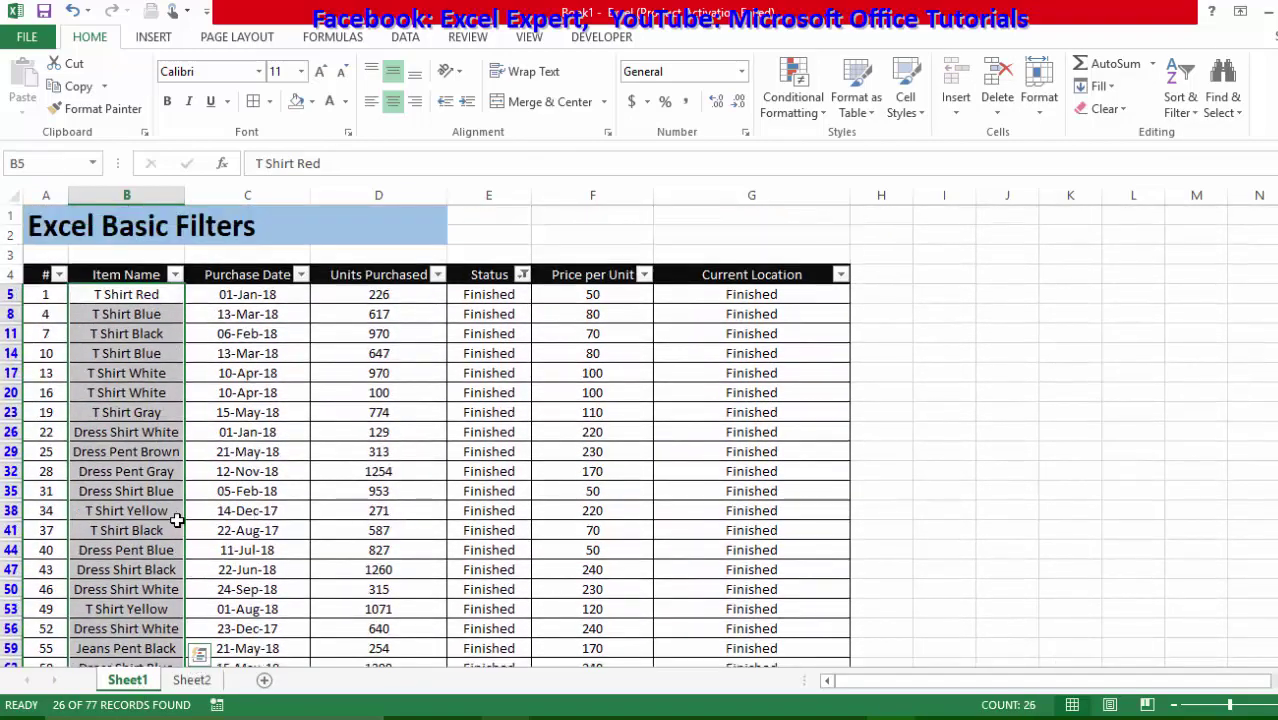
{"action": "left_click", "coordinate": [147, 466]}
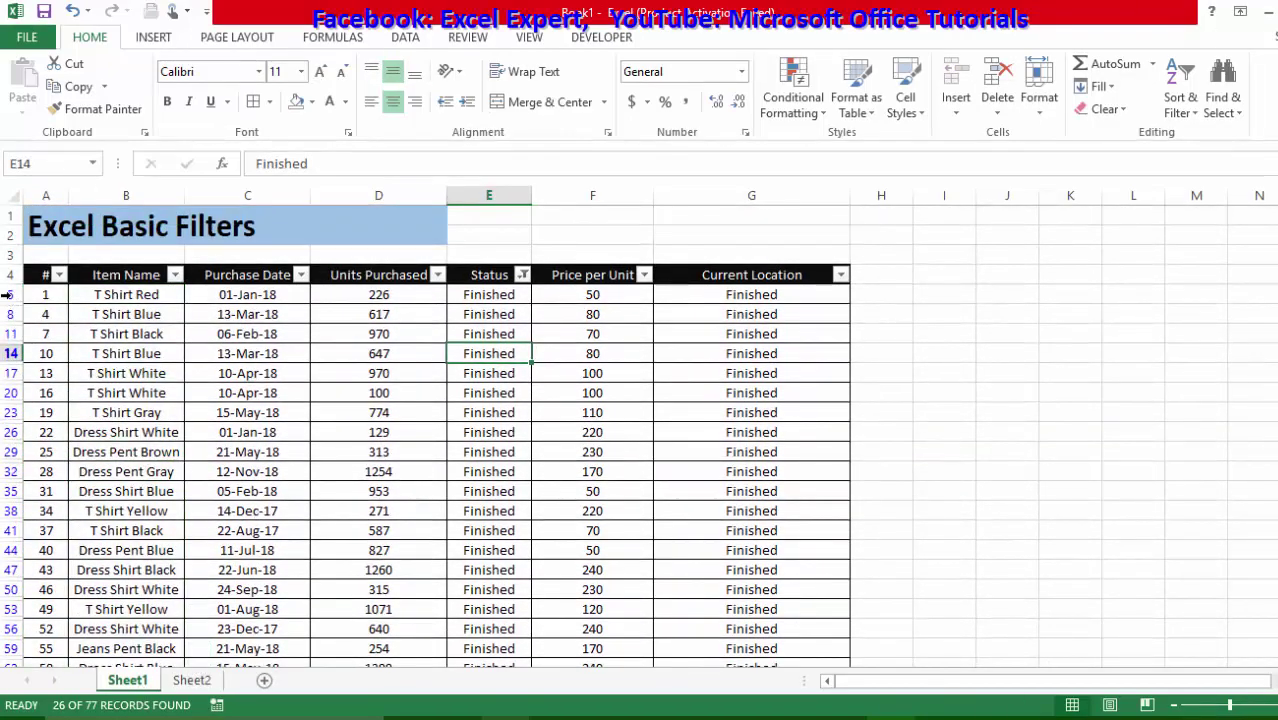
{"action": "left_click_drag", "start_coordinate": [6, 294], "coordinate": [4, 655]}
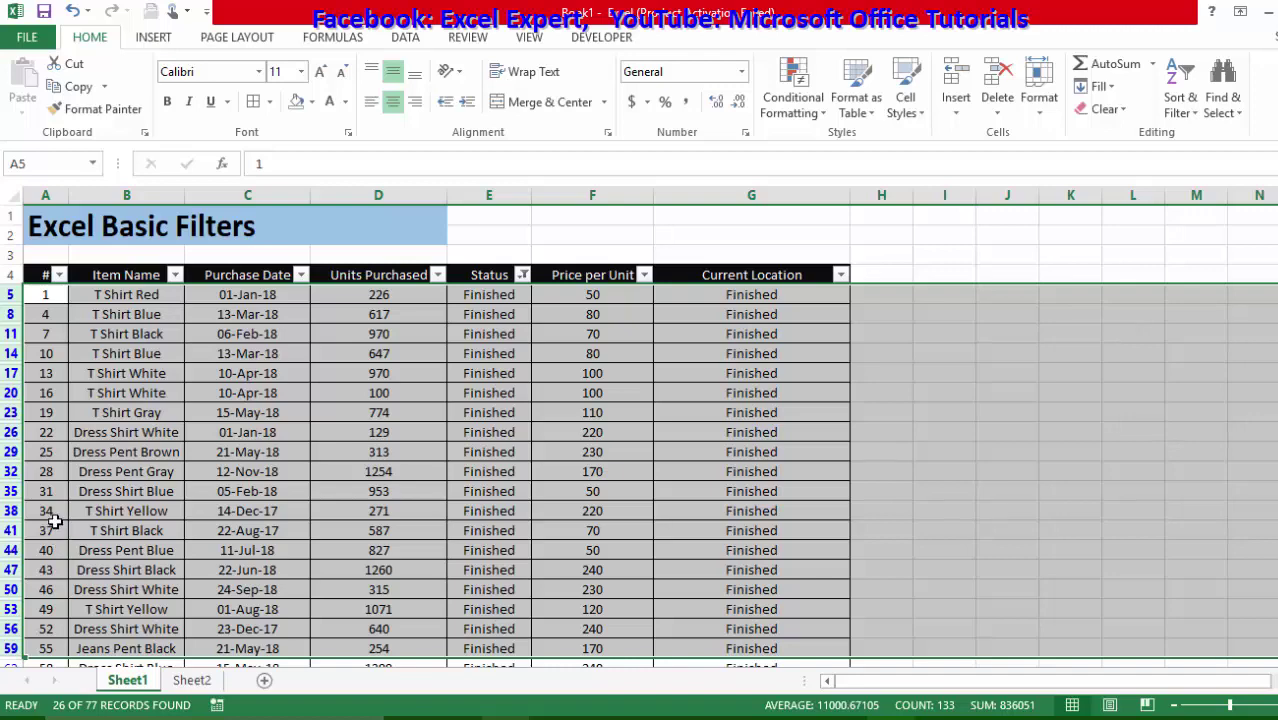
{"action": "left_click", "coordinate": [115, 489]}
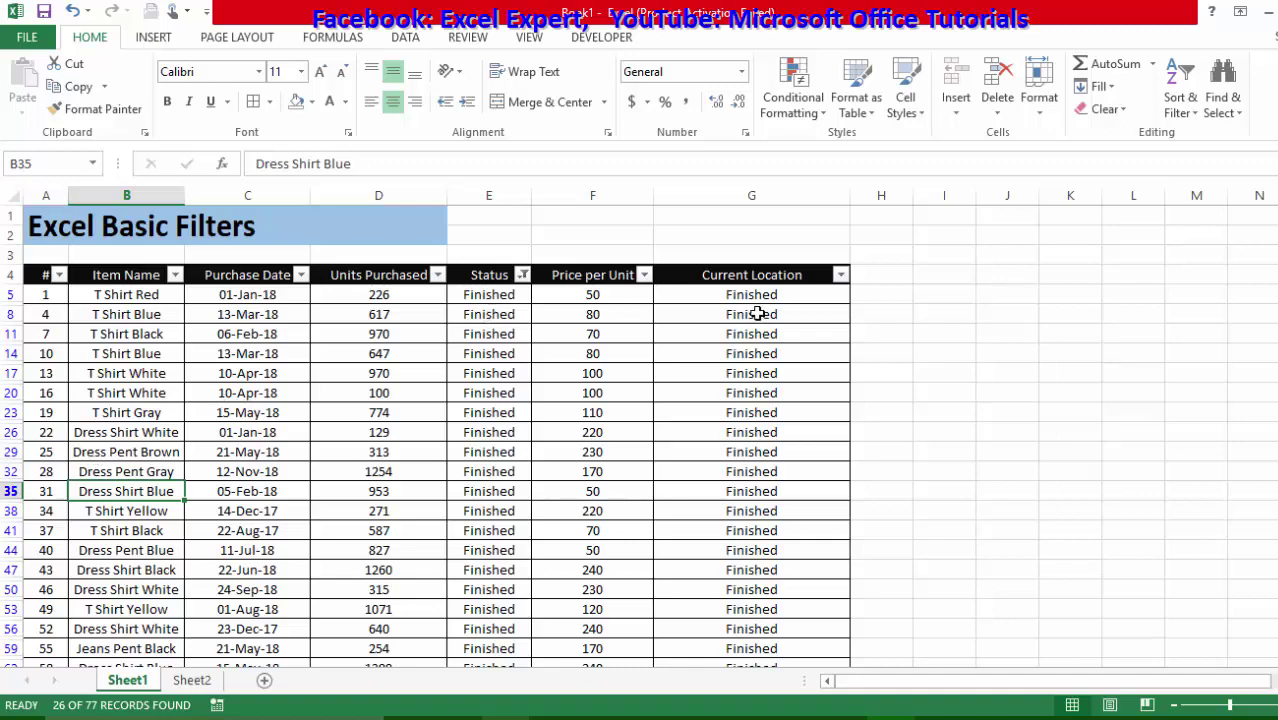
- Reselect all entries in the Status filter to show every row, and select a Status cell
{"action": "left_click", "coordinate": [522, 276]}
{"action": "left_click", "coordinate": [360, 465]}
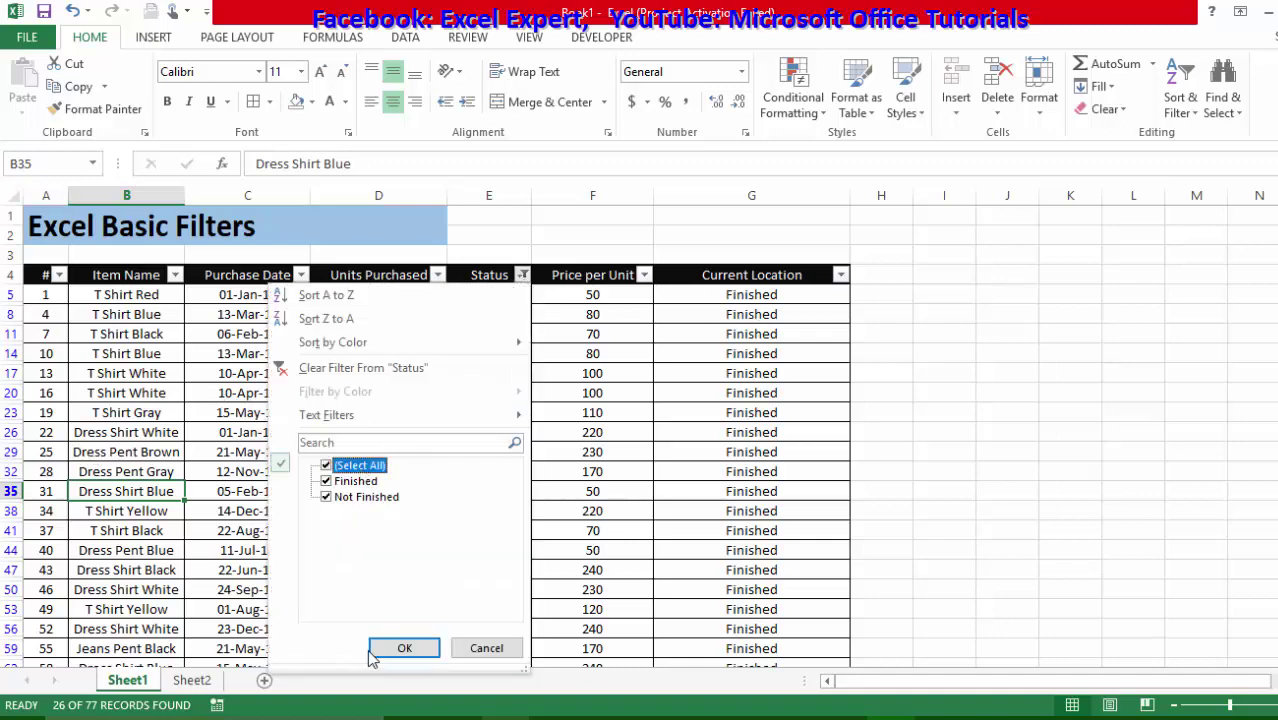
{"action": "left_click", "coordinate": [404, 648]}
{"action": "left_click_drag", "start_coordinate": [11, 294], "coordinate": [160, 603]}
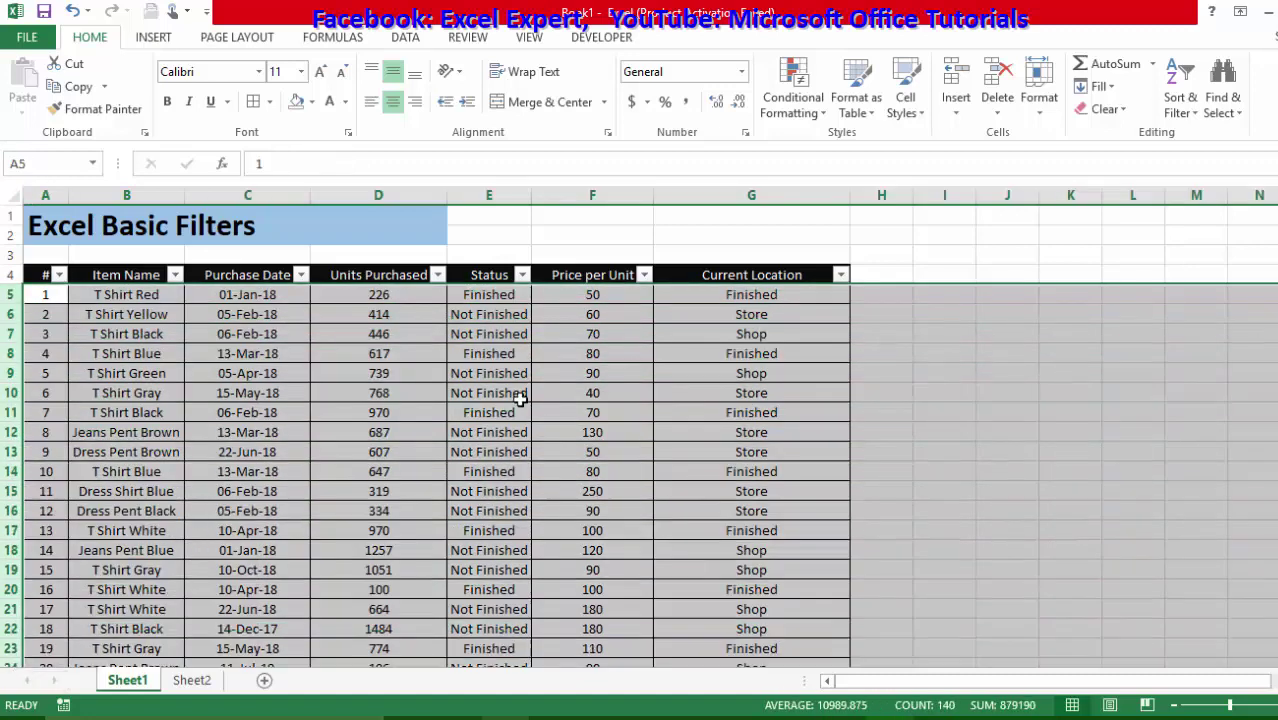
{"action": "left_click", "coordinate": [502, 397]}
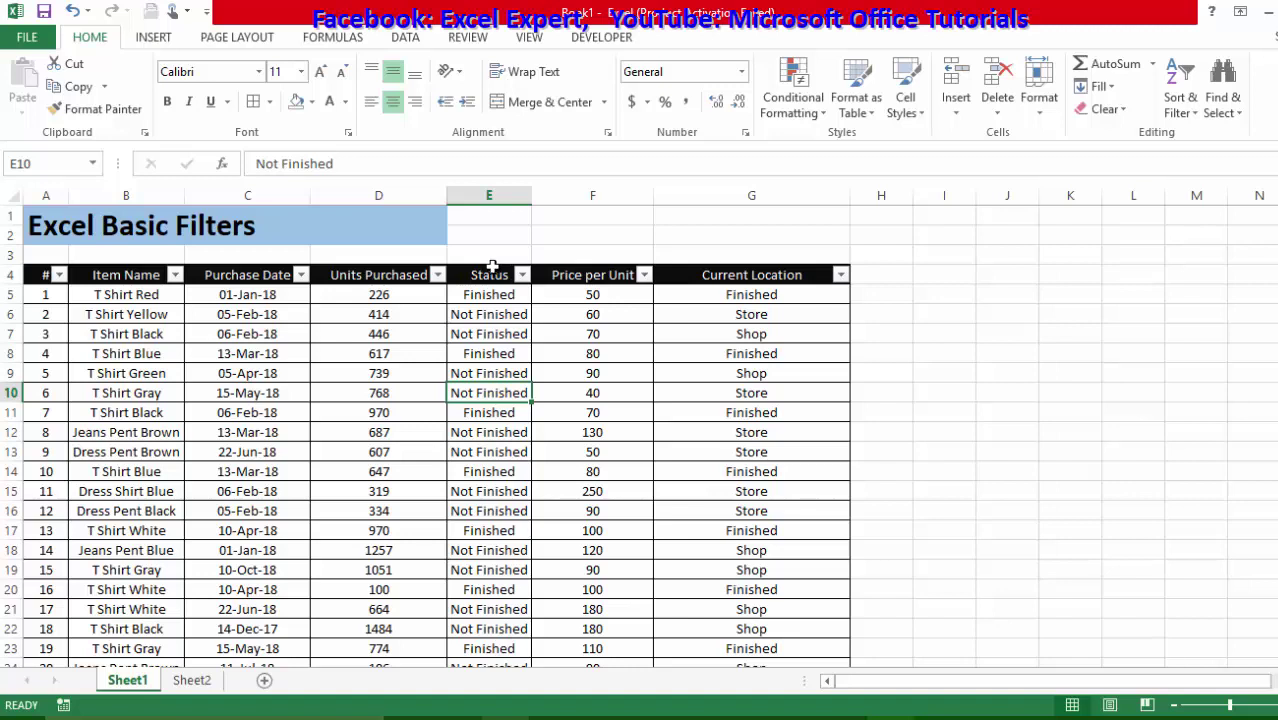
- Filter the Status column to show only Not Finished rows by excluding Finished
{"action": "left_click", "coordinate": [521, 275]}
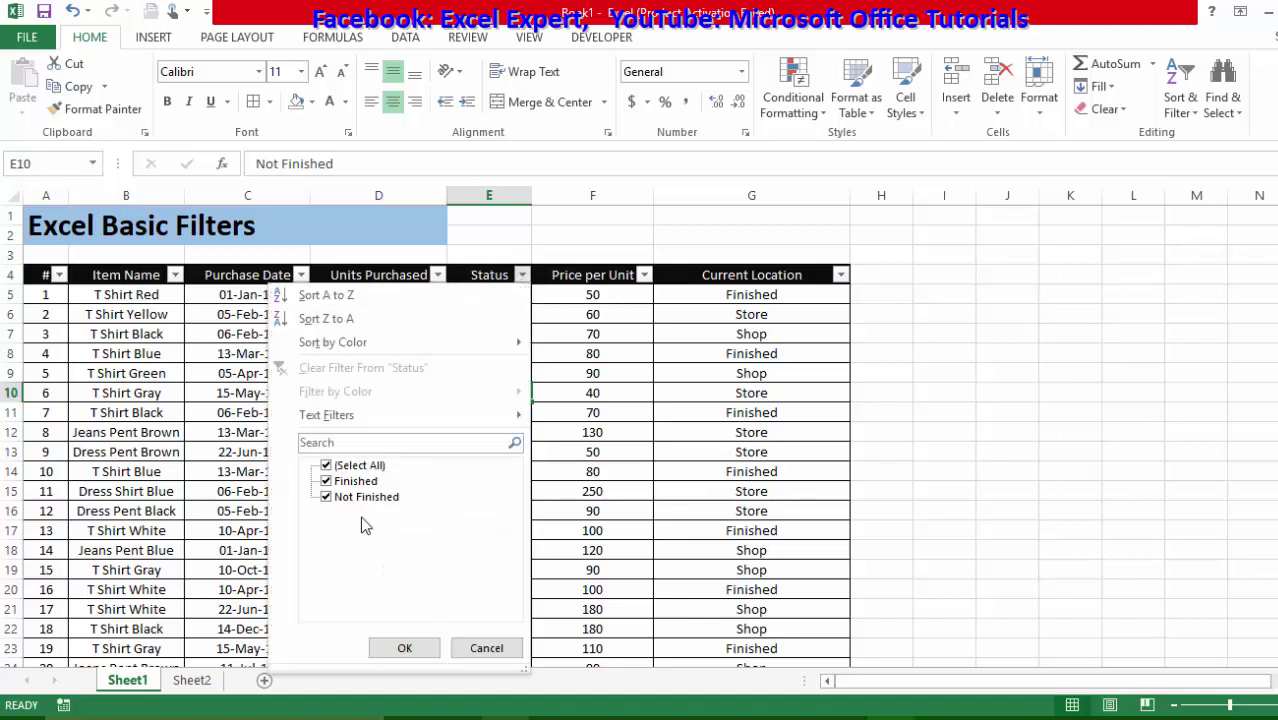
{"action": "left_click", "coordinate": [332, 483]}
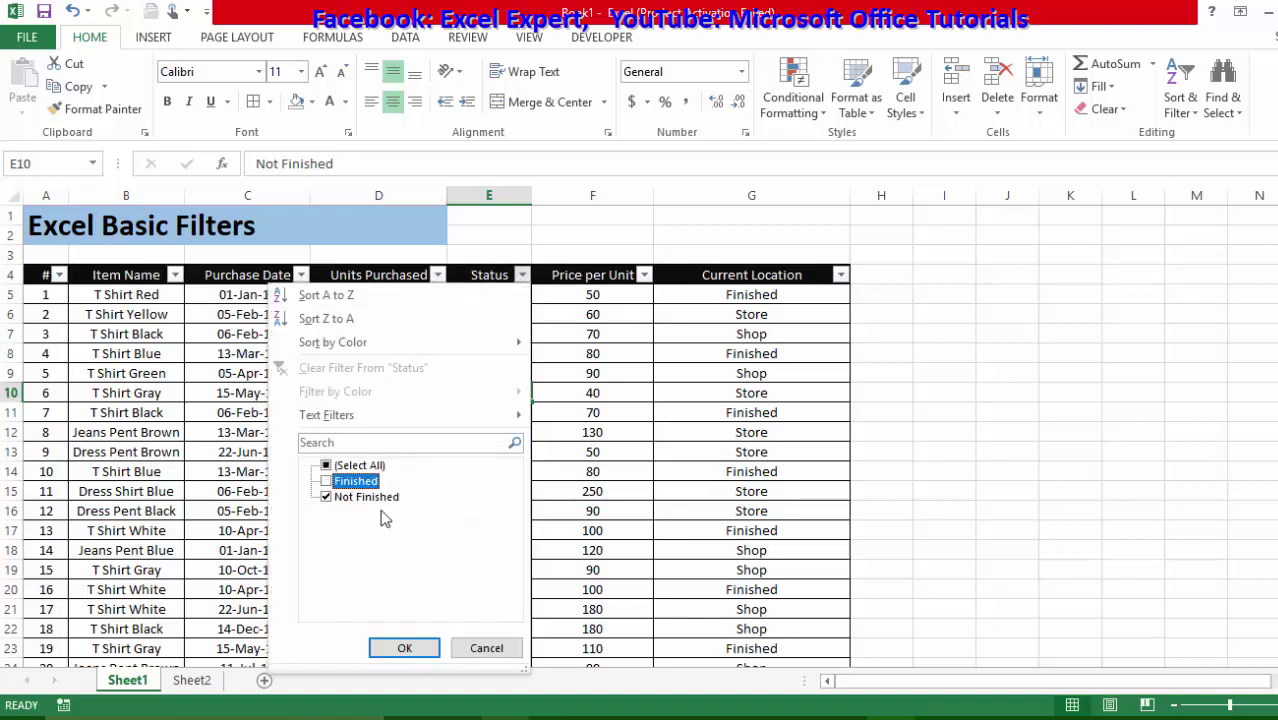
{"action": "left_click", "coordinate": [406, 648]}
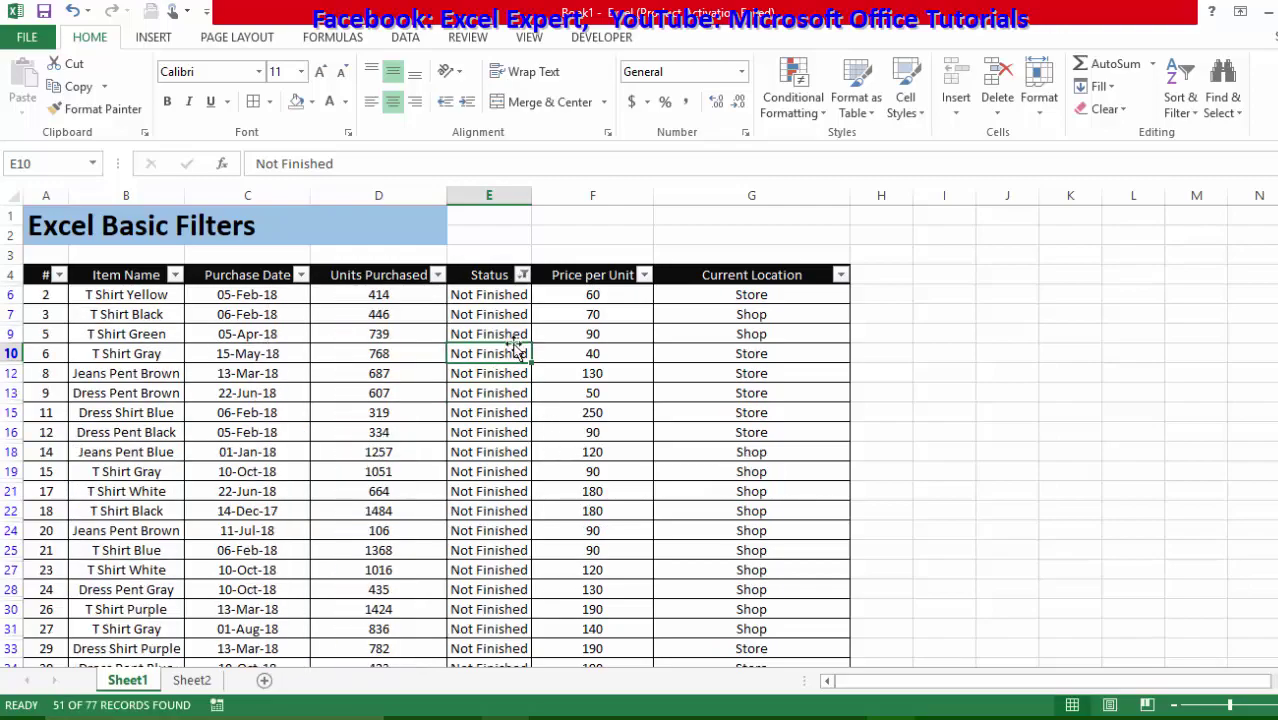
- Look through the Status entries, item names and row numbers of the Not Finished rows
{"action": "left_click_drag", "start_coordinate": [510, 296], "coordinate": [515, 655]}
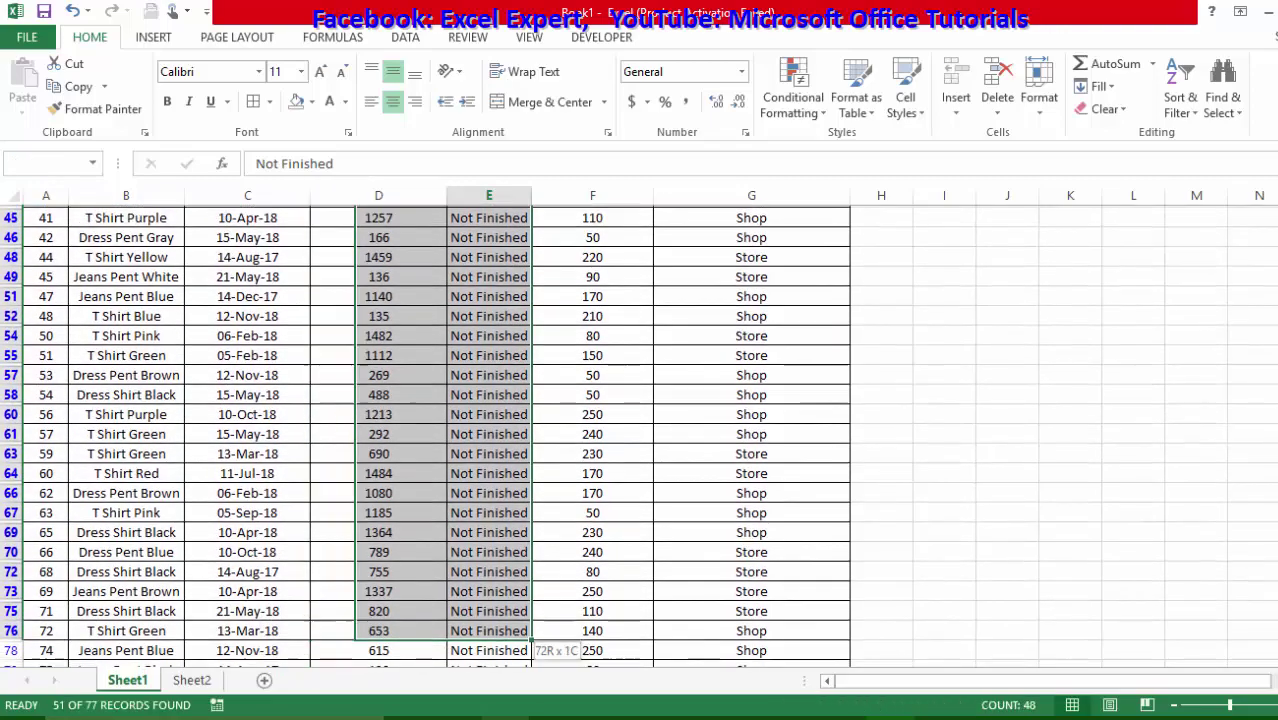
{"action": "scroll", "coordinate": [157, 528], "scroll_direction": "up", "scroll_amount": 10}
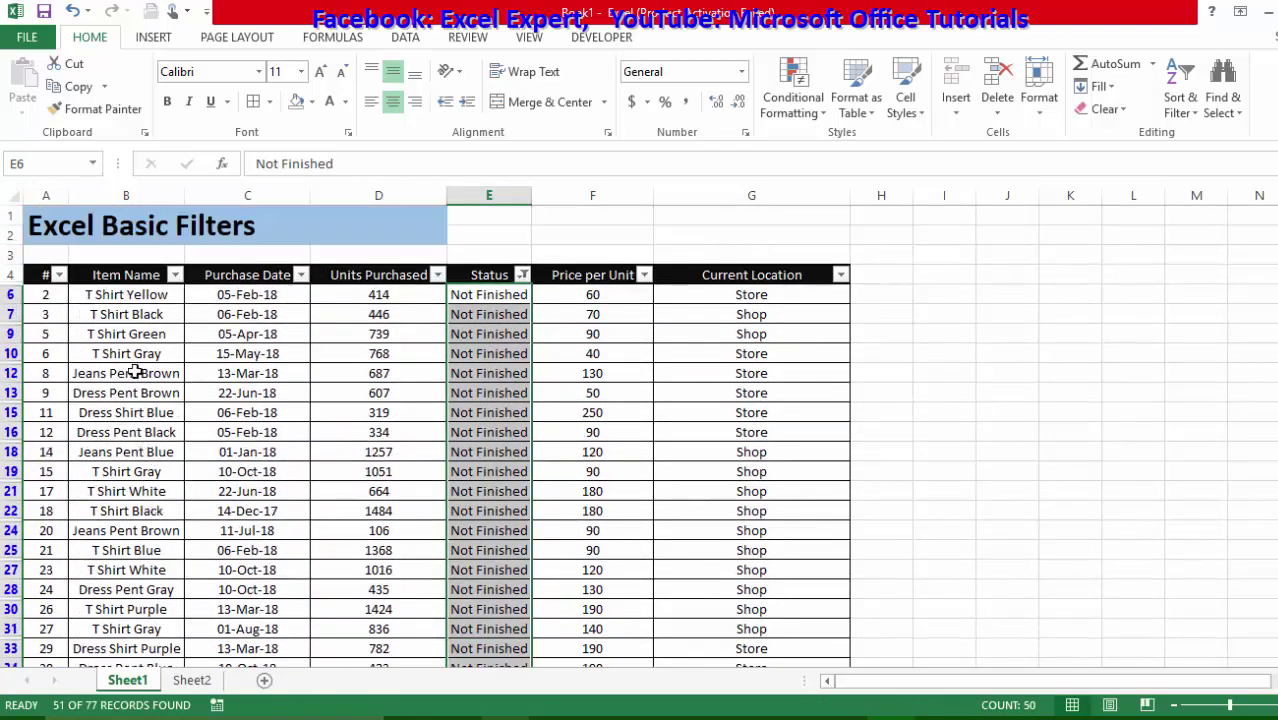
{"action": "left_click_drag", "start_coordinate": [140, 314], "coordinate": [3, 708]}
{"action": "scroll", "coordinate": [230, 560], "scroll_direction": "up", "scroll_amount": 4}
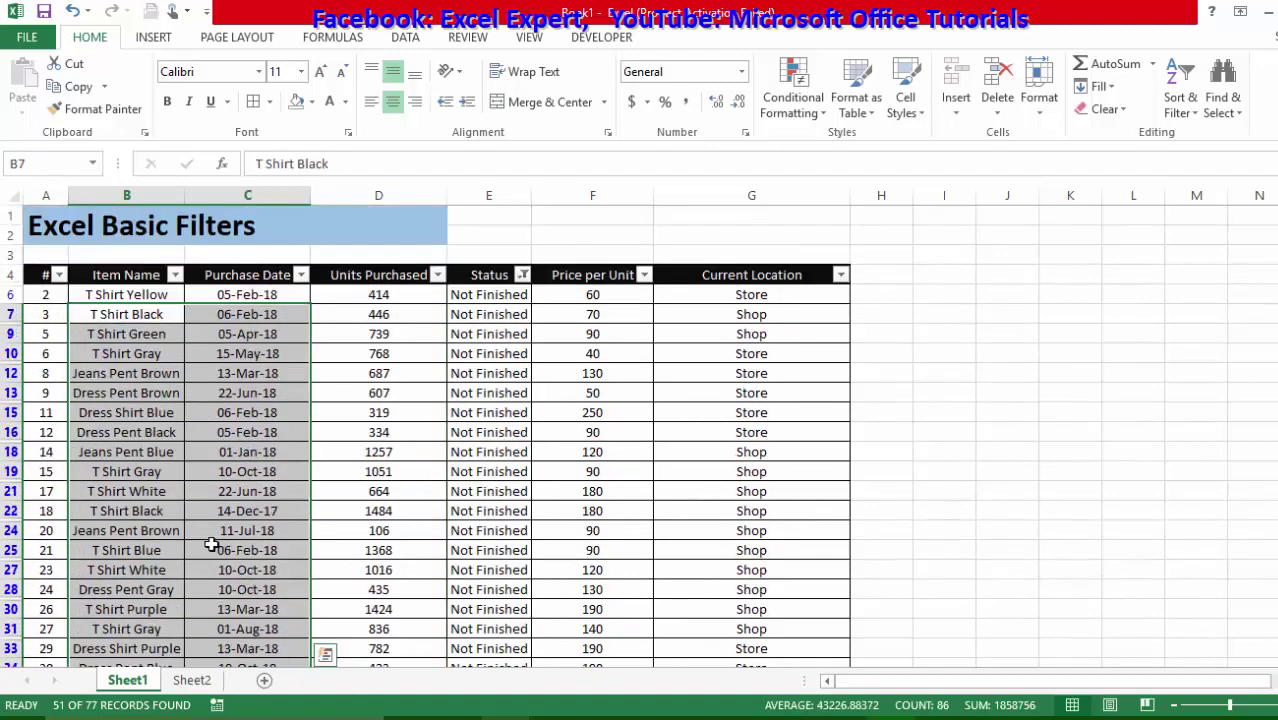
{"action": "left_click_drag", "start_coordinate": [10, 314], "coordinate": [5, 411]}
{"action": "left_click", "coordinate": [588, 410]}
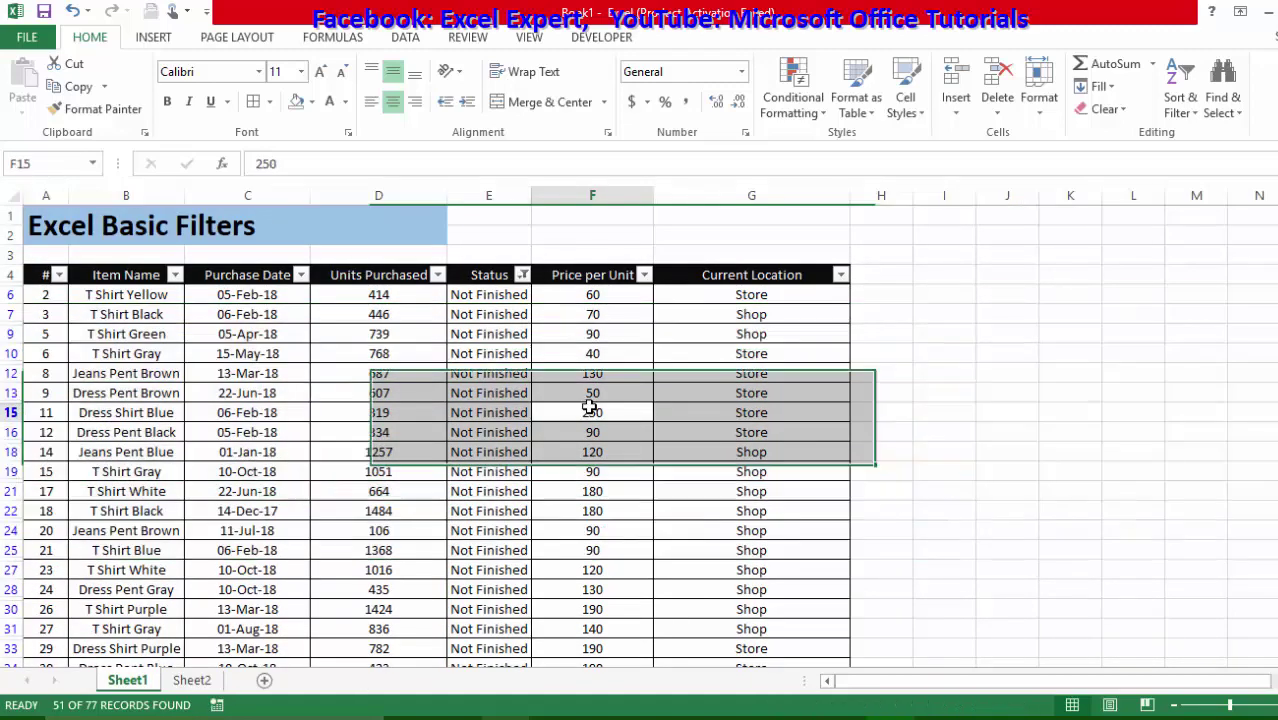
- Include Finished again in the Status filter so both statuses are listed, and select a Units Purchased cell
{"action": "left_click", "coordinate": [518, 294]}
{"action": "left_click", "coordinate": [500, 255]}
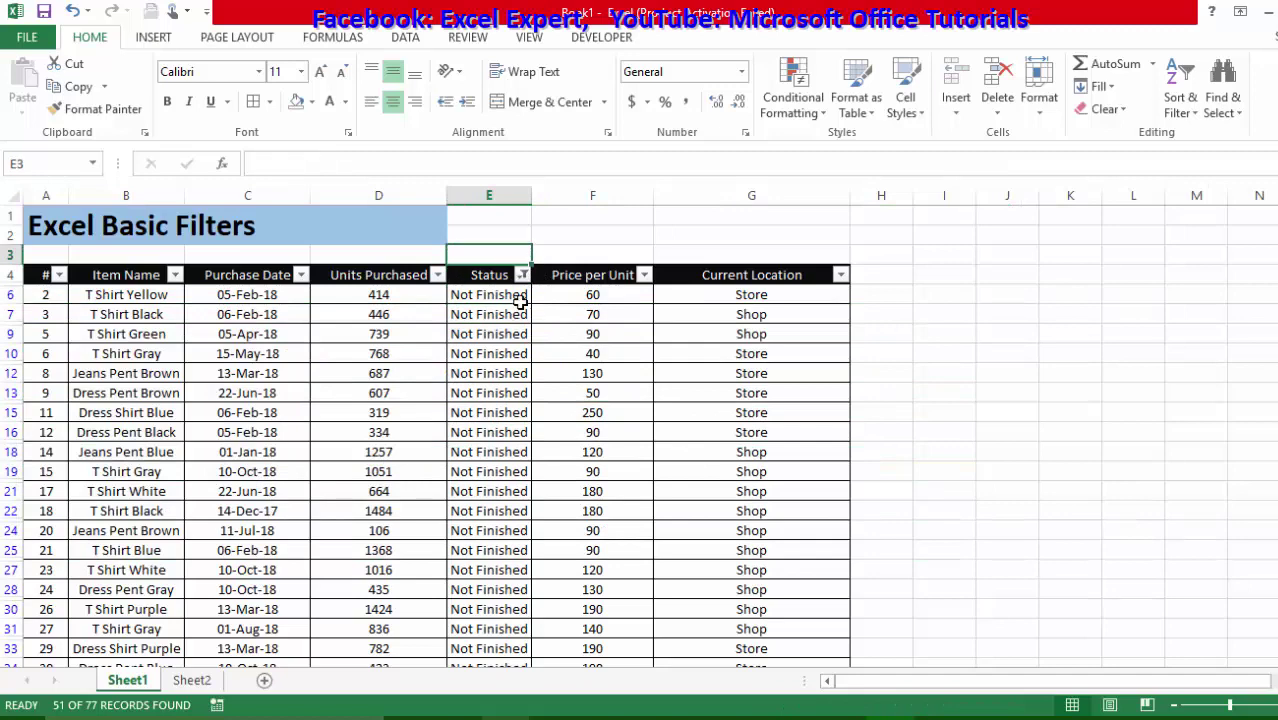
{"action": "left_click", "coordinate": [522, 275]}
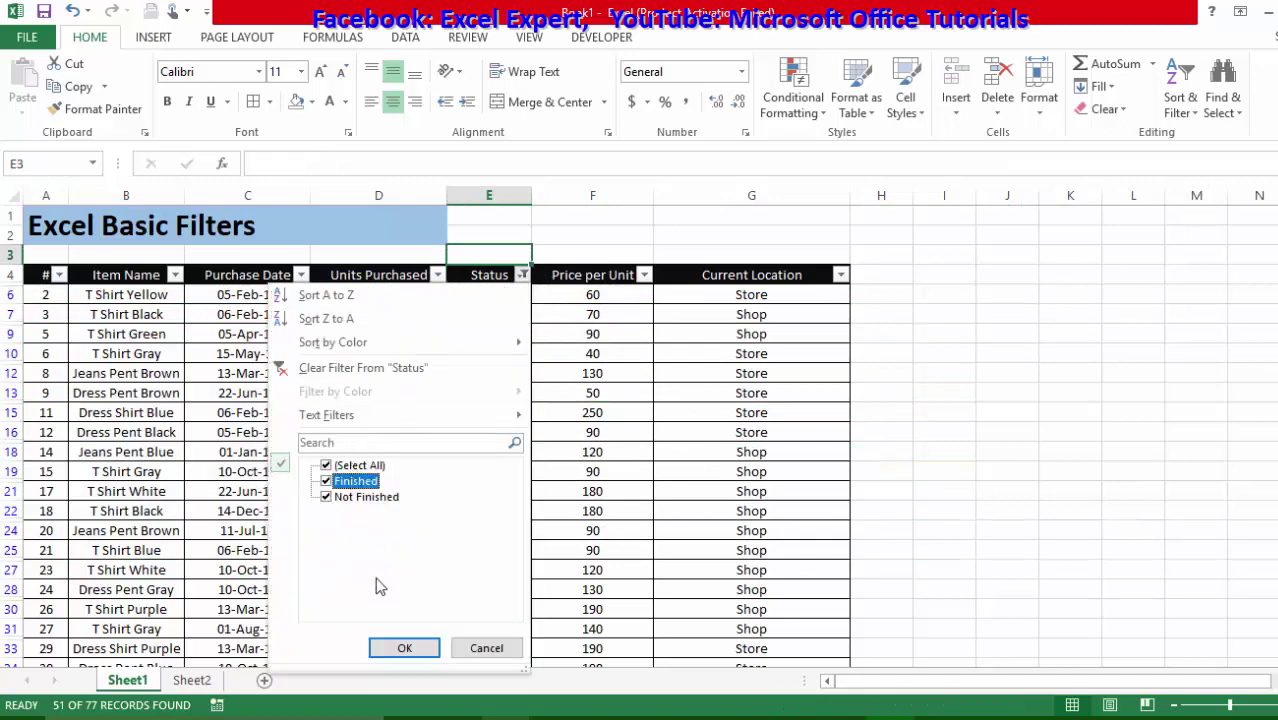
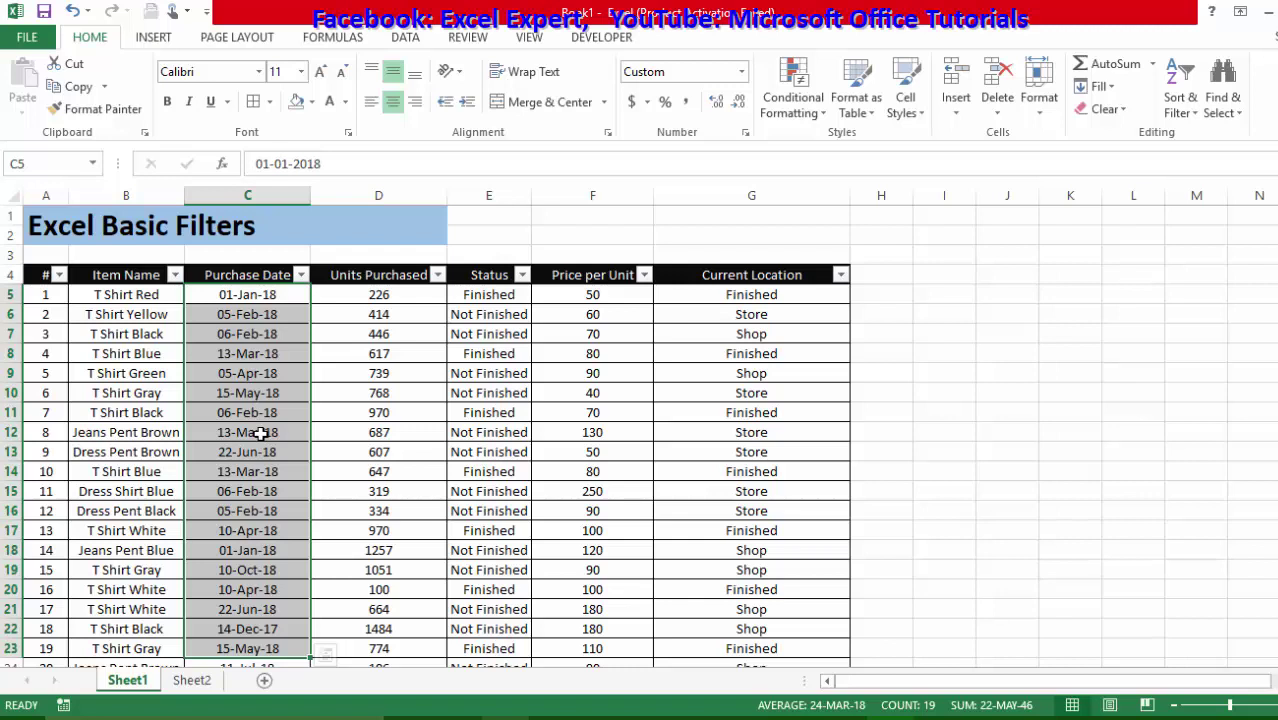
{"action": "left_click", "coordinate": [331, 391]}
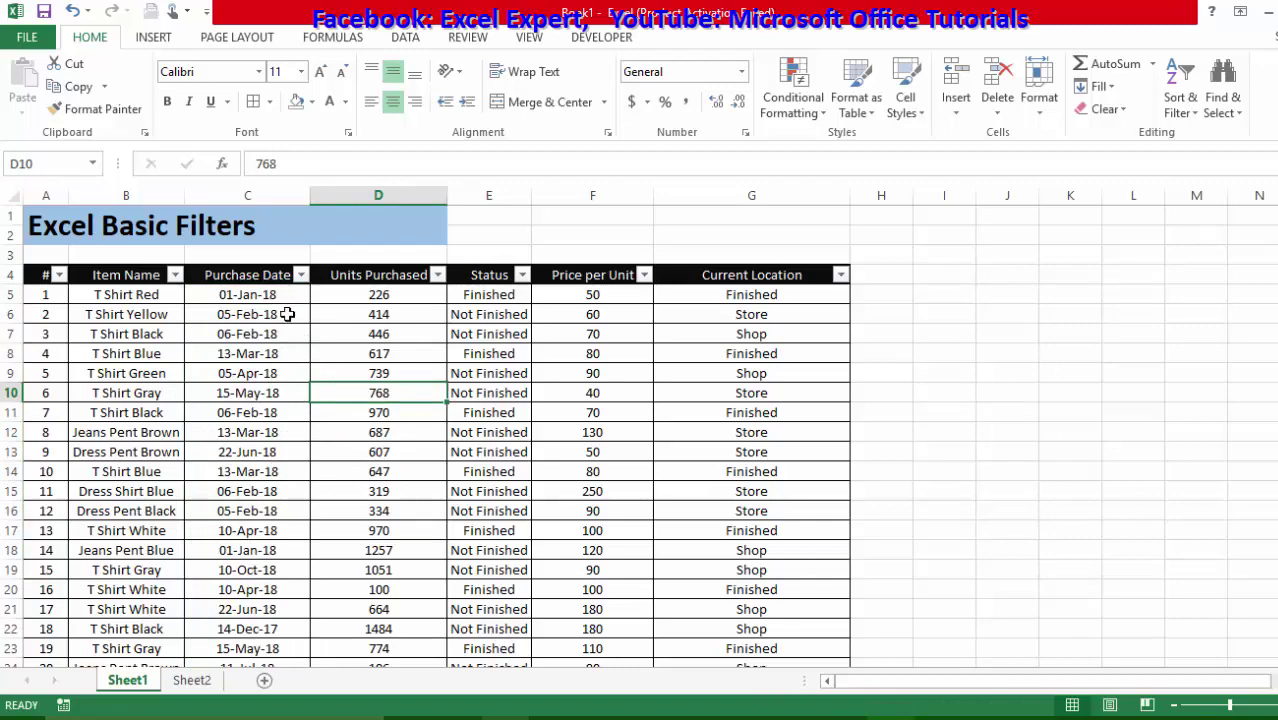
- Look through the whole Purchase Date column and the item names that go with the dates
{"action": "left_click_drag", "start_coordinate": [285, 314], "coordinate": [313, 594]}
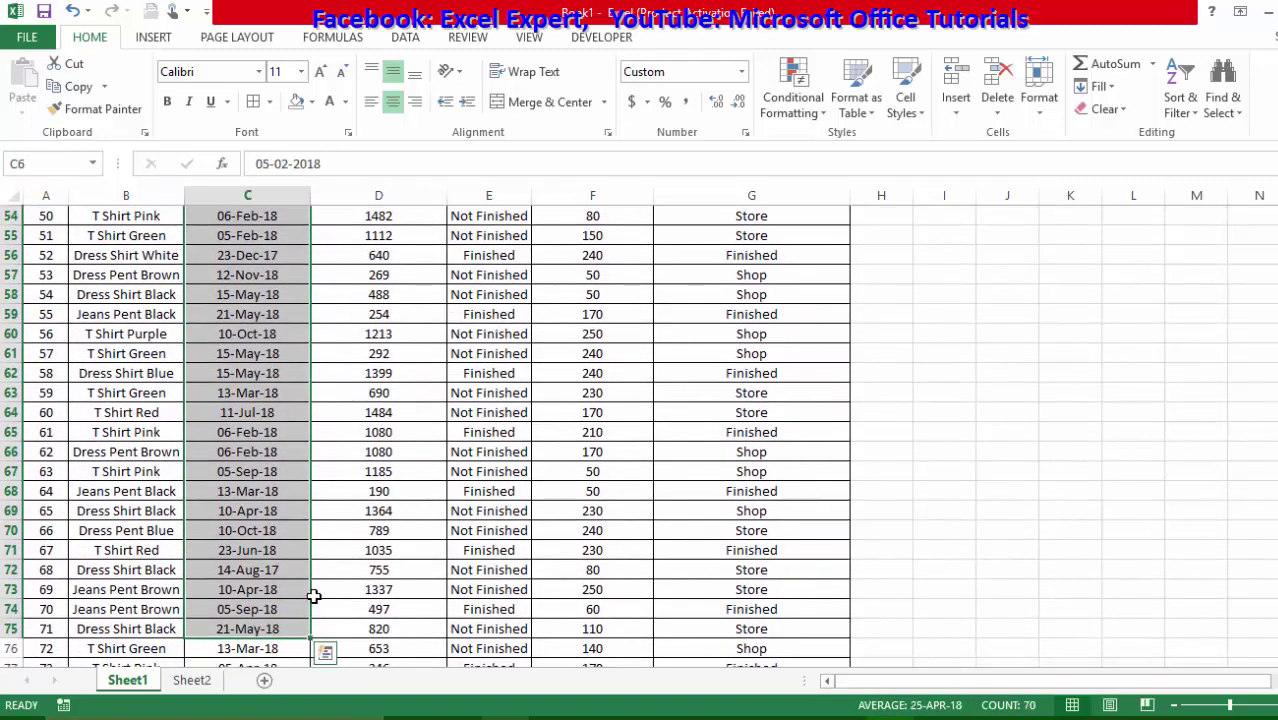
{"action": "scroll", "coordinate": [313, 591], "scroll_direction": "down", "scroll_amount": 5}
{"action": "left_click_drag", "start_coordinate": [290, 548], "coordinate": [308, 96]}
{"action": "scroll", "coordinate": [313, 308], "scroll_direction": "up", "scroll_amount": 14}
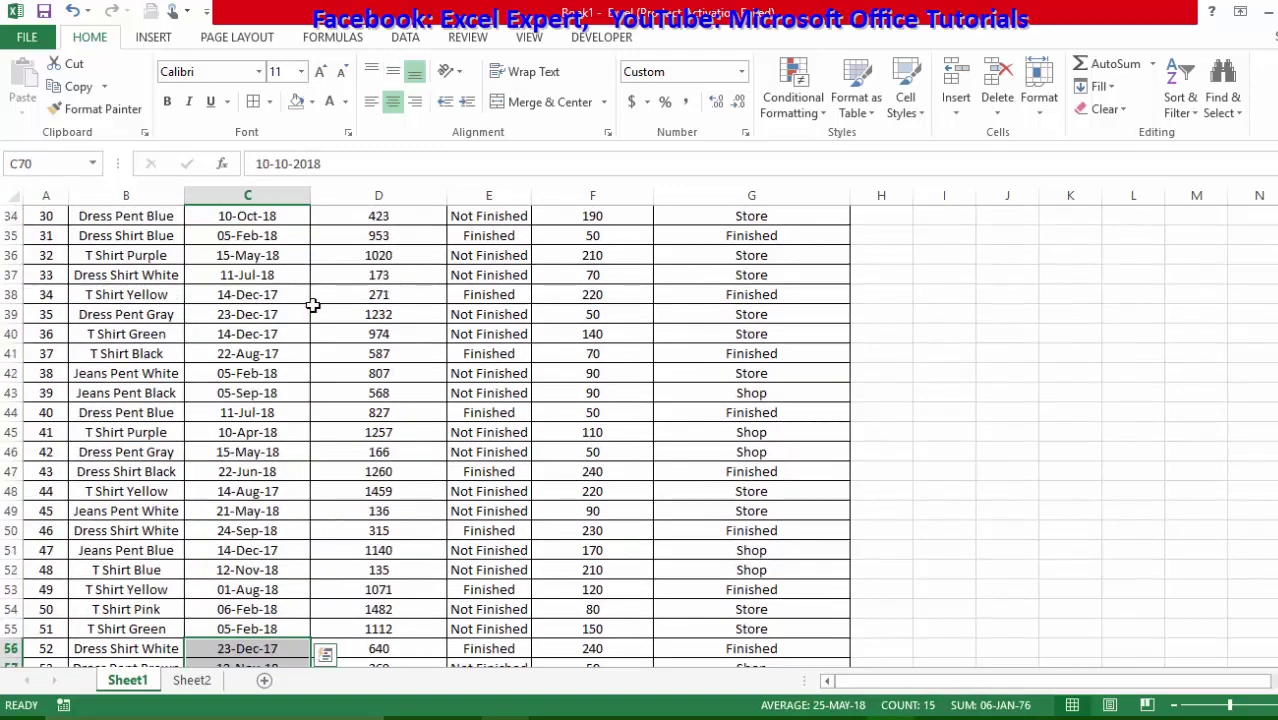
{"action": "scroll", "coordinate": [313, 308], "scroll_direction": "up", "scroll_amount": 4}
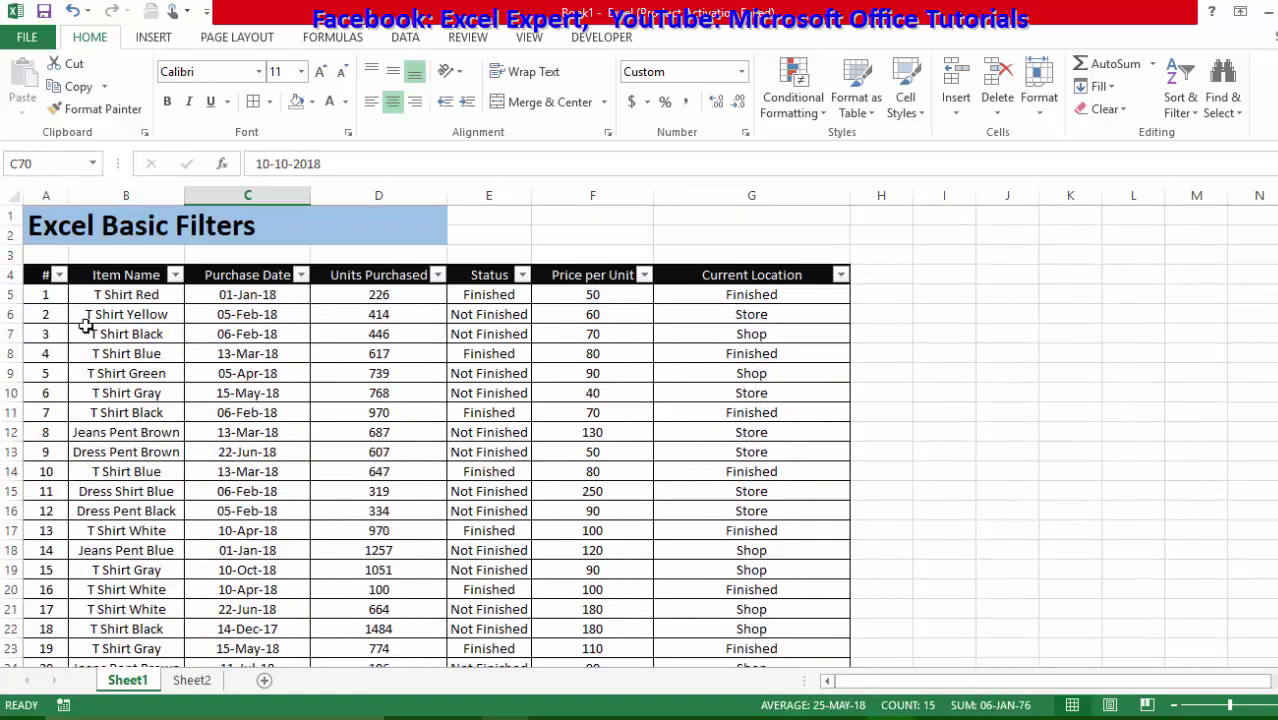
{"action": "left_click_drag", "start_coordinate": [92, 298], "coordinate": [133, 541]}
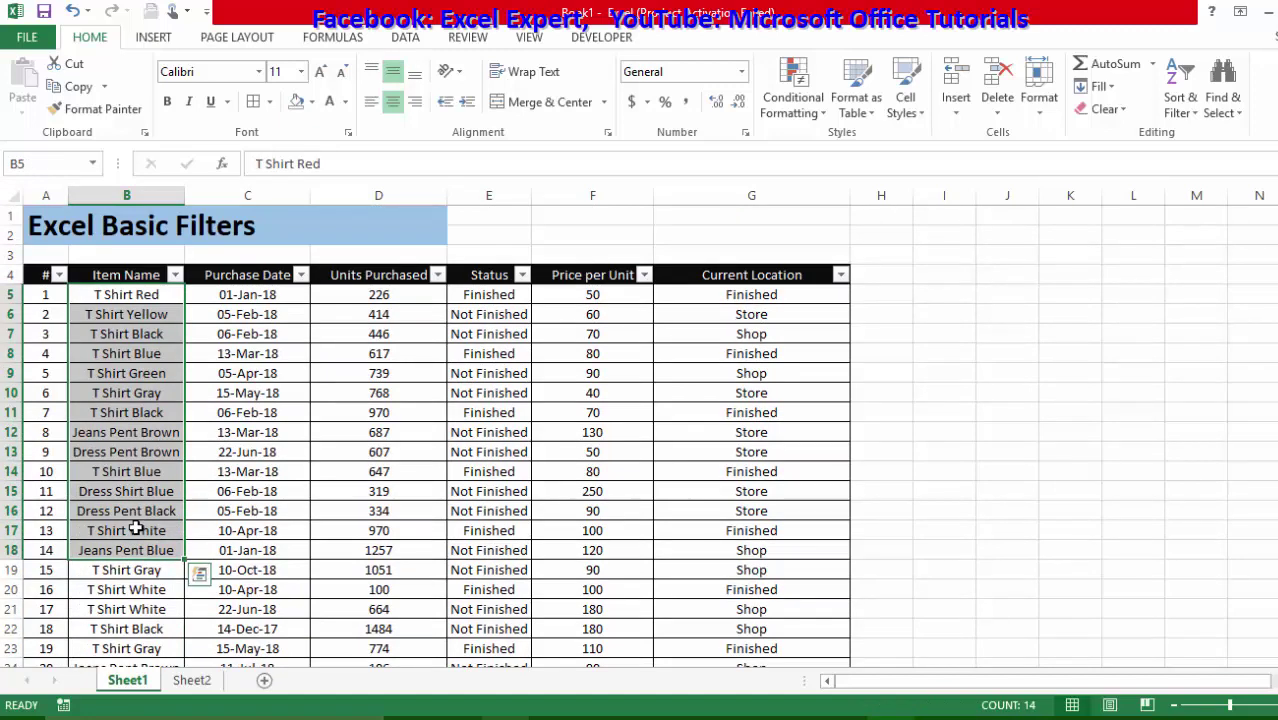
{"action": "left_click", "coordinate": [137, 491]}
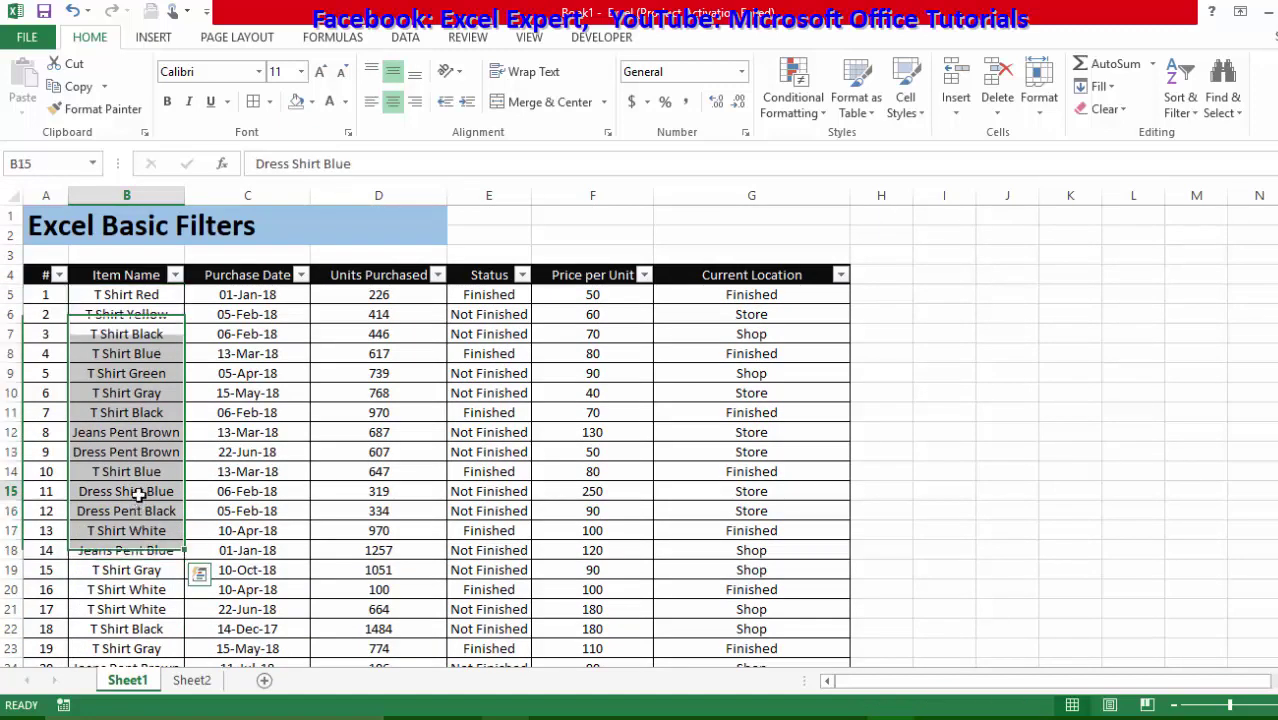
- Filter the Purchase Date column to exclude 2017, leaving only 2018, and check the filtered rows down to the end
{"action": "left_click", "coordinate": [301, 277]}
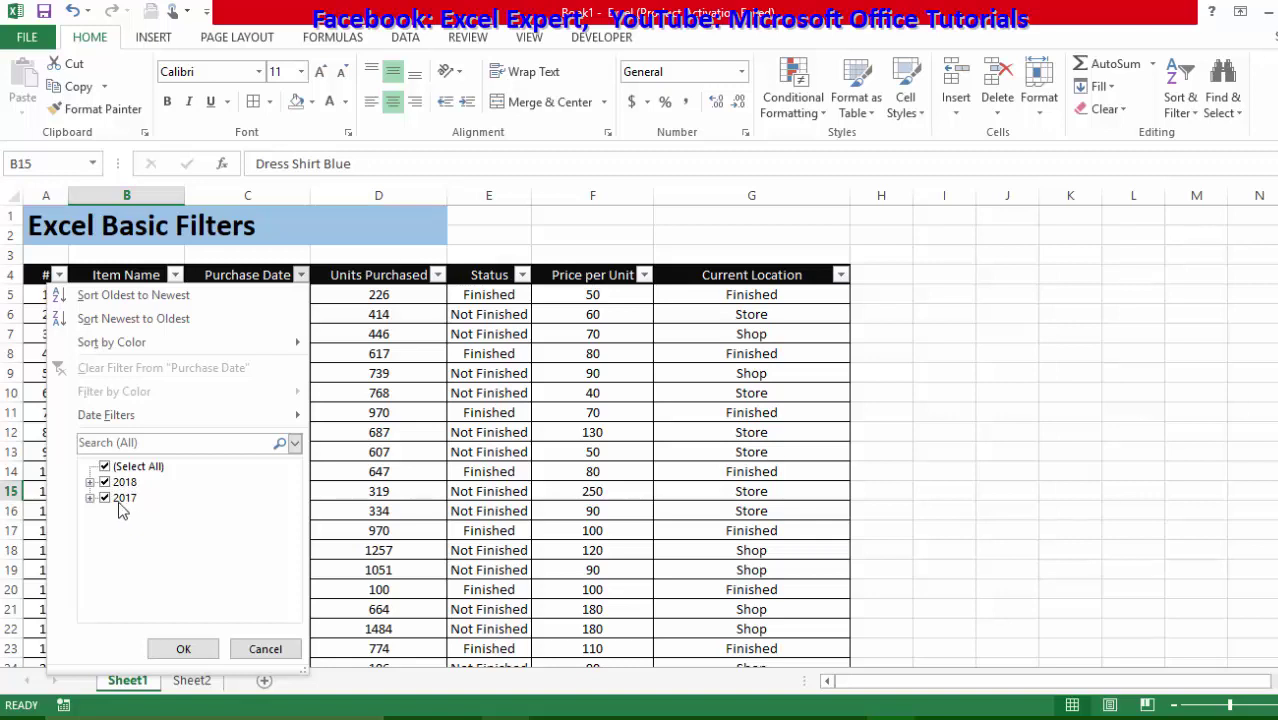
{"action": "left_click", "coordinate": [105, 498]}
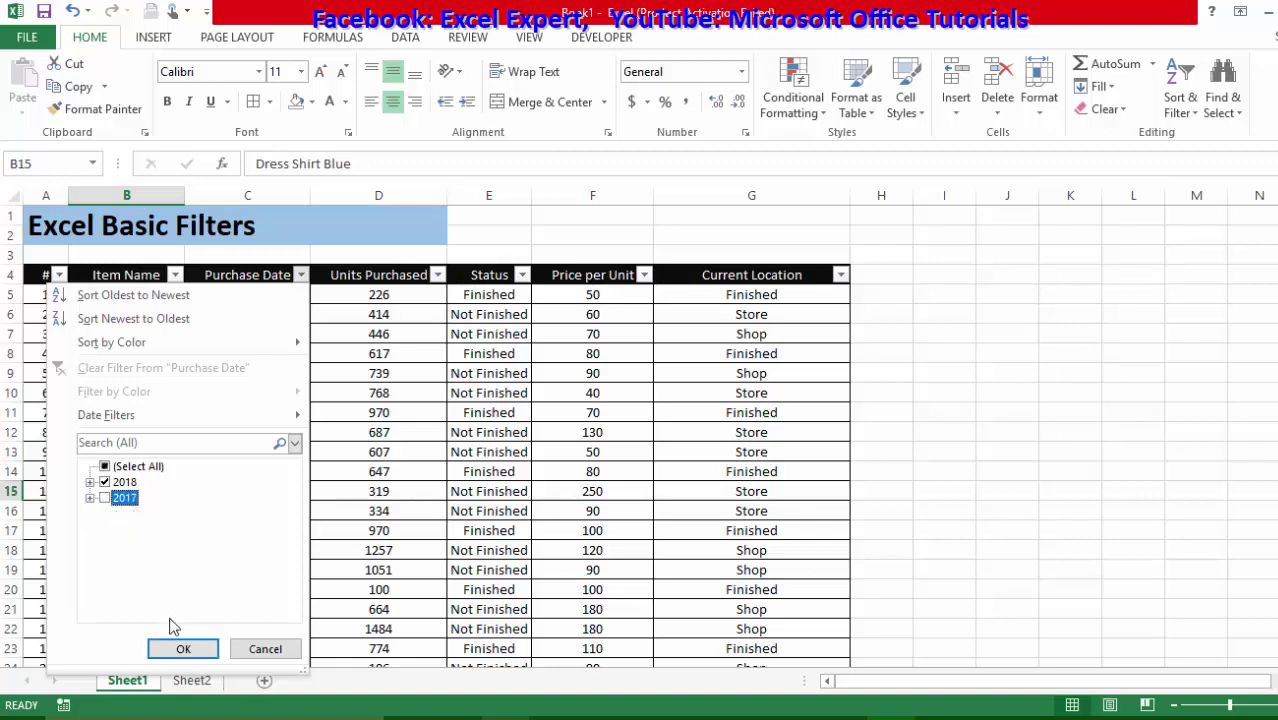
{"action": "left_click", "coordinate": [183, 649]}
{"action": "scroll", "coordinate": [322, 393], "scroll_direction": "down", "scroll_amount": 8}
{"action": "scroll", "coordinate": [322, 393], "scroll_direction": "down", "scroll_amount": 15}
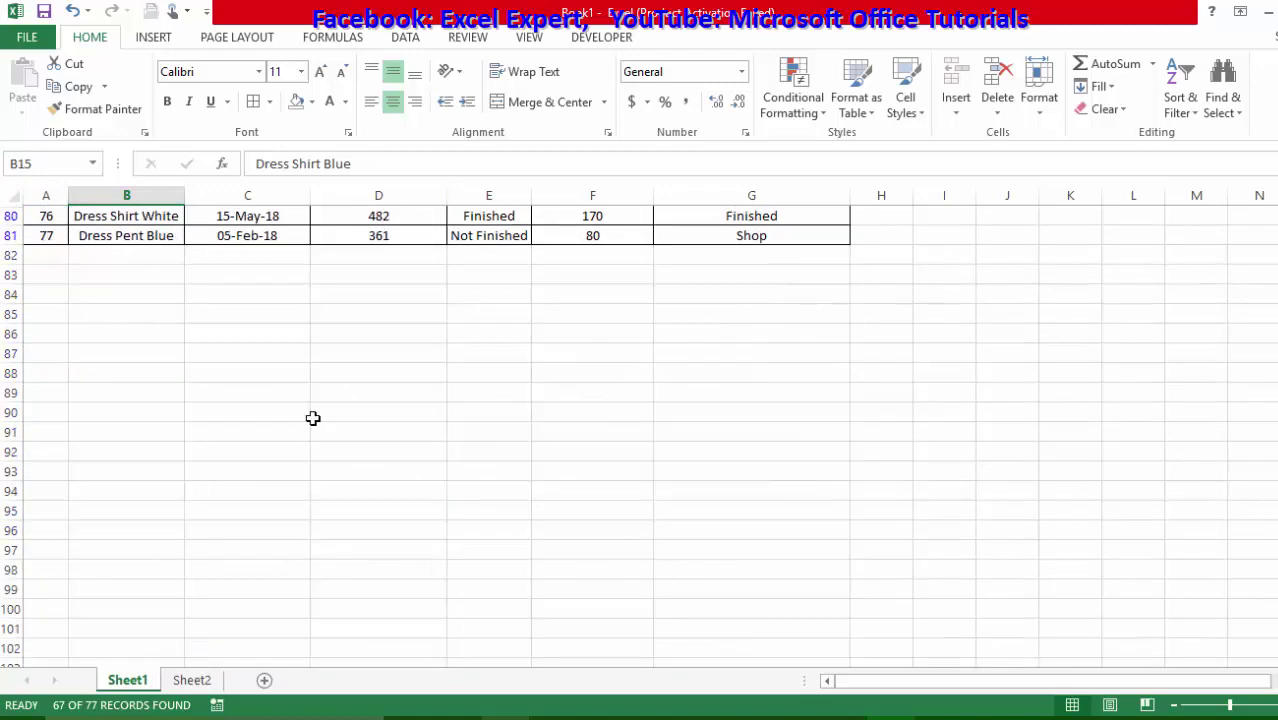
{"action": "scroll", "coordinate": [313, 411], "scroll_direction": "up", "scroll_amount": 20}
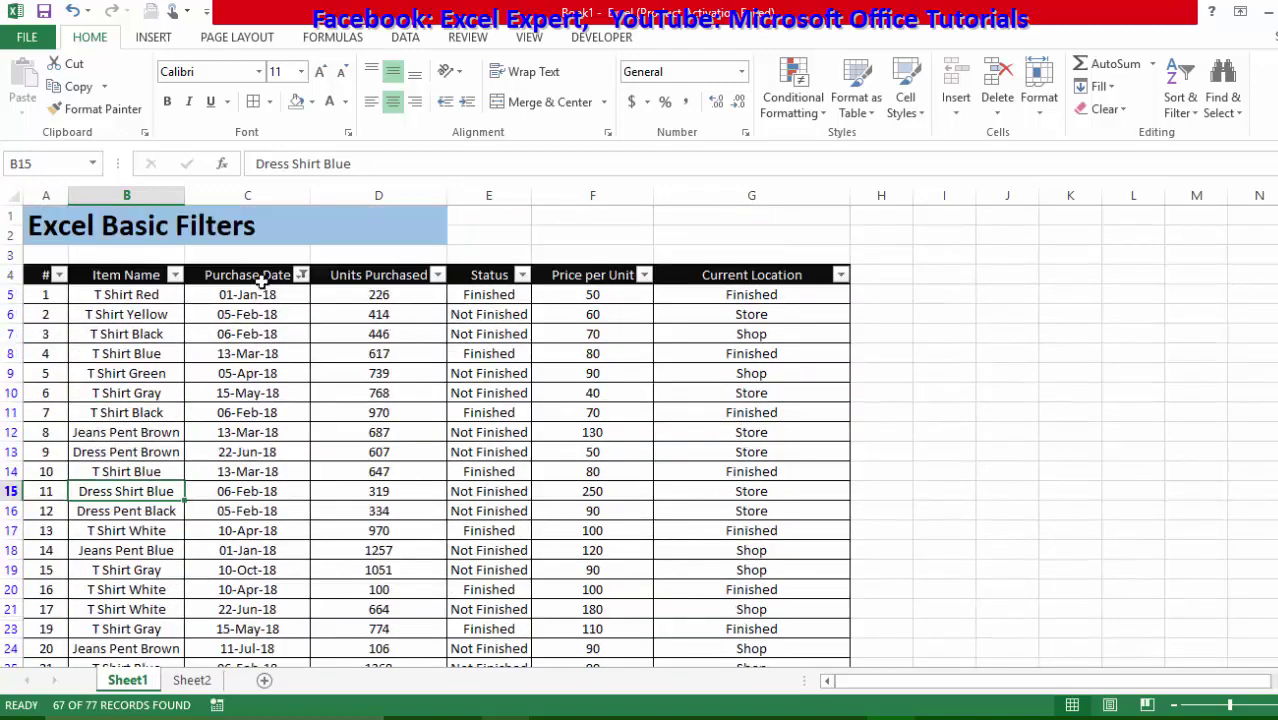
- Filter the Purchase Date column to show only April 2018
{"action": "left_click", "coordinate": [302, 275]}
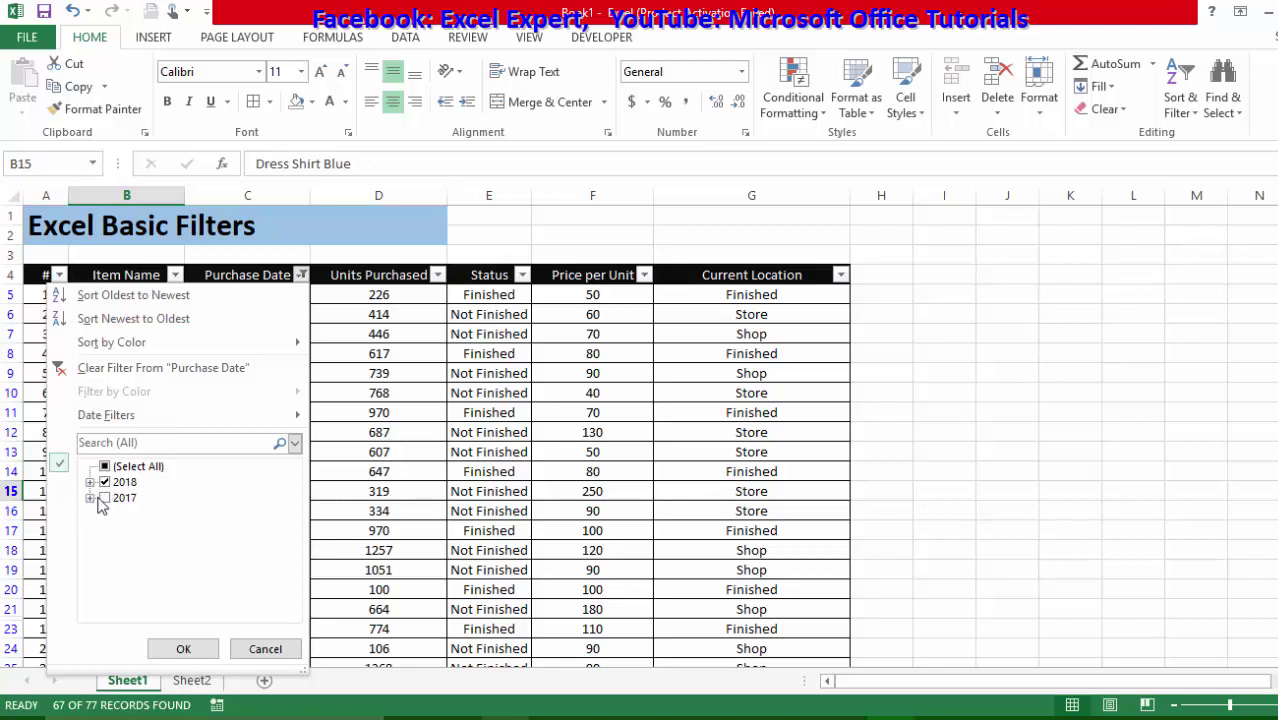
{"action": "left_click", "coordinate": [104, 498]}
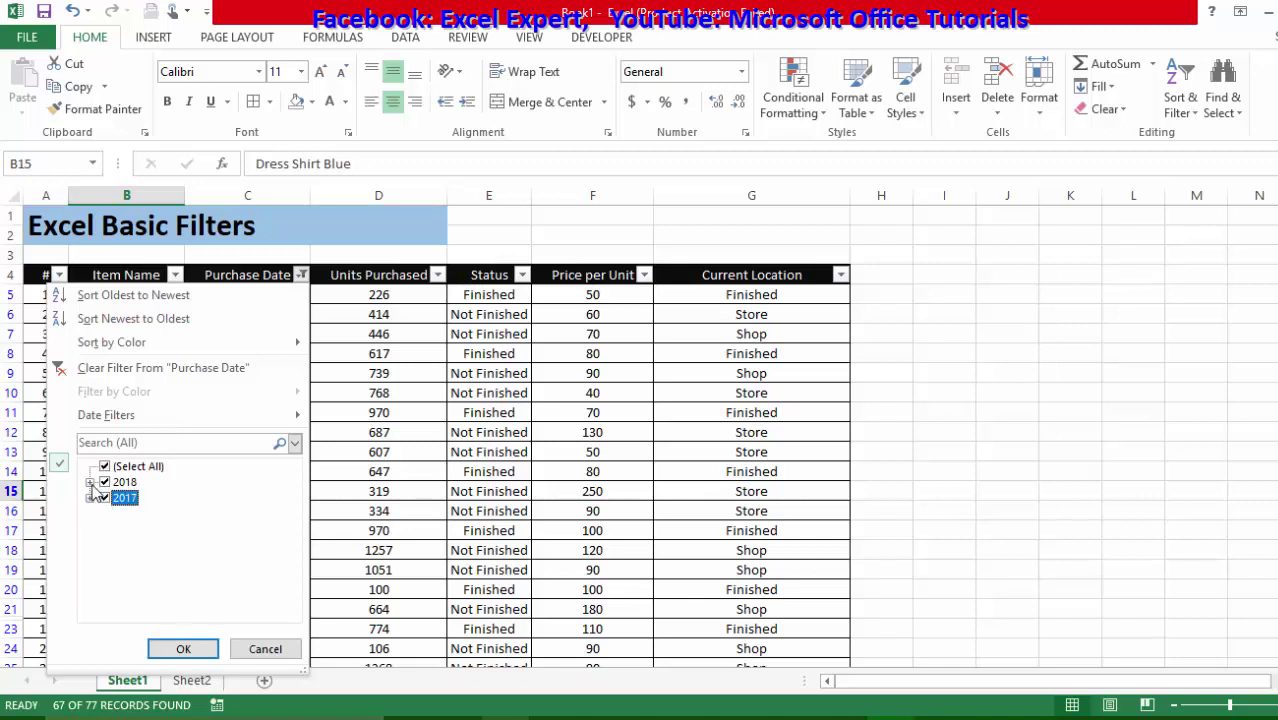
{"action": "left_click", "coordinate": [90, 483]}
{"action": "scroll", "coordinate": [236, 494], "scroll_direction": "down", "scroll_amount": 1}
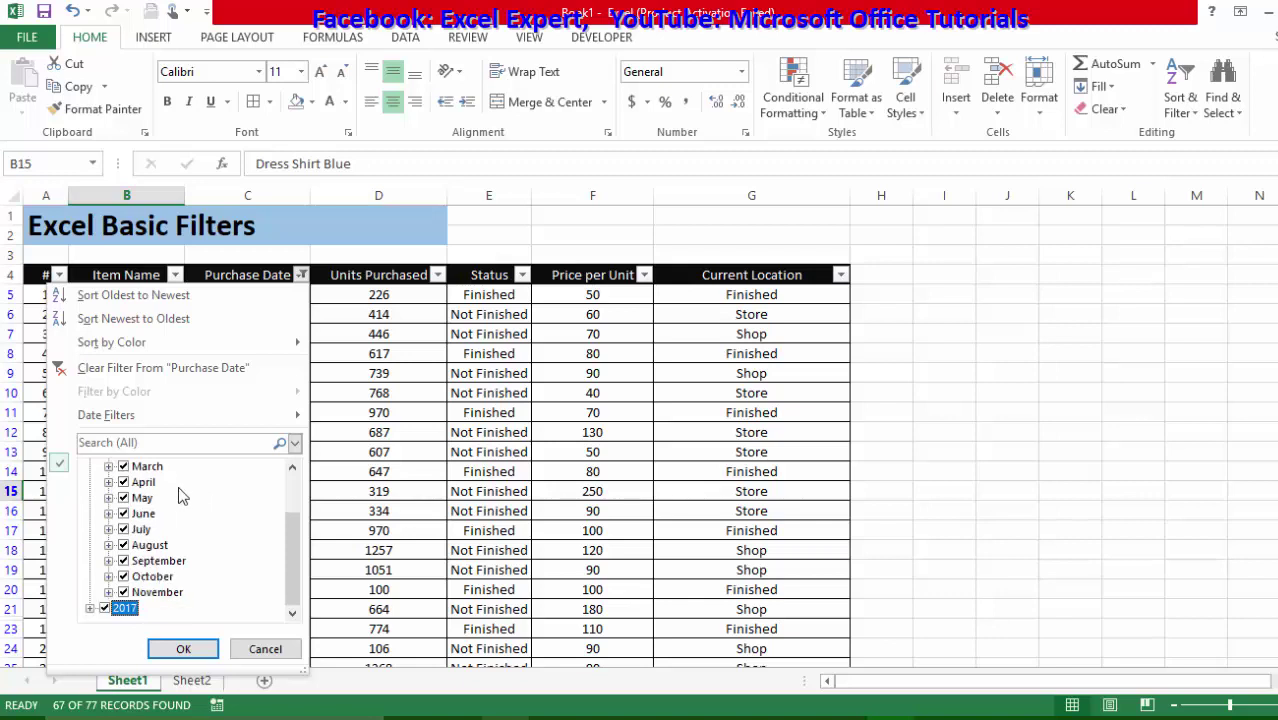
{"action": "scroll", "coordinate": [180, 494], "scroll_direction": "up", "scroll_amount": 2}
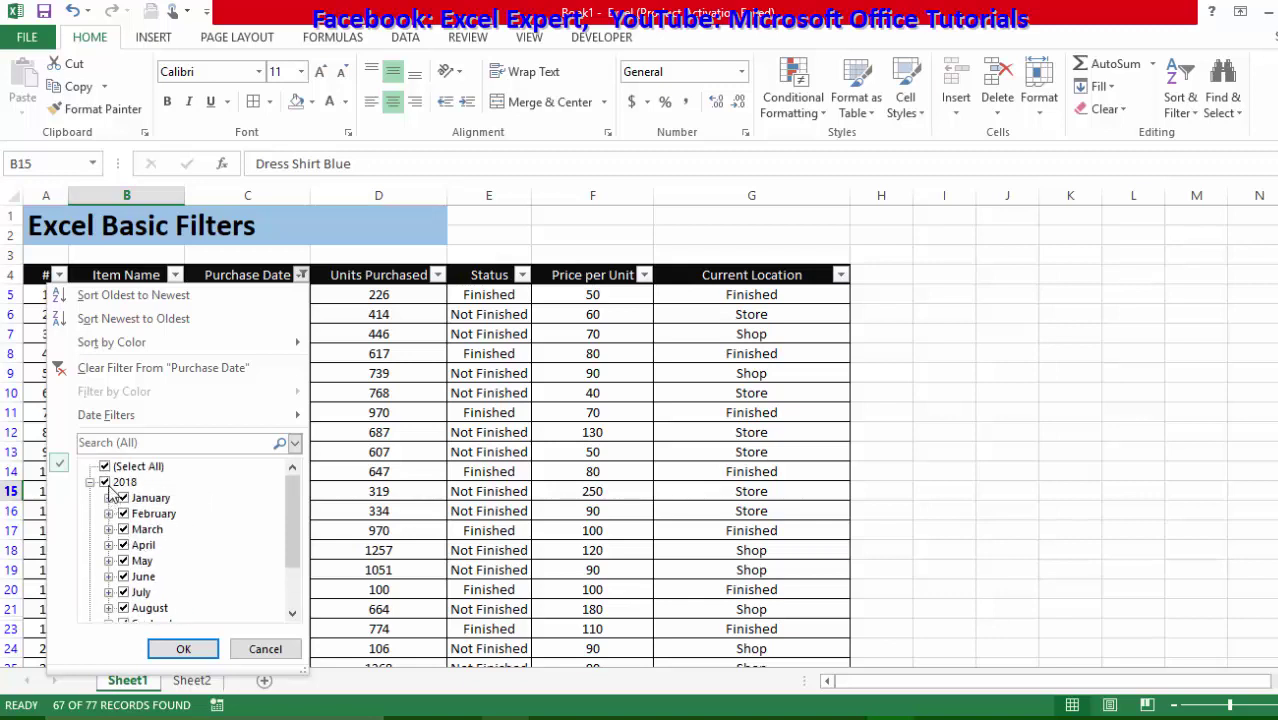
{"action": "left_click", "coordinate": [105, 467]}
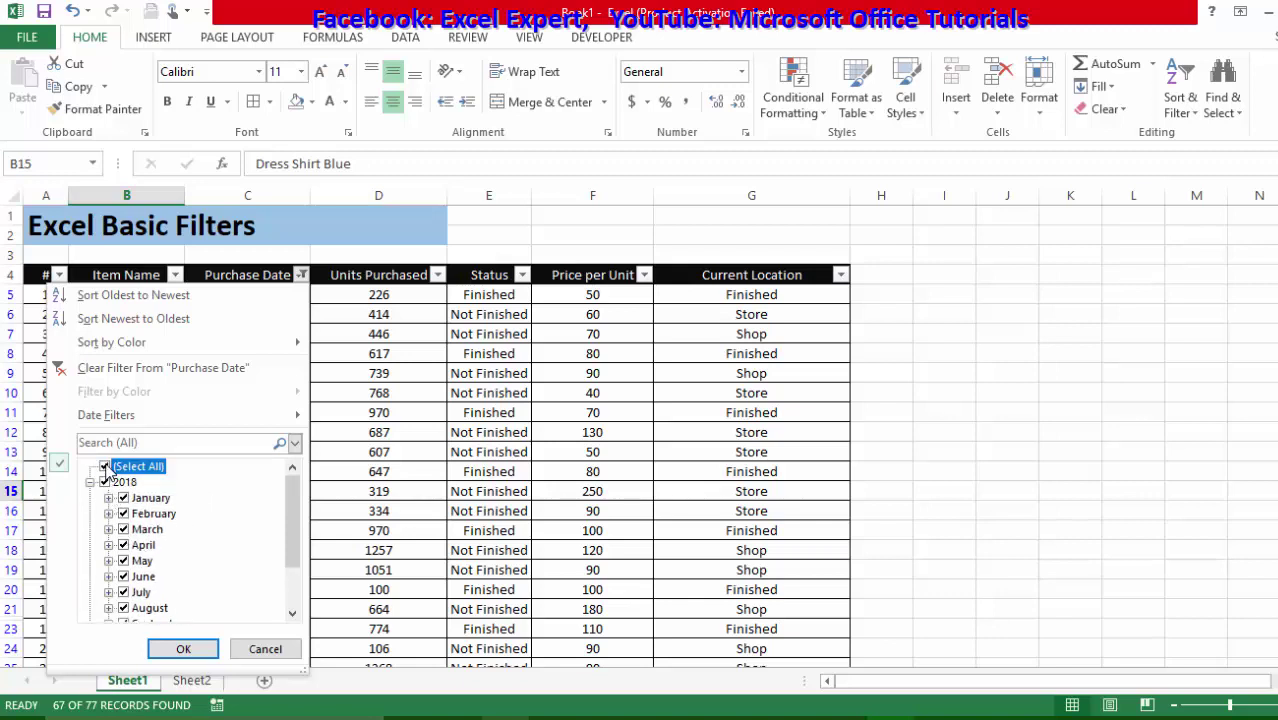
{"action": "left_click", "coordinate": [124, 546]}
{"action": "scroll", "coordinate": [207, 528], "scroll_direction": "down", "scroll_amount": 1}
{"action": "scroll", "coordinate": [205, 545], "scroll_direction": "up", "scroll_amount": 1}
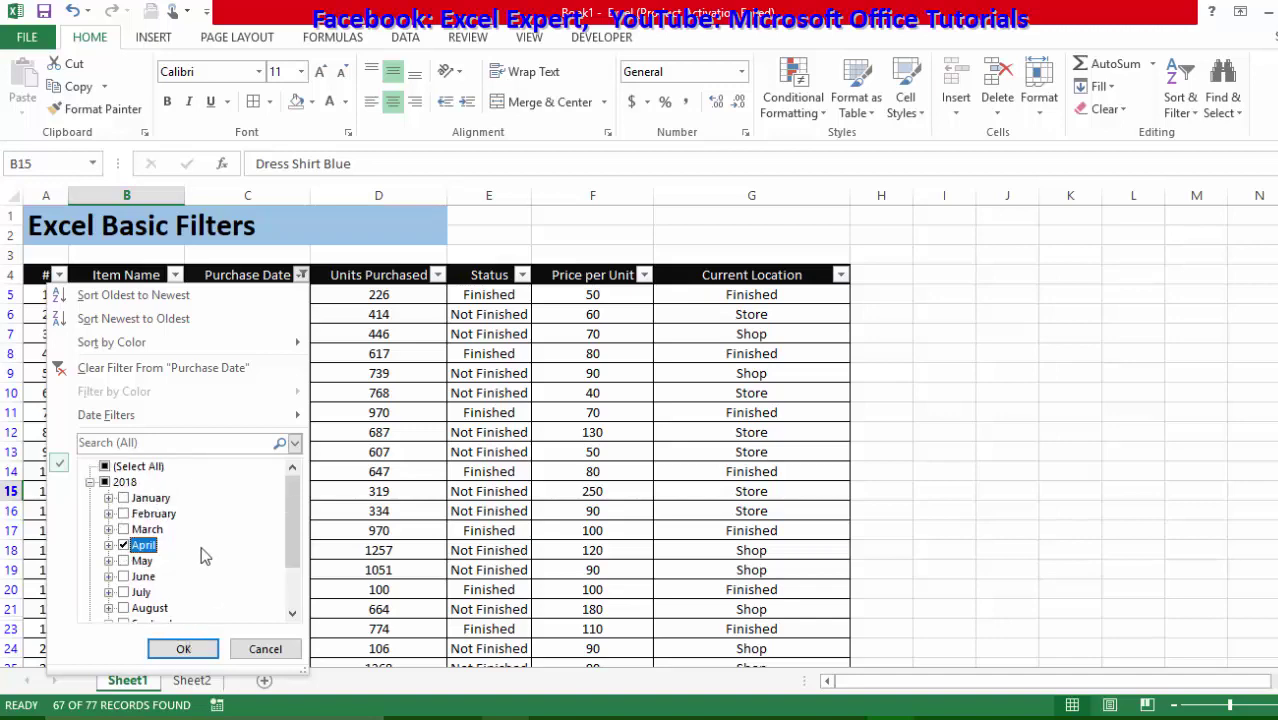
{"action": "left_click", "coordinate": [183, 649]}
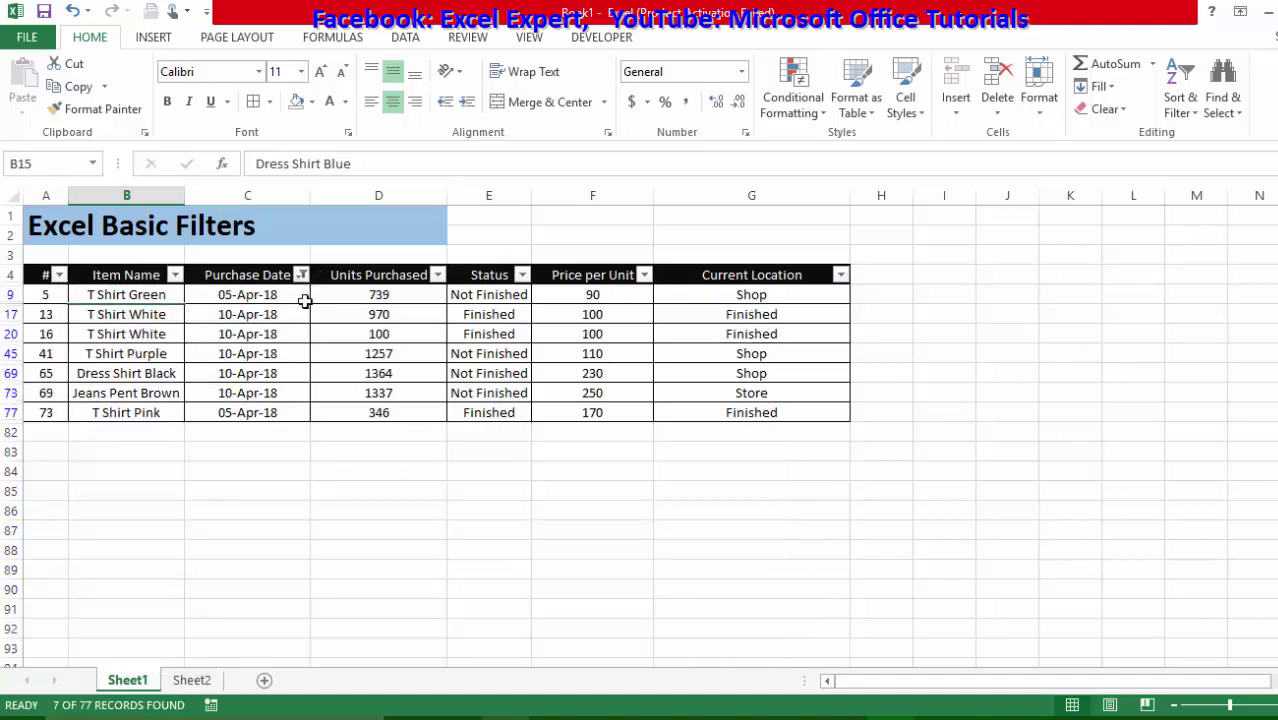
- Look through the purchase dates, item names, units and prices of the April 2018 rows
{"action": "left_click_drag", "start_coordinate": [291, 313], "coordinate": [188, 411]}
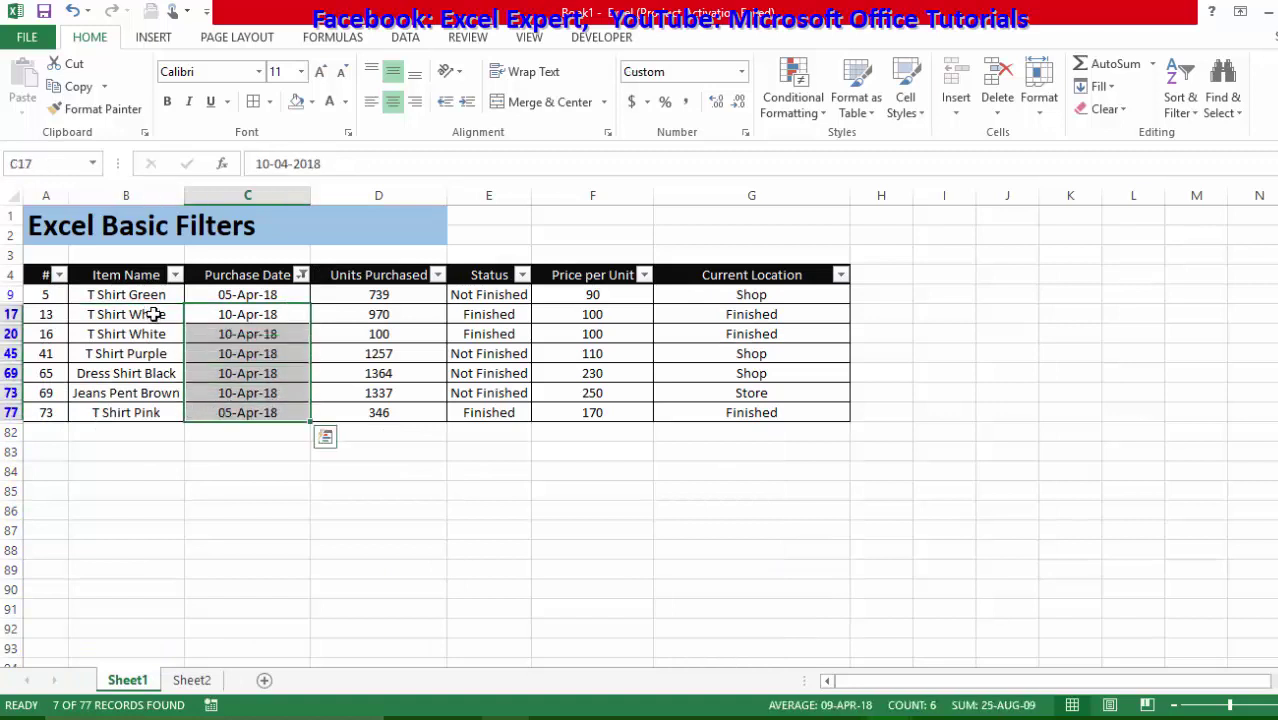
{"action": "left_click_drag", "start_coordinate": [150, 294], "coordinate": [150, 412]}
{"action": "left_click_drag", "start_coordinate": [416, 336], "coordinate": [416, 353]}
{"action": "left_click", "coordinate": [565, 352]}
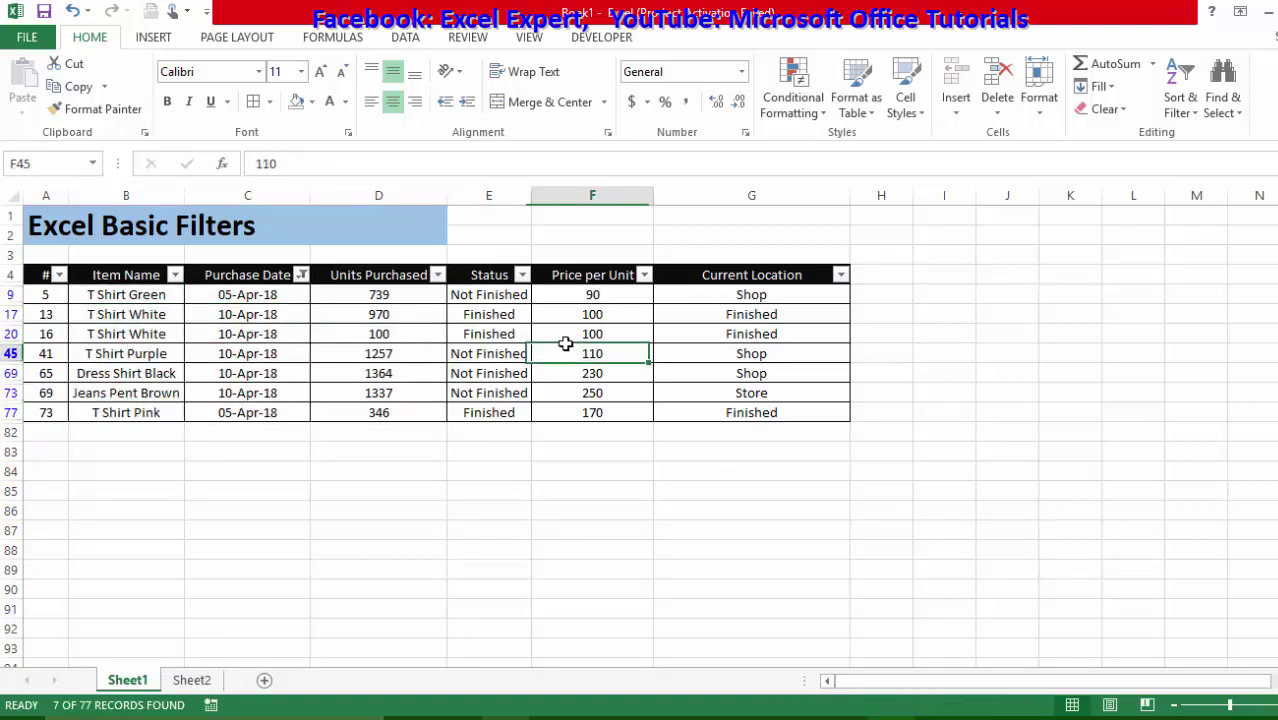
{"action": "left_click", "coordinate": [201, 355]}
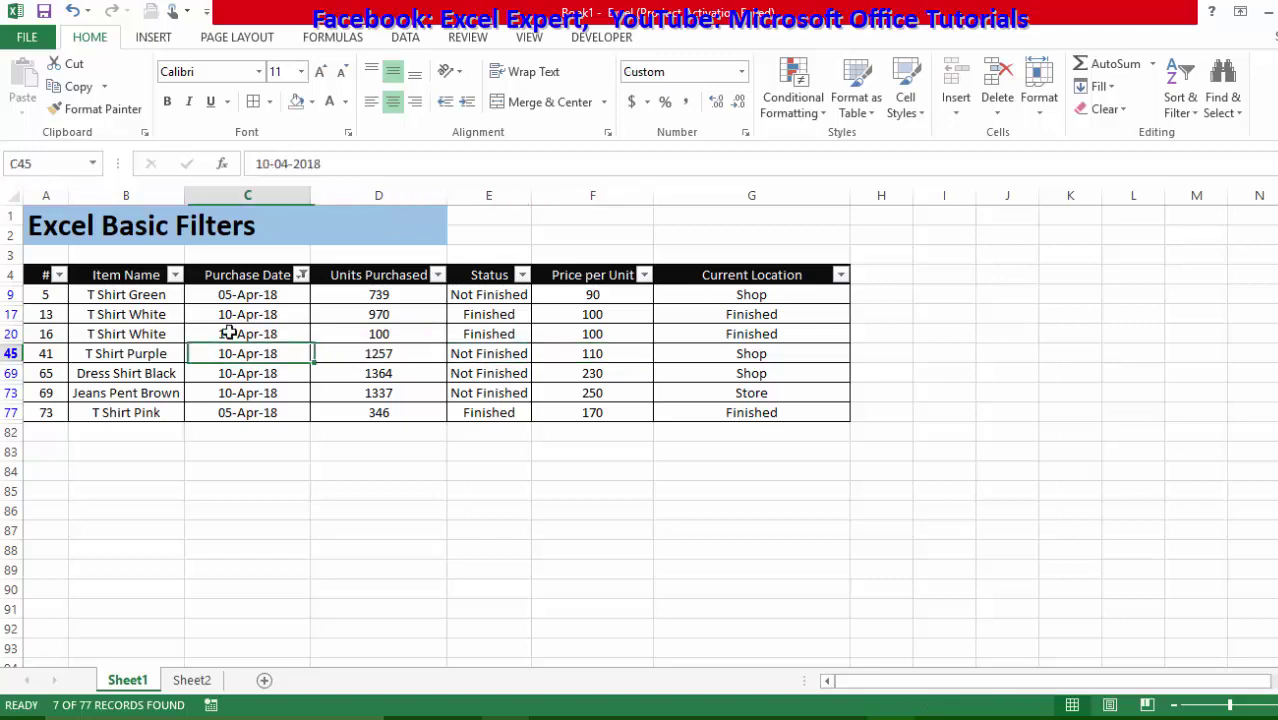
- Include all years again in the Purchase Date filter and select a date cell in the full list
{"action": "left_click", "coordinate": [302, 275]}
{"action": "left_click", "coordinate": [105, 483]}
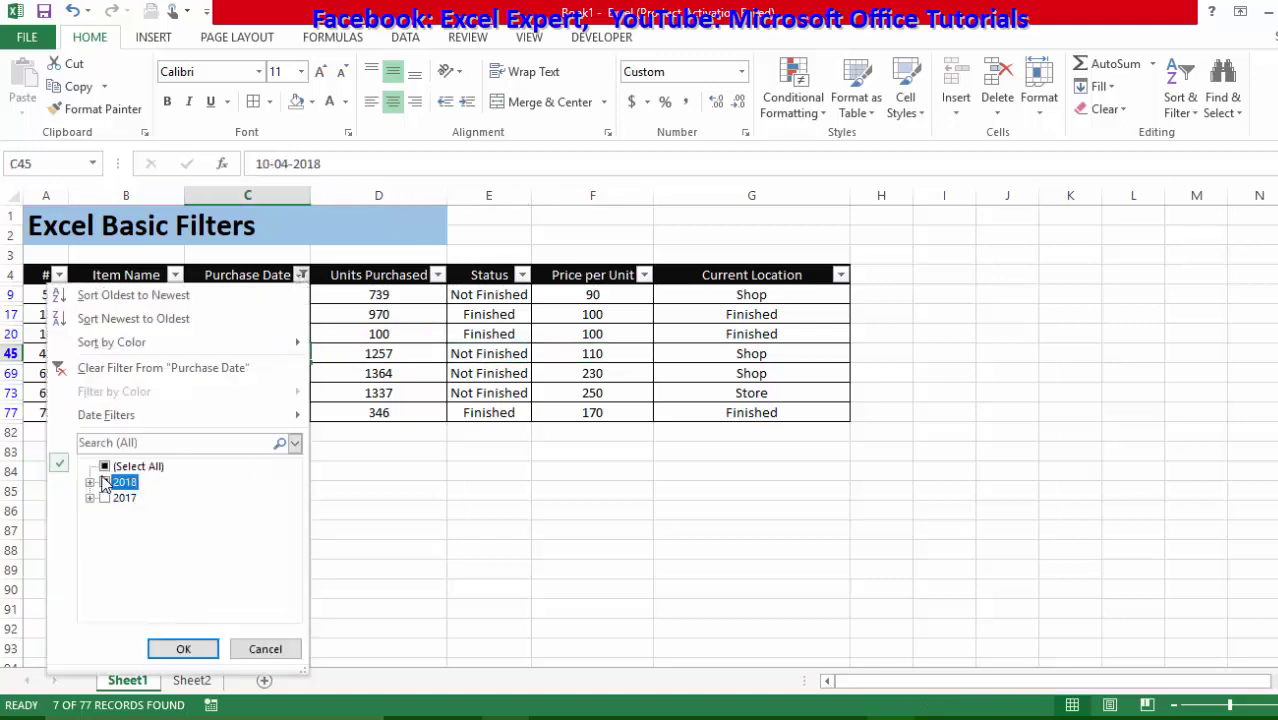
{"action": "left_click", "coordinate": [105, 467]}
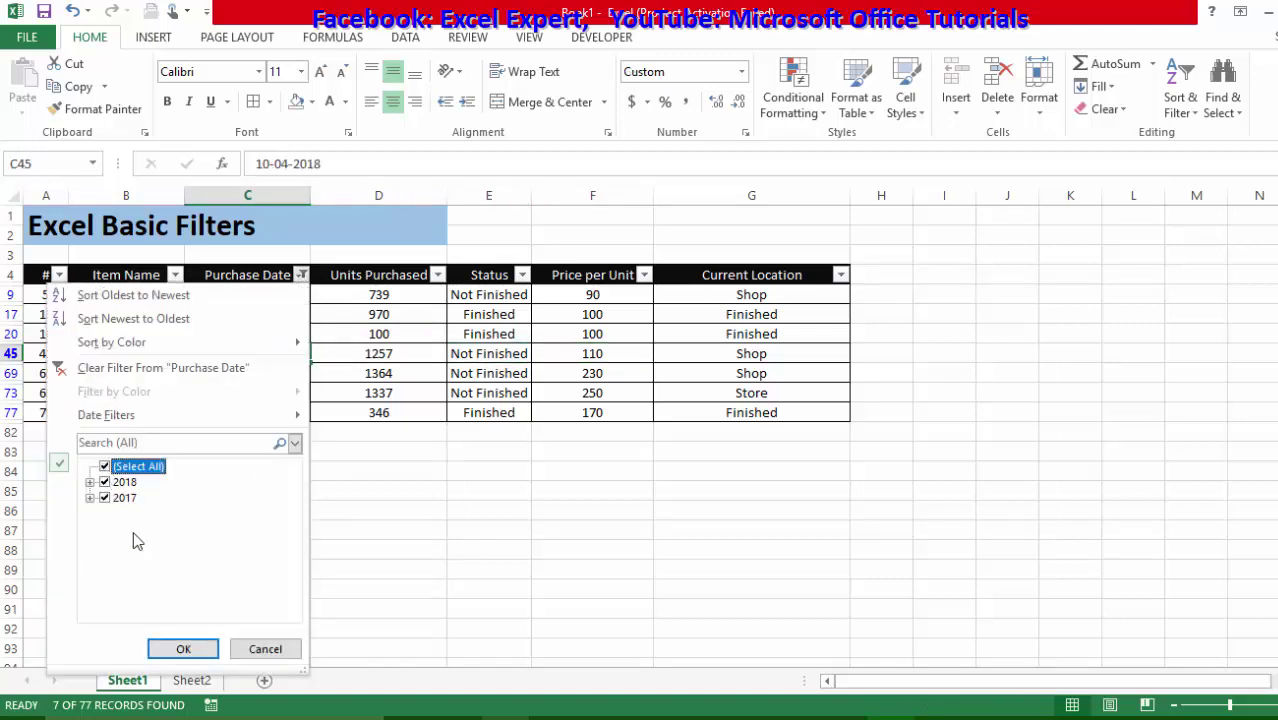
{"action": "left_click", "coordinate": [183, 649]}
{"action": "left_click", "coordinate": [273, 354]}
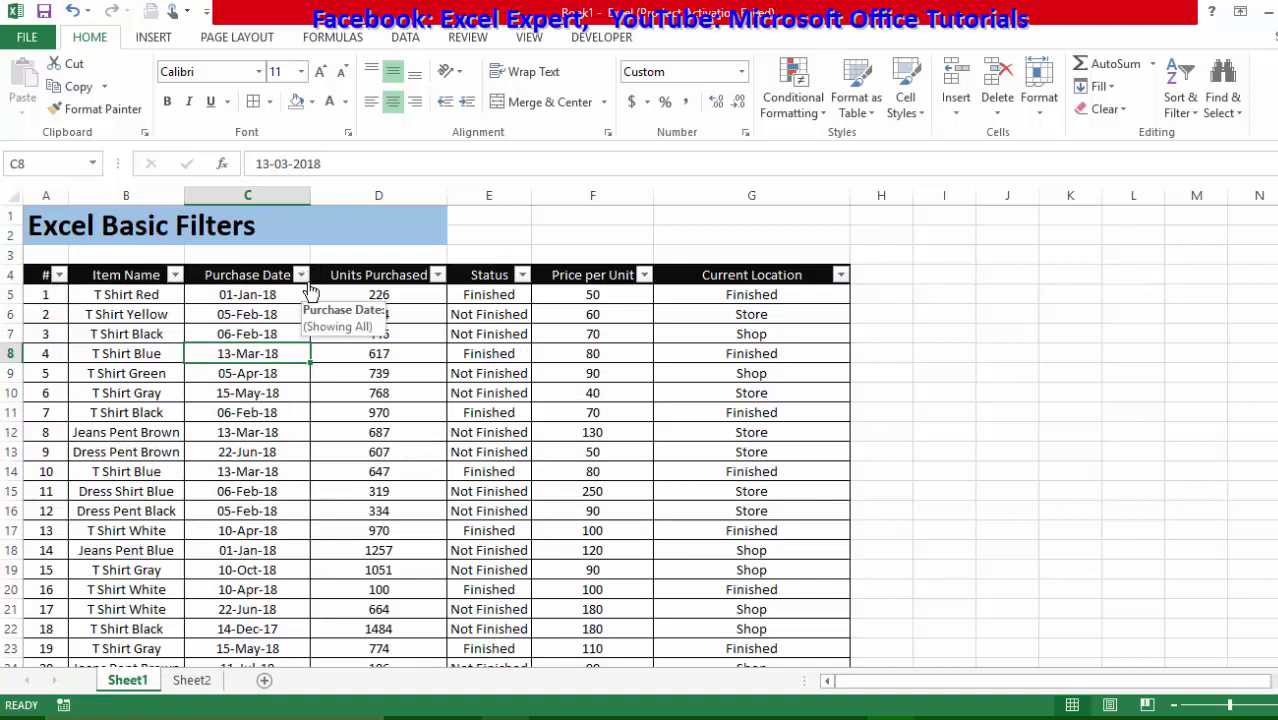
- Apply the This Month date filter to Purchase Date and look through the dates and item names of the filtered rows
{"action": "left_click", "coordinate": [301, 275]}
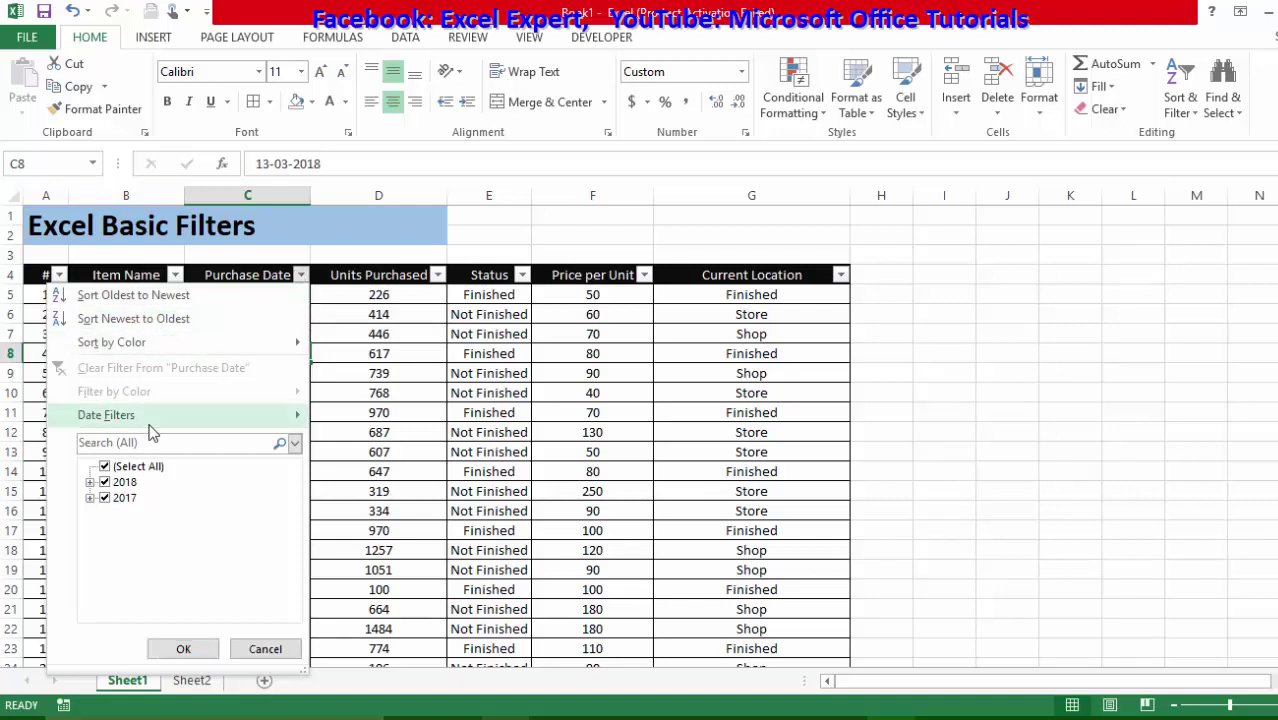
{"action": "mouse_move", "coordinate": [153, 425]}
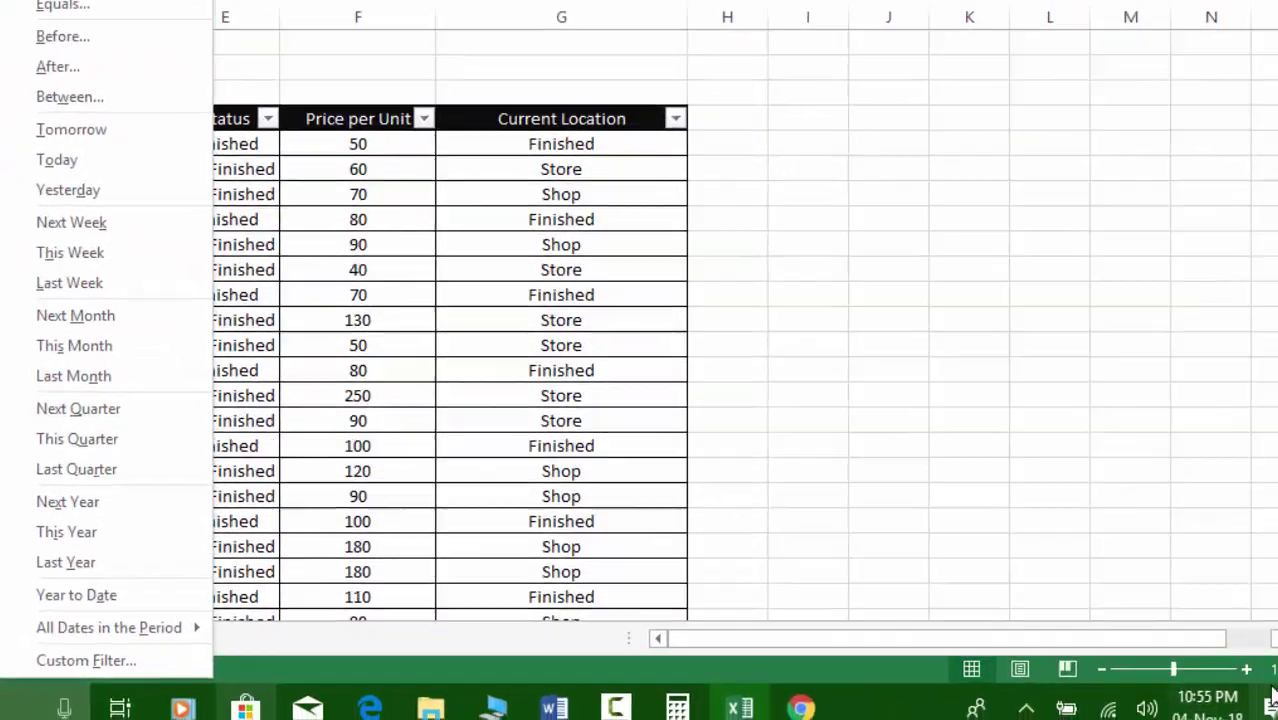
{"action": "key", "text": "Escape"}
{"action": "key", "text": "Escape"}
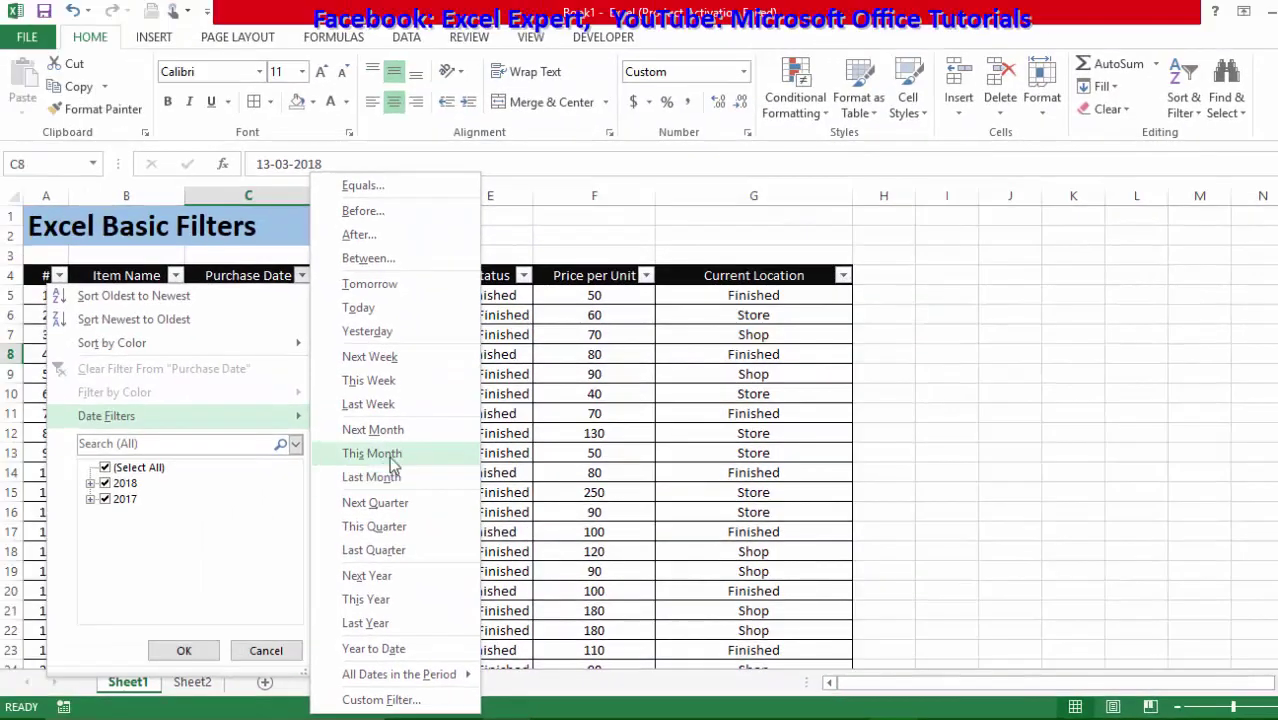
{"action": "left_click", "coordinate": [390, 458]}
{"action": "left_click_drag", "start_coordinate": [287, 295], "coordinate": [282, 351]}
{"action": "left_click_drag", "start_coordinate": [118, 296], "coordinate": [186, 348]}
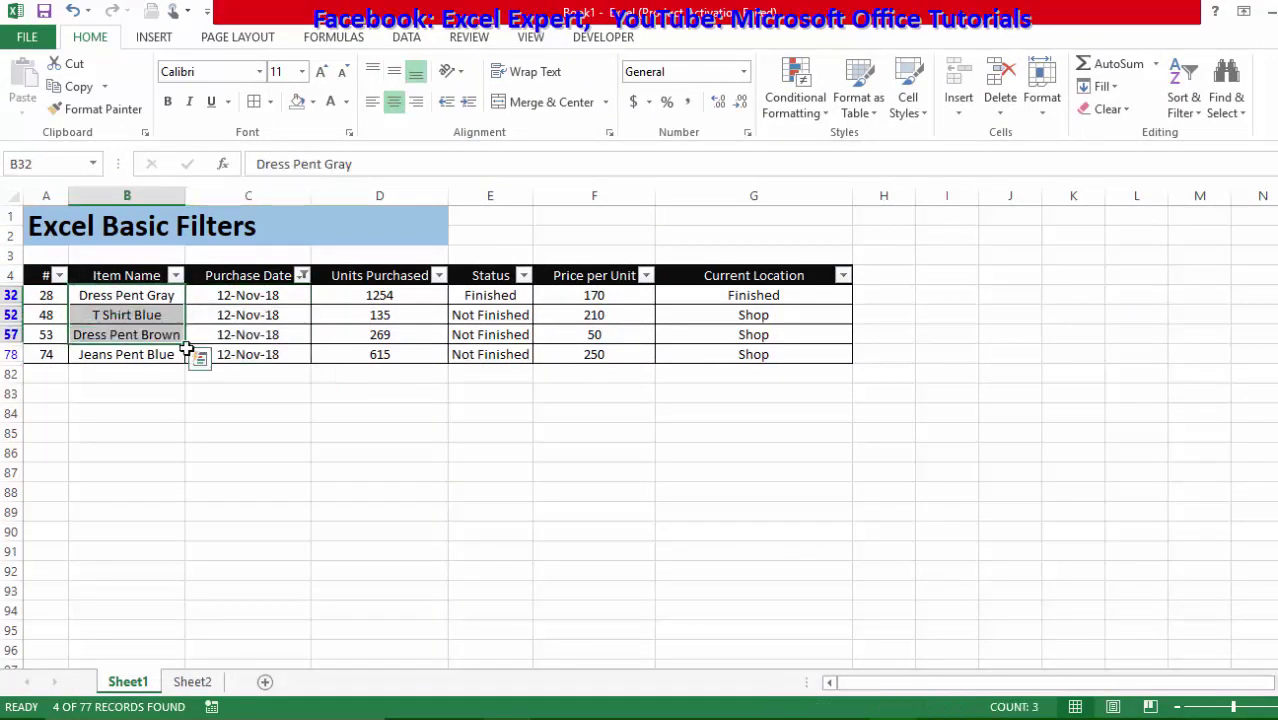
{"action": "left_click", "coordinate": [280, 314]}
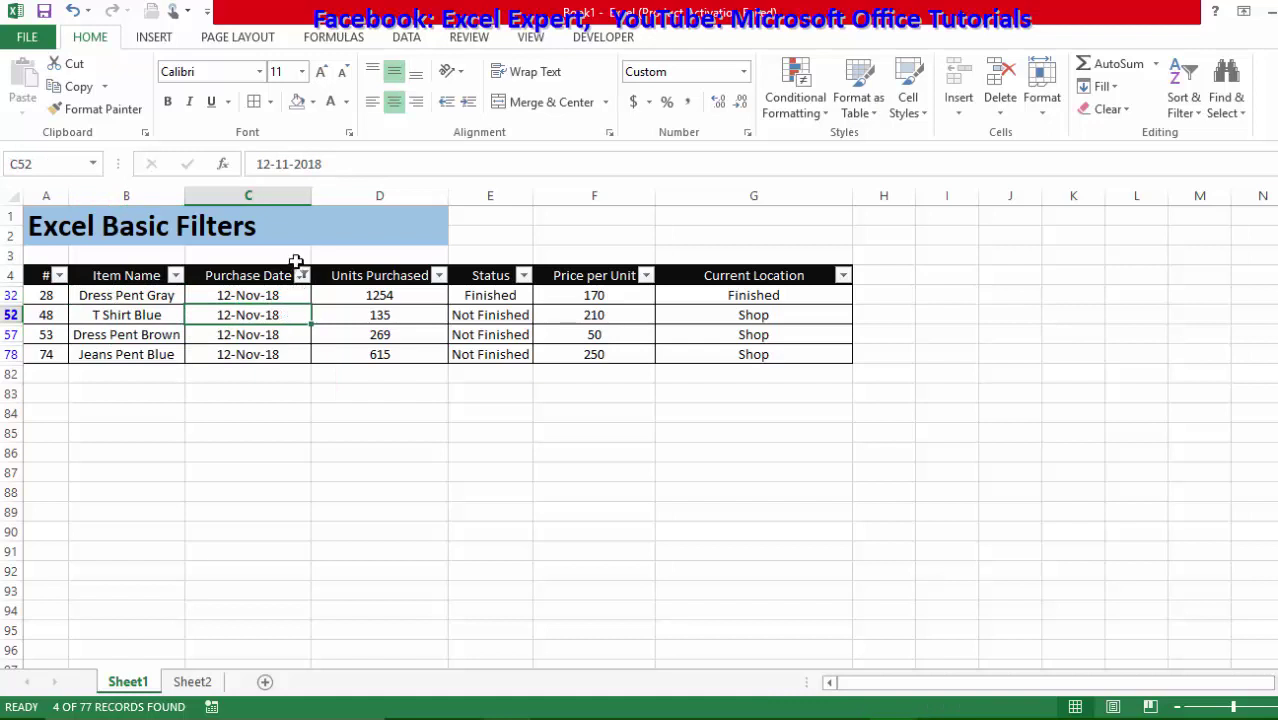
- Change the Purchase Date filter to Last Month and look through the filtered dates
{"action": "left_click", "coordinate": [294, 258]}
{"action": "left_click", "coordinate": [302, 275]}
{"action": "mouse_move", "coordinate": [285, 420]}
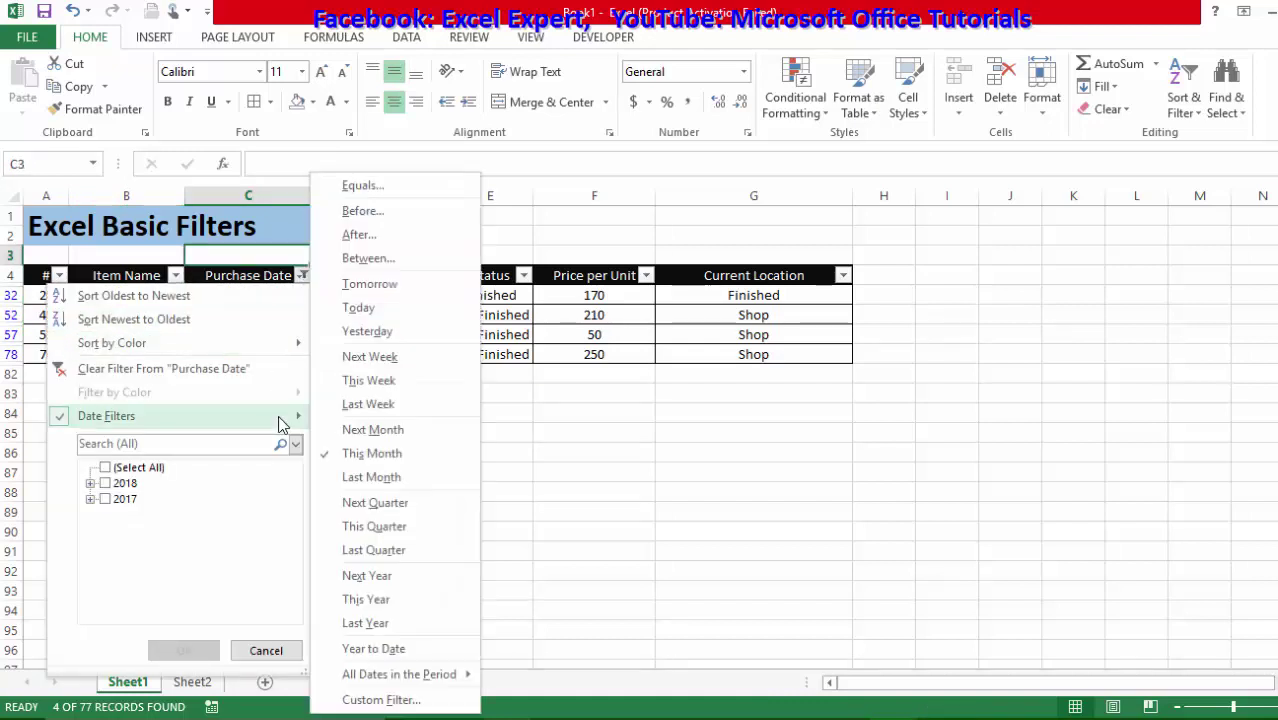
{"action": "left_click", "coordinate": [372, 477]}
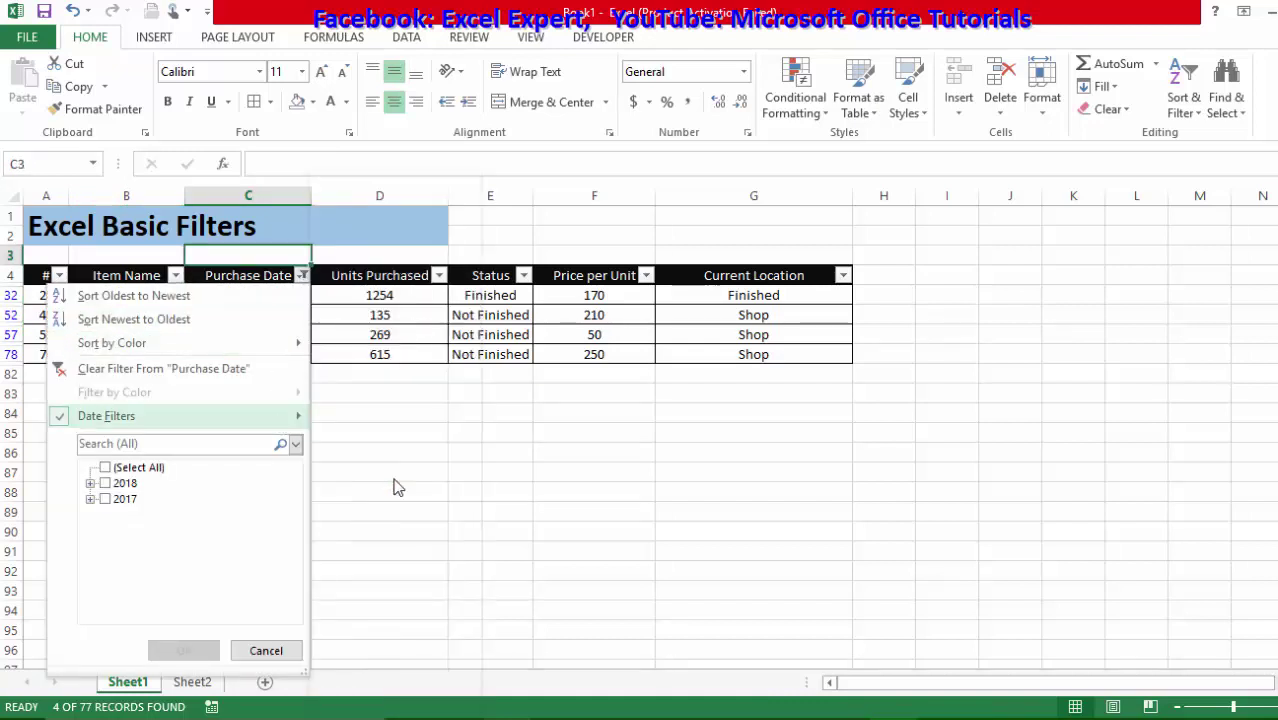
{"action": "left_click_drag", "start_coordinate": [262, 295], "coordinate": [288, 413]}
- Switch the Purchase Date filter to Next Month and select an empty cell below the headers
{"action": "left_click", "coordinate": [302, 275]}
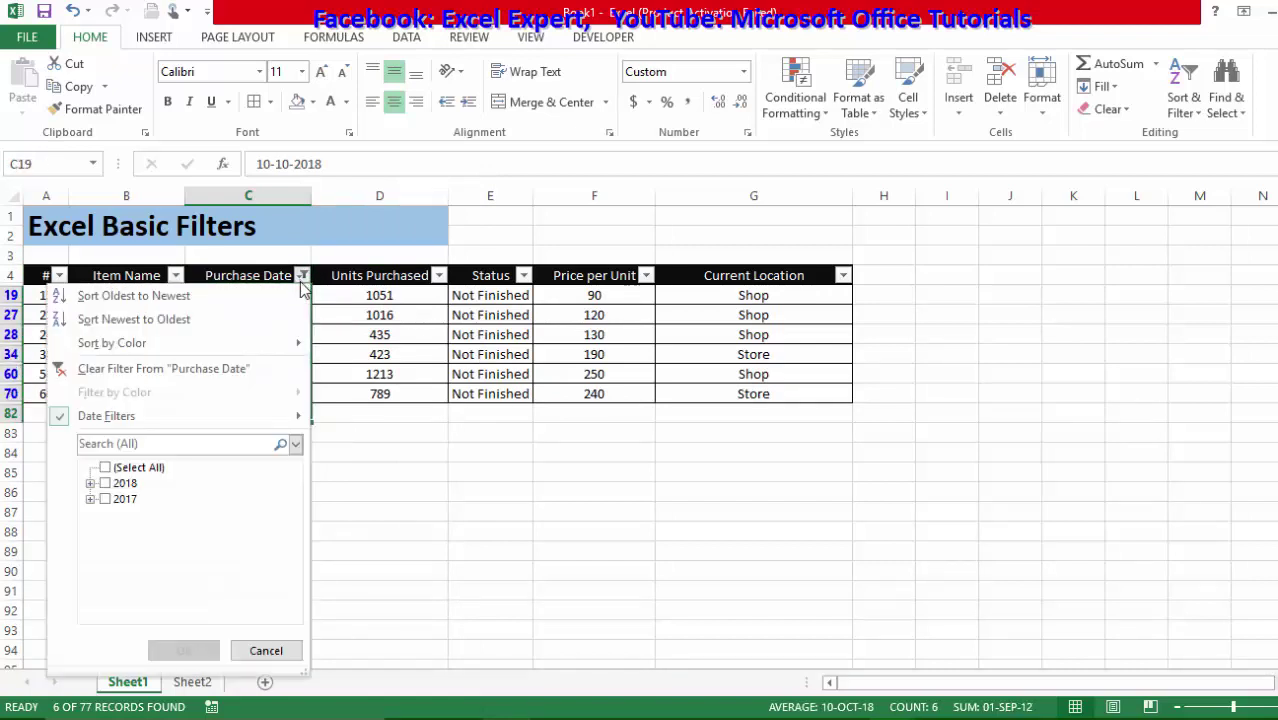
{"action": "mouse_move", "coordinate": [241, 407]}
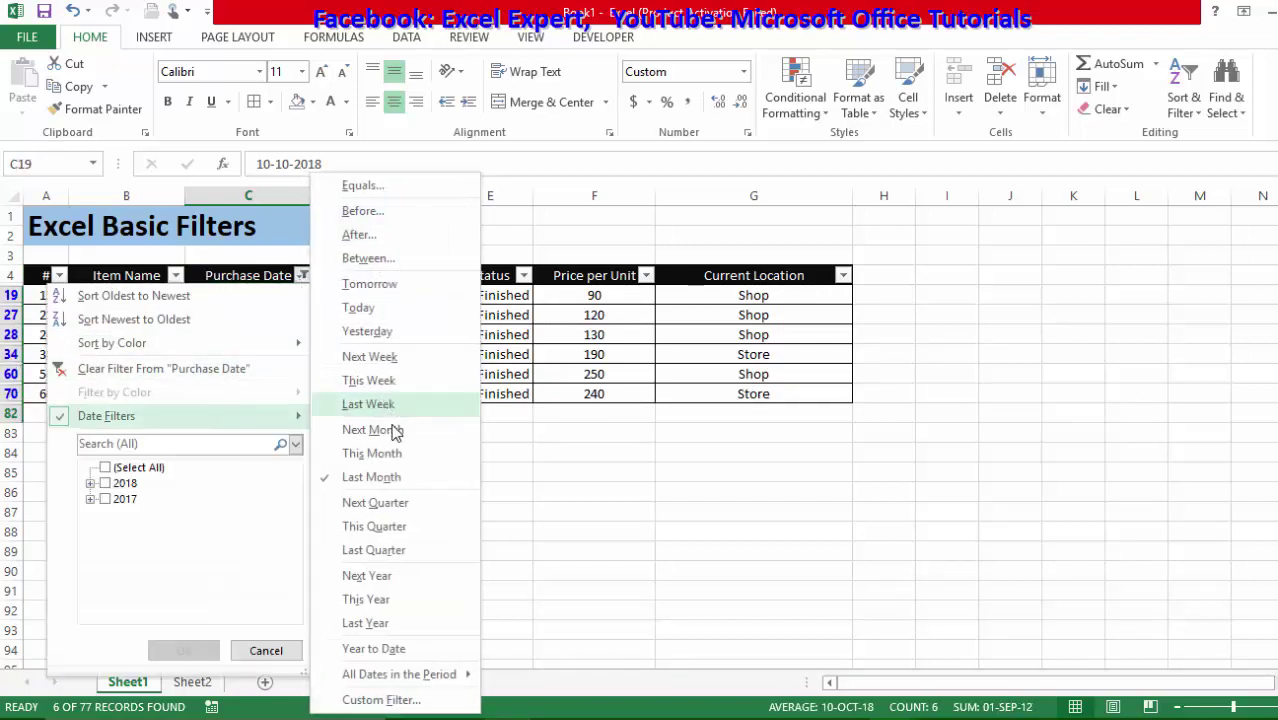
{"action": "left_click", "coordinate": [398, 432]}
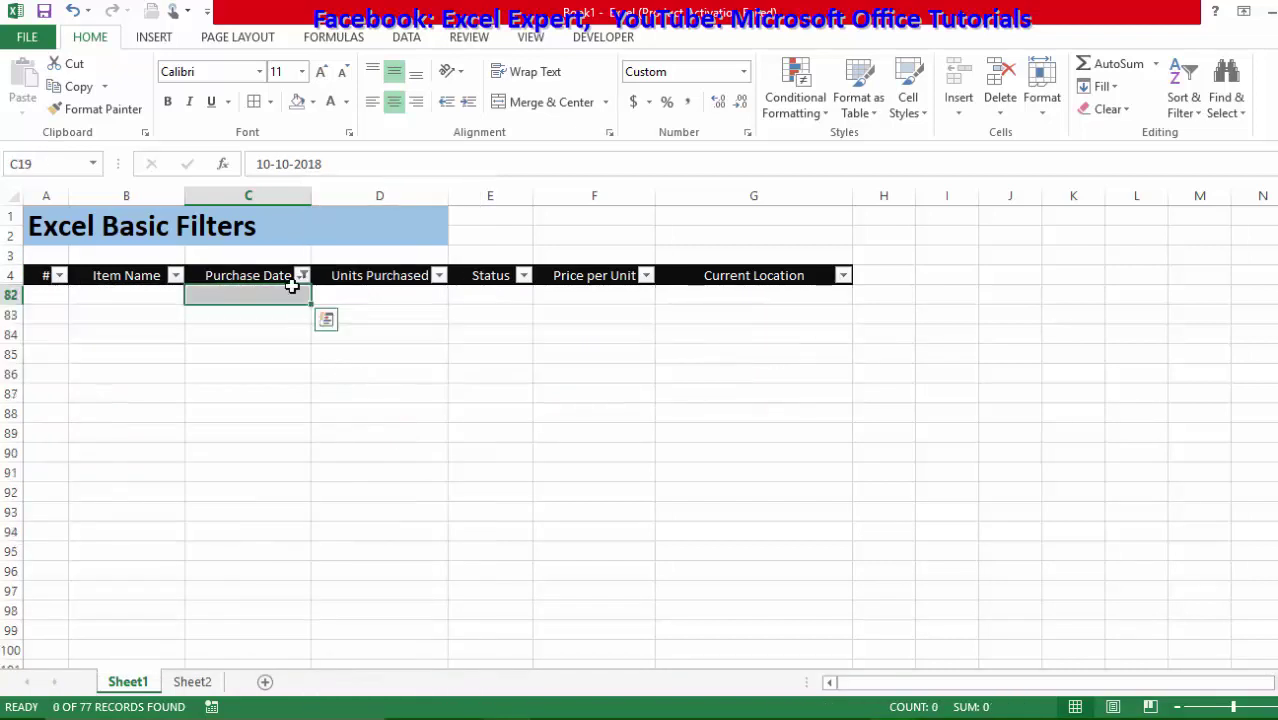
{"action": "left_click", "coordinate": [300, 334]}
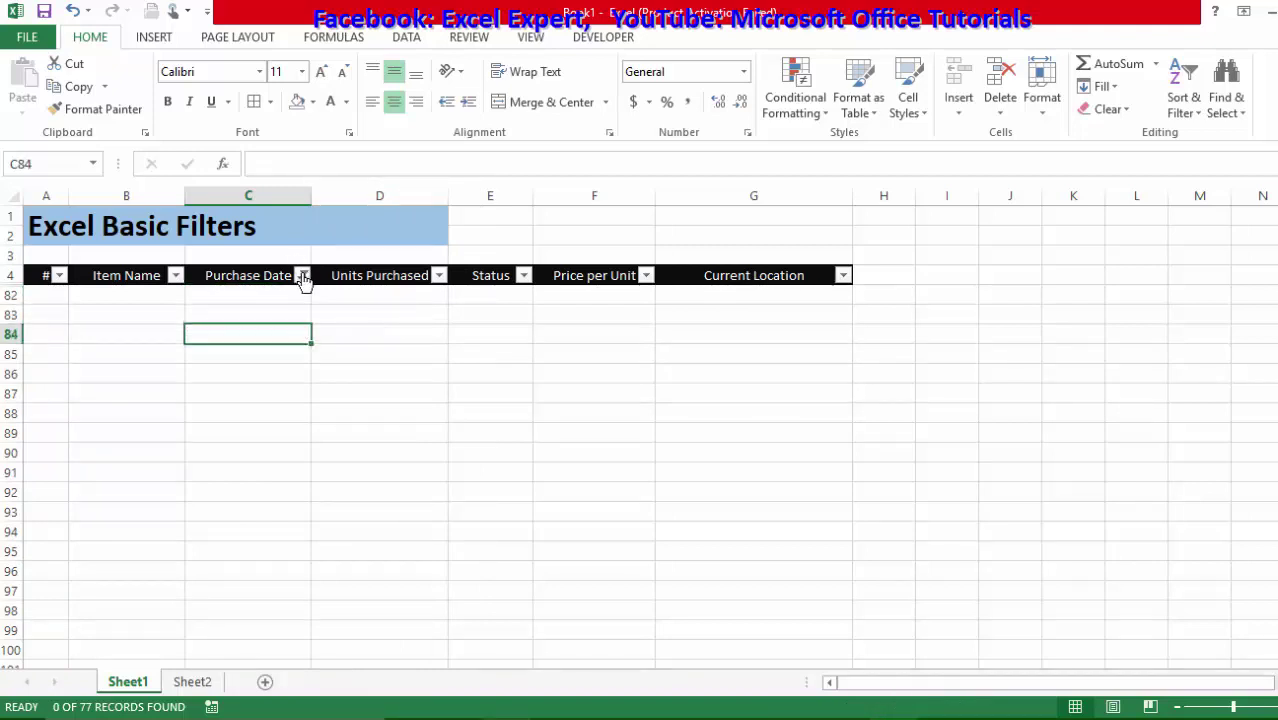
- Set the Purchase Date filter to Last Year and look through the filtered dates
{"action": "left_click", "coordinate": [302, 276]}
{"action": "left_click", "coordinate": [113, 482]}
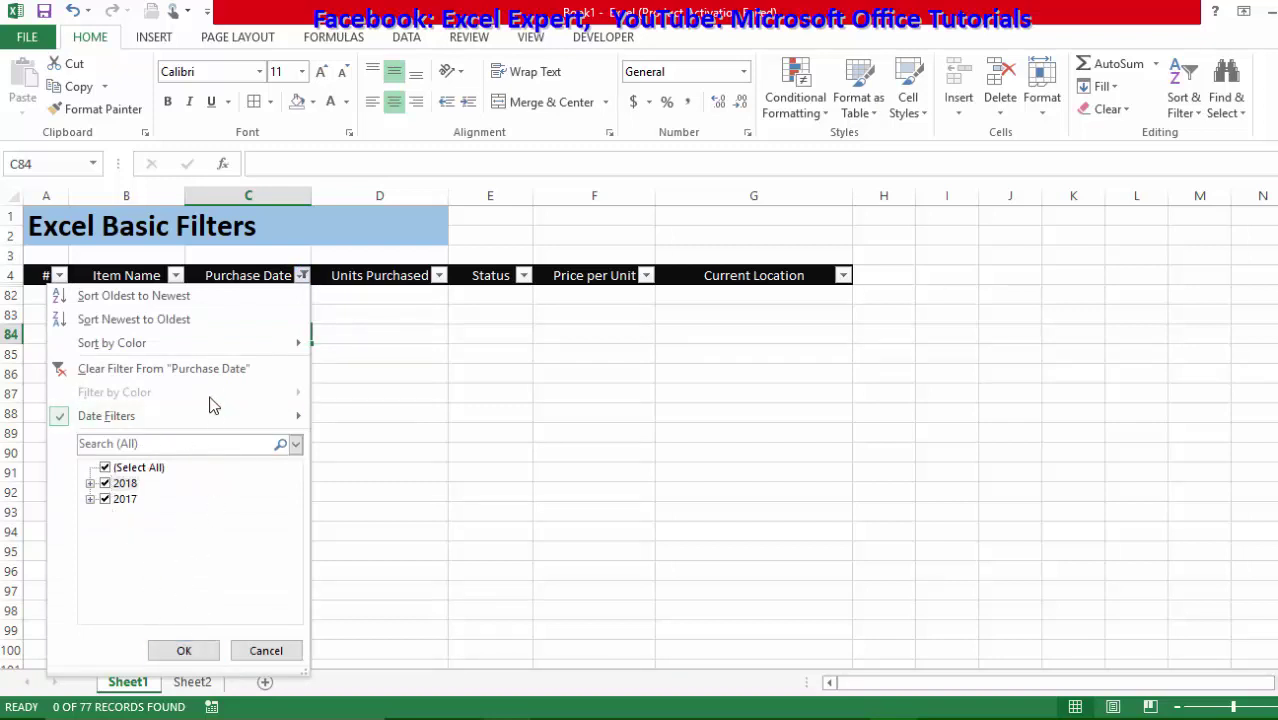
{"action": "mouse_move", "coordinate": [213, 416]}
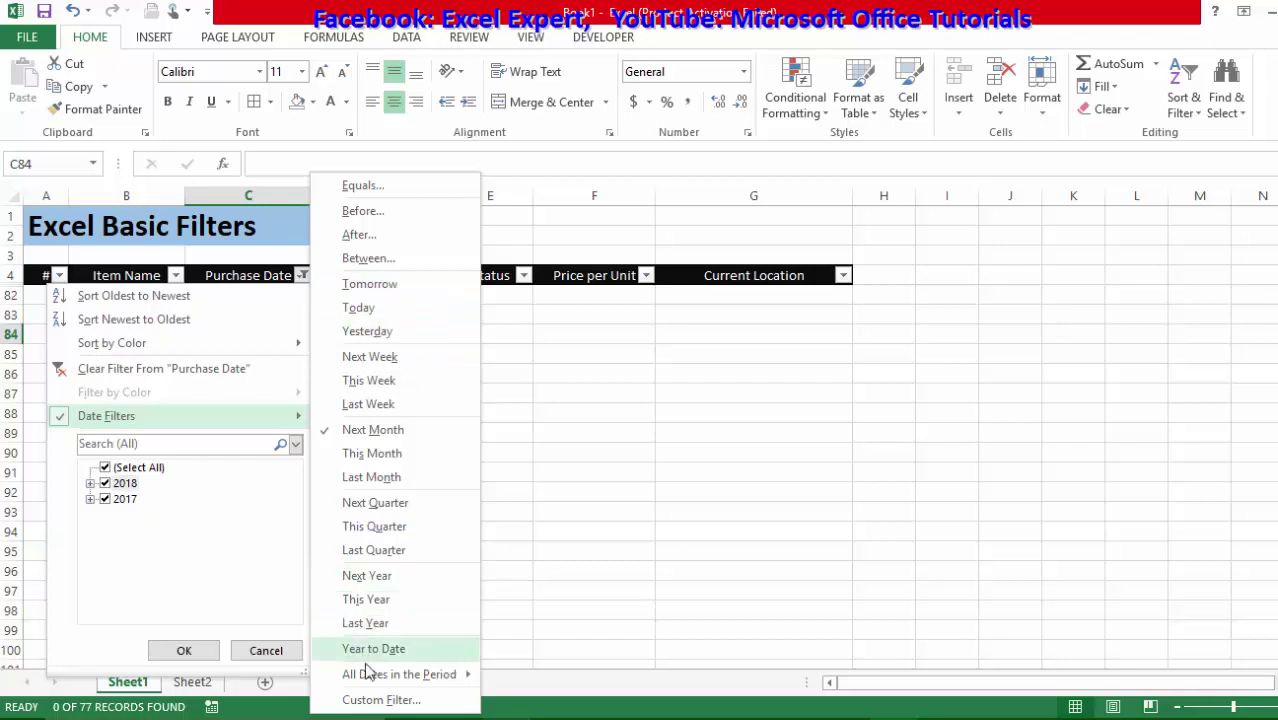
{"action": "left_click", "coordinate": [390, 624]}
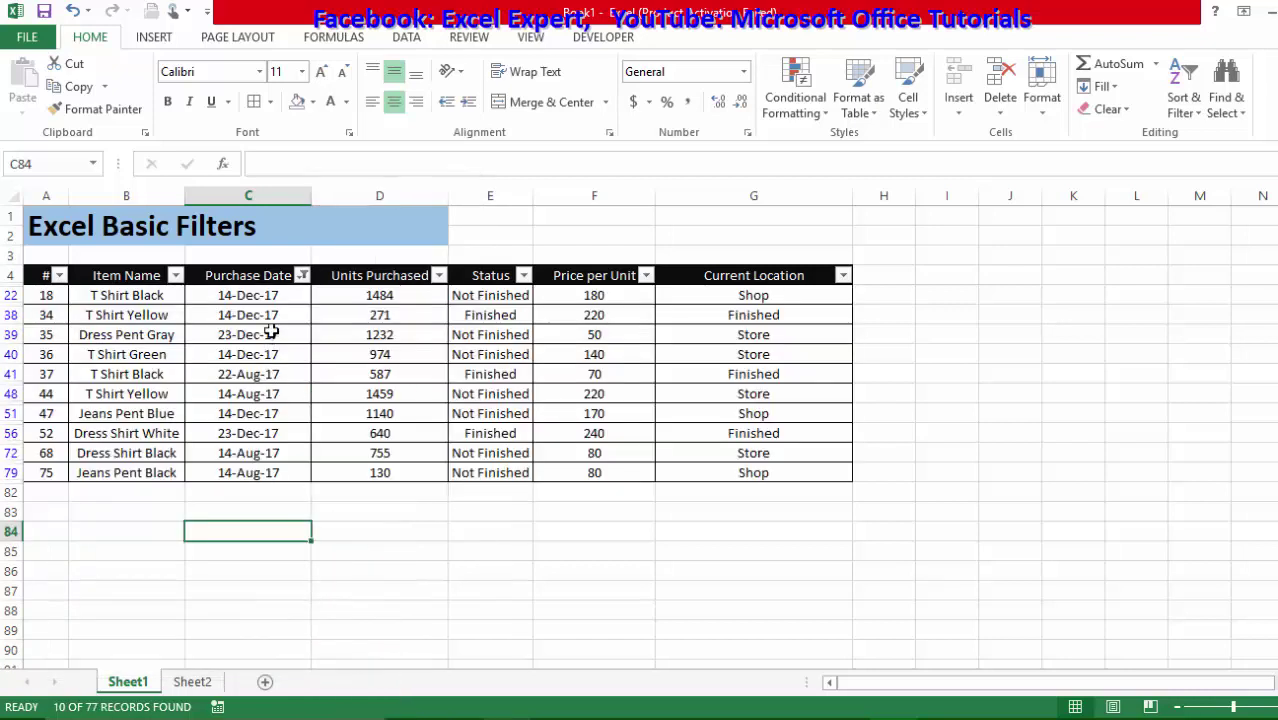
{"action": "left_click_drag", "start_coordinate": [272, 295], "coordinate": [272, 472]}
{"action": "left_click", "coordinate": [280, 374]}
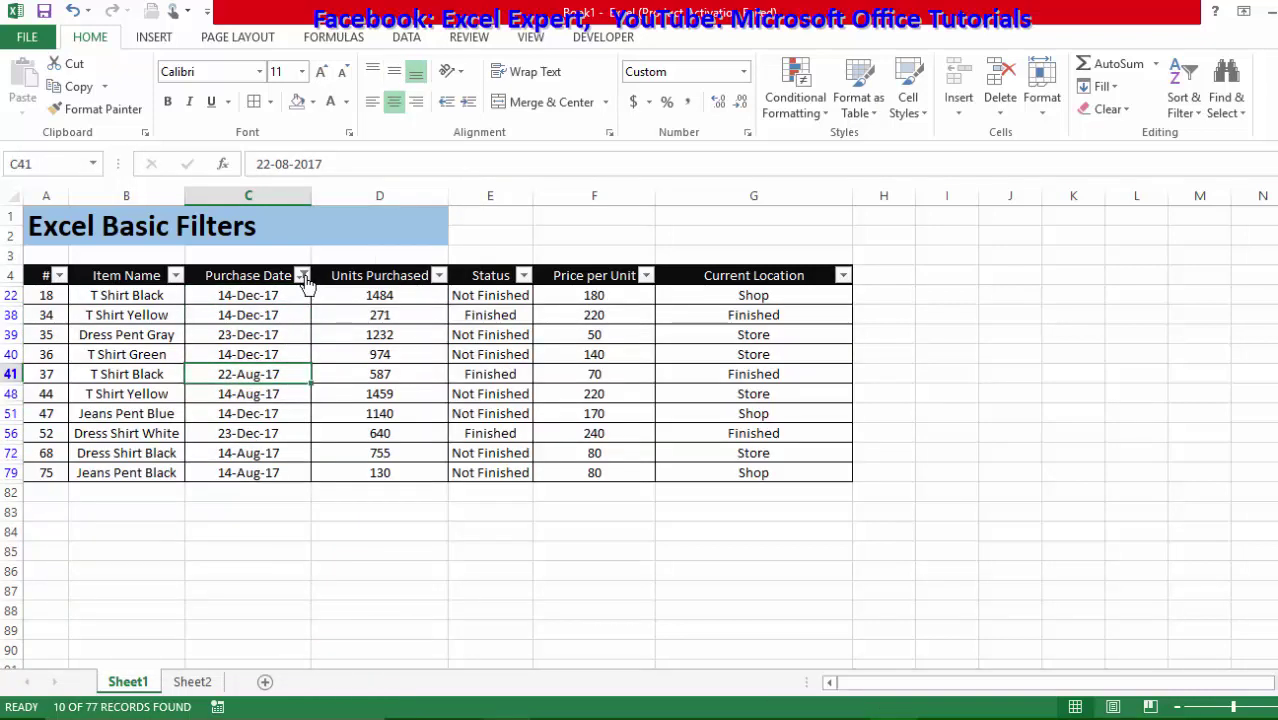
- Select all entries in the Purchase Date filter to bring back every row
{"action": "left_click", "coordinate": [302, 275]}
{"action": "left_click", "coordinate": [135, 470]}
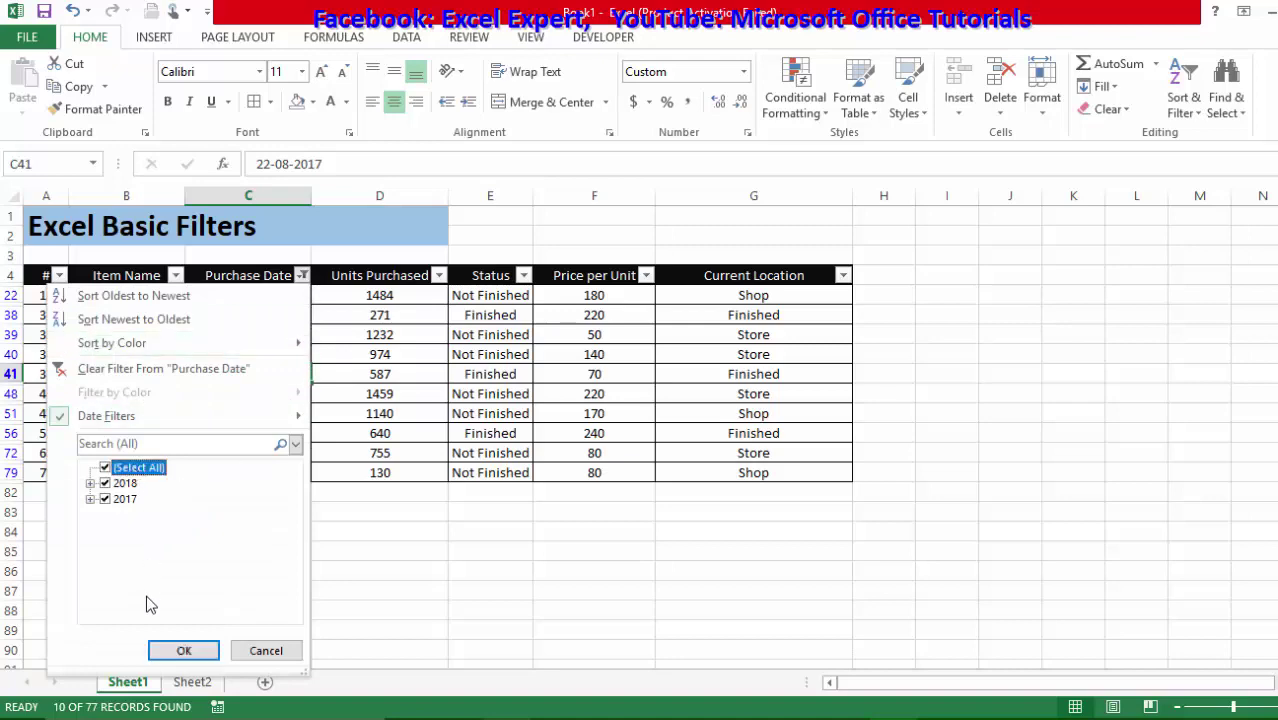
{"action": "left_click", "coordinate": [183, 651]}
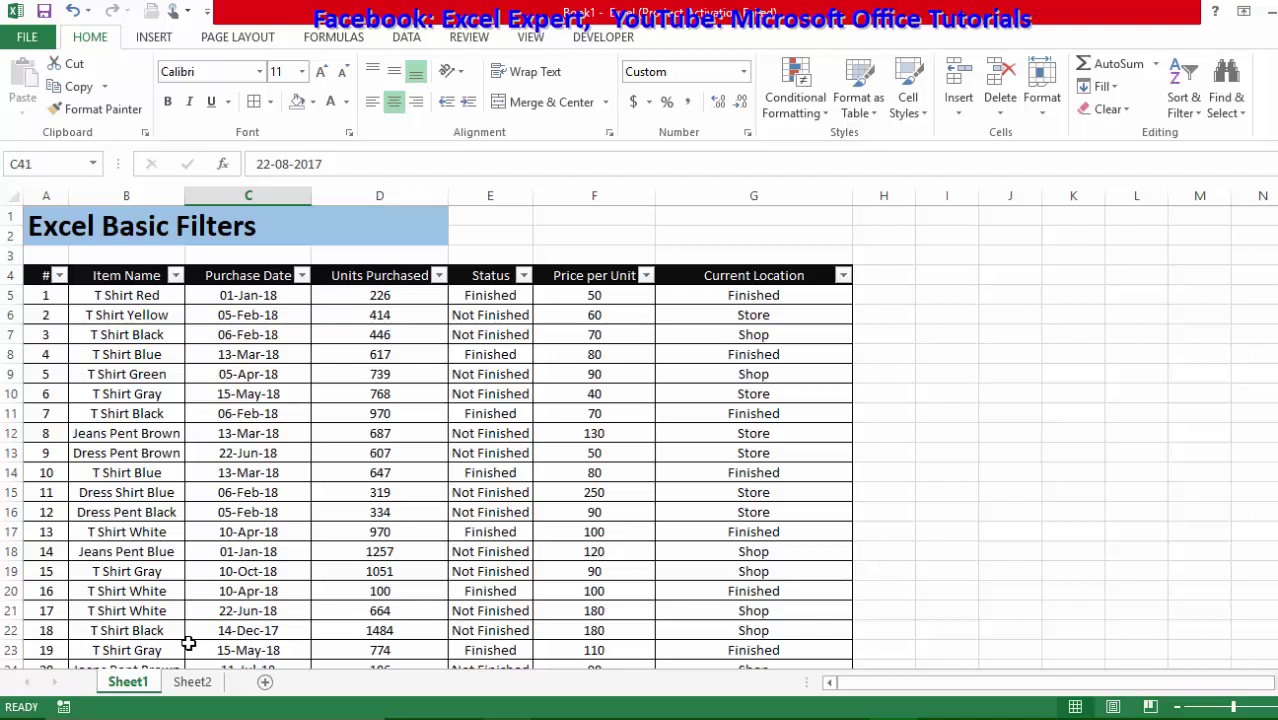
{"action": "left_click", "coordinate": [380, 374]}
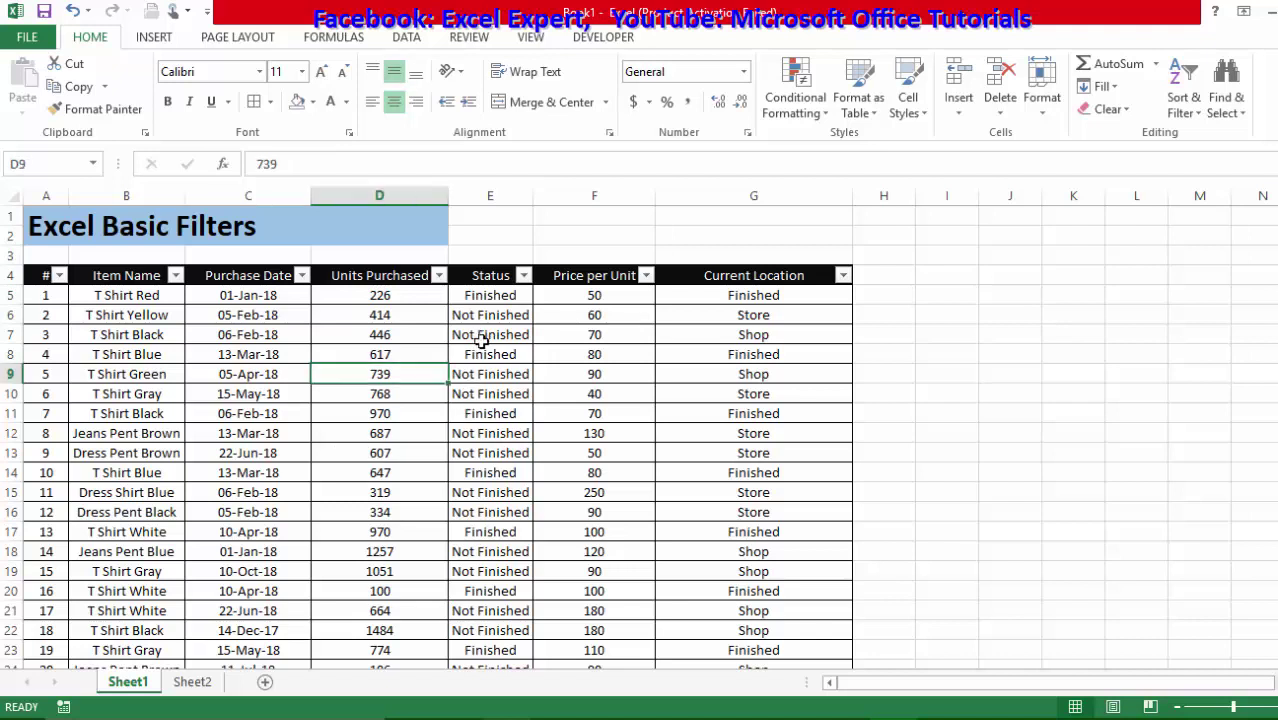
{"action": "left_click_drag", "start_coordinate": [481, 342], "coordinate": [490, 590]}
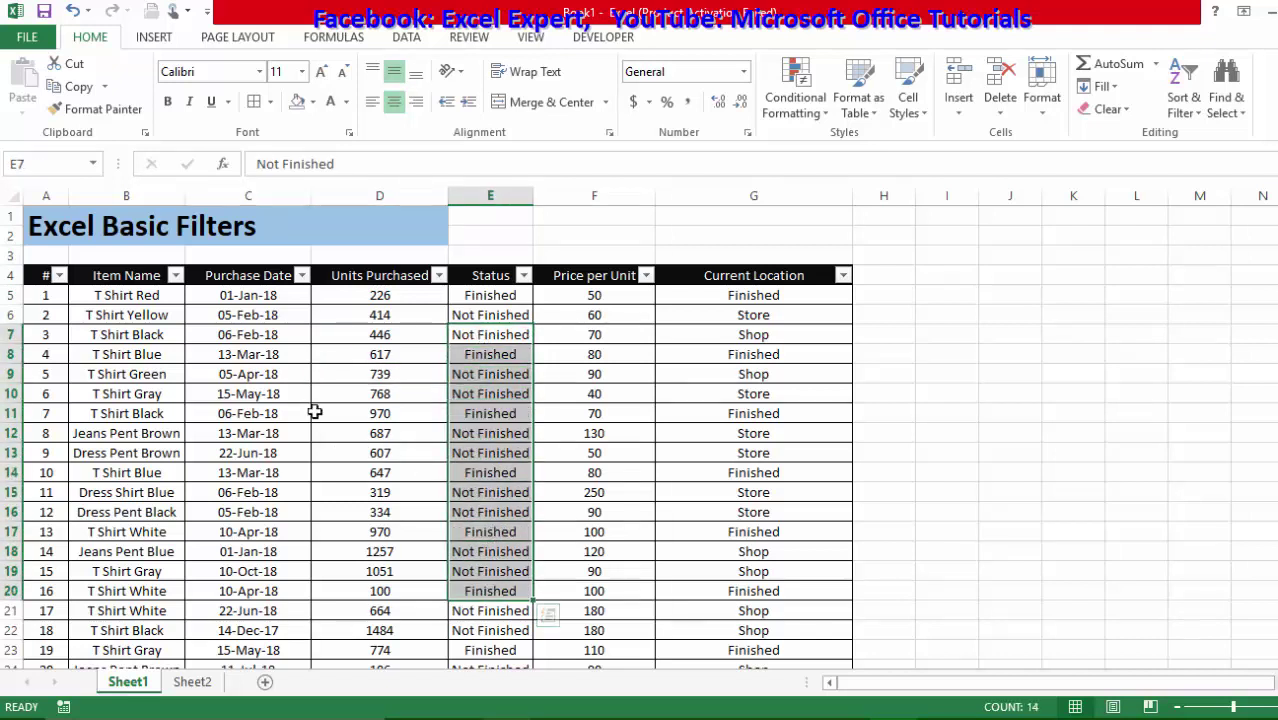
{"action": "left_click_drag", "start_coordinate": [249, 354], "coordinate": [275, 567]}
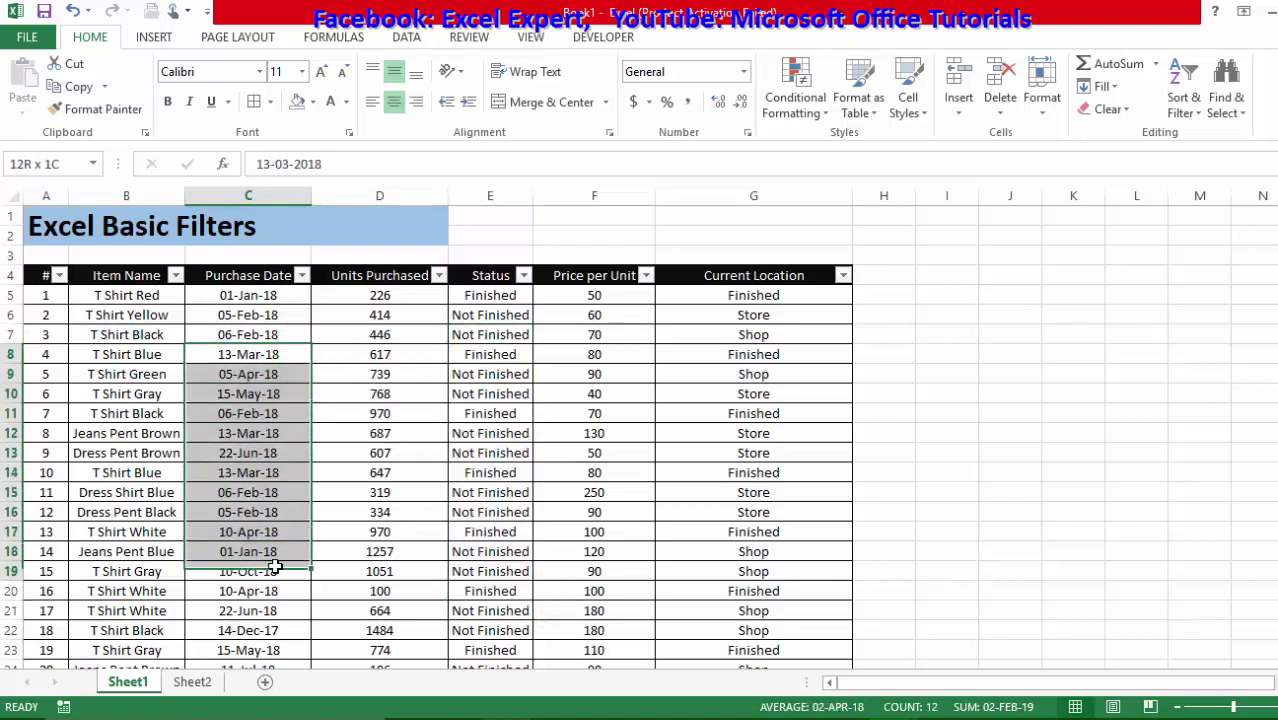
{"action": "left_click", "coordinate": [419, 372]}
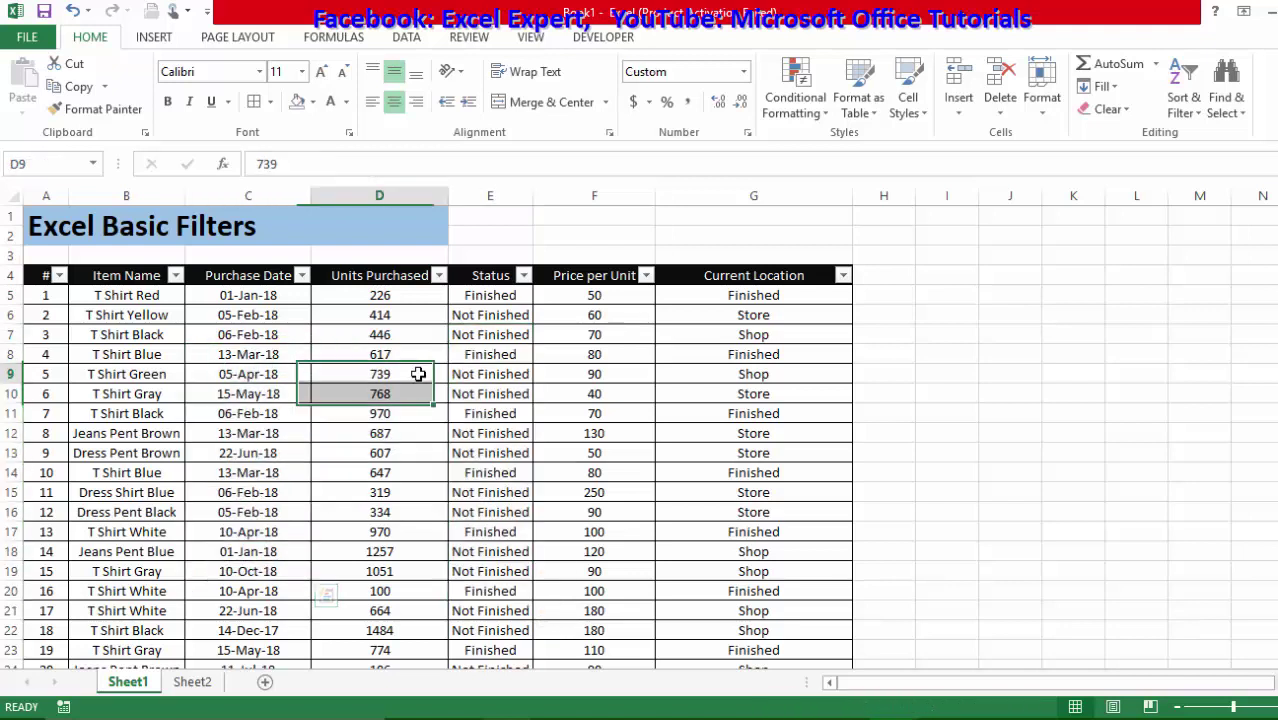
- Filter Units Purchased with a number filter that equals 970 and select the filtered unit values
{"action": "left_click", "coordinate": [439, 275]}
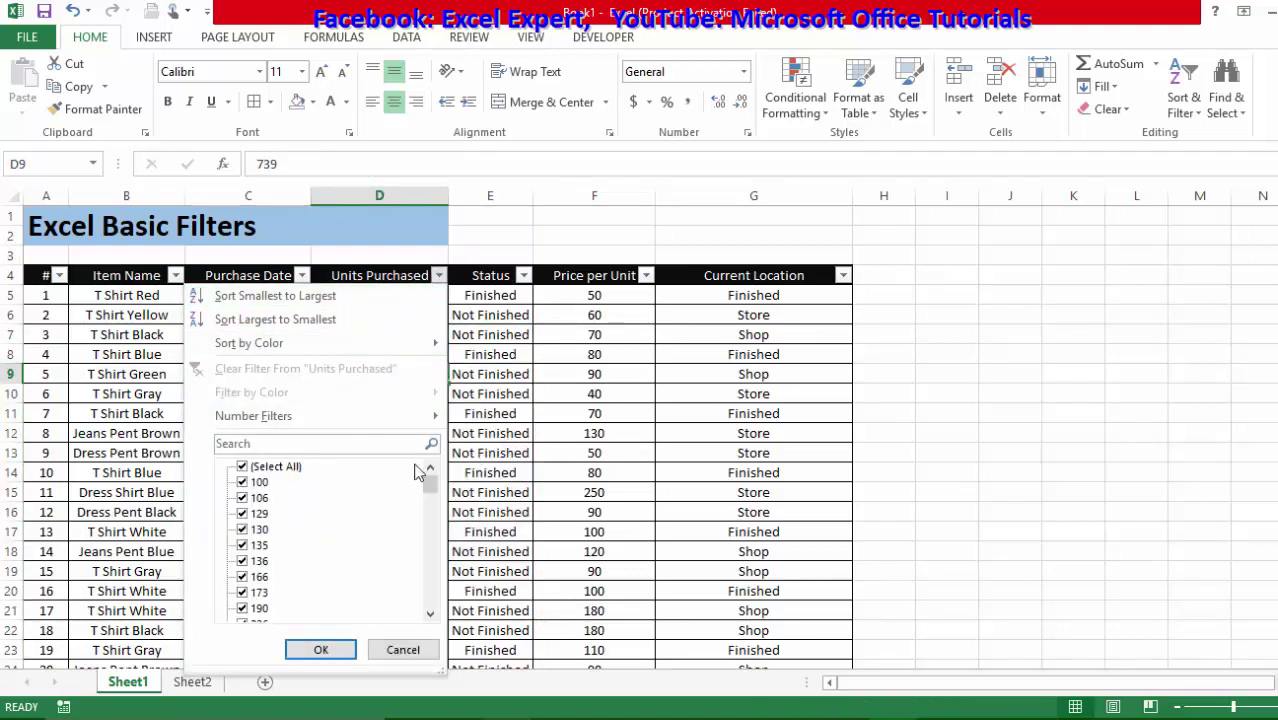
{"action": "left_click_drag", "start_coordinate": [429, 483], "coordinate": [430, 597]}
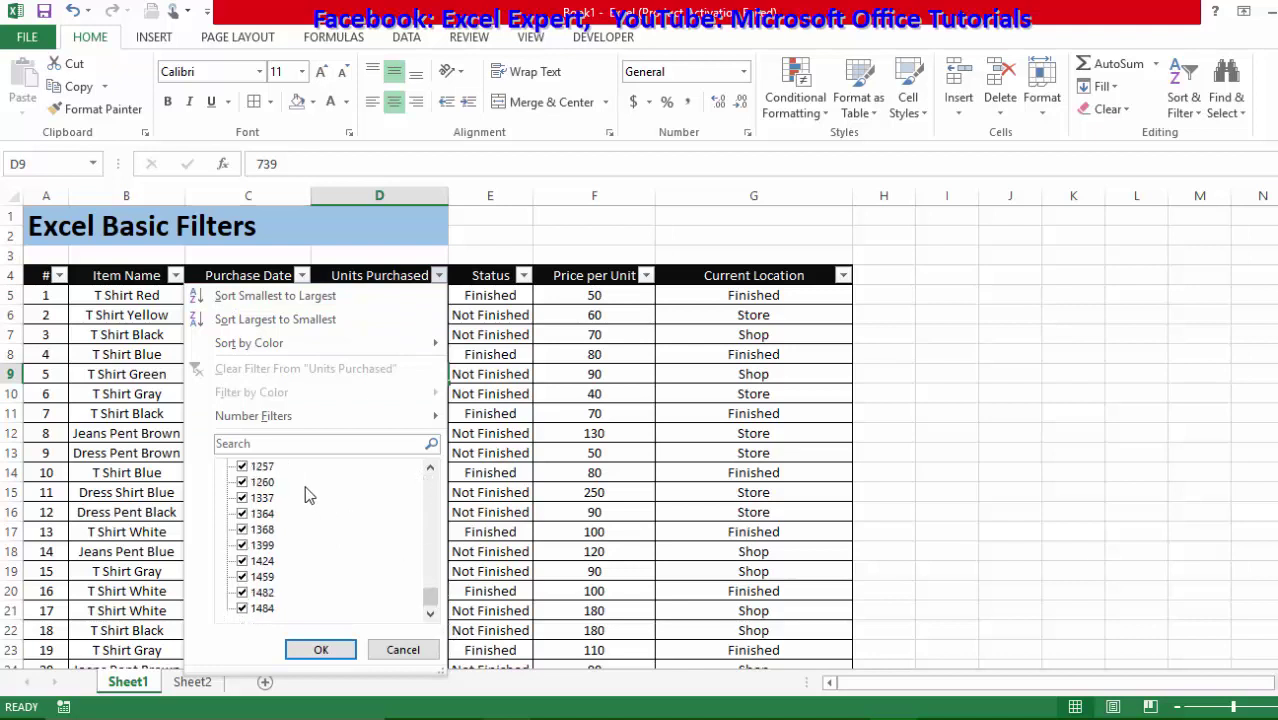
{"action": "mouse_move", "coordinate": [303, 418]}
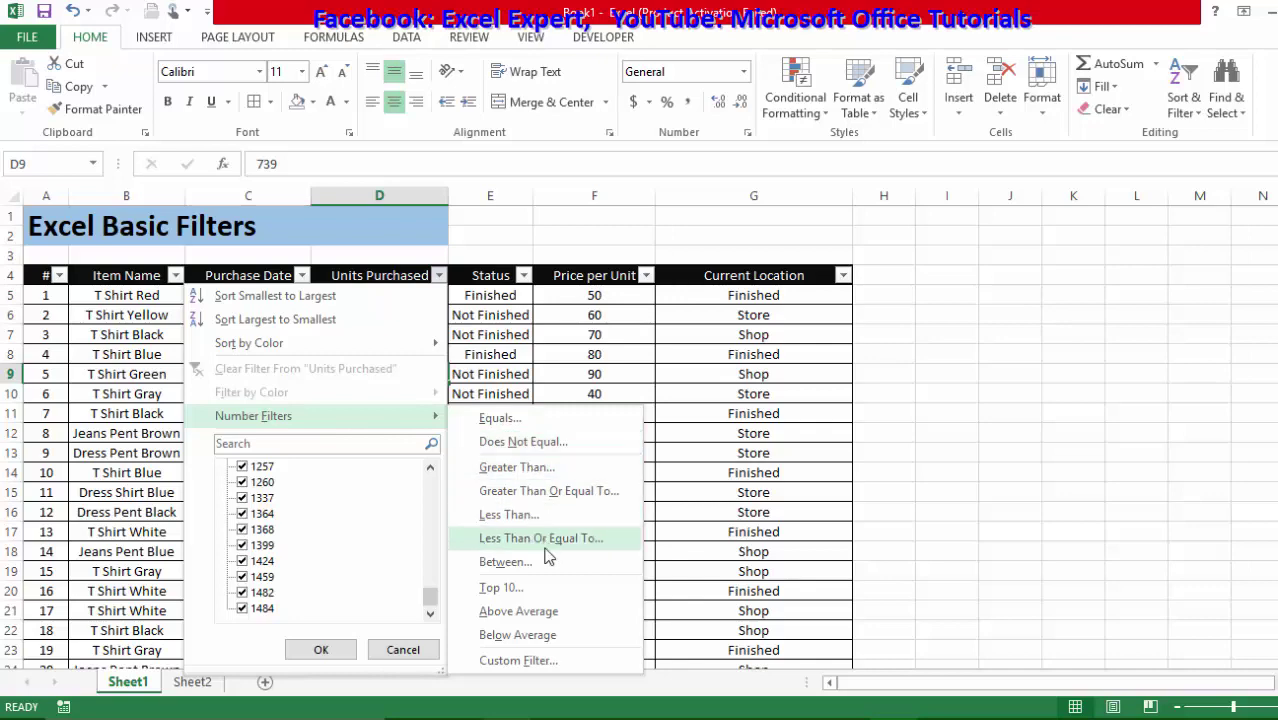
{"action": "left_click", "coordinate": [502, 428]}
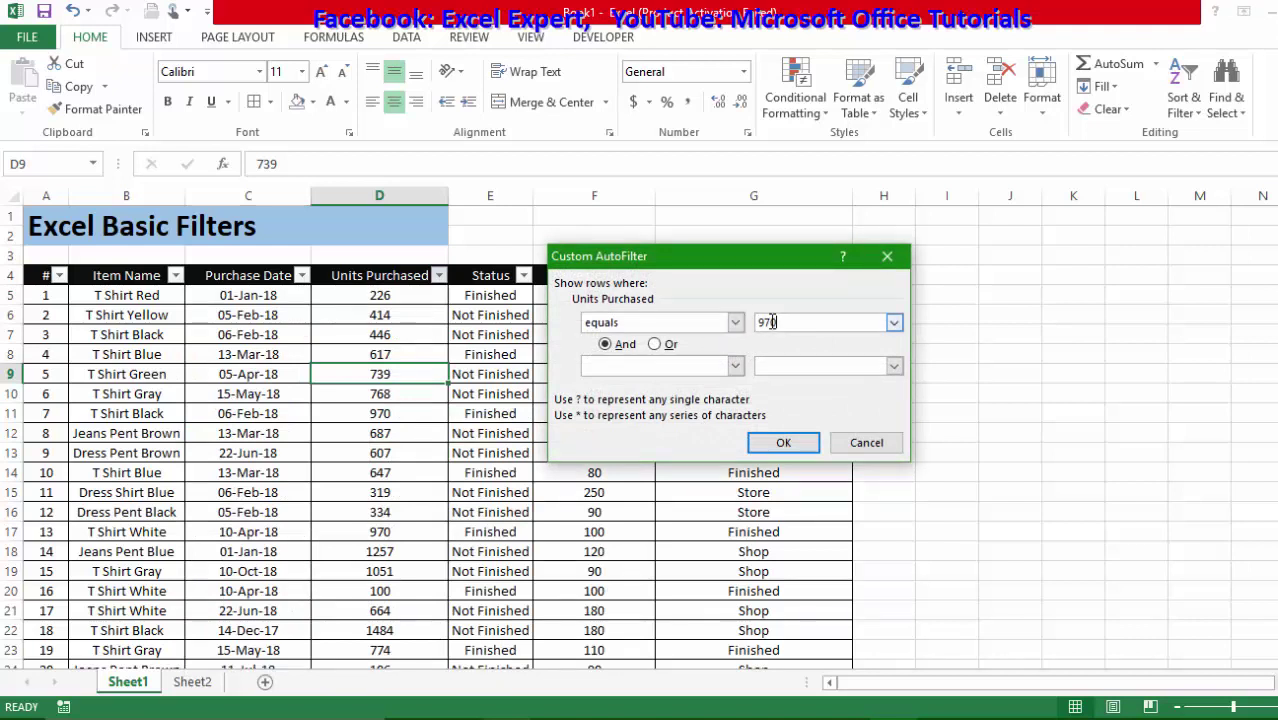
{"action": "key", "text": "Return"}
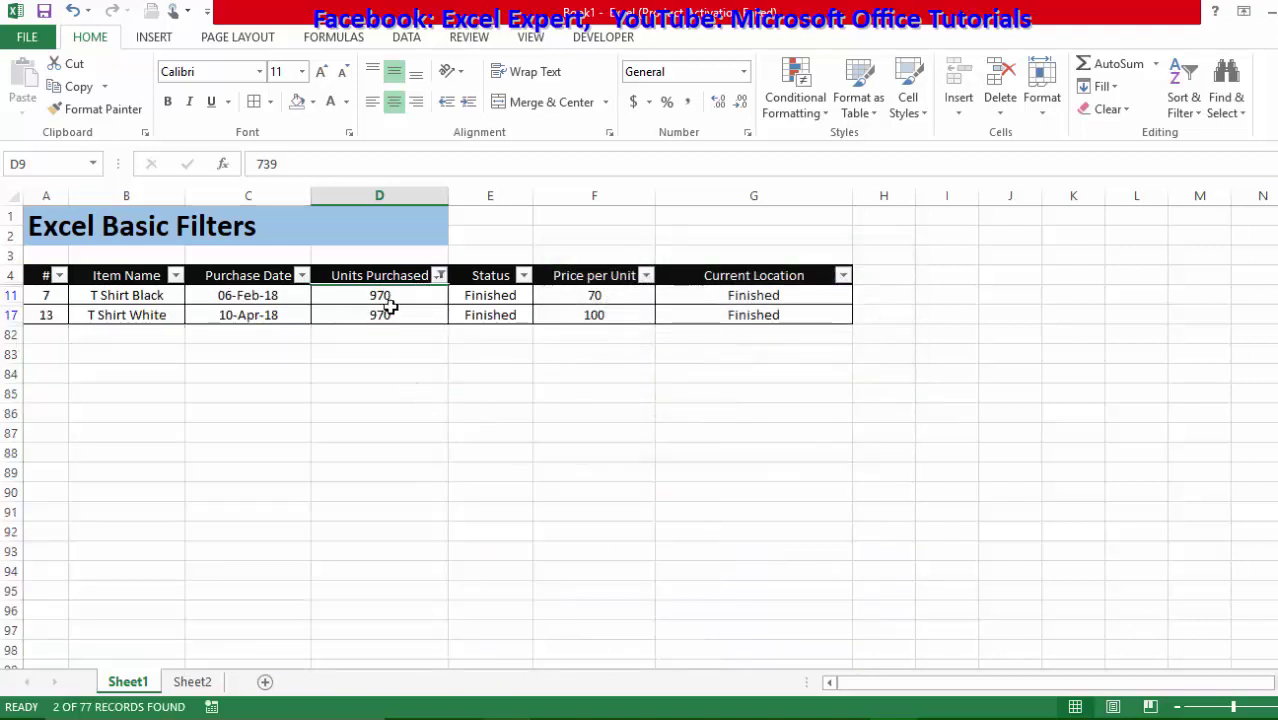
{"action": "left_click_drag", "start_coordinate": [392, 298], "coordinate": [397, 318]}
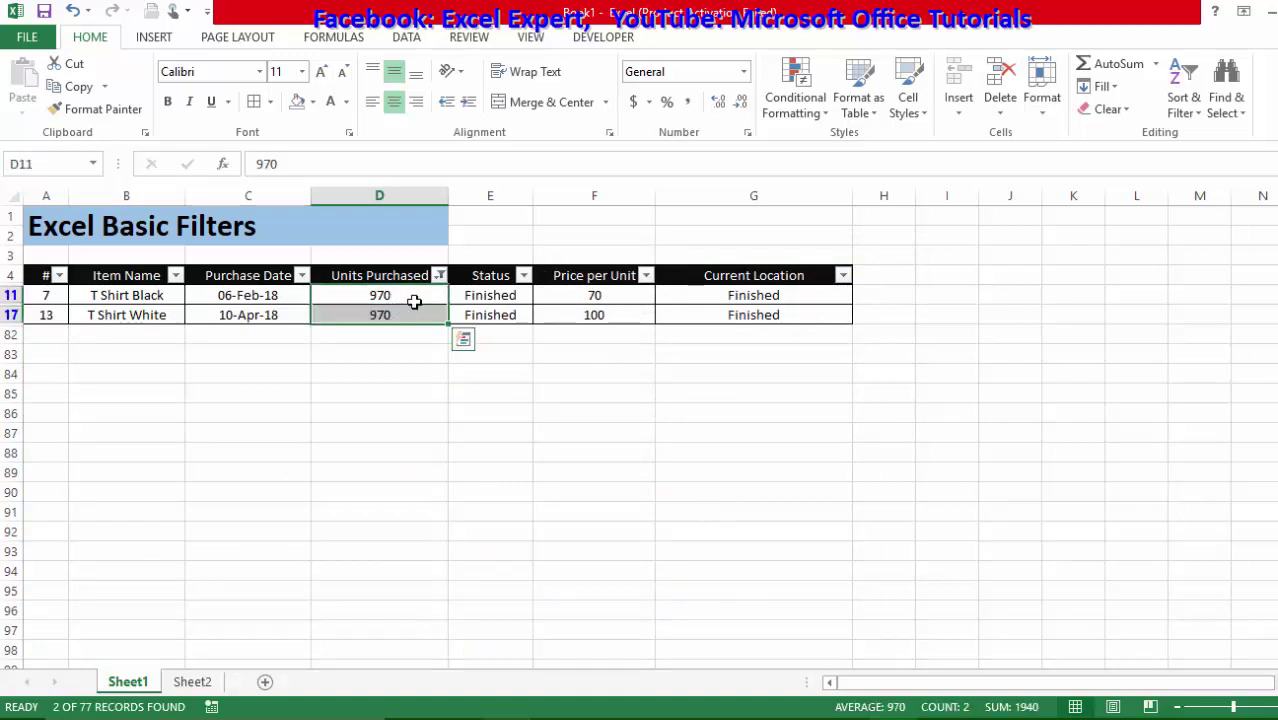
{"action": "left_click", "coordinate": [414, 302]}
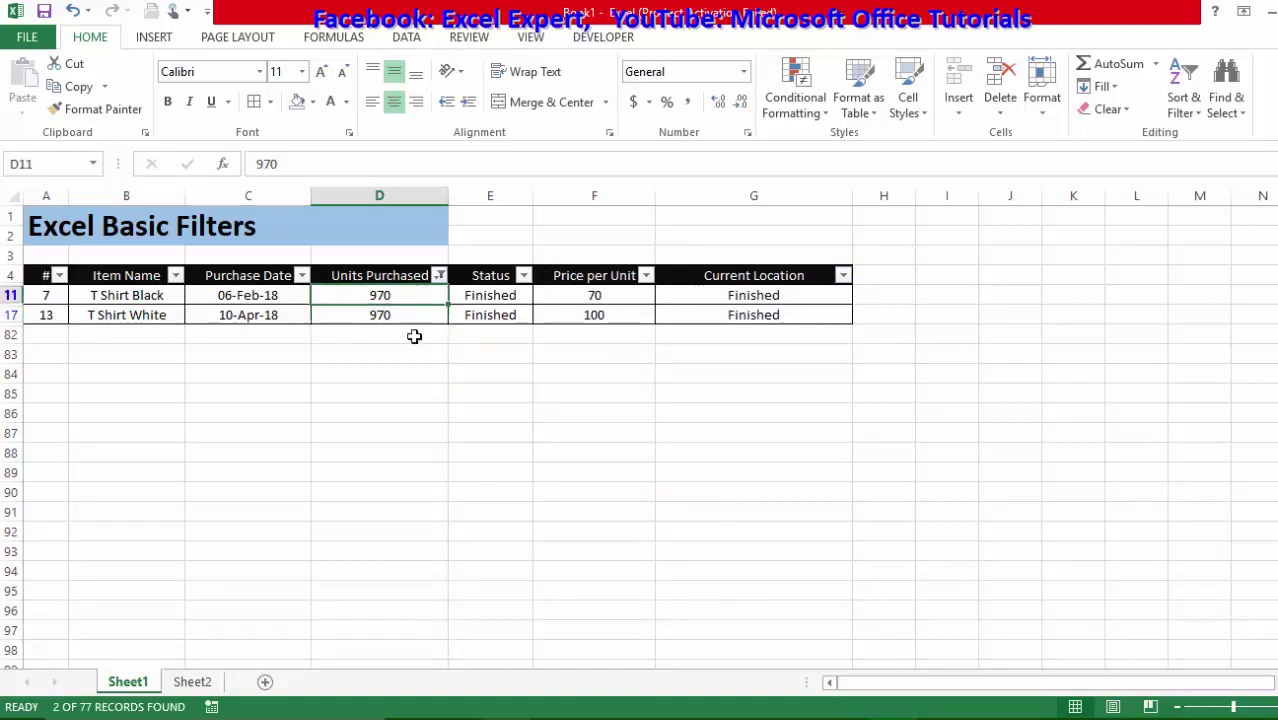
- Change the Units Purchased number filter to does not equal 970 and look through the filtered rows
{"action": "left_click", "coordinate": [440, 276]}
{"action": "mouse_move", "coordinate": [434, 419]}
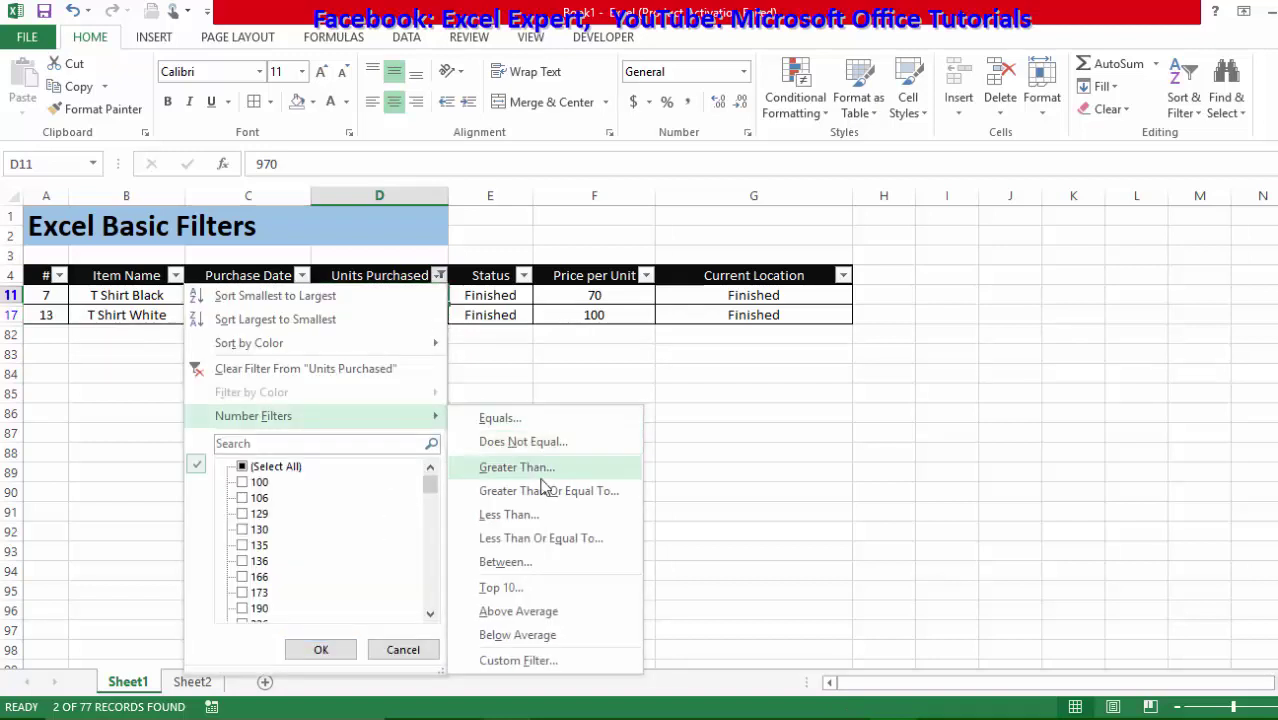
{"action": "left_click", "coordinate": [559, 441]}
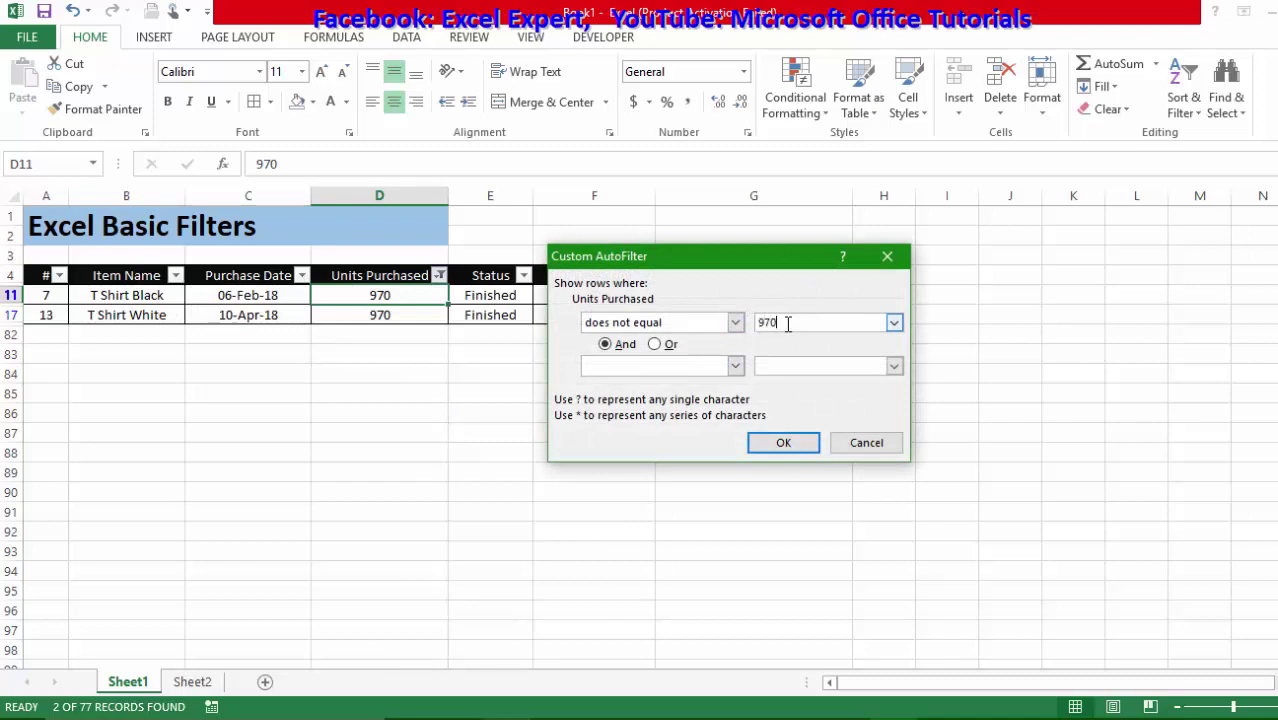
{"action": "key", "text": "Return"}
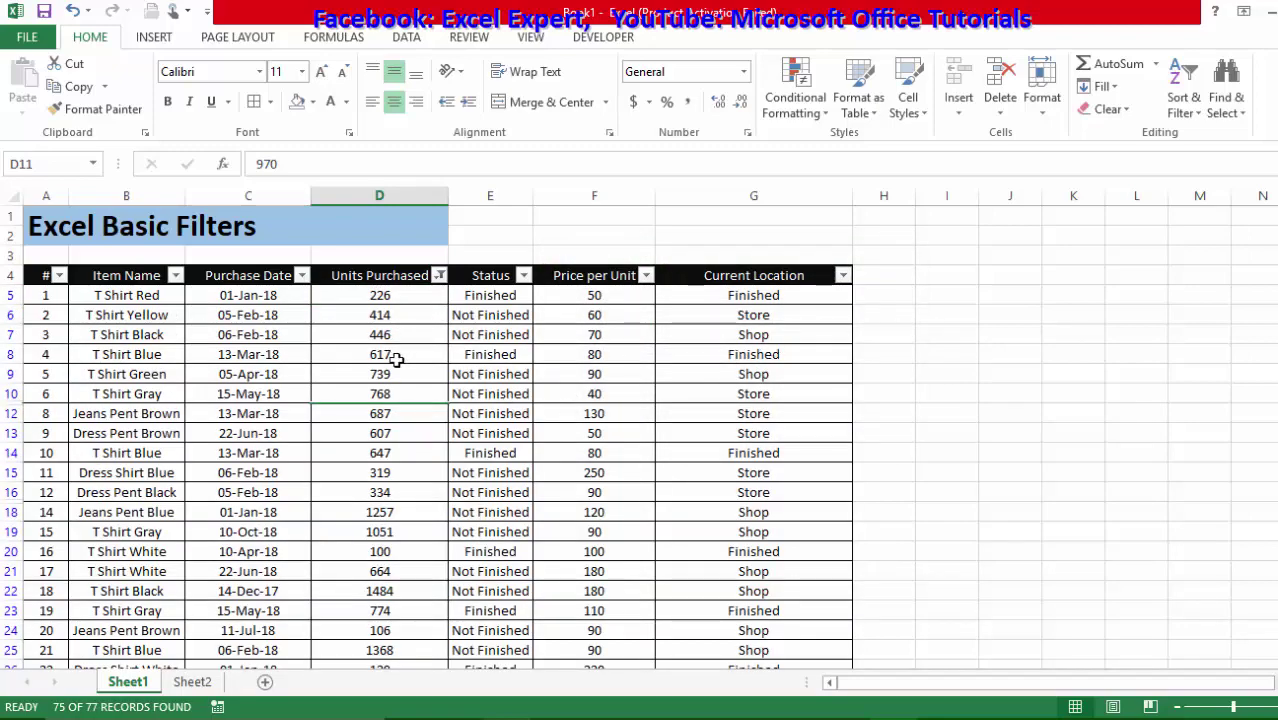
{"action": "scroll", "coordinate": [427, 490], "scroll_direction": "down", "scroll_amount": 10}
{"action": "scroll", "coordinate": [427, 490], "scroll_direction": "down", "scroll_amount": 12}
{"action": "scroll", "coordinate": [411, 485], "scroll_direction": "up", "scroll_amount": 20}
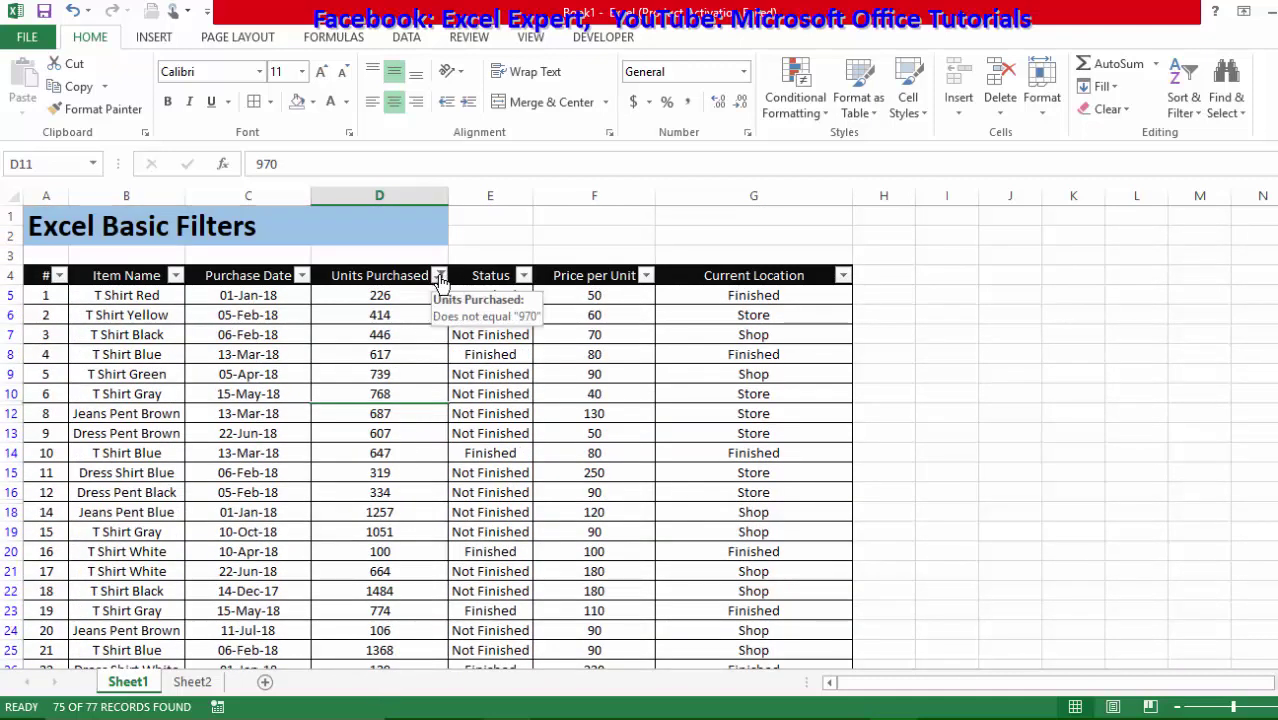
- Filter Units Purchased by searching for values containing 9 and select the filtered unit values
{"action": "left_click", "coordinate": [439, 275]}
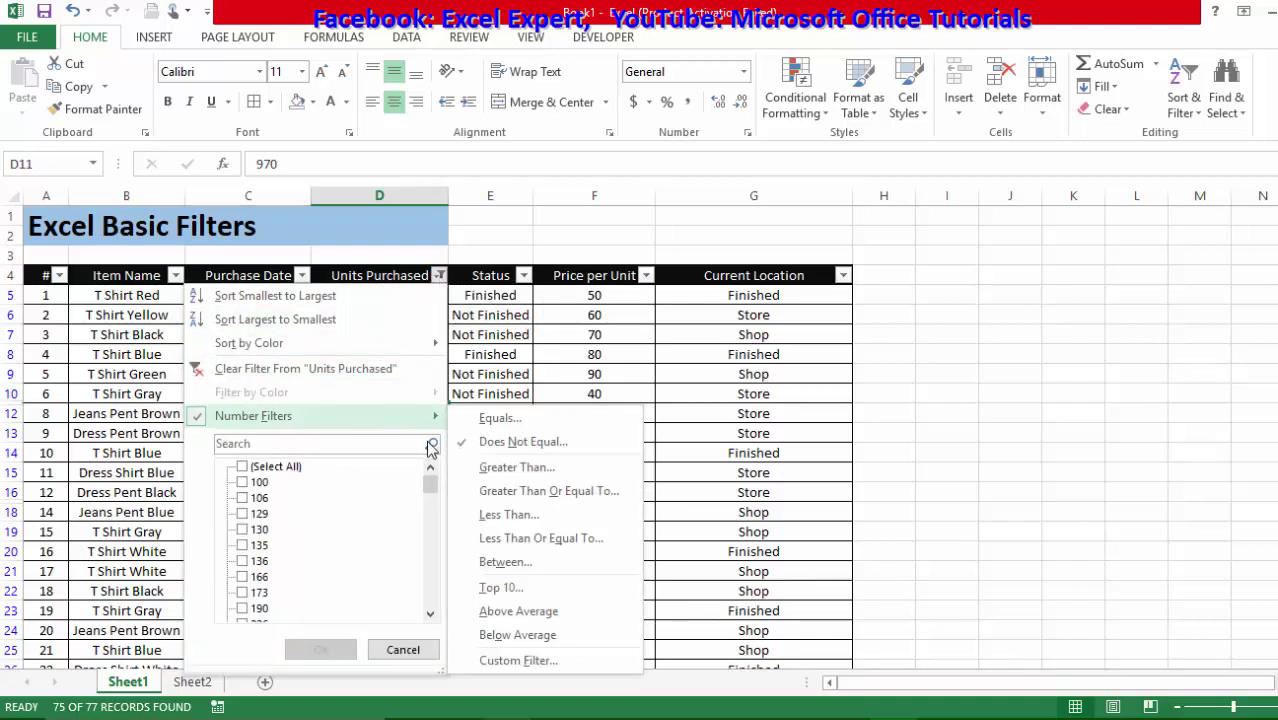
{"action": "left_click", "coordinate": [392, 443]}
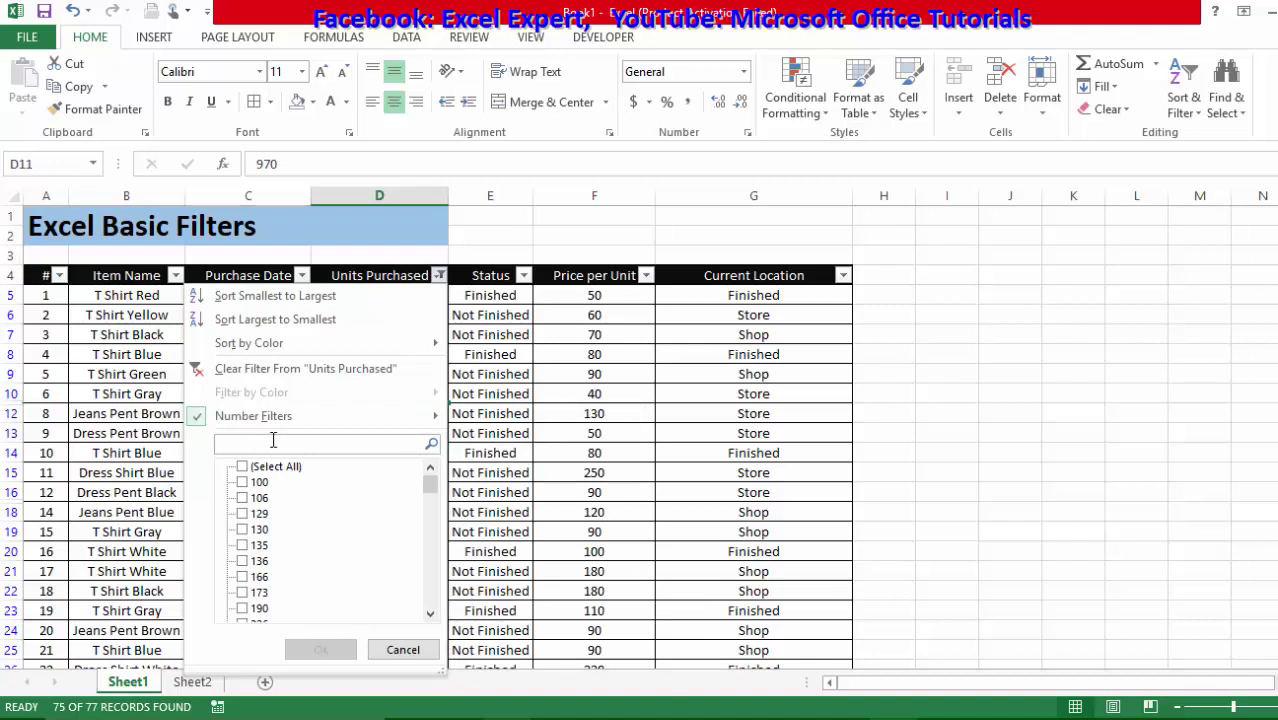
{"action": "type", "text": "9"}
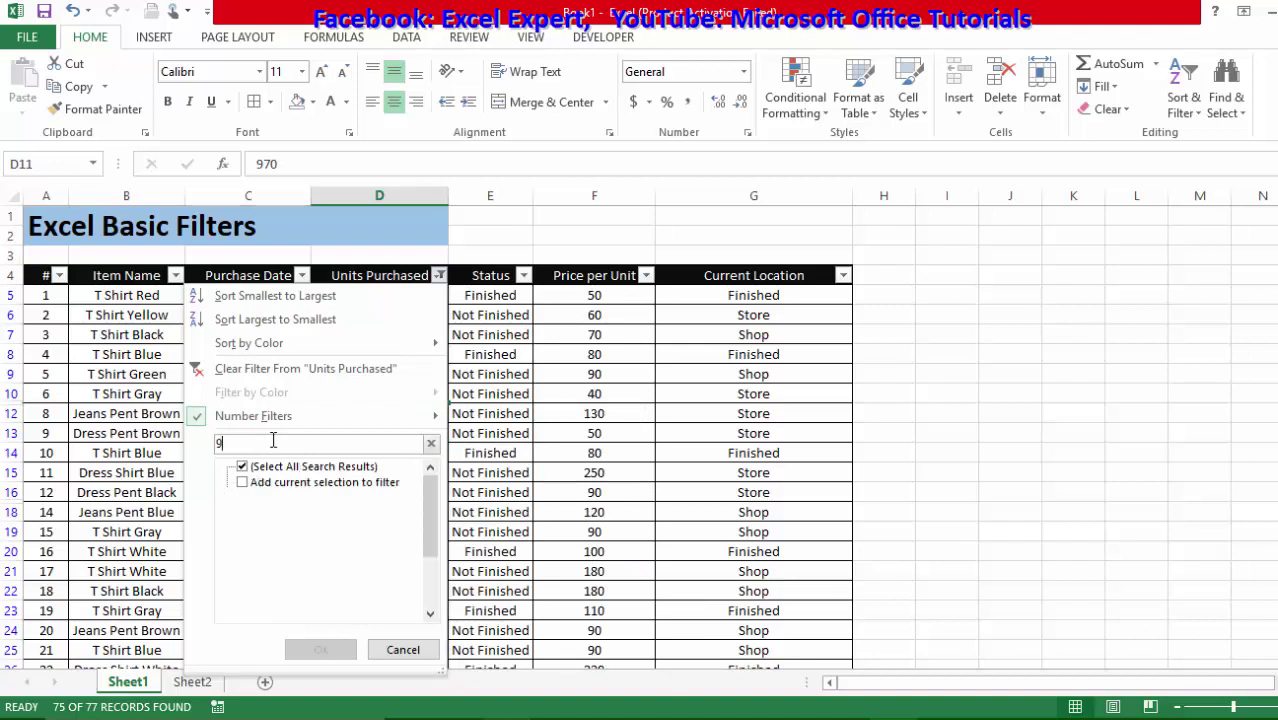
{"action": "key", "text": "Return"}
{"action": "left_click_drag", "start_coordinate": [383, 302], "coordinate": [379, 569]}
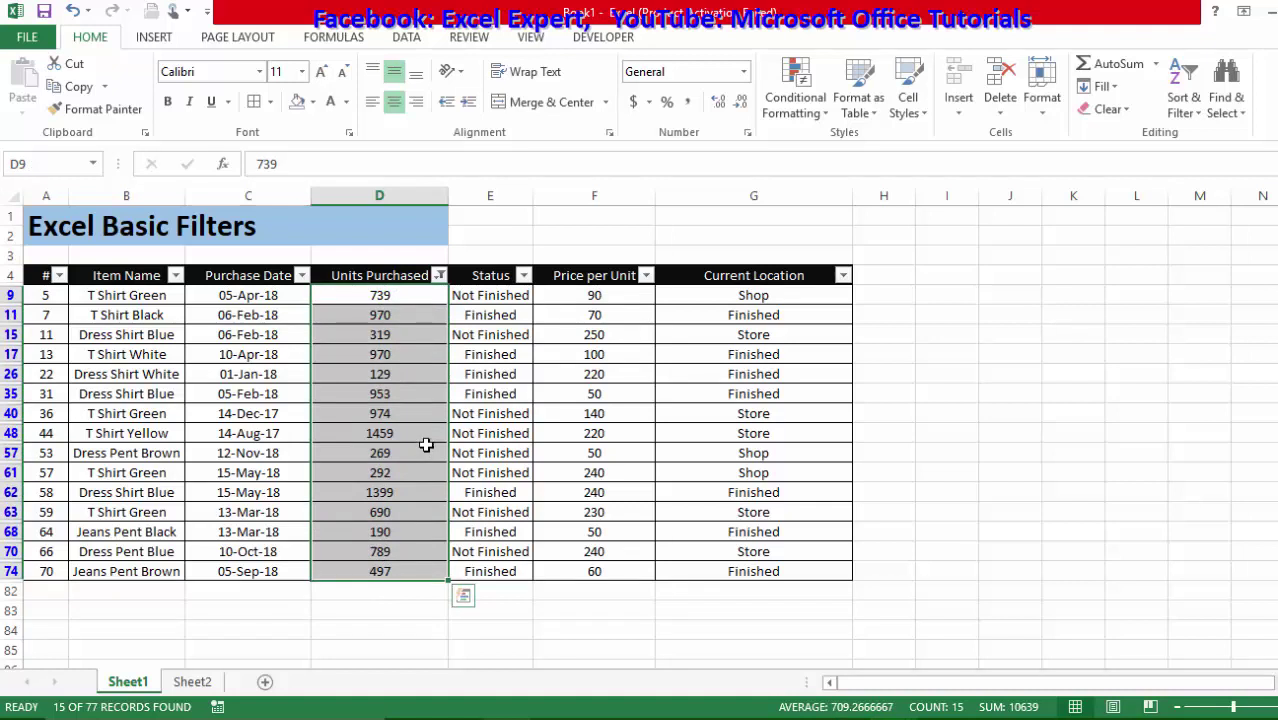
- Filter Units Purchased to values ending in 9 with the search *9 and select the filtered values
{"action": "left_click", "coordinate": [439, 276]}
{"action": "left_click", "coordinate": [390, 442]}
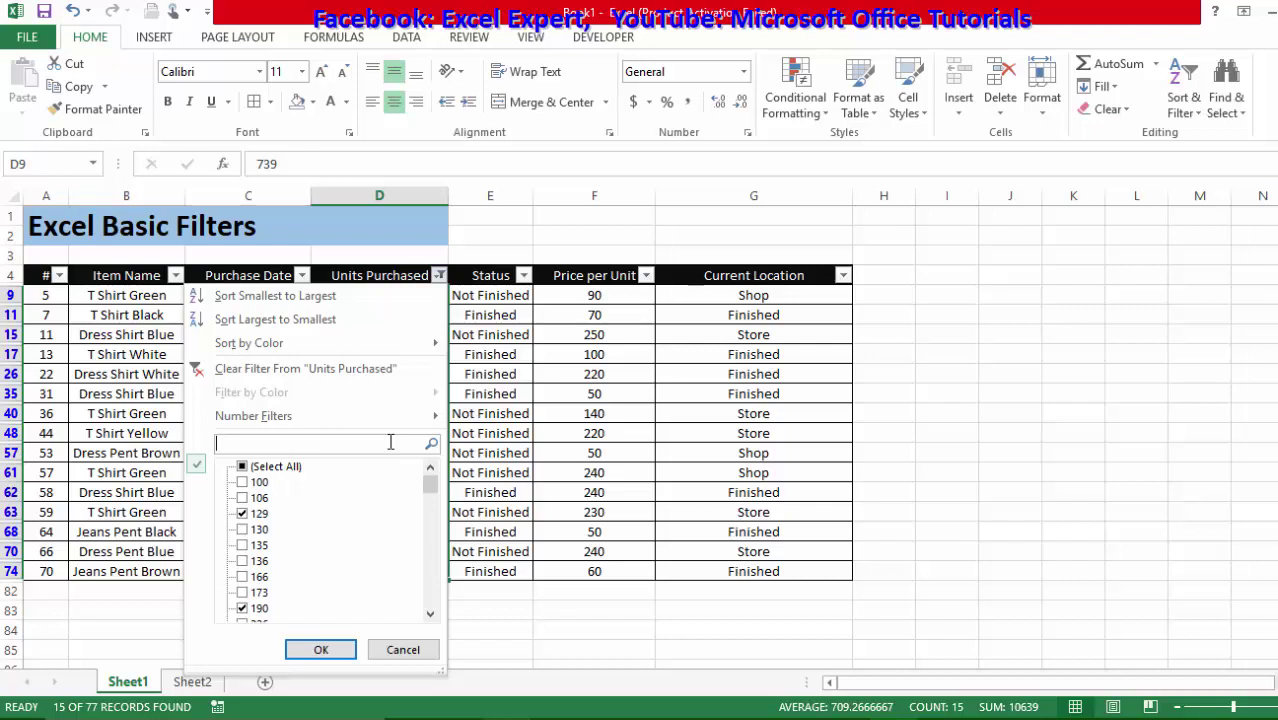
{"action": "type", "text": "*"}
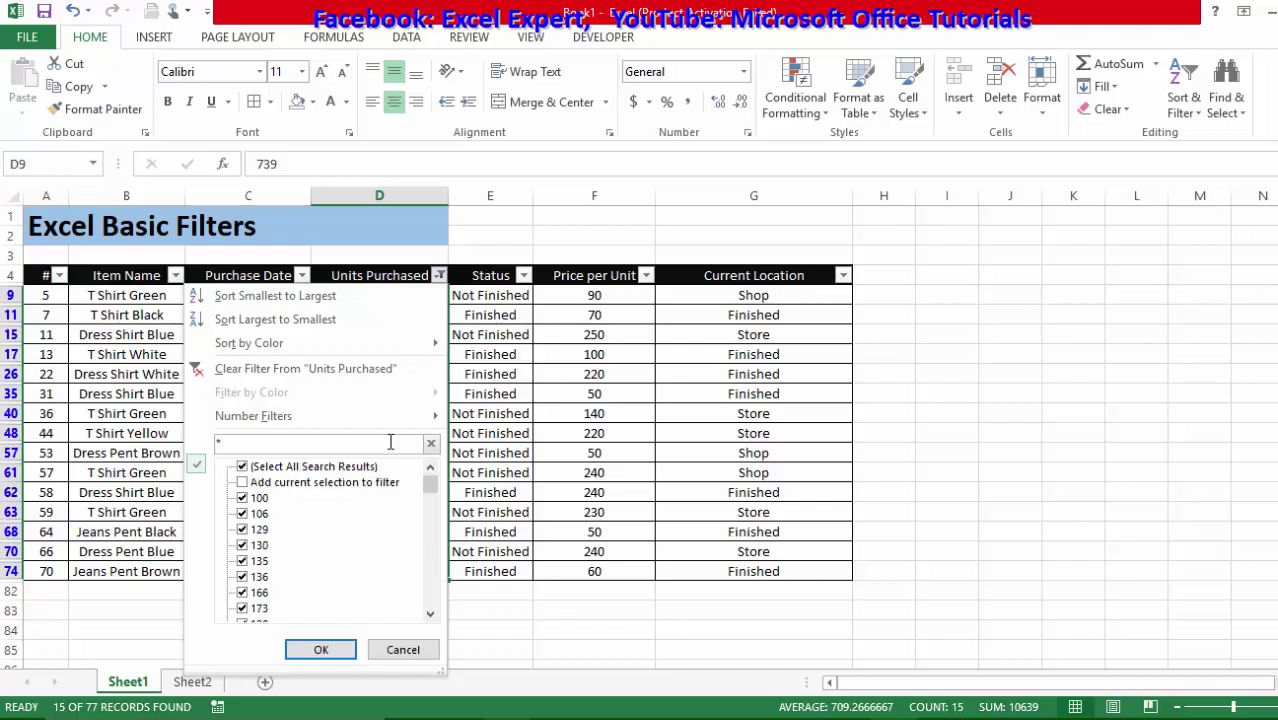
{"action": "key", "text": "Return"}
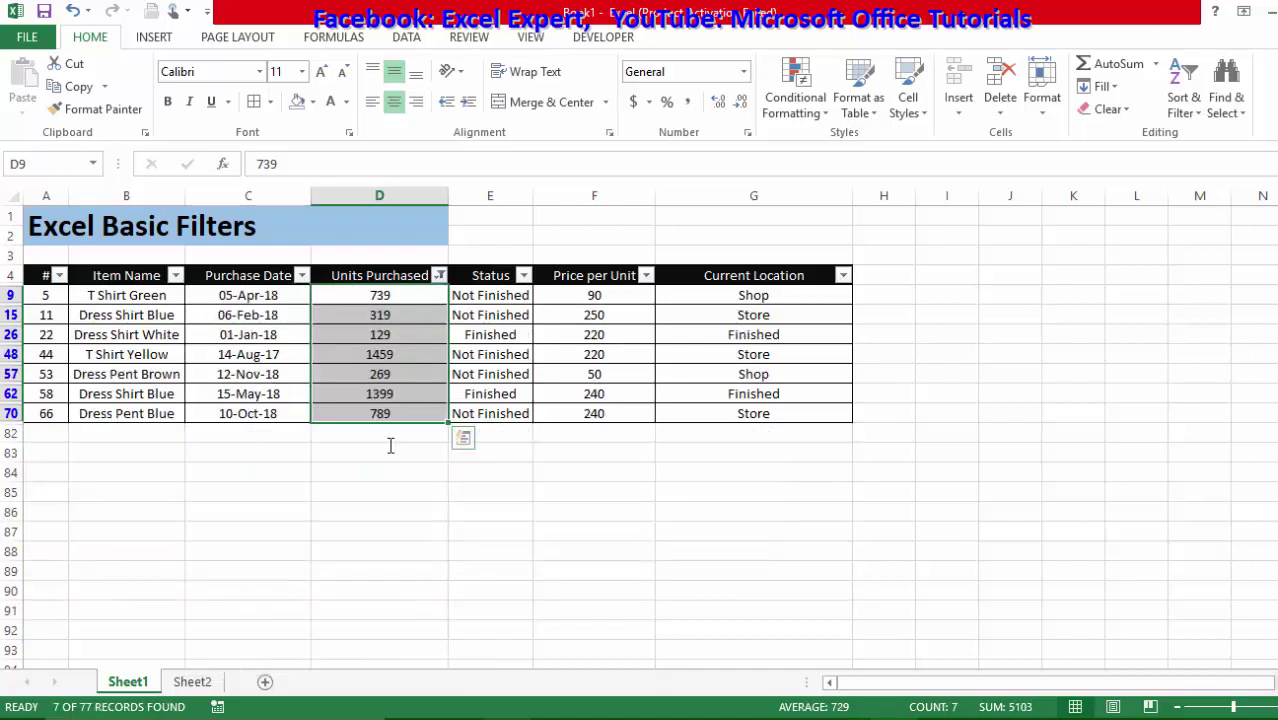
{"action": "left_click_drag", "start_coordinate": [402, 298], "coordinate": [405, 414]}
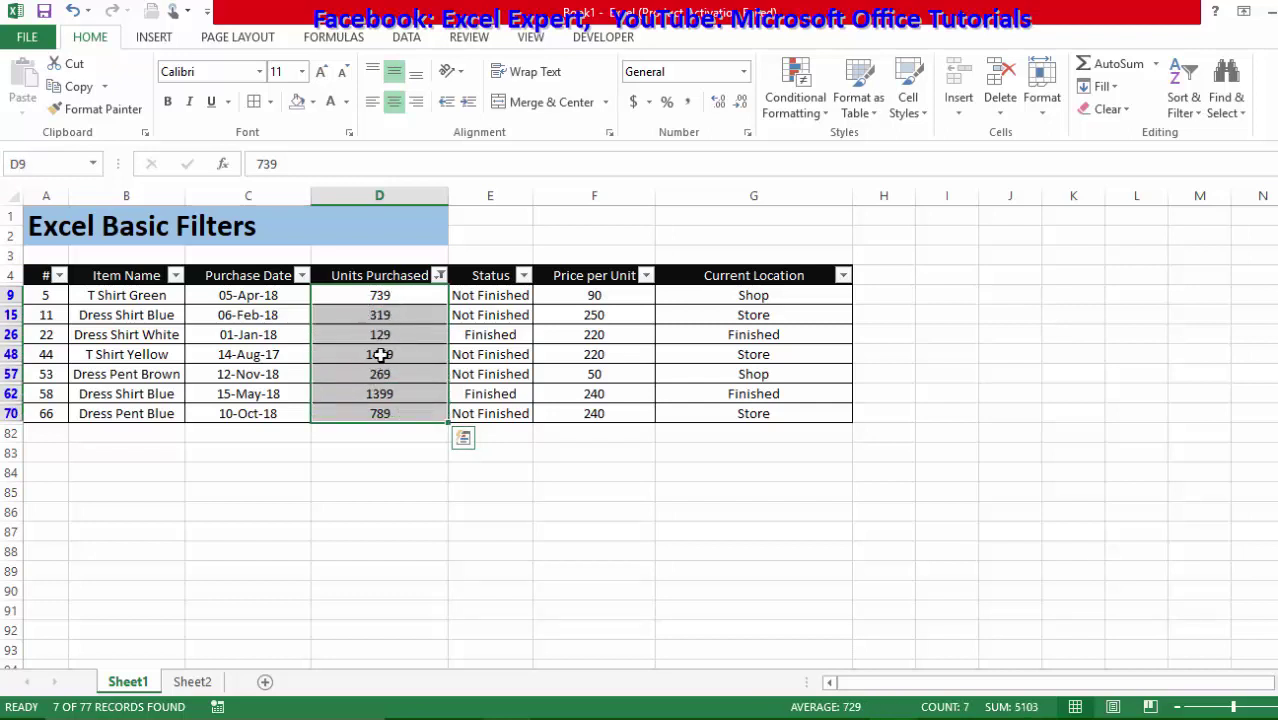
- Filter Units Purchased to values starting with 9 using the search 9* and select the filtered values
{"action": "left_click", "coordinate": [439, 276]}
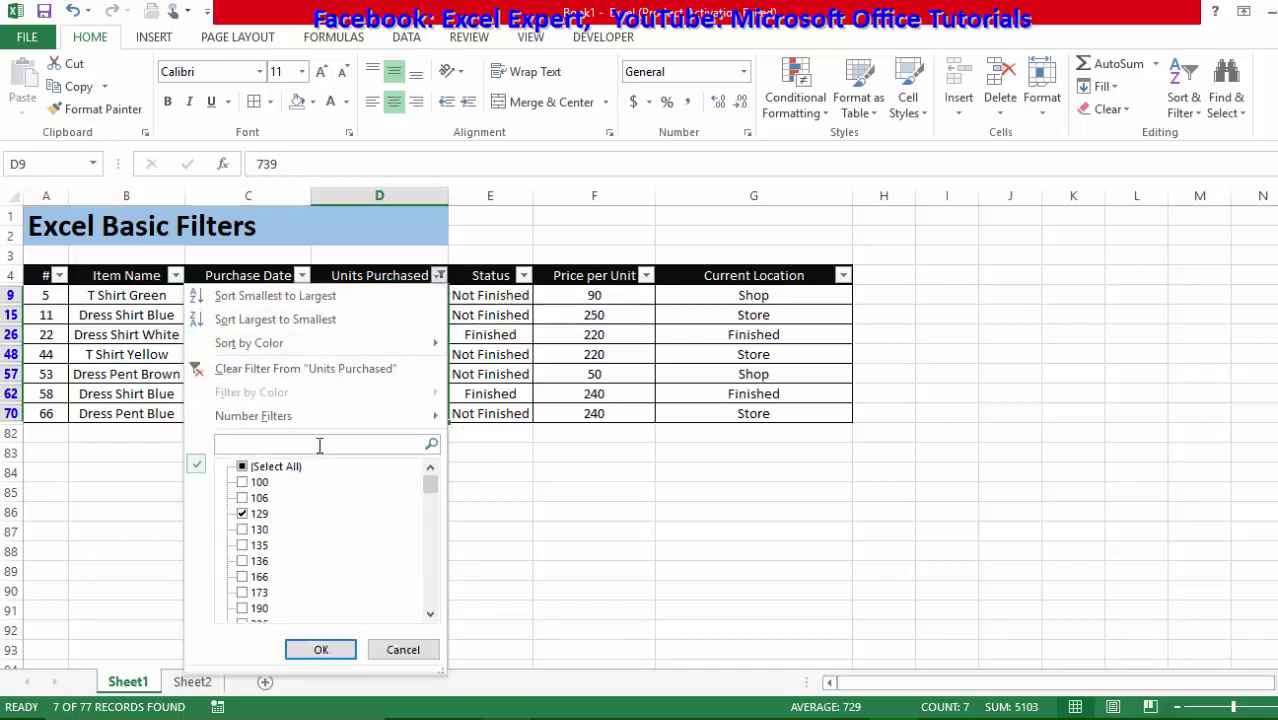
{"action": "type", "text": "9*"}
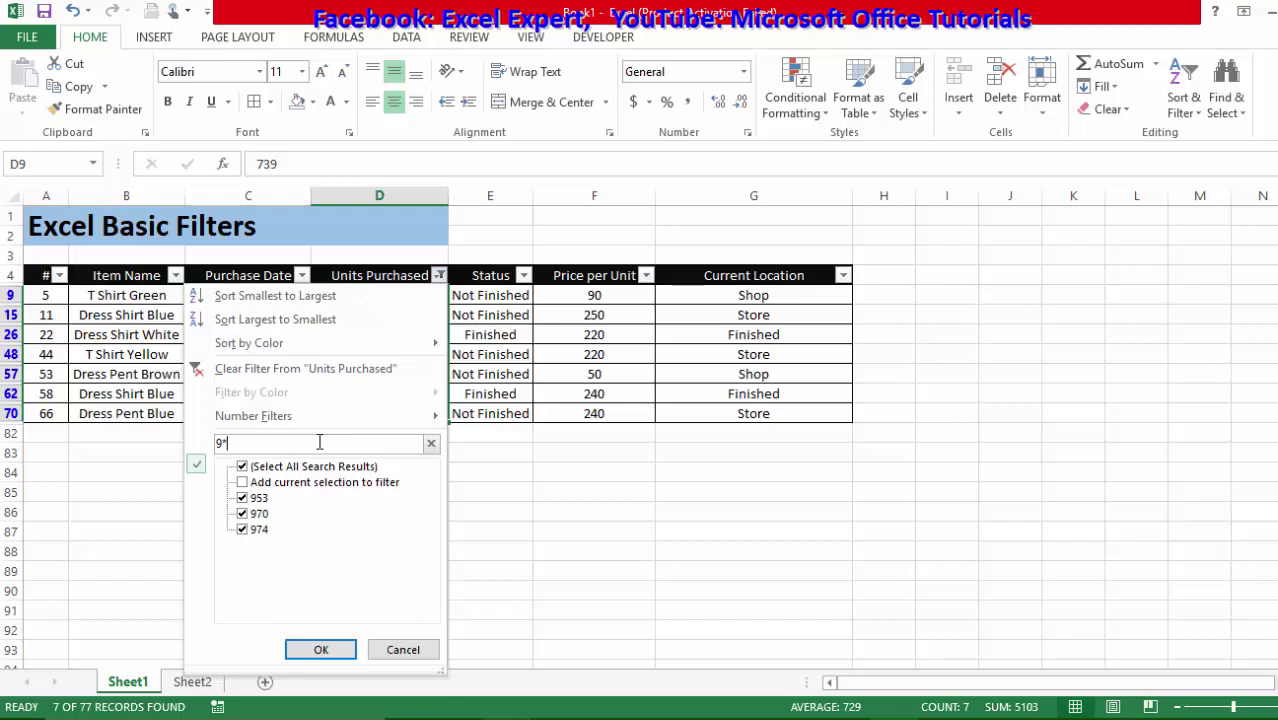
{"action": "key", "text": "Return"}
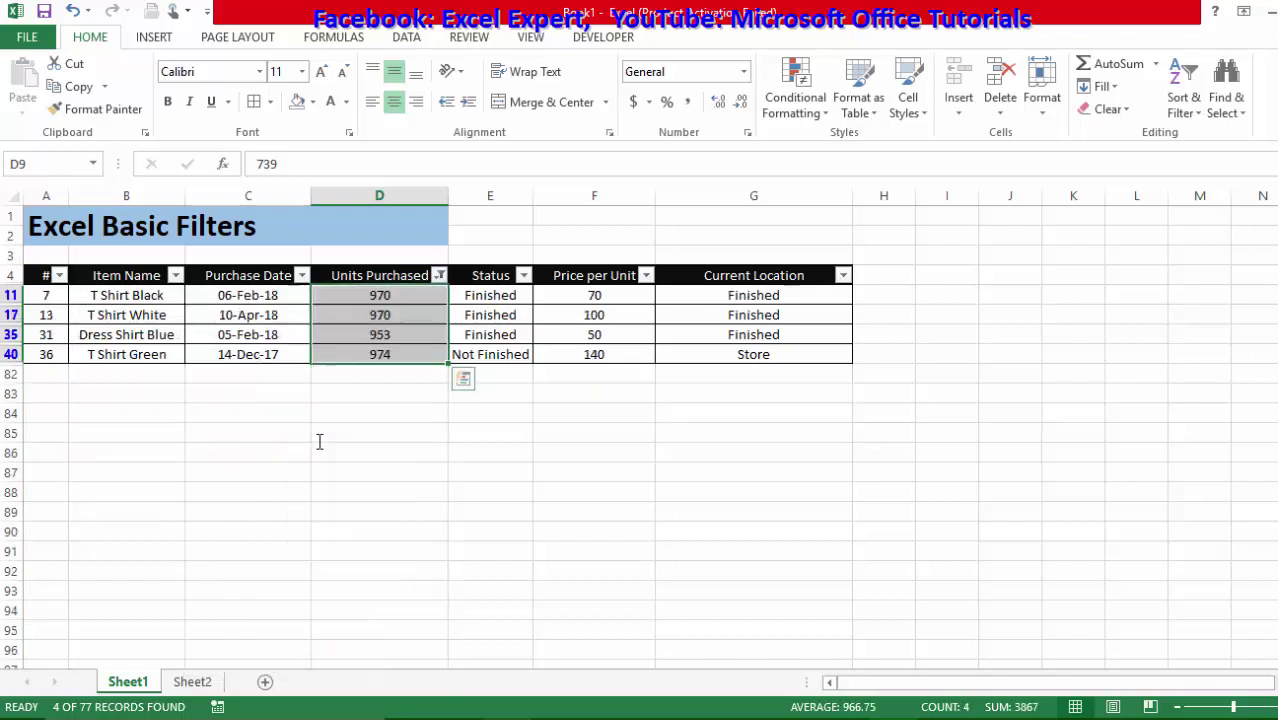
{"action": "left_click_drag", "start_coordinate": [392, 295], "coordinate": [396, 357]}
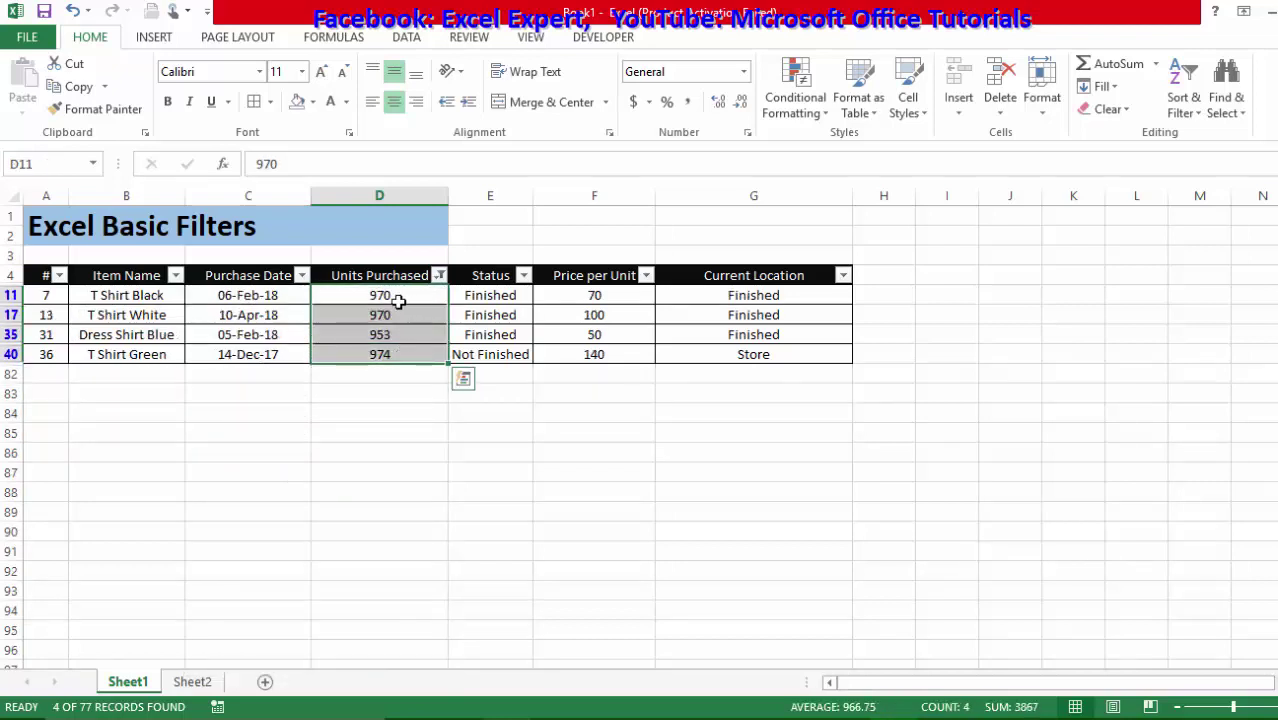
{"action": "left_click_drag", "start_coordinate": [398, 301], "coordinate": [405, 352]}
- Add a Status filter that excludes Not Finished so only Finished rows of the filtered units are listed
{"action": "left_click", "coordinate": [461, 293]}
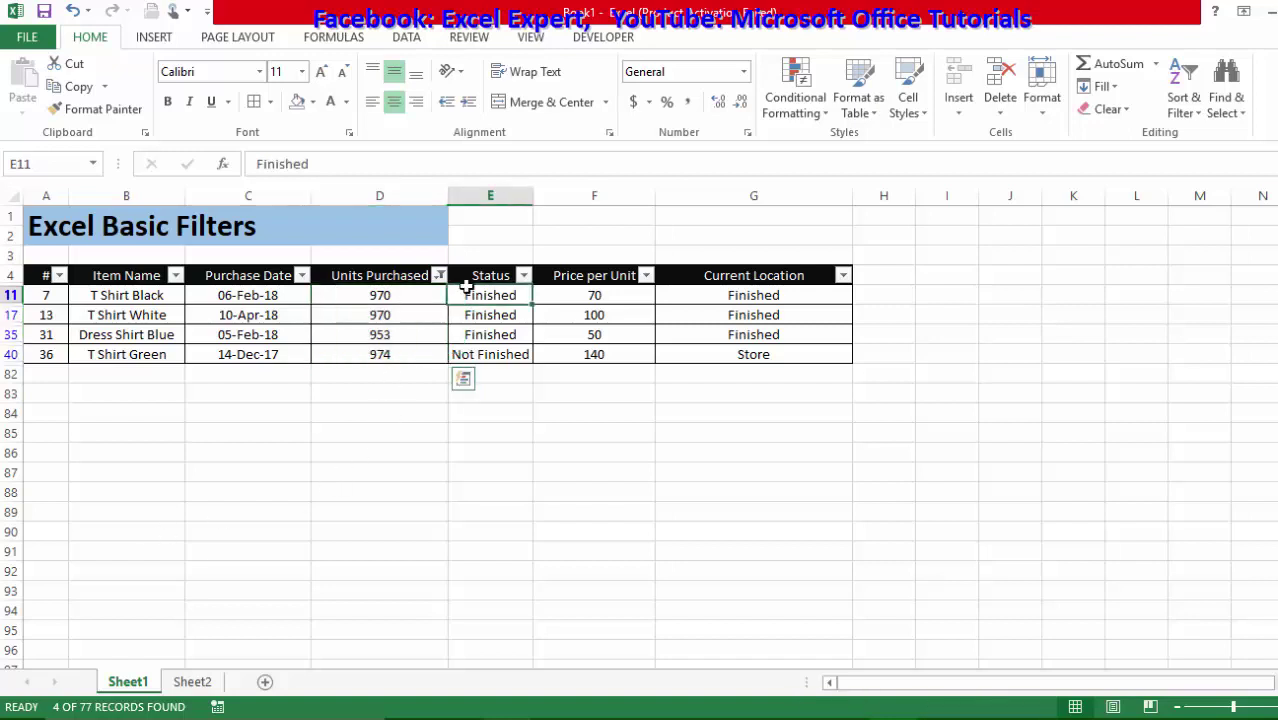
{"action": "left_click", "coordinate": [524, 277]}
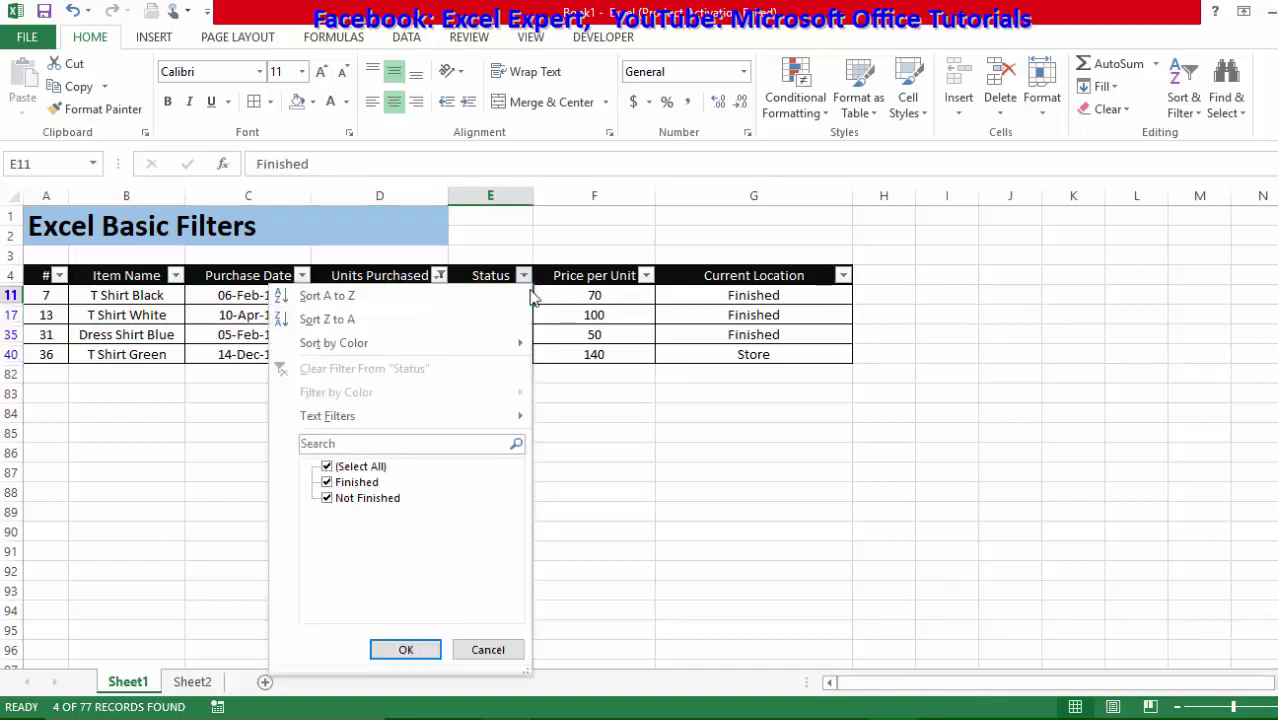
{"action": "left_click", "coordinate": [352, 498]}
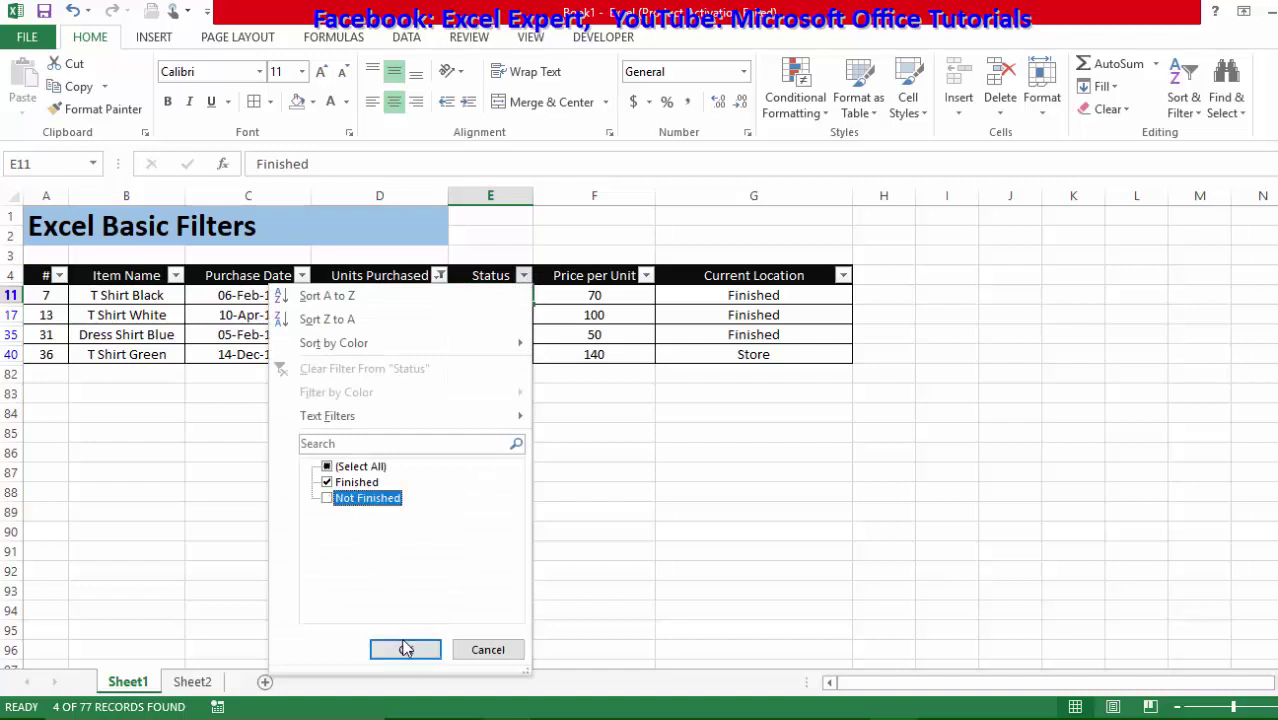
{"action": "left_click", "coordinate": [405, 650]}
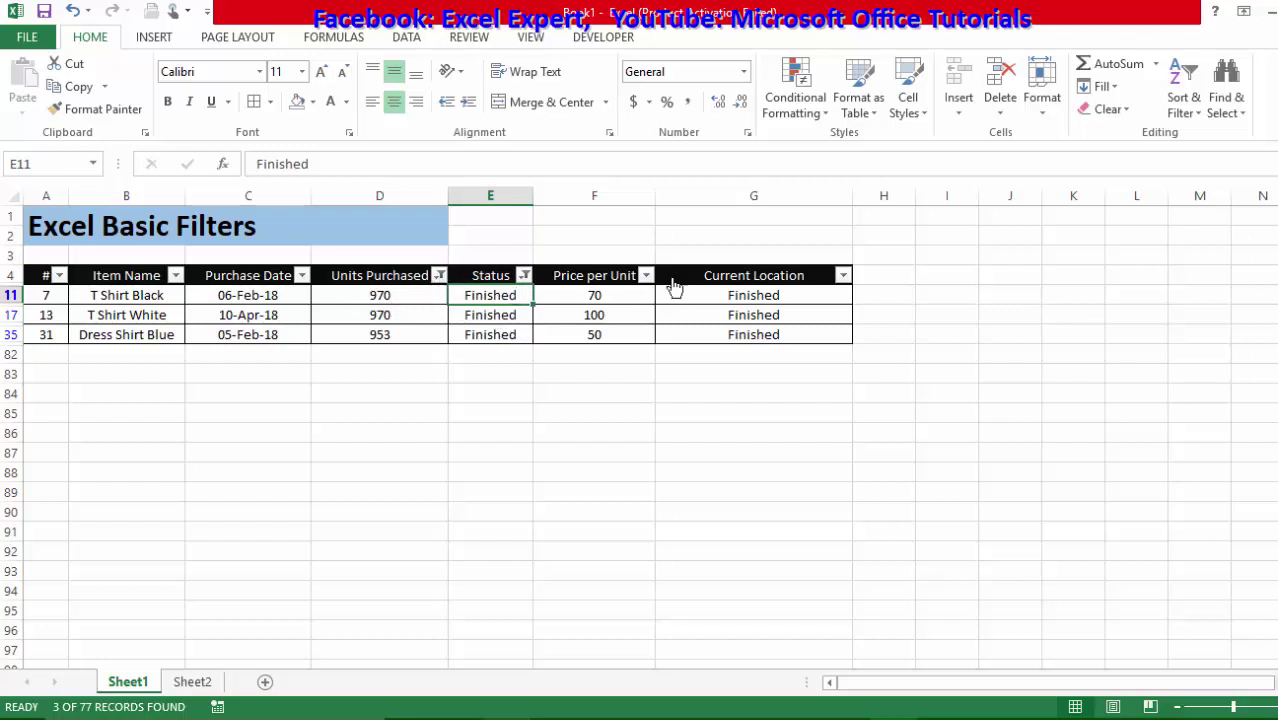
- Clear the filters from the Status and Units Purchased columns
{"action": "left_click", "coordinate": [524, 276]}
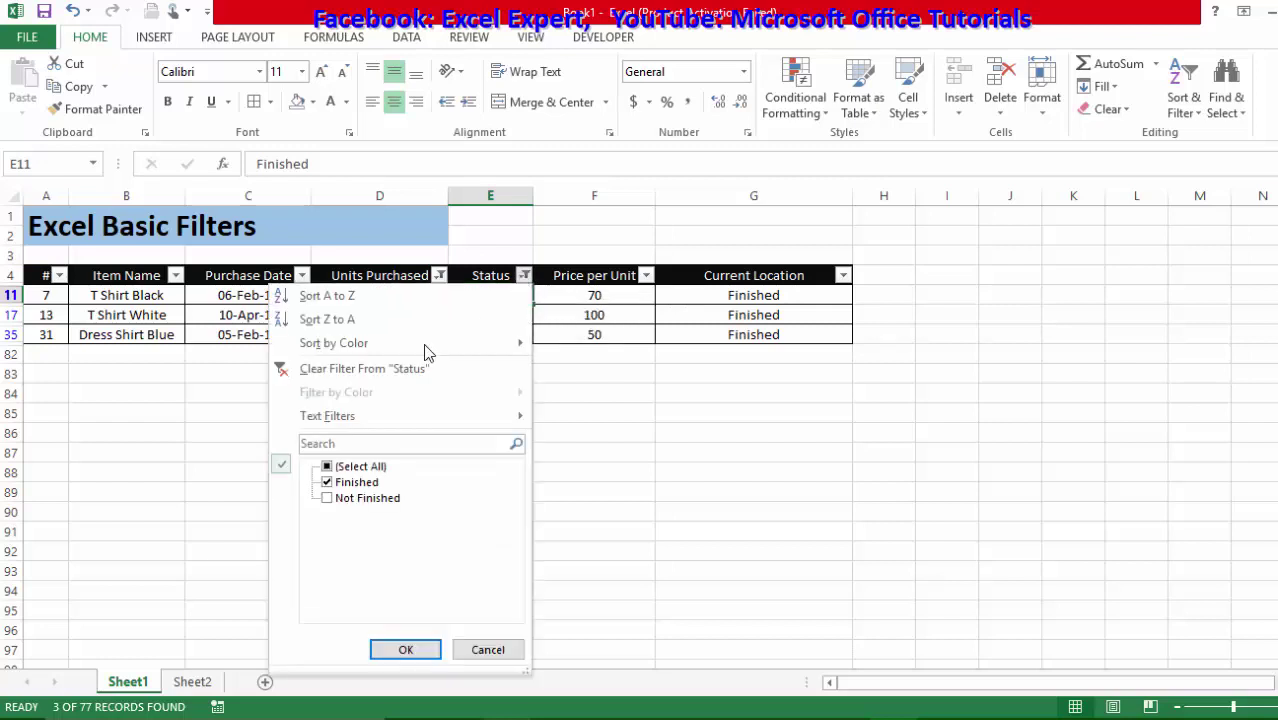
{"action": "left_click", "coordinate": [376, 369]}
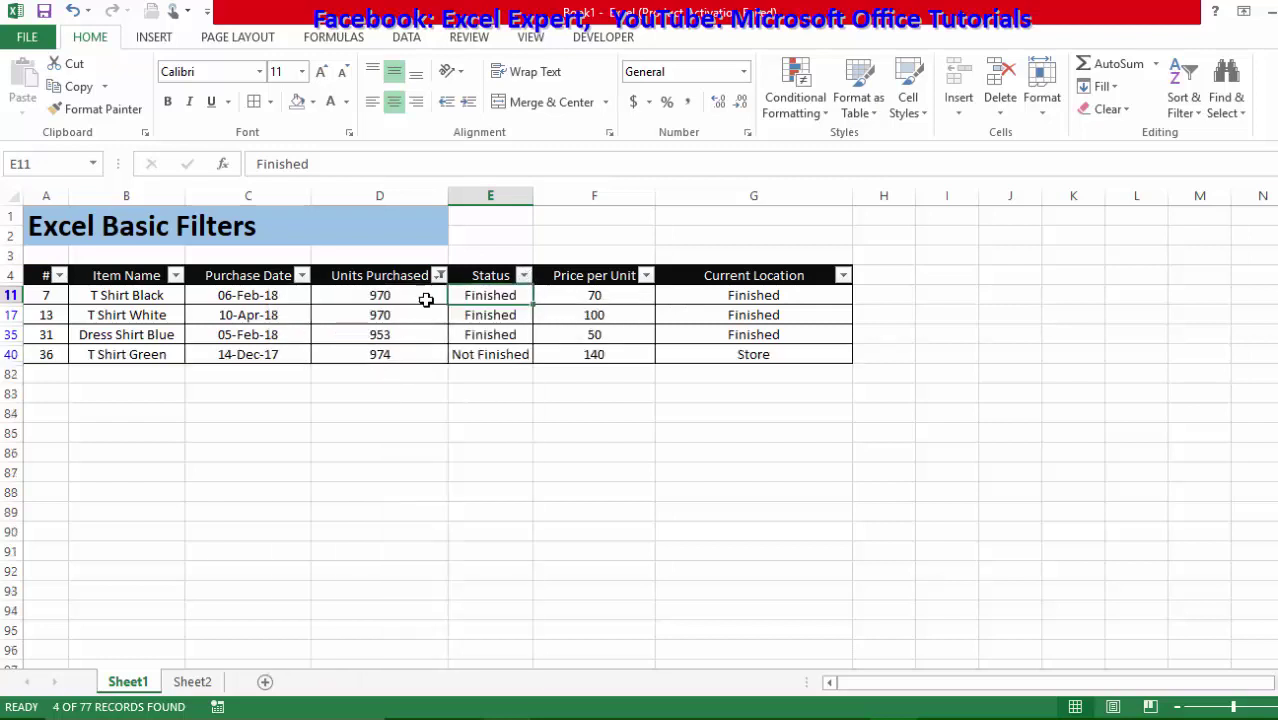
{"action": "left_click", "coordinate": [439, 276]}
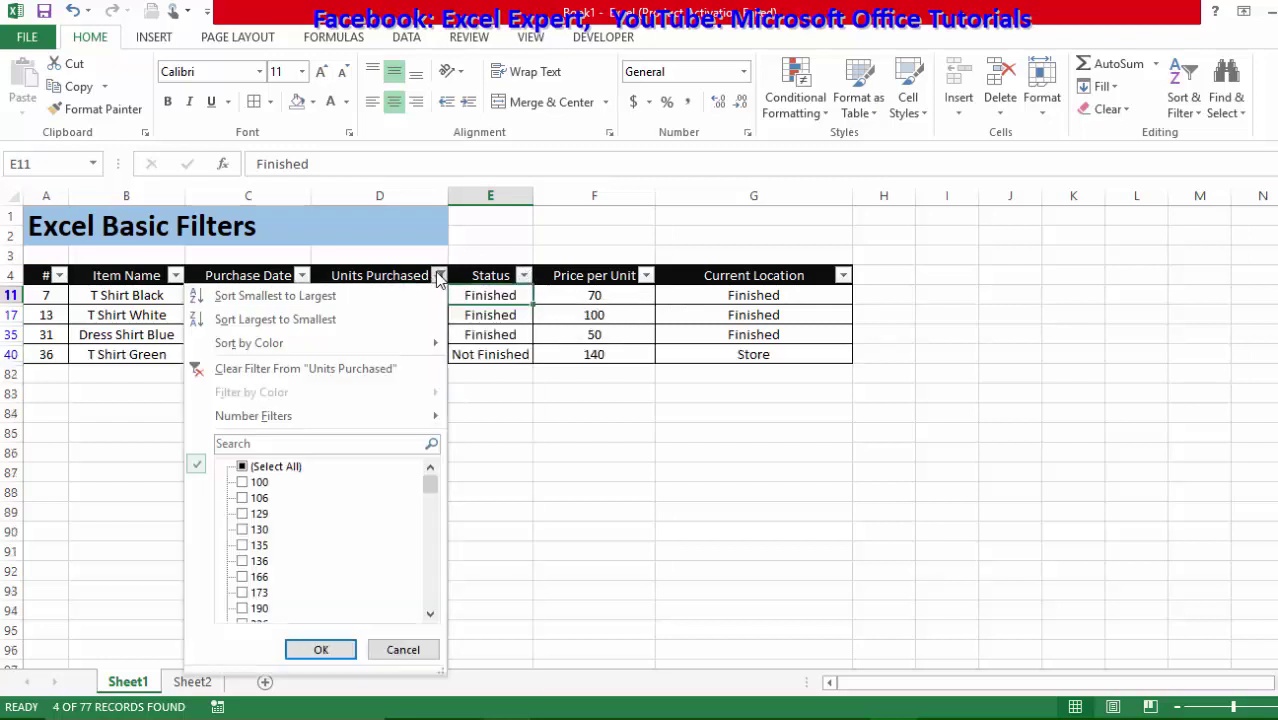
{"action": "left_click", "coordinate": [314, 369]}
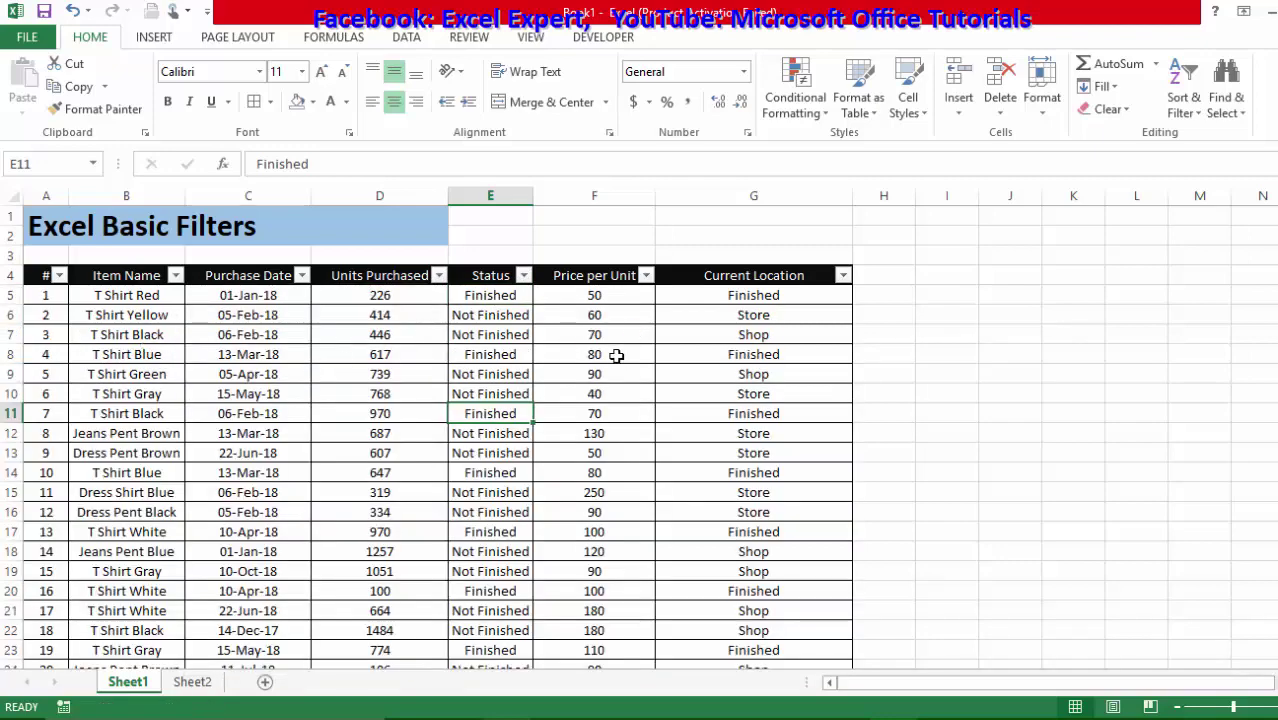
- Restore the Status and Units Purchased filters by undoing both clears, and clear all filters of the table at once
{"action": "key", "text": "ctrl+z"}
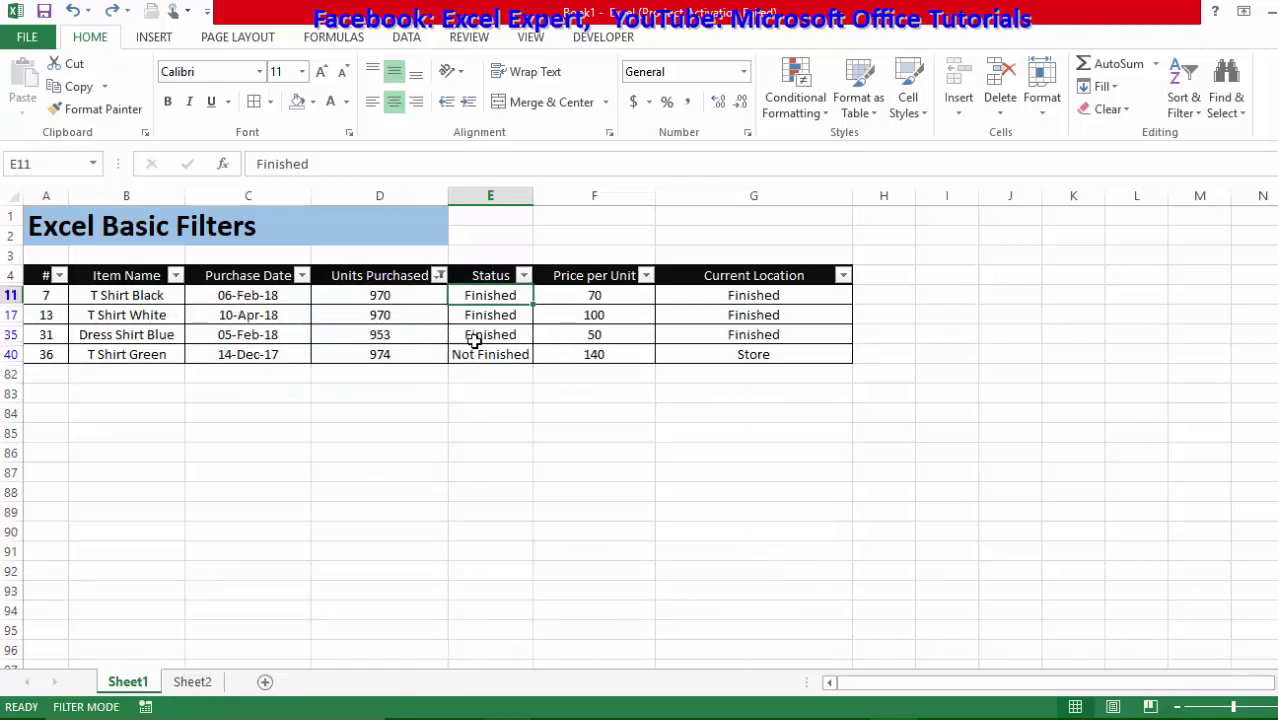
{"action": "key", "text": "ctrl+z"}
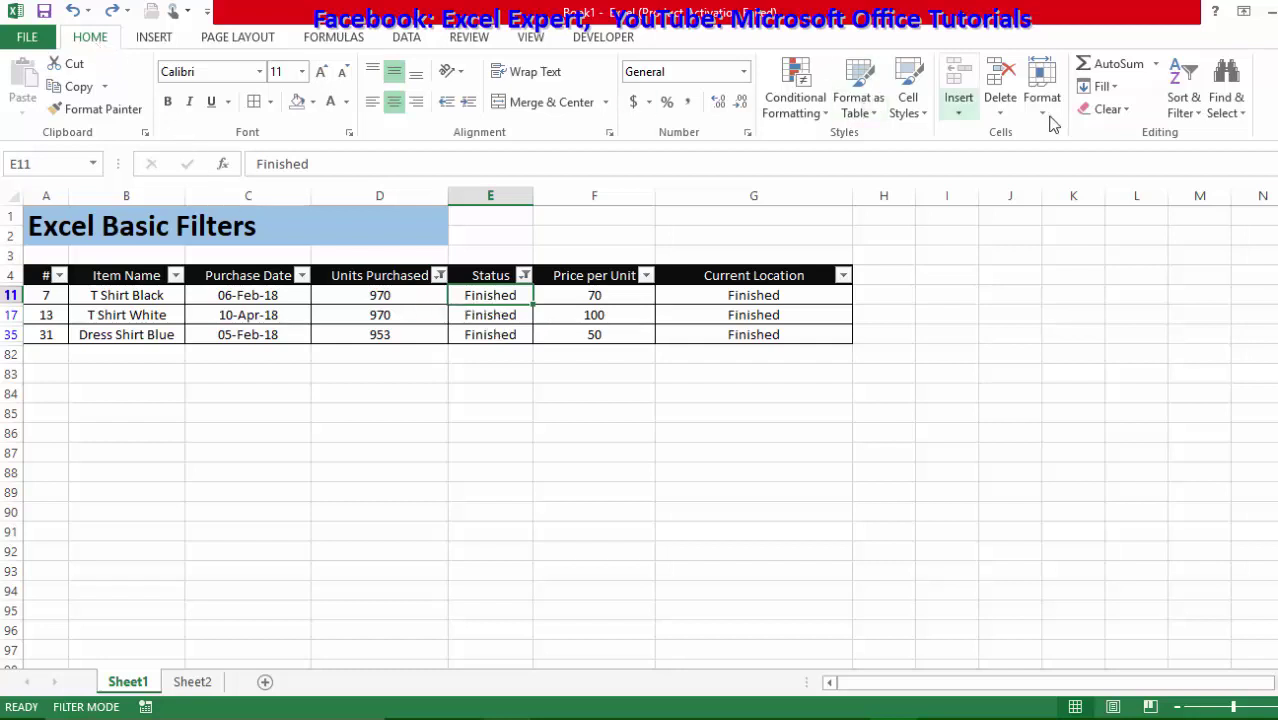
{"action": "left_click", "coordinate": [1192, 104]}
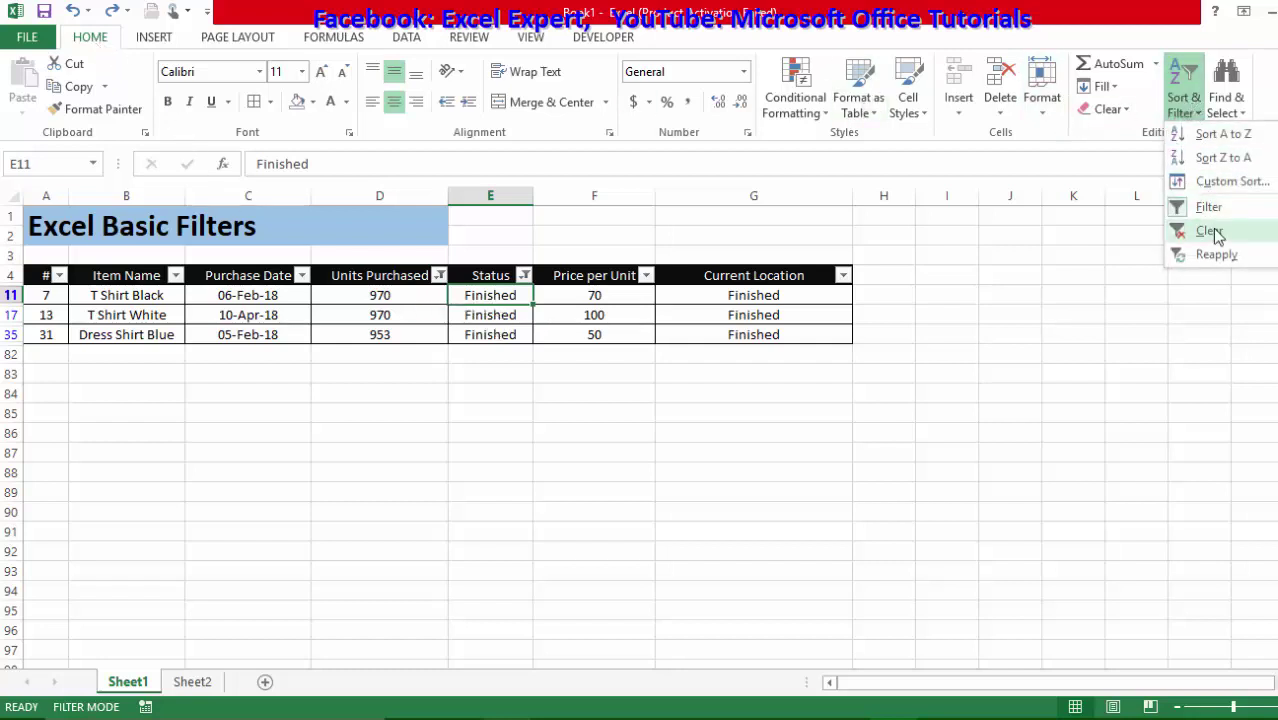
{"action": "left_click", "coordinate": [1180, 230]}
{"action": "scroll", "coordinate": [610, 378], "scroll_direction": "down", "scroll_amount": 3}
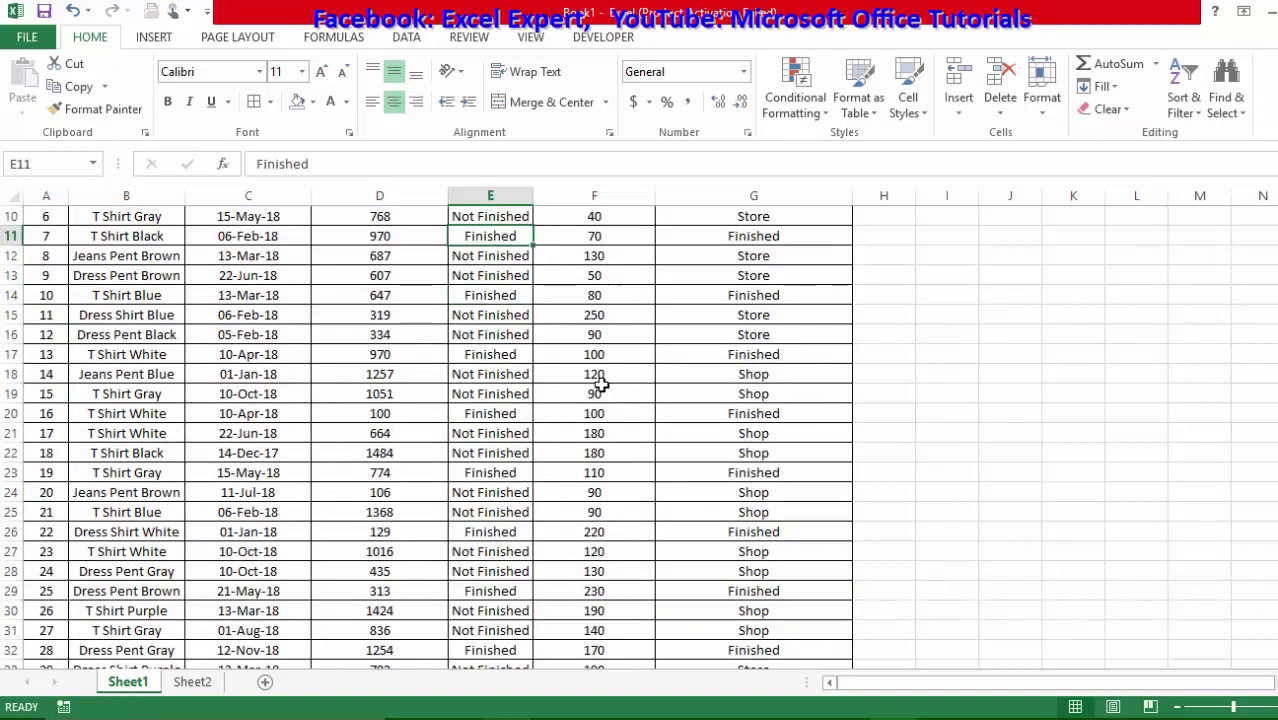
{"action": "scroll", "coordinate": [600, 382], "scroll_direction": "up", "scroll_amount": 3}
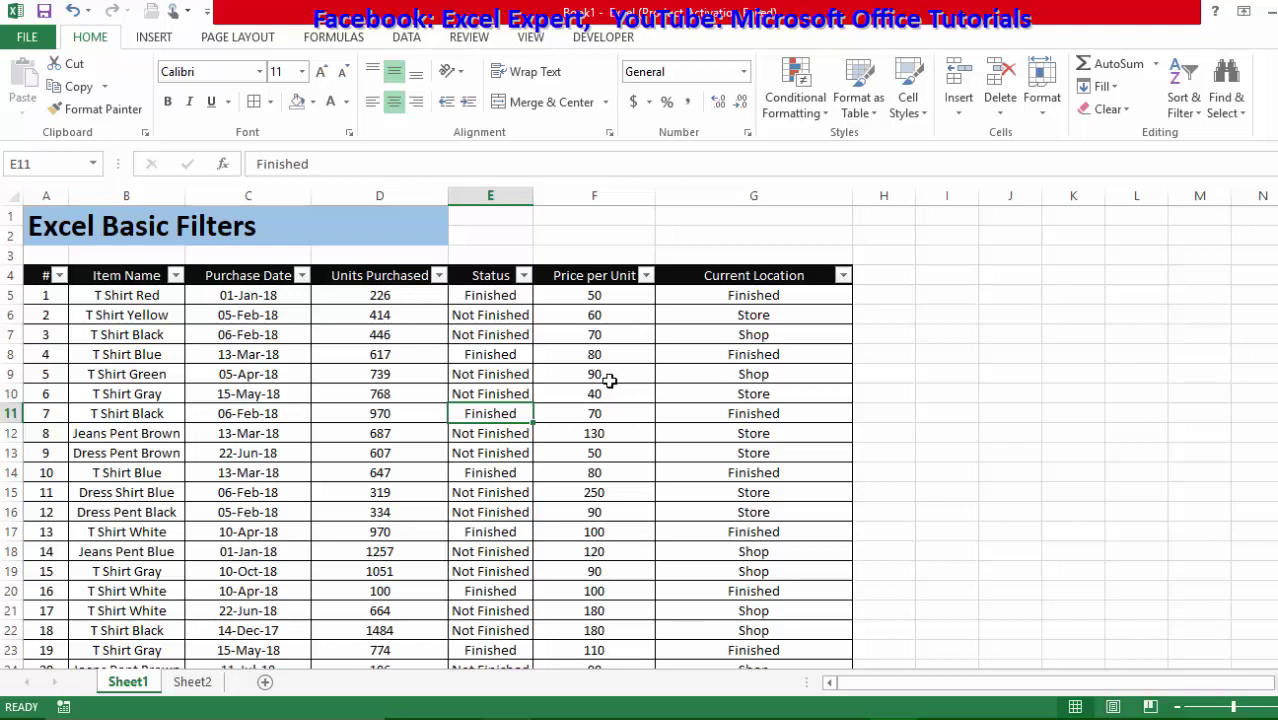
- Undo the clearing of all filters, and reset the table by turning its filtering off and on again
{"action": "key", "text": "ctrl+z"}
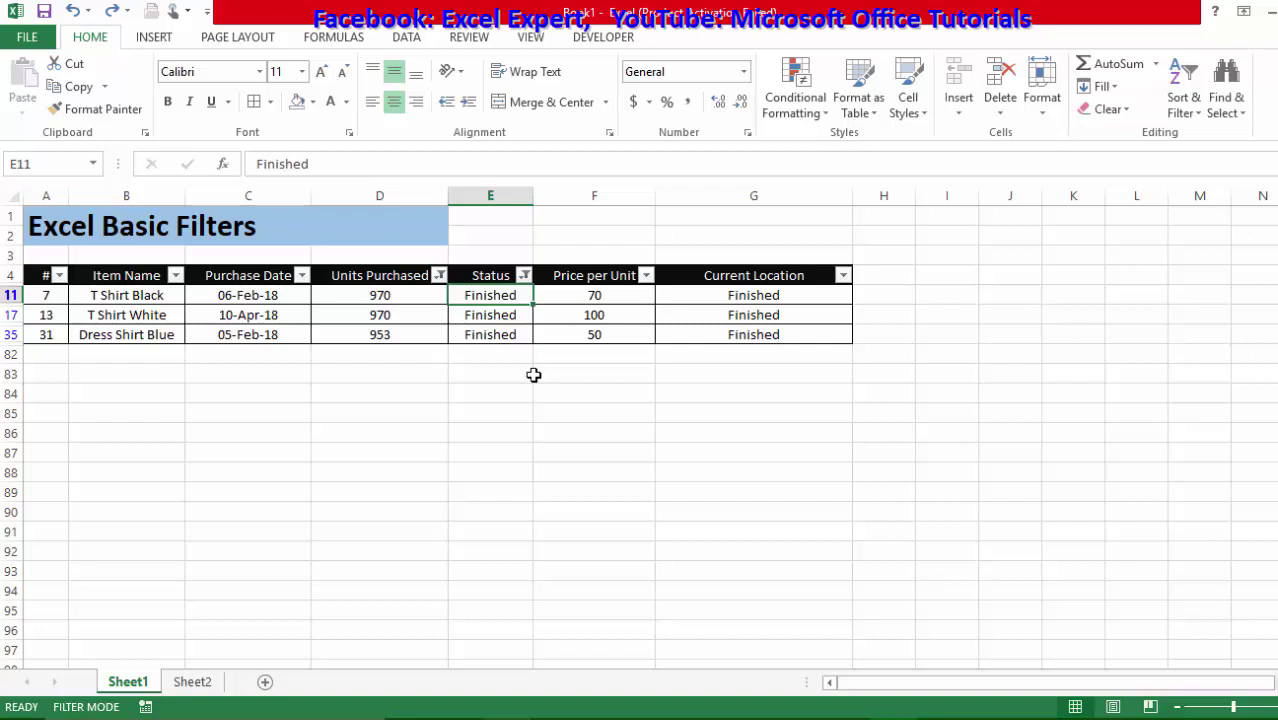
{"action": "key", "text": "ctrl+shift+l"}
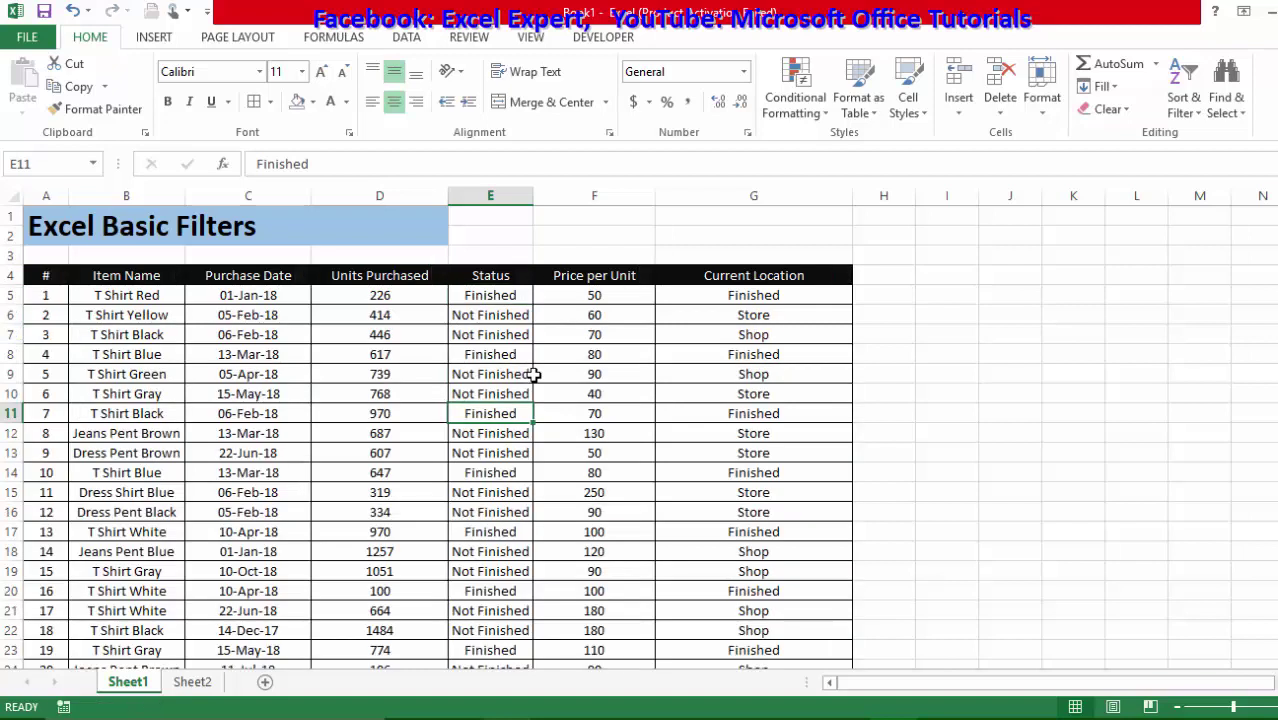
{"action": "key", "text": "ctrl+shift+l"}
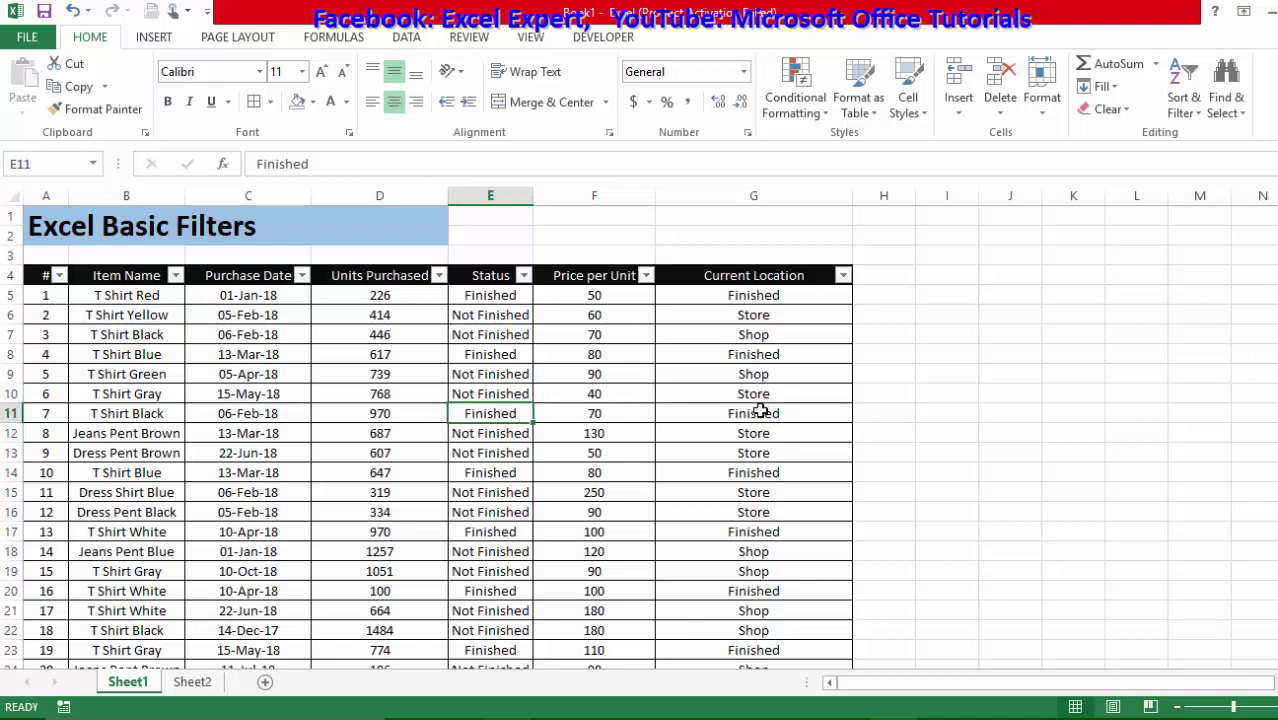
- Fill the Current Location cells G6, G9, G12, G13, G16, G18 and G20 with yellow
{"action": "left_click", "coordinate": [752, 315]}
{"action": "left_click", "coordinate": [755, 433], "text": "ctrl"}
{"action": "left_click", "coordinate": [765, 548], "text": "ctrl"}
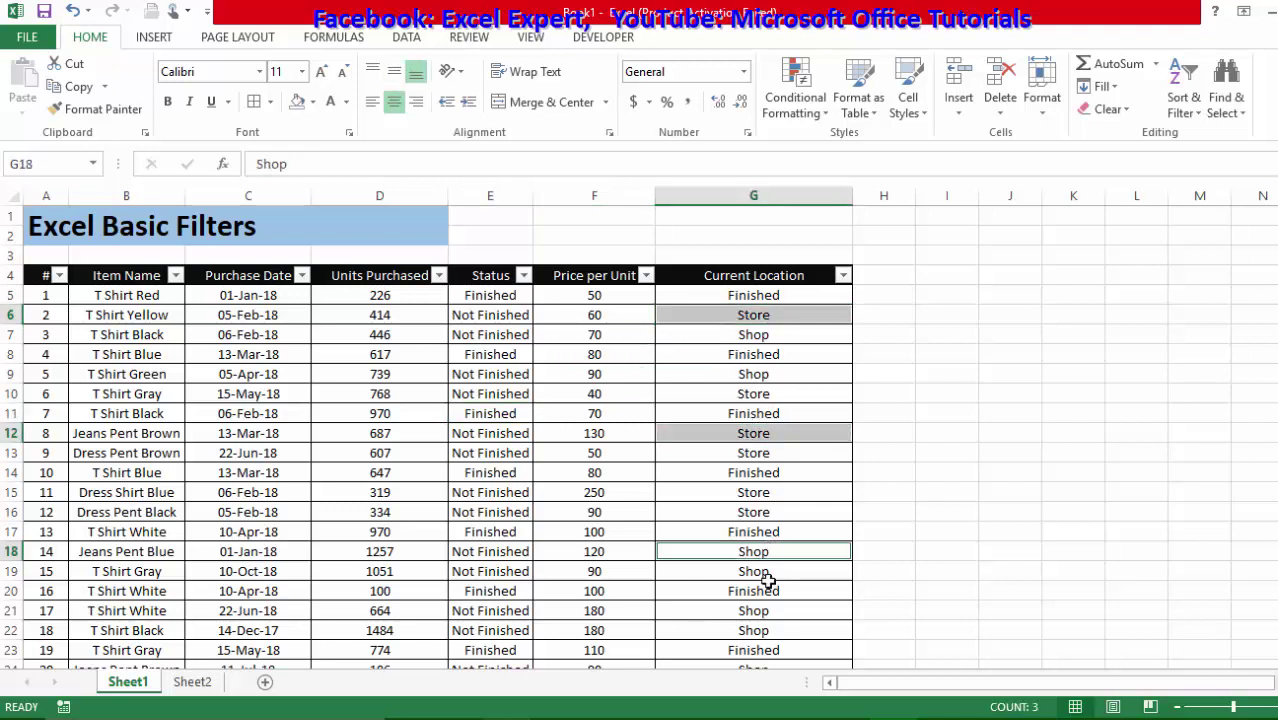
{"action": "left_click", "coordinate": [766, 588], "text": "ctrl"}
{"action": "left_click", "coordinate": [764, 512], "text": "ctrl"}
{"action": "left_click", "coordinate": [764, 452], "text": "ctrl"}
{"action": "left_click", "coordinate": [765, 370], "text": "ctrl"}
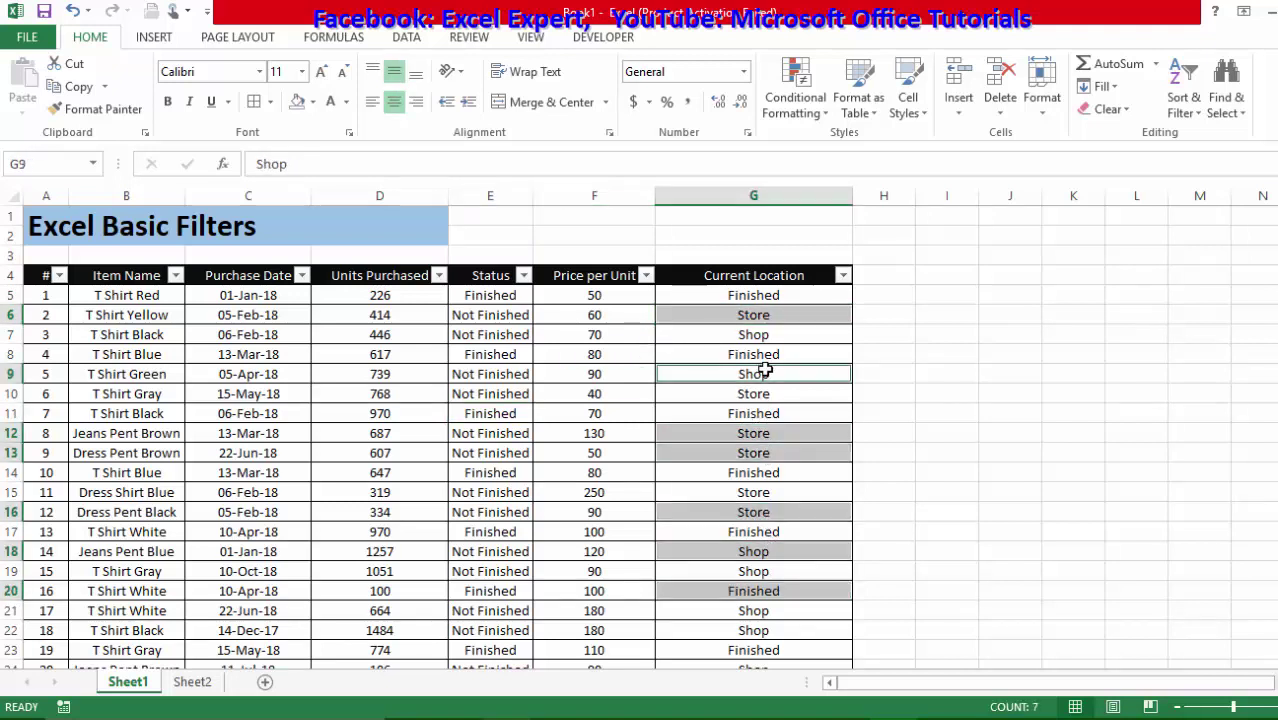
{"action": "left_click", "coordinate": [312, 101]}
{"action": "left_click", "coordinate": [350, 256]}
- Fill the Current Location cells G33, G34, G38, G40, G43, G45 and G50 with red
{"action": "scroll", "coordinate": [720, 460], "scroll_direction": "down", "scroll_amount": 9}
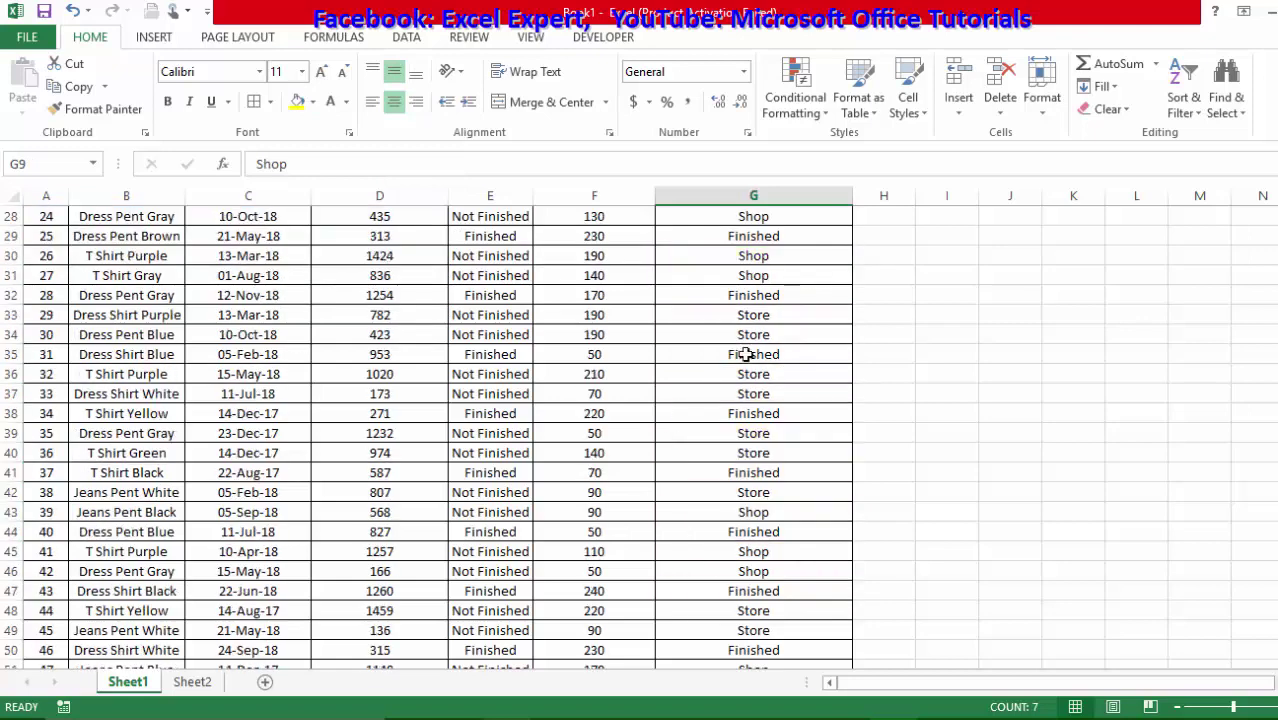
{"action": "left_click", "coordinate": [748, 336]}
{"action": "left_click", "coordinate": [766, 452], "text": "ctrl"}
{"action": "left_click", "coordinate": [762, 553], "text": "ctrl"}
{"action": "left_click", "coordinate": [757, 648], "text": "ctrl"}
{"action": "left_click", "coordinate": [745, 514], "text": "ctrl"}
{"action": "left_click", "coordinate": [753, 413], "text": "ctrl"}
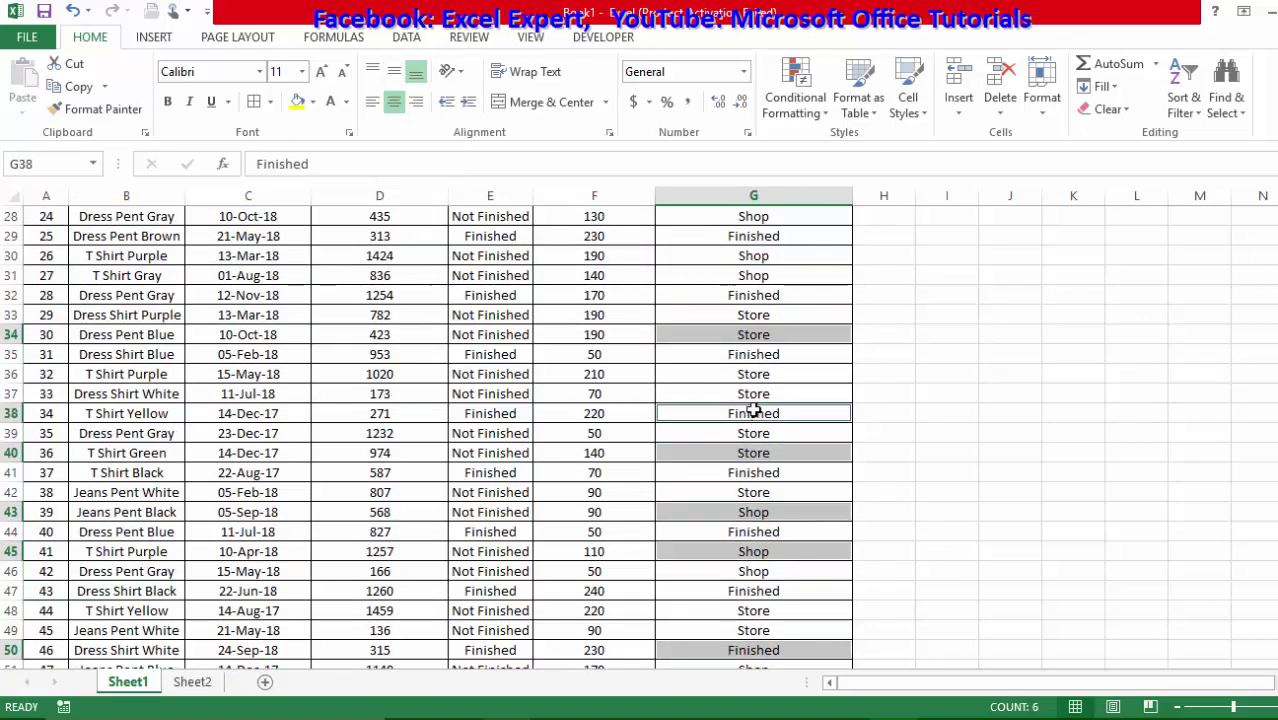
{"action": "left_click", "coordinate": [759, 312], "text": "ctrl"}
{"action": "left_click", "coordinate": [312, 101]}
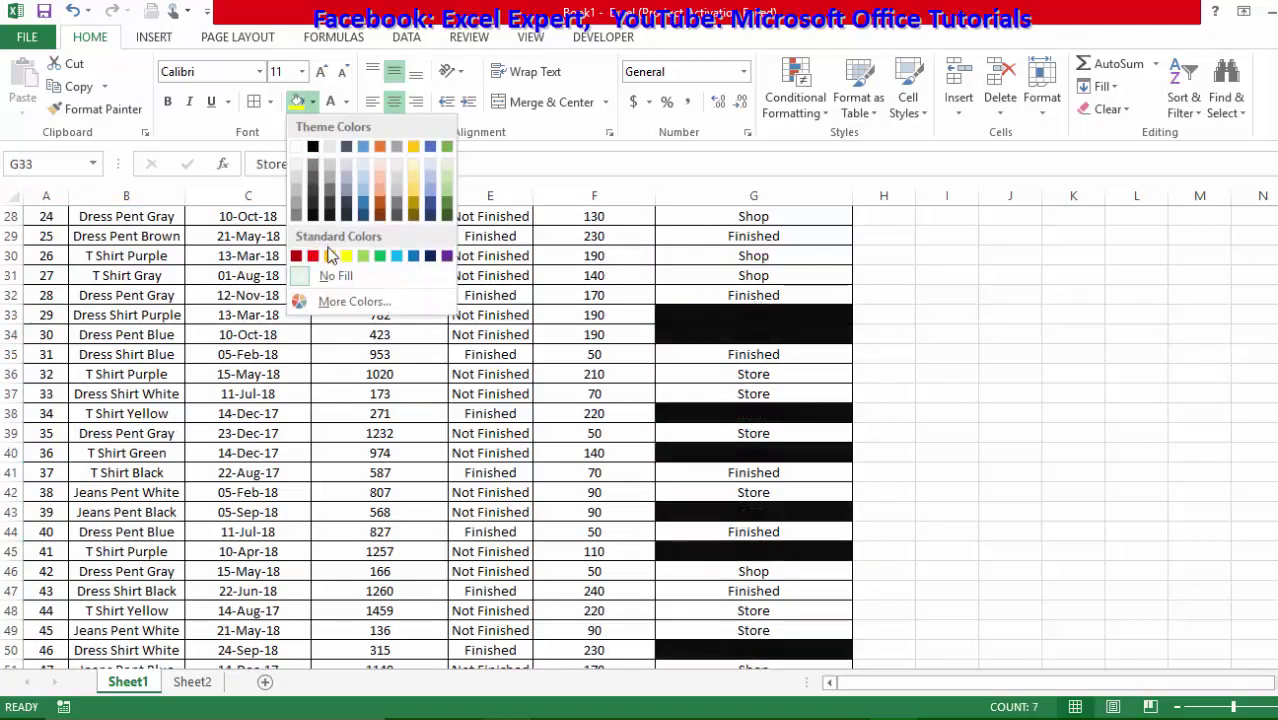
{"action": "left_click", "coordinate": [313, 256]}
{"action": "scroll", "coordinate": [368, 456], "scroll_direction": "up", "scroll_amount": 8}
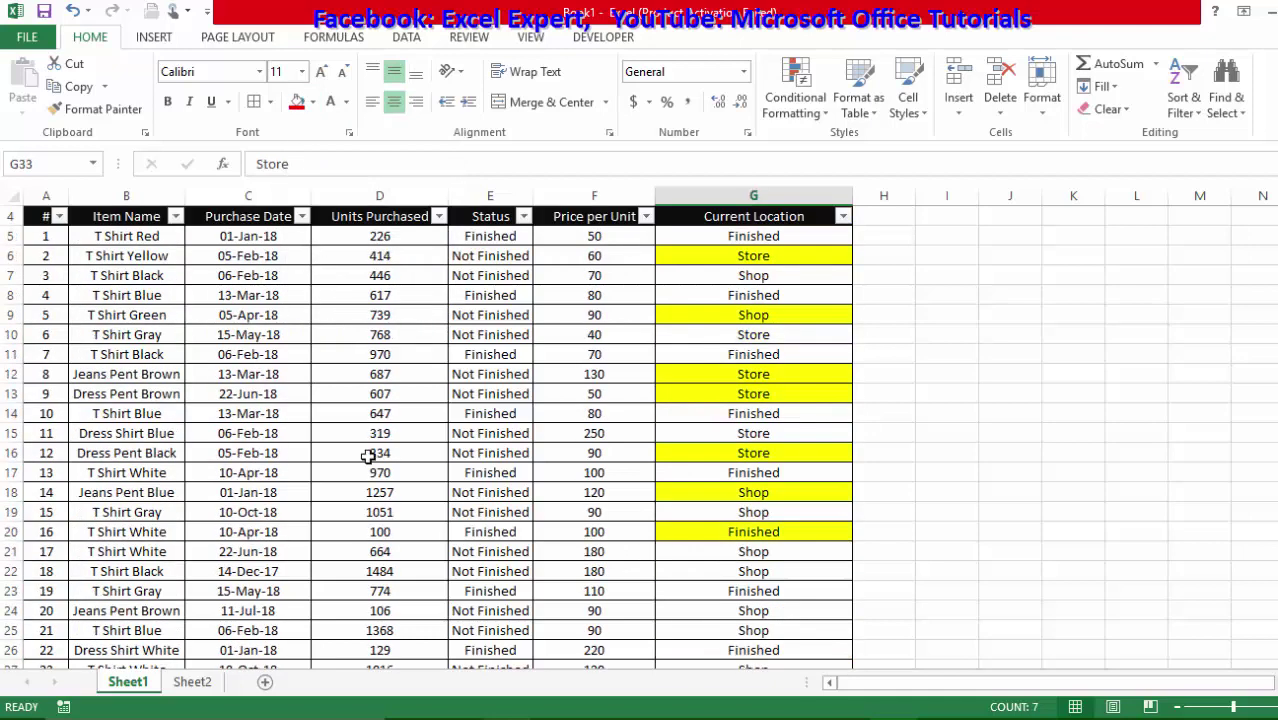
{"action": "scroll", "coordinate": [368, 456], "scroll_direction": "up", "scroll_amount": 1}
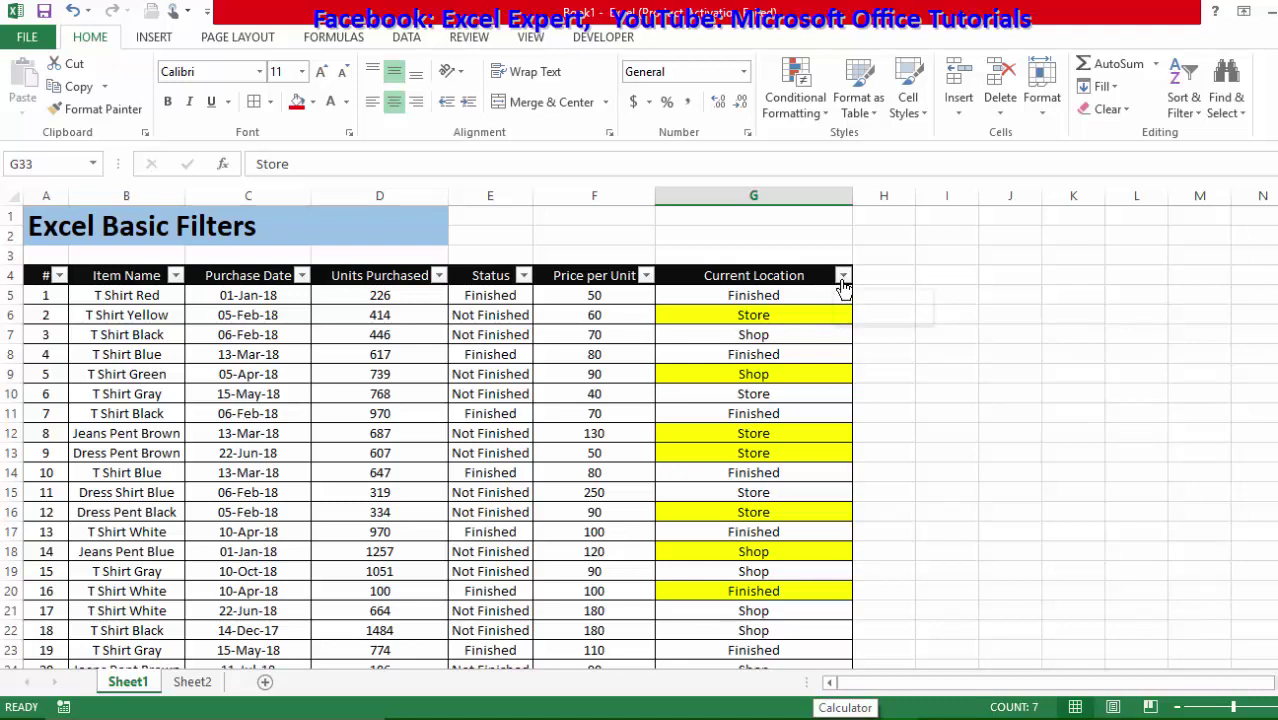
- Filter the Current Location column by the yellow cell color
{"action": "left_click", "coordinate": [843, 278]}
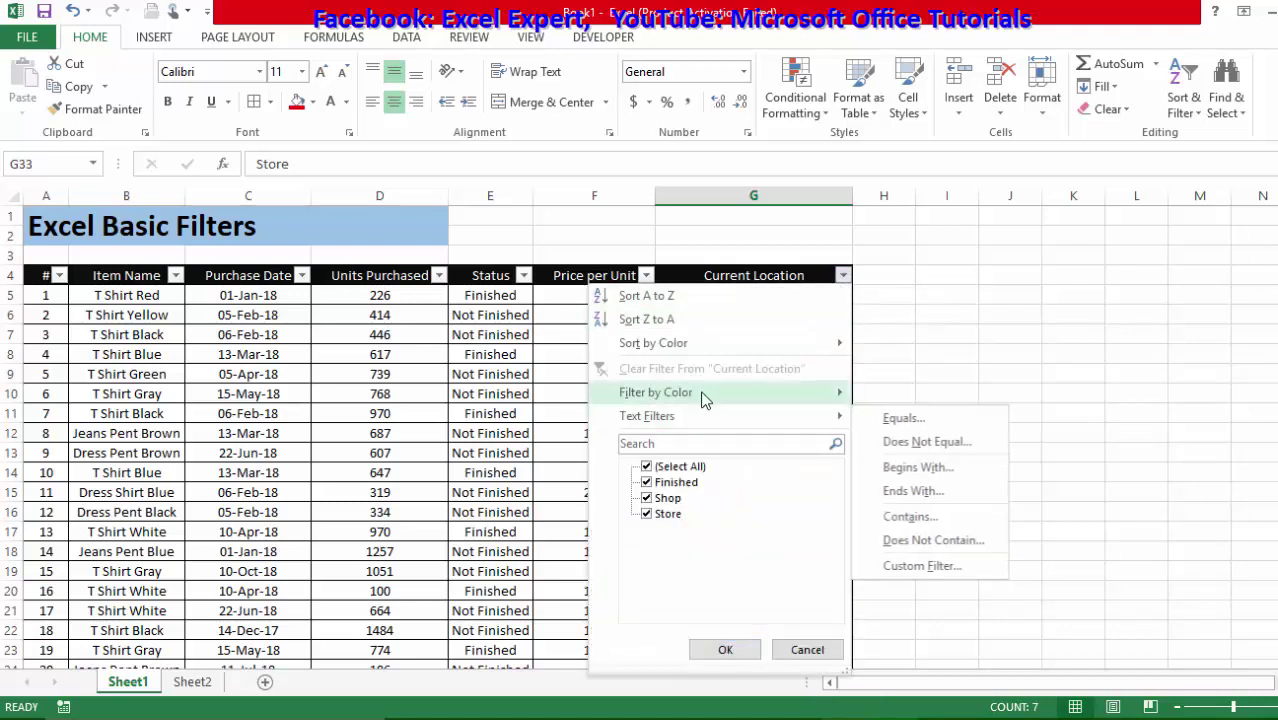
{"action": "mouse_move", "coordinate": [706, 398]}
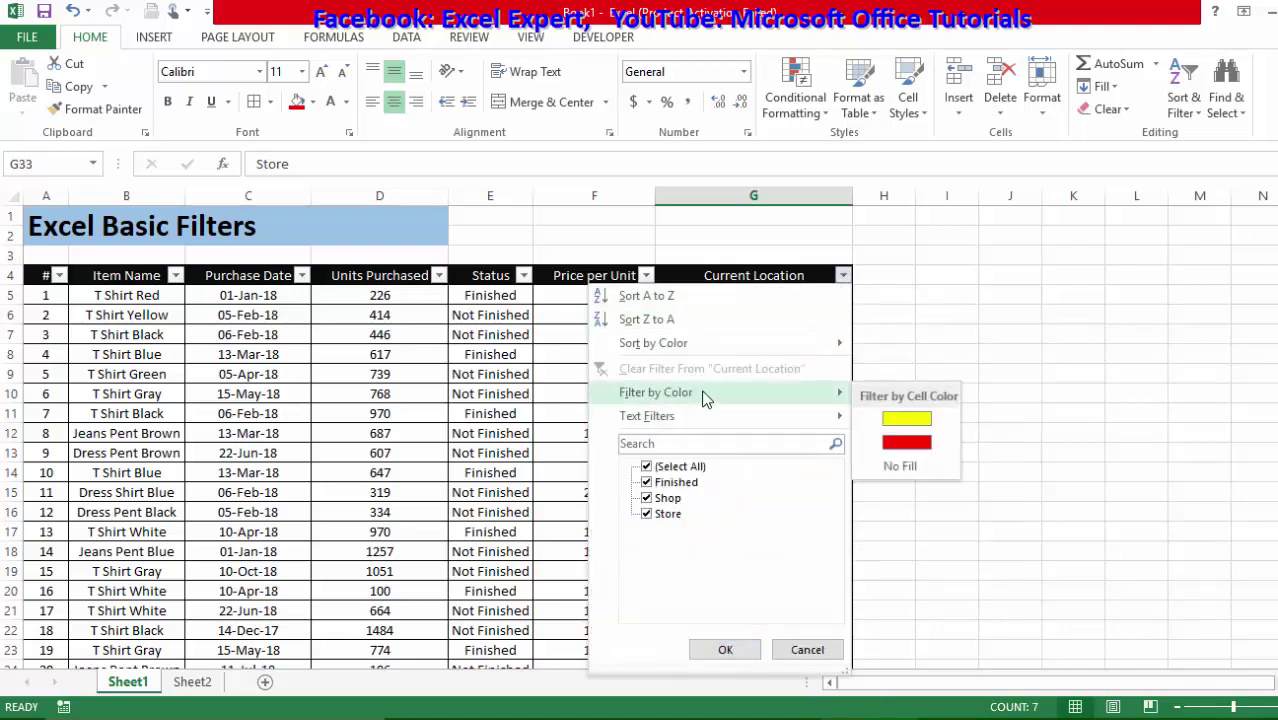
{"action": "left_click", "coordinate": [921, 430]}
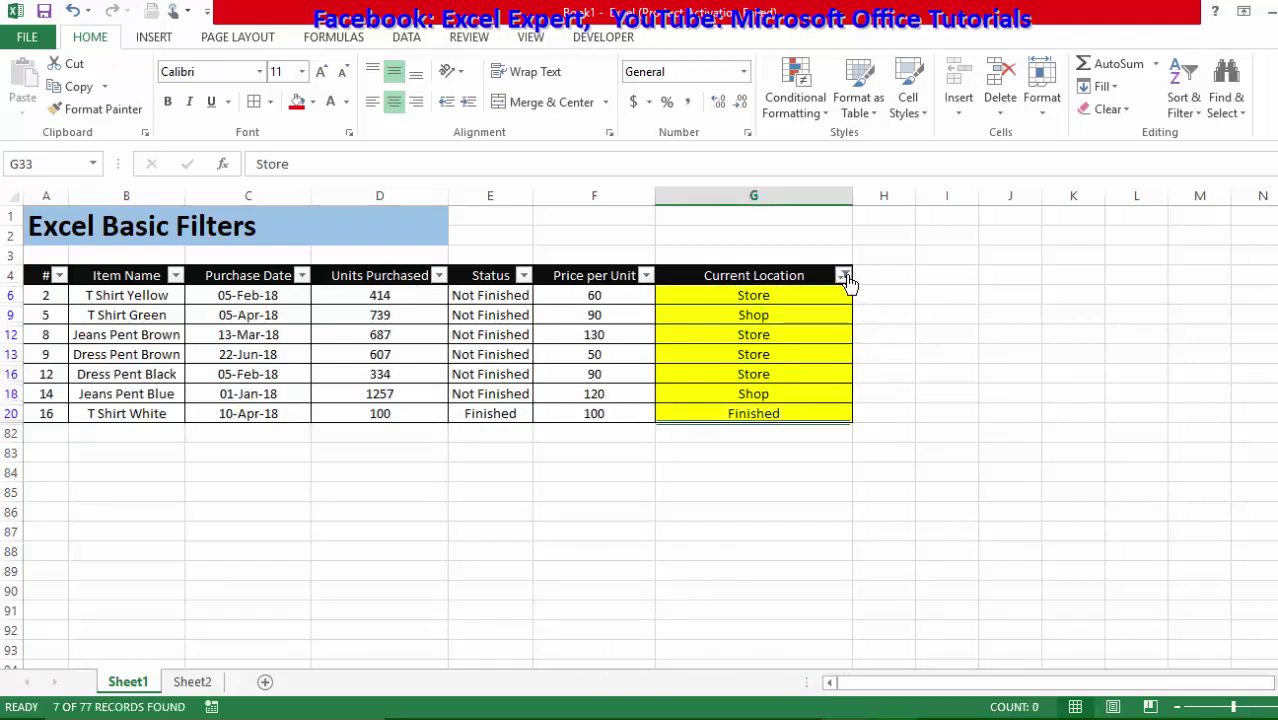
- Change the Current Location color filter to the red cell color and look through the filtered rows
{"action": "left_click", "coordinate": [845, 277]}
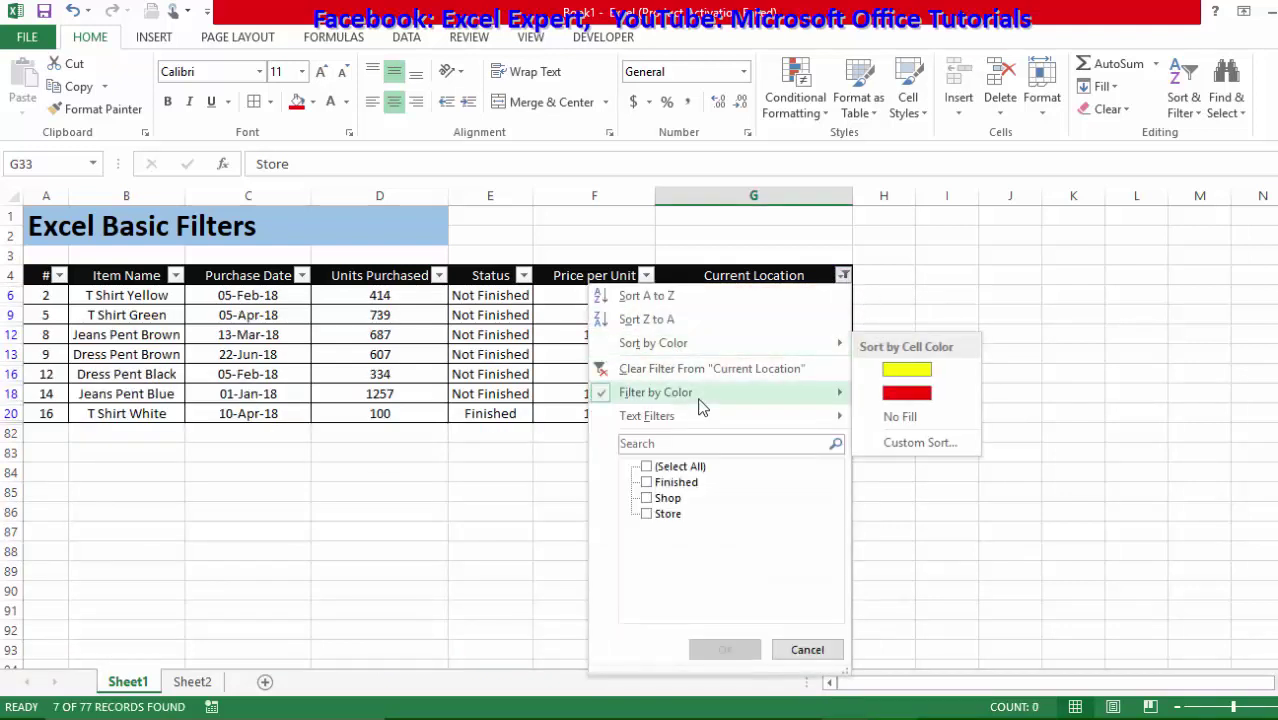
{"action": "mouse_move", "coordinate": [702, 406]}
{"action": "left_click", "coordinate": [922, 436]}
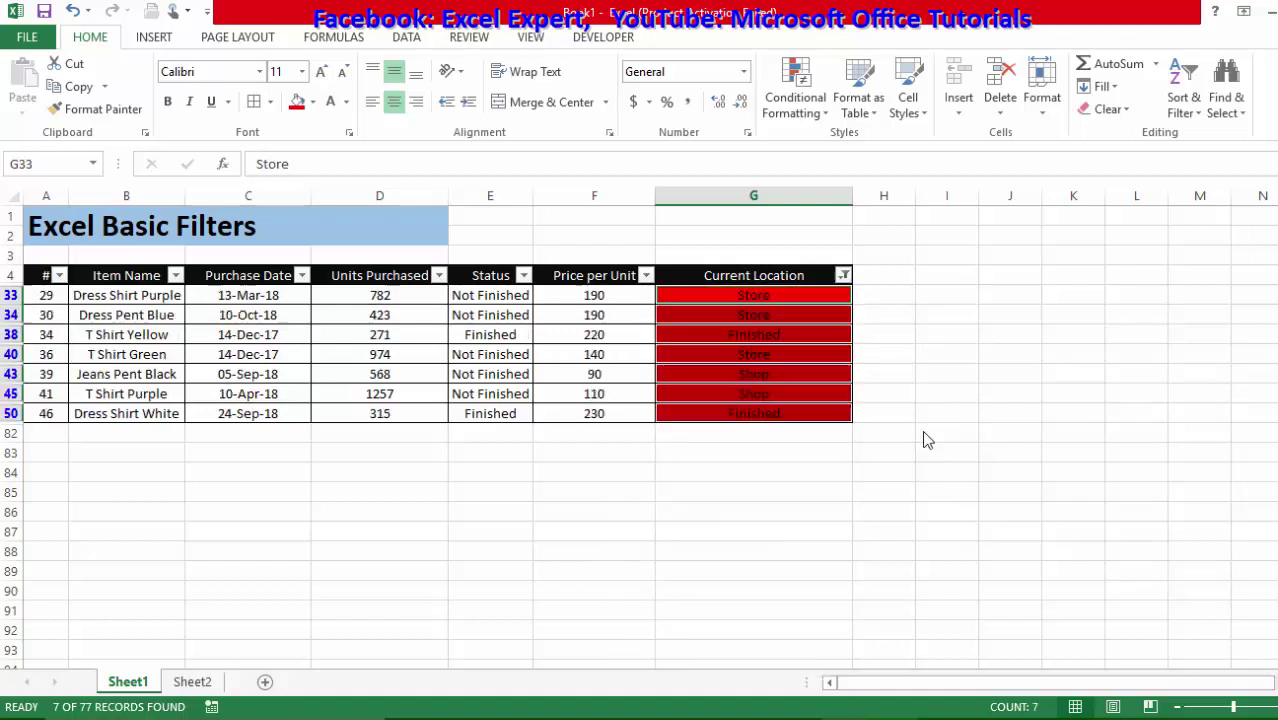
{"action": "left_click_drag", "start_coordinate": [785, 388], "coordinate": [785, 374]}
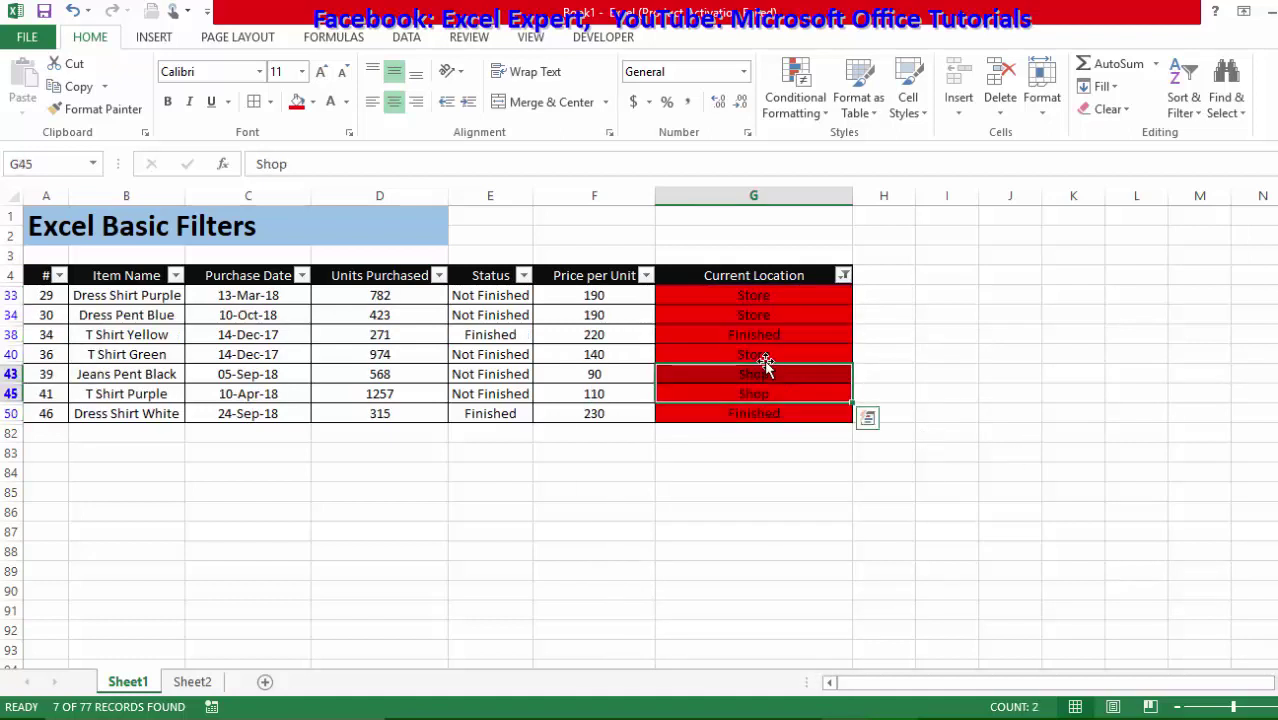
{"action": "key", "text": "Up"}
{"action": "key", "text": "Up"}
{"action": "key", "text": "Up"}
{"action": "key", "text": "Up"}
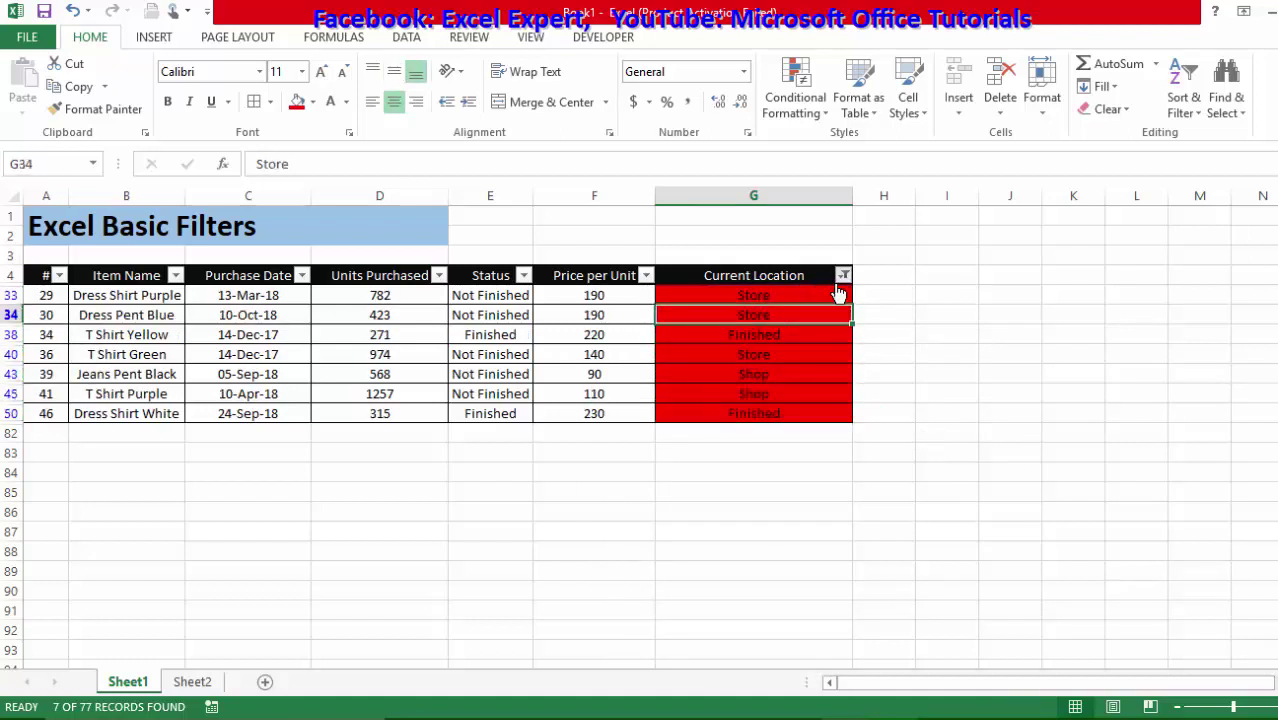
- Clear the color filter from the table so all rows are listed, and select cell G9
{"action": "left_click", "coordinate": [843, 276]}
{"action": "left_click", "coordinate": [1181, 103]}
{"action": "left_click", "coordinate": [1183, 100]}
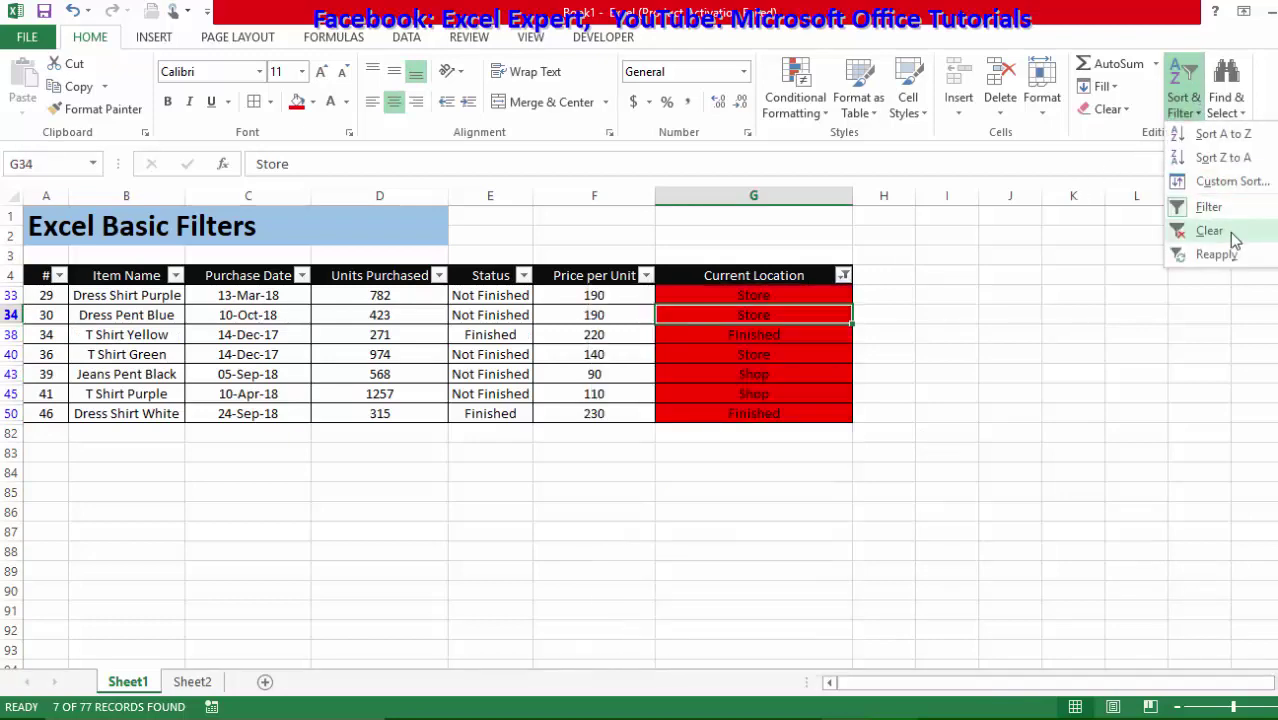
{"action": "left_click", "coordinate": [1234, 240]}
{"action": "left_click", "coordinate": [747, 374]}
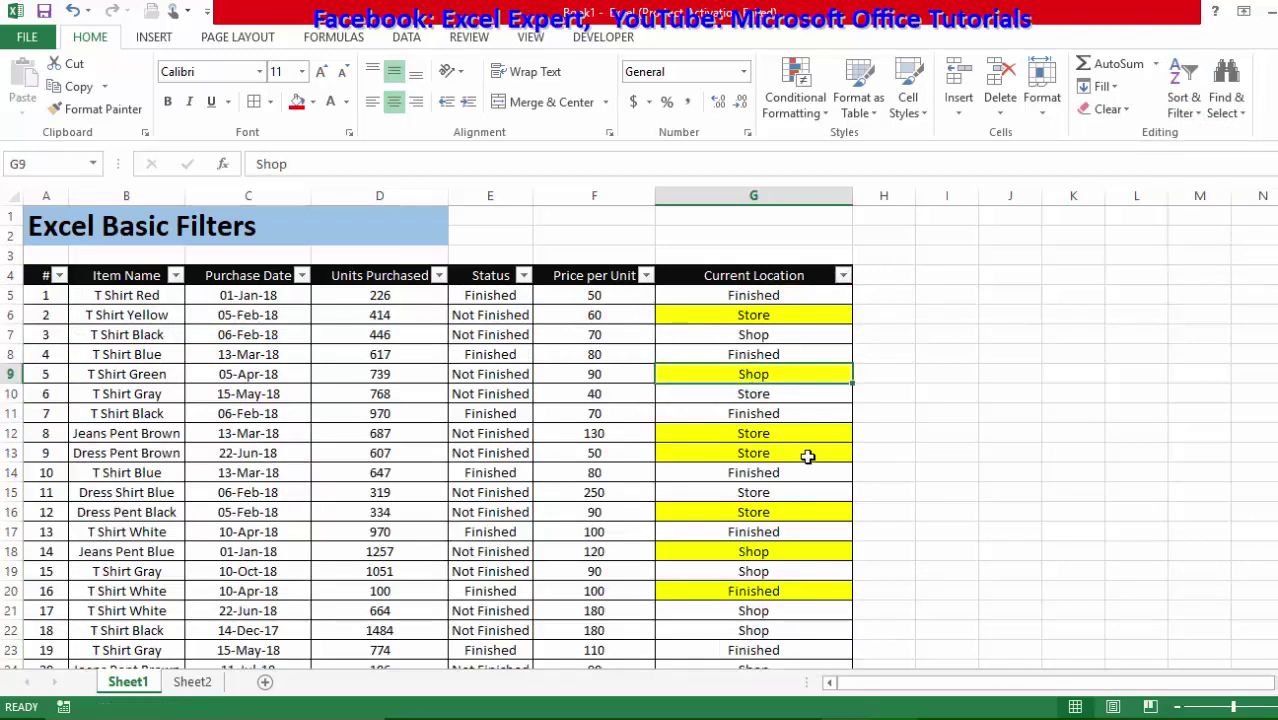
- Sort the table by cell color on Current Location with the yellow cells on top
{"action": "left_click", "coordinate": [843, 276]}
{"action": "mouse_move", "coordinate": [806, 345]}
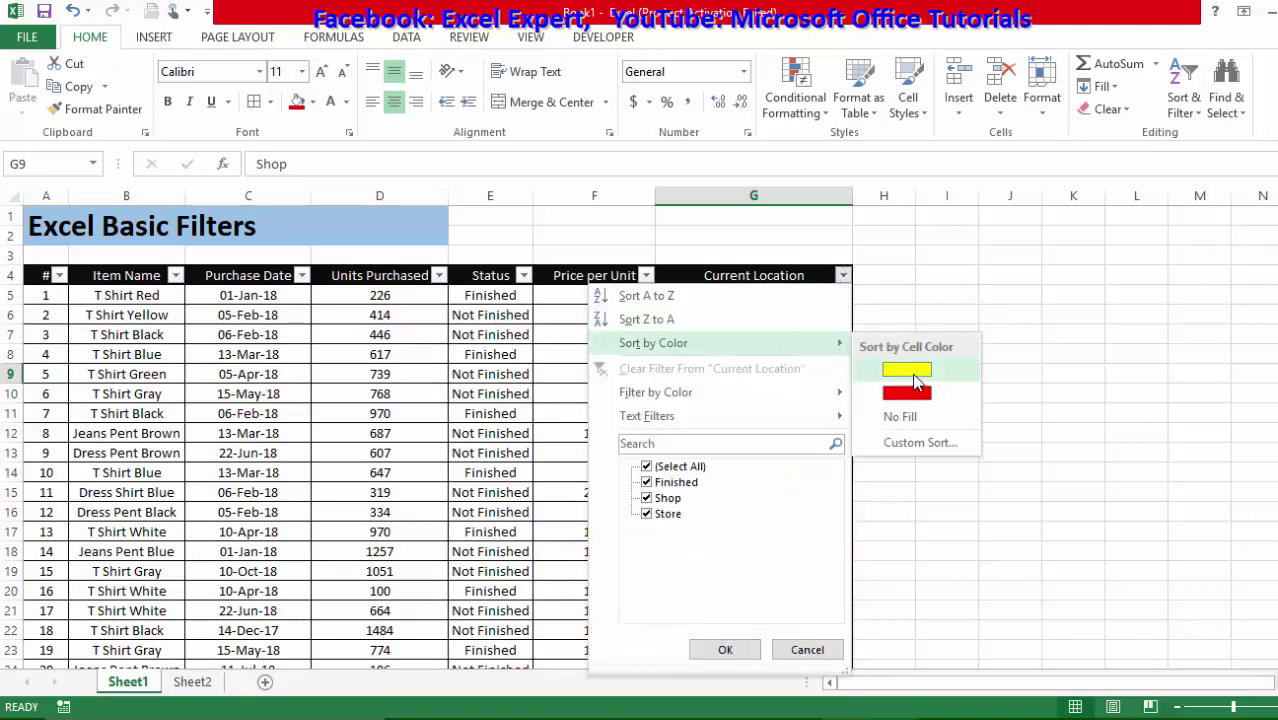
{"action": "left_click", "coordinate": [907, 371]}
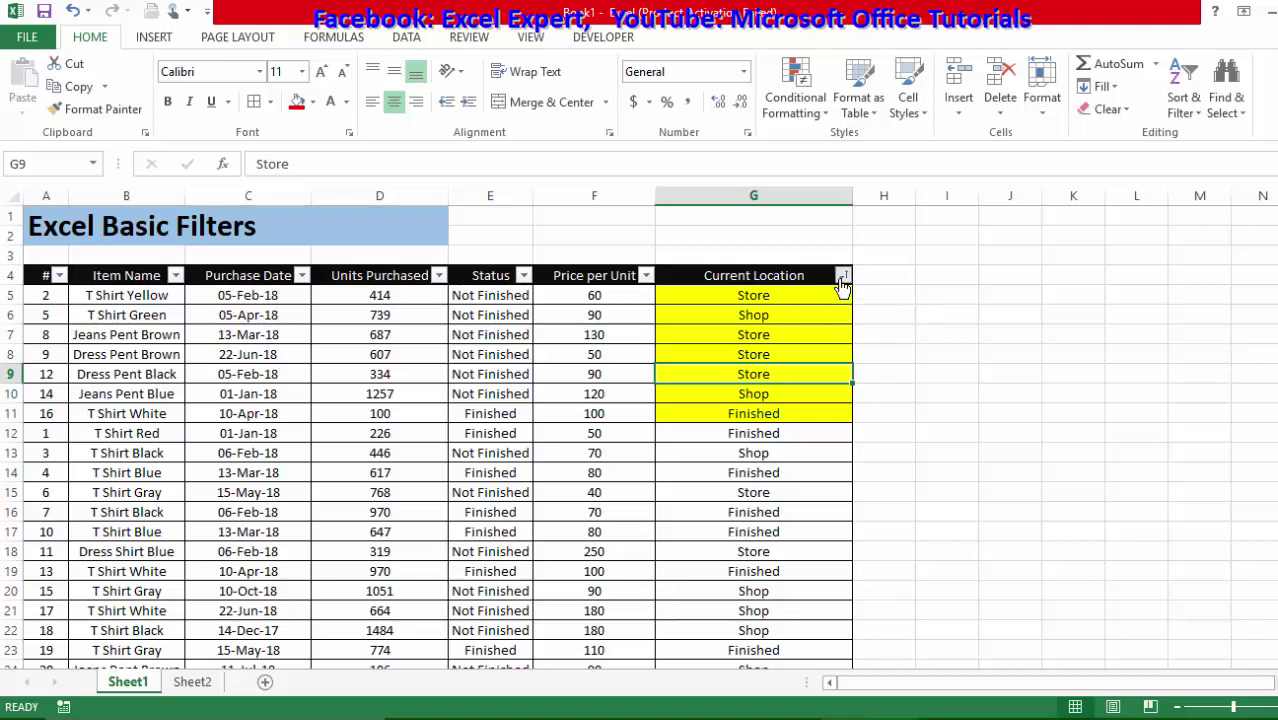
- Sort the table by cell color on Current Location with the red cells on top and check the red block
{"action": "left_click", "coordinate": [843, 276]}
{"action": "mouse_move", "coordinate": [828, 354]}
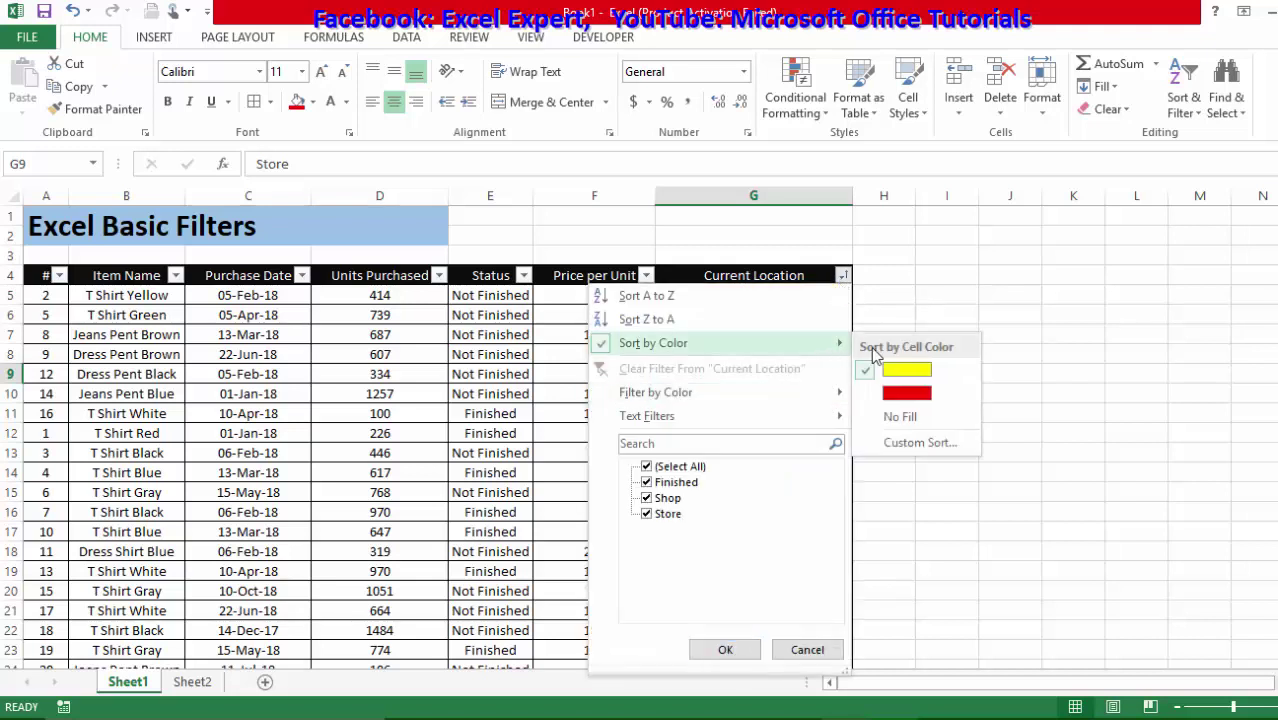
{"action": "left_click", "coordinate": [898, 395]}
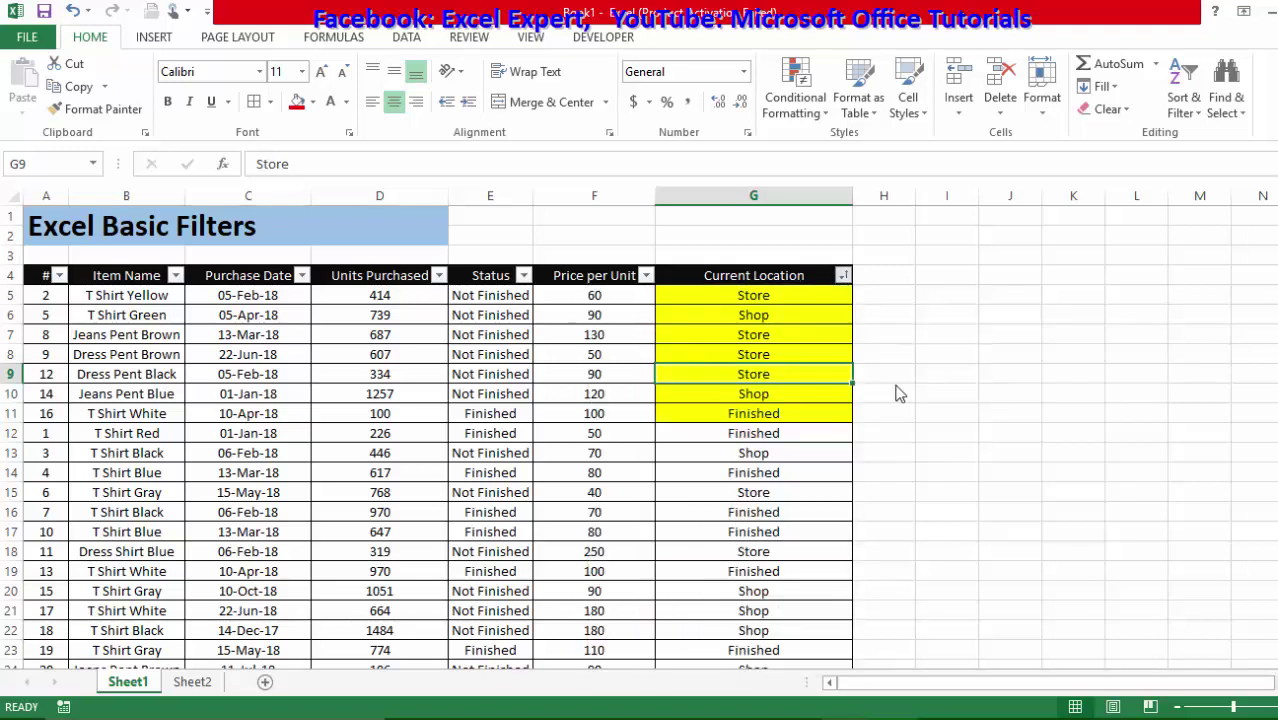
{"action": "left_click_drag", "start_coordinate": [799, 295], "coordinate": [820, 413]}
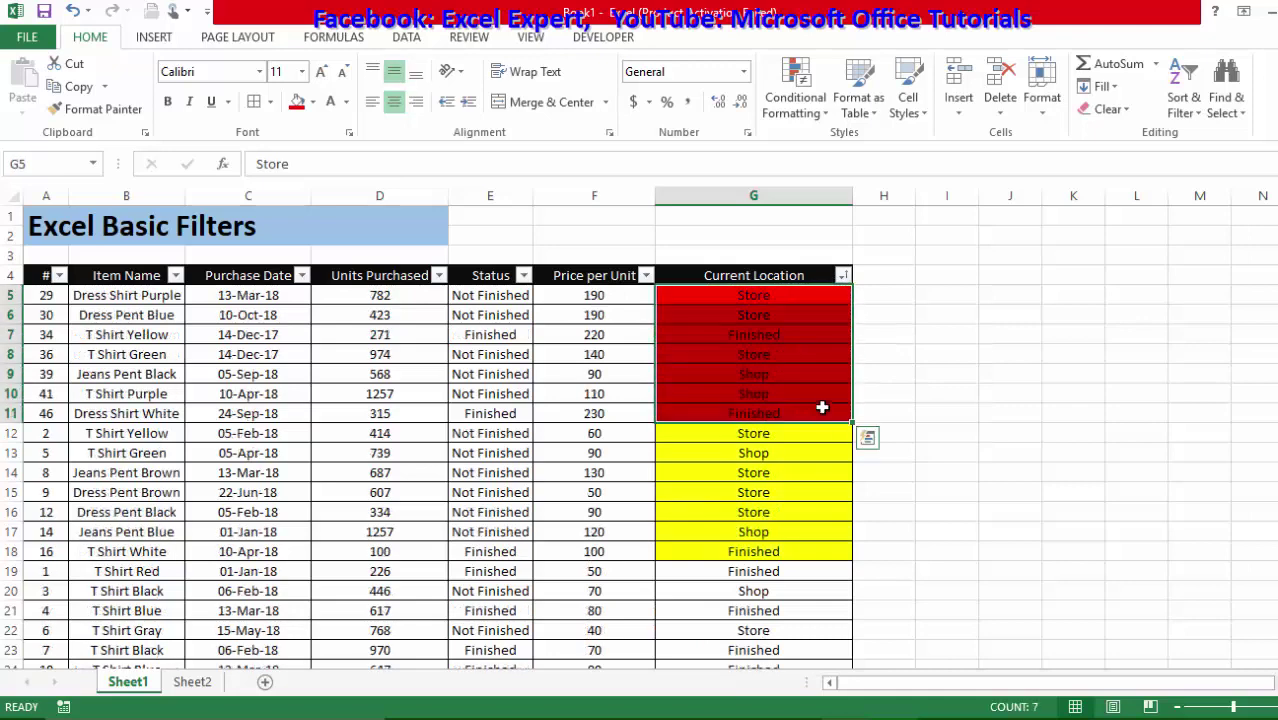
{"action": "left_click", "coordinate": [788, 360]}
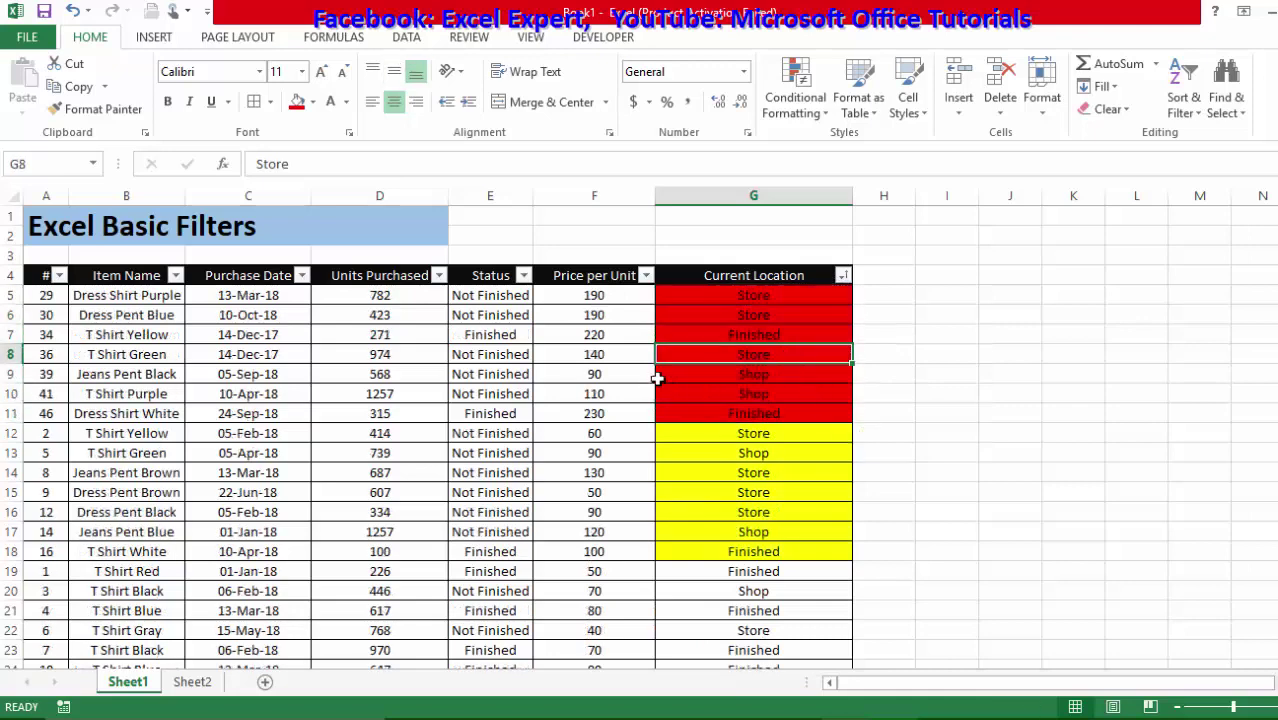
- Sort the table by Price per Unit from smallest to largest and check the order of the prices
{"action": "left_click", "coordinate": [645, 276]}
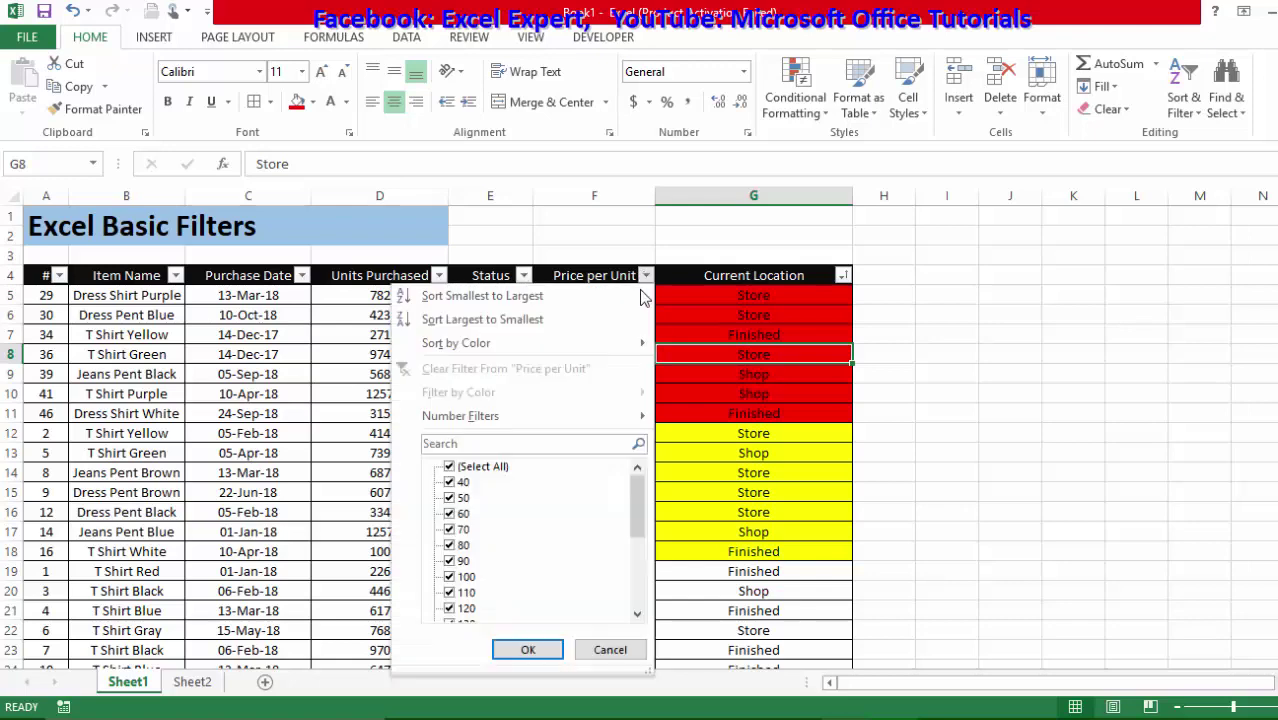
{"action": "left_click", "coordinate": [537, 298]}
{"action": "left_click_drag", "start_coordinate": [594, 314], "coordinate": [594, 617]}
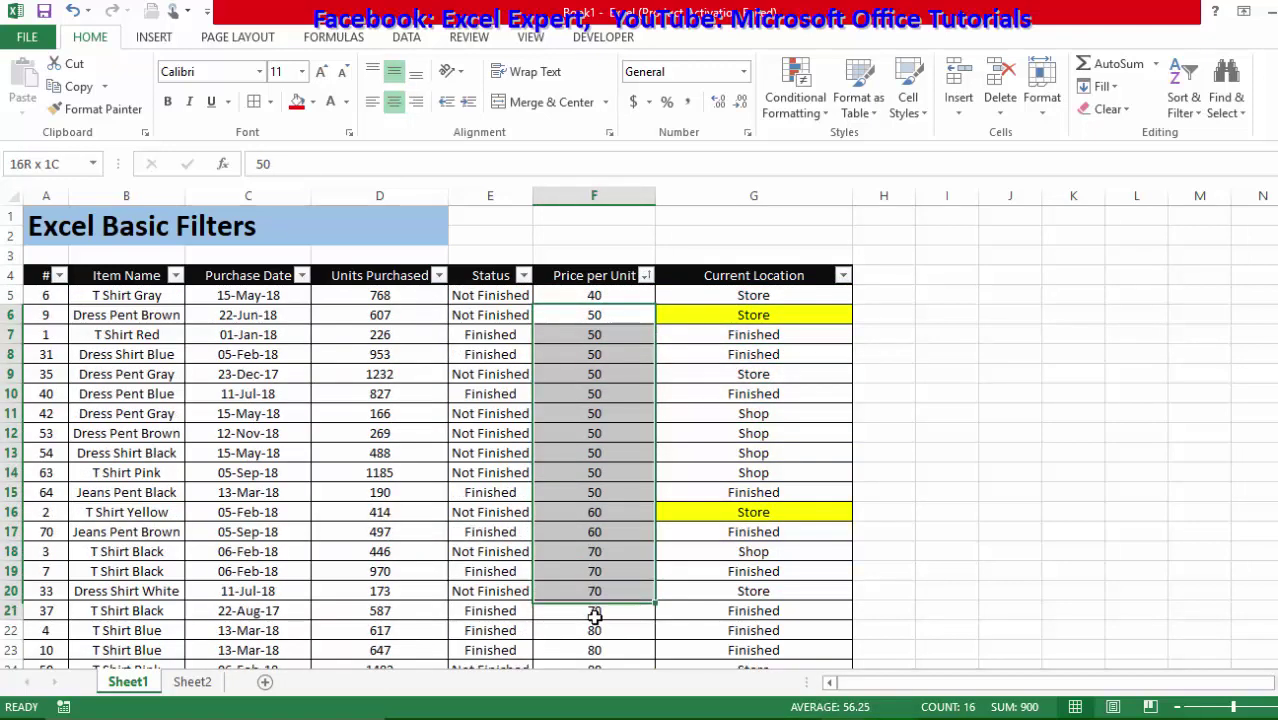
{"action": "left_click", "coordinate": [645, 472]}
- Sort the table by Price per Unit from largest to smallest and look over the highest prices
{"action": "left_click", "coordinate": [645, 275]}
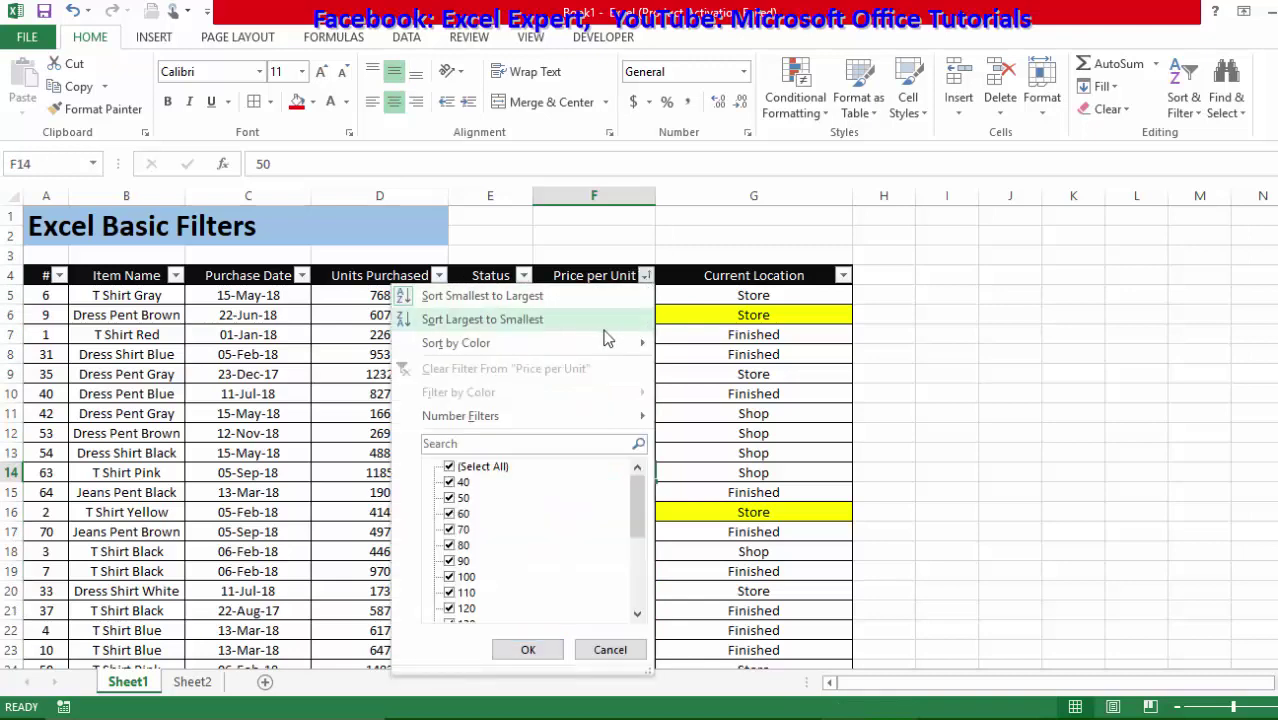
{"action": "left_click", "coordinate": [600, 318]}
{"action": "key", "text": "Up"}
{"action": "key", "text": "Up"}
{"action": "key", "text": "Up"}
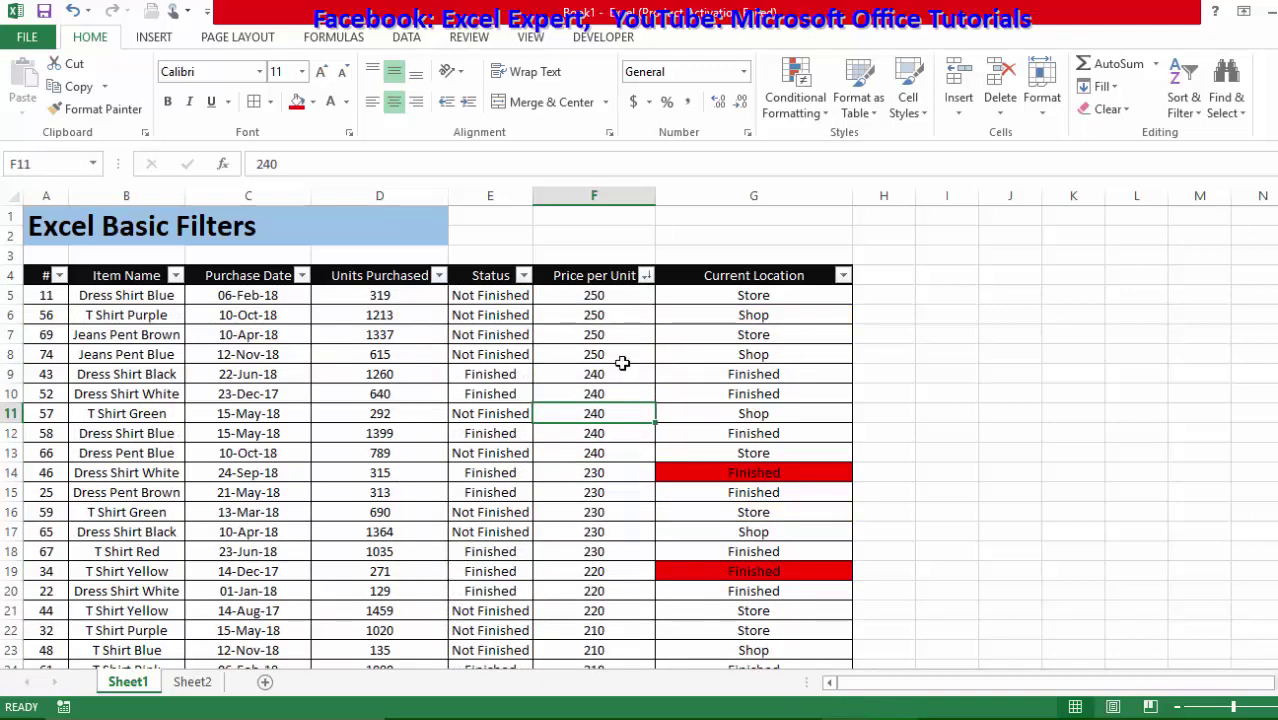
{"action": "left_click", "coordinate": [627, 380]}
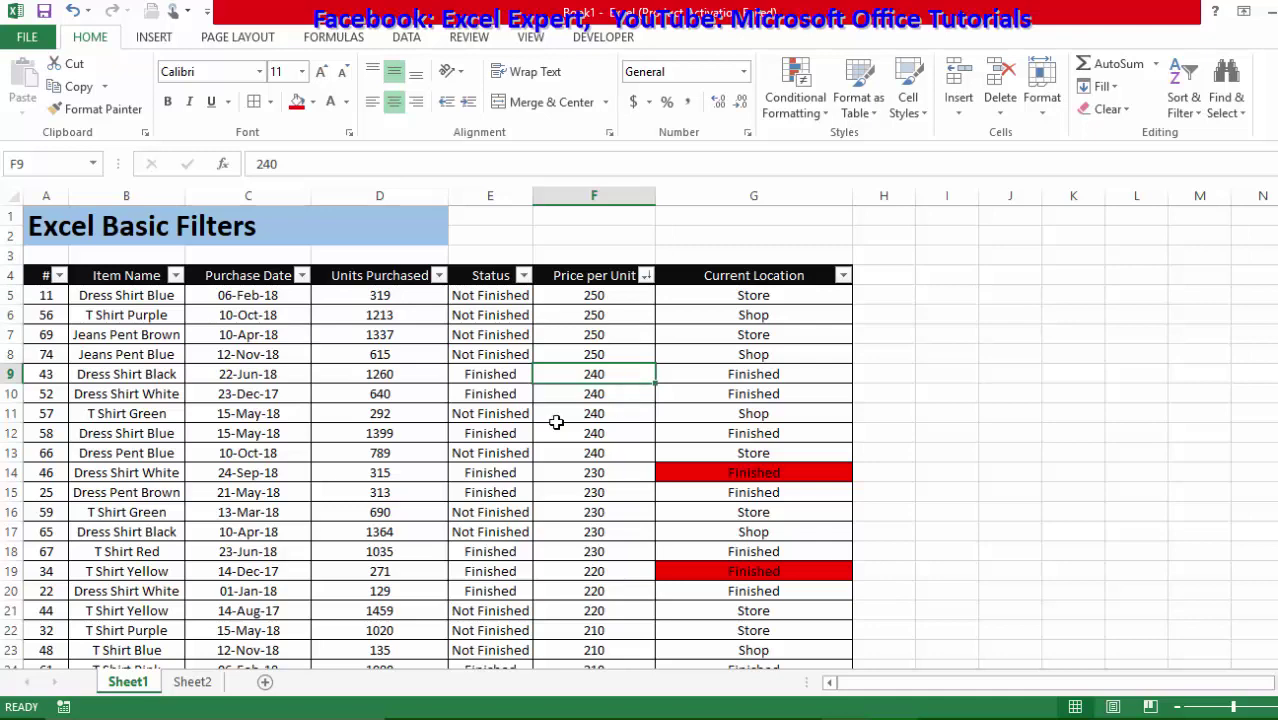
- Filter the Status column to show only Finished items and look over the filtered rows
{"action": "left_click", "coordinate": [523, 276]}
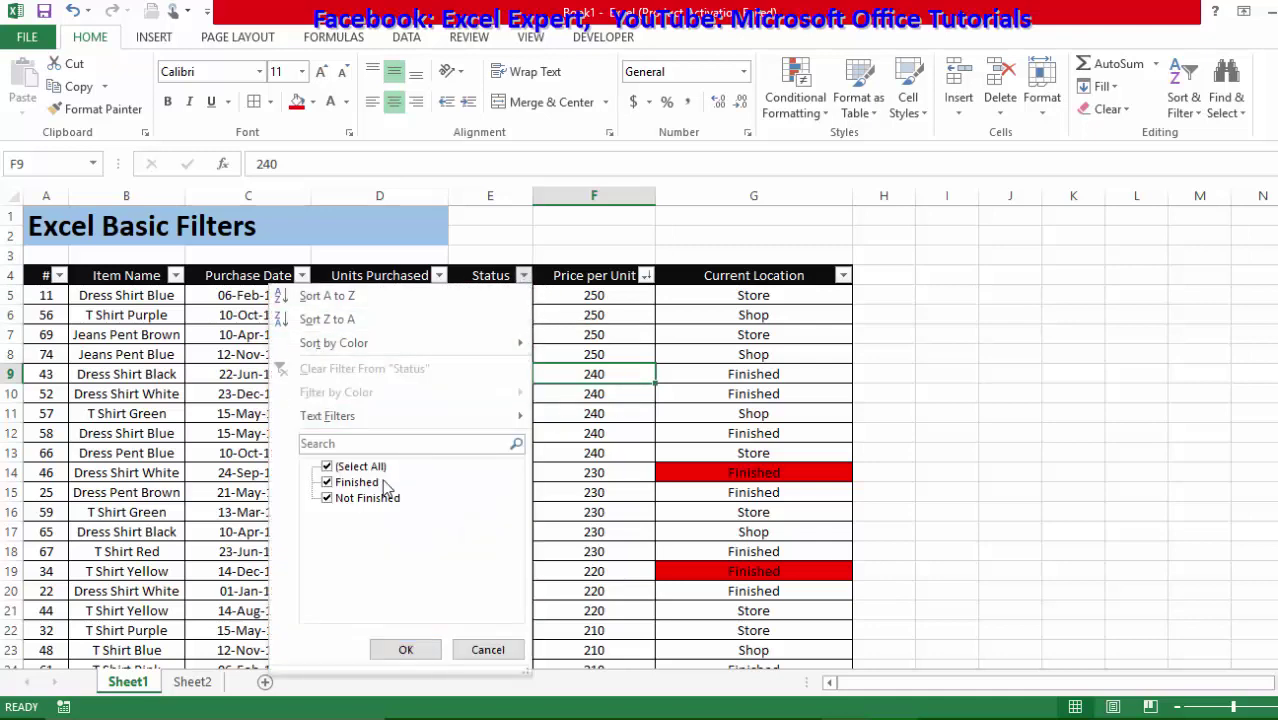
{"action": "left_click", "coordinate": [338, 466]}
{"action": "left_click", "coordinate": [345, 482]}
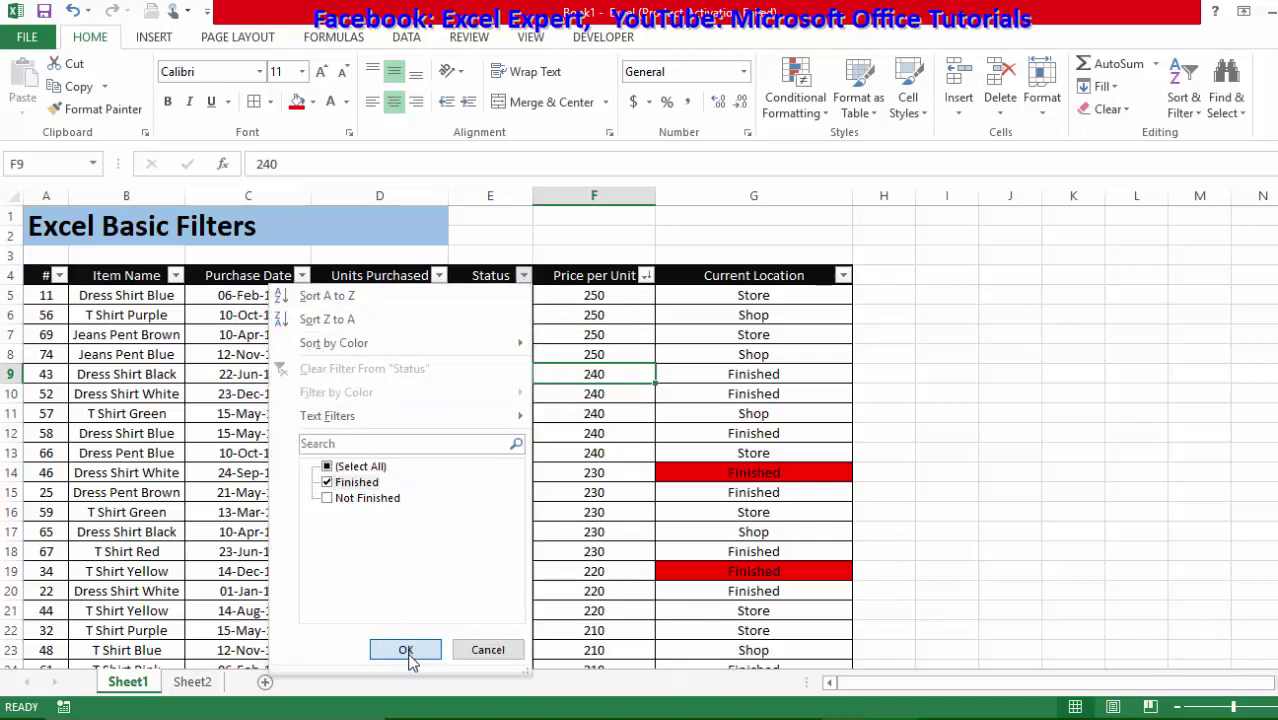
{"action": "left_click", "coordinate": [405, 651]}
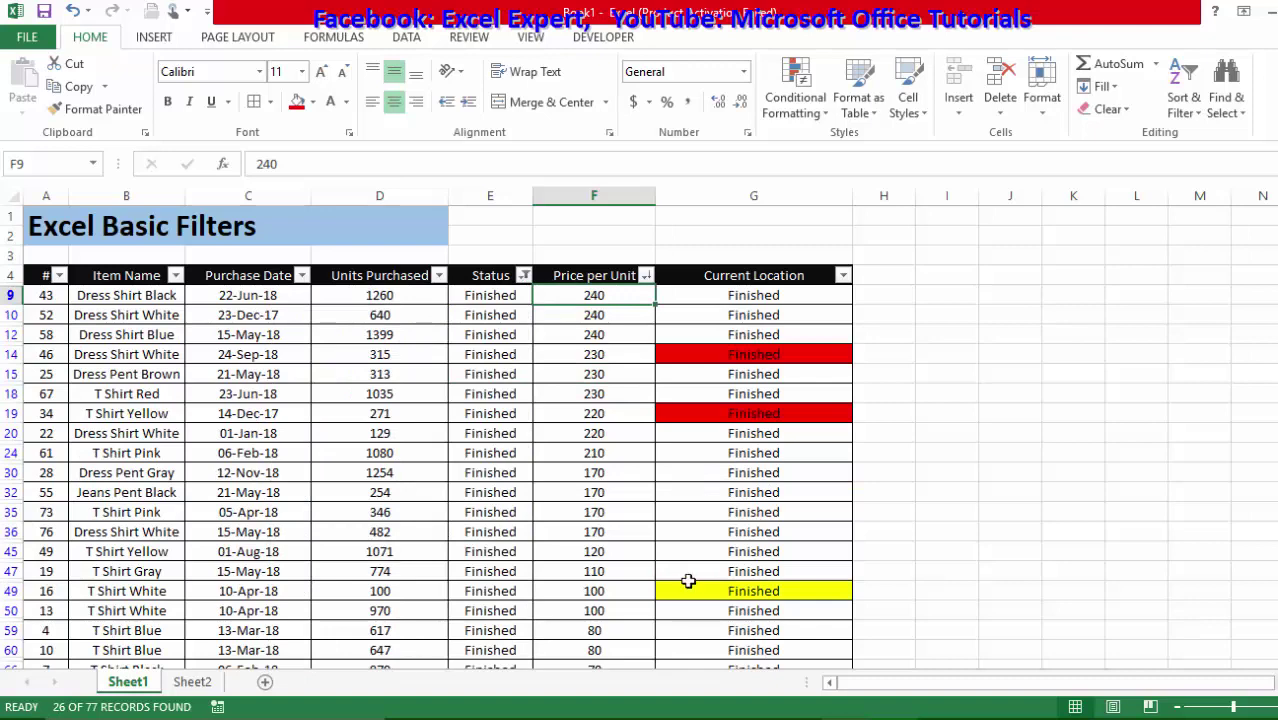
{"action": "scroll", "coordinate": [438, 379], "scroll_direction": "down", "scroll_amount": 4}
{"action": "scroll", "coordinate": [424, 390], "scroll_direction": "up", "scroll_amount": 4}
- Copy the filtered table from its header row to the last record and paste it into a new sheet at A1
{"action": "left_click", "coordinate": [38, 278]}
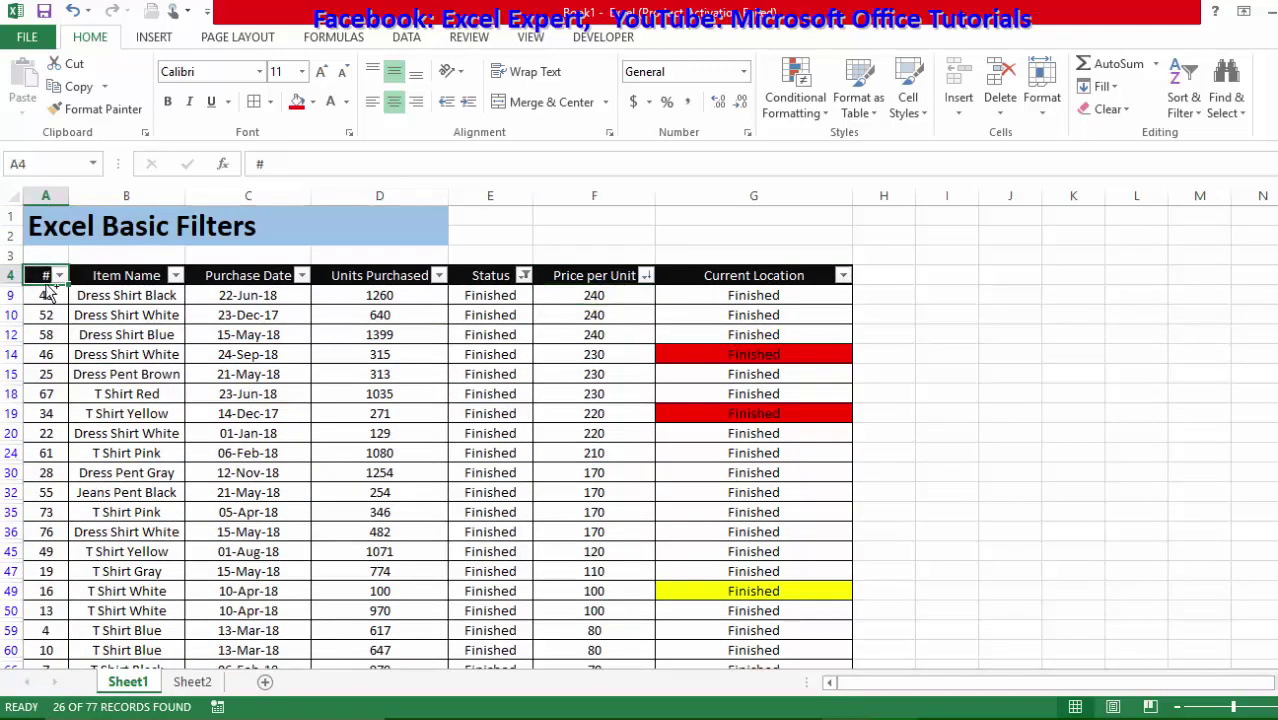
{"action": "key", "text": "ctrl+shift+End"}
{"action": "key", "text": "ctrl+c"}
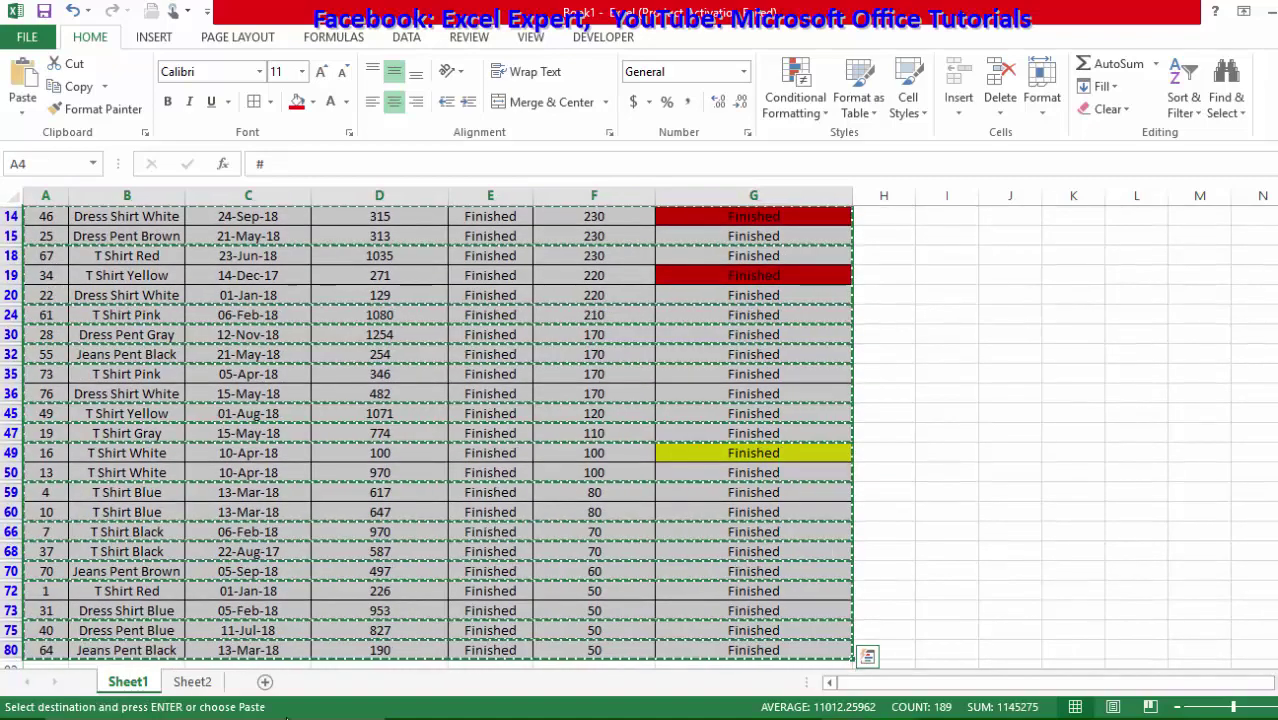
{"action": "left_click", "coordinate": [265, 681]}
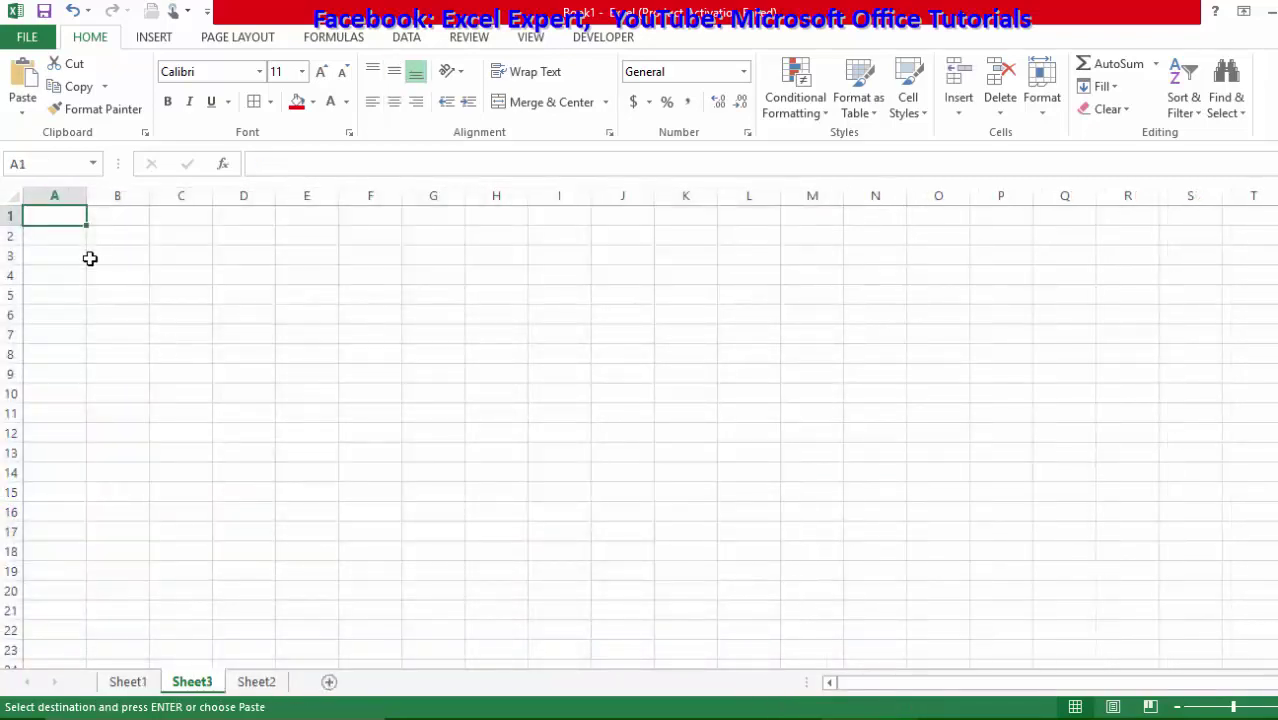
{"action": "key", "text": "ctrl+v"}
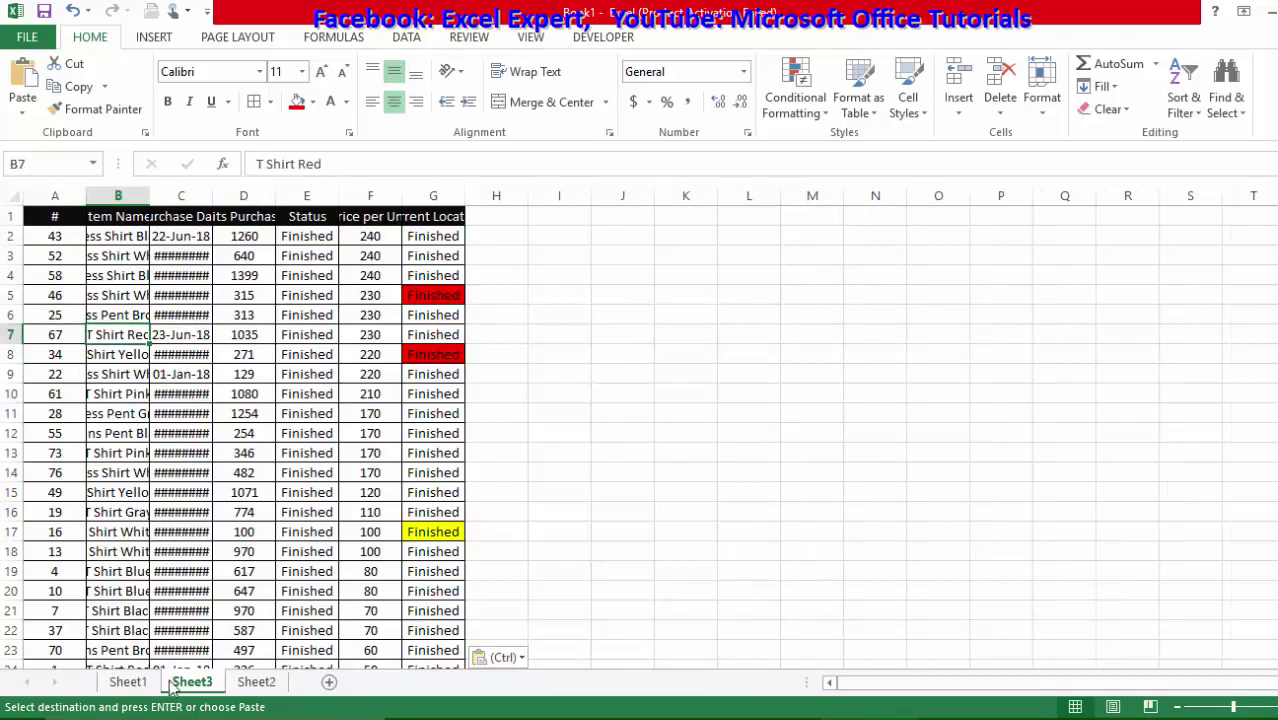
- Return to Sheet1, end the copy mode and select the visible filtered rows from row 9 to examine what was copied
{"action": "left_click", "coordinate": [126, 682]}
{"action": "scroll", "coordinate": [228, 530], "scroll_direction": "up", "scroll_amount": 5}
{"action": "left_click", "coordinate": [105, 420]}
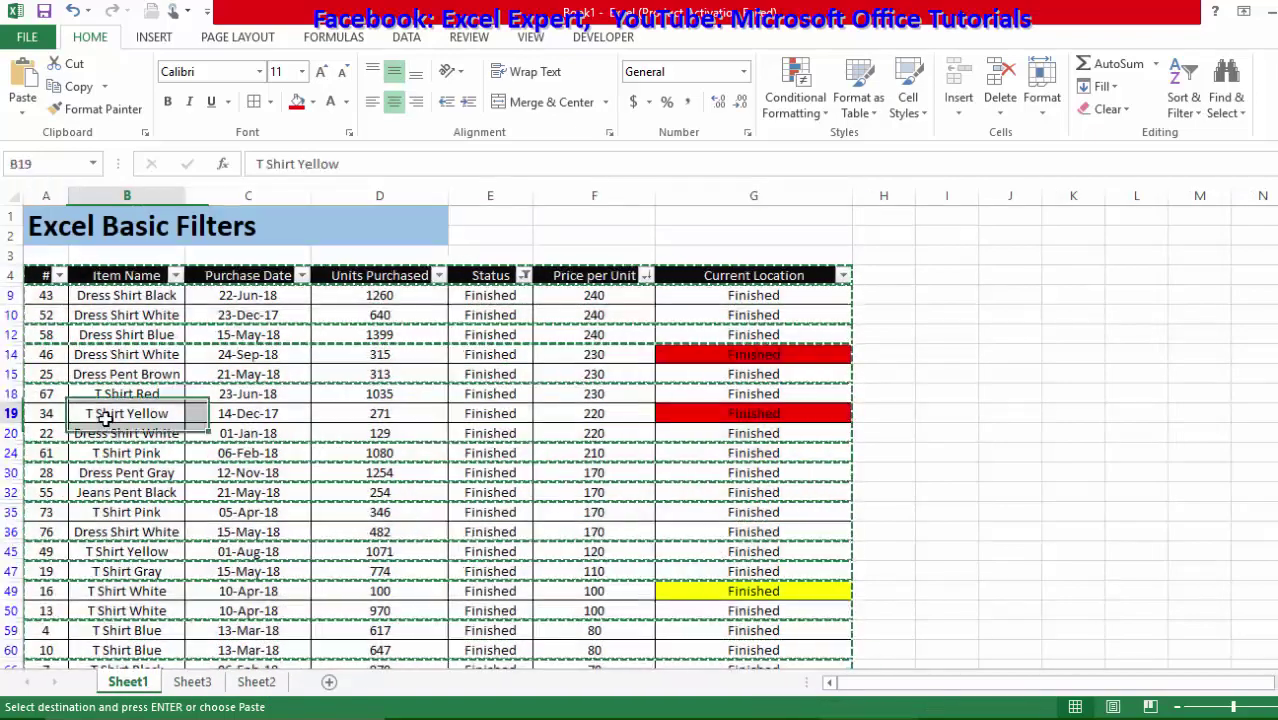
{"action": "key", "text": "Escape"}
{"action": "left_click_drag", "start_coordinate": [8, 295], "coordinate": [7, 551]}
{"action": "left_click", "coordinate": [128, 415]}
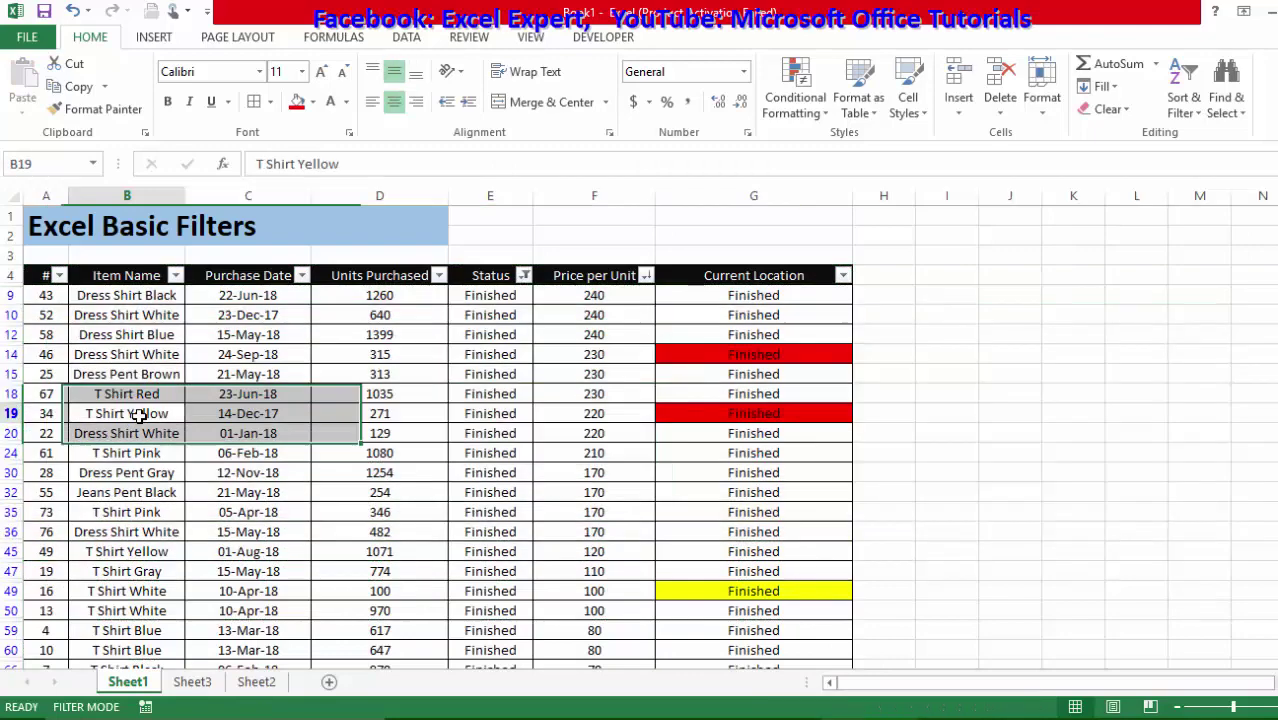
{"action": "left_click_drag", "start_coordinate": [8, 295], "coordinate": [5, 505]}
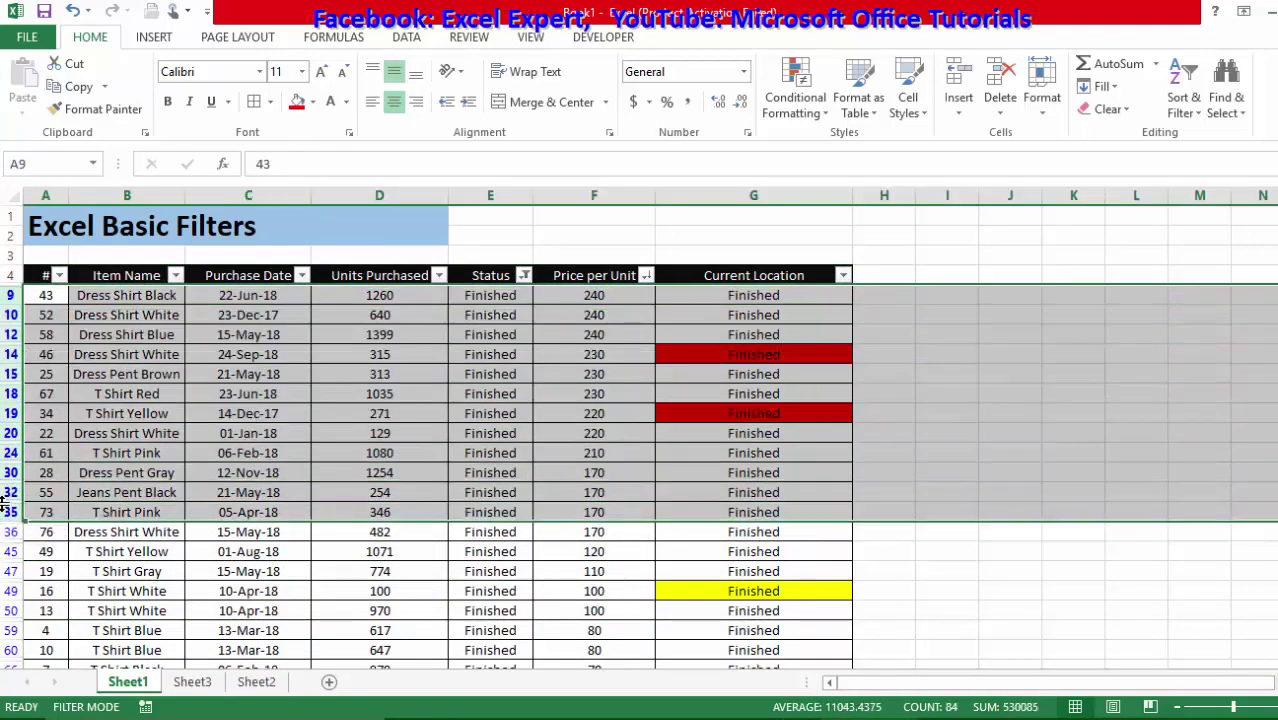
- Auto-fit the width of all columns on Sheet3 to their contents
{"action": "left_click", "coordinate": [252, 681]}
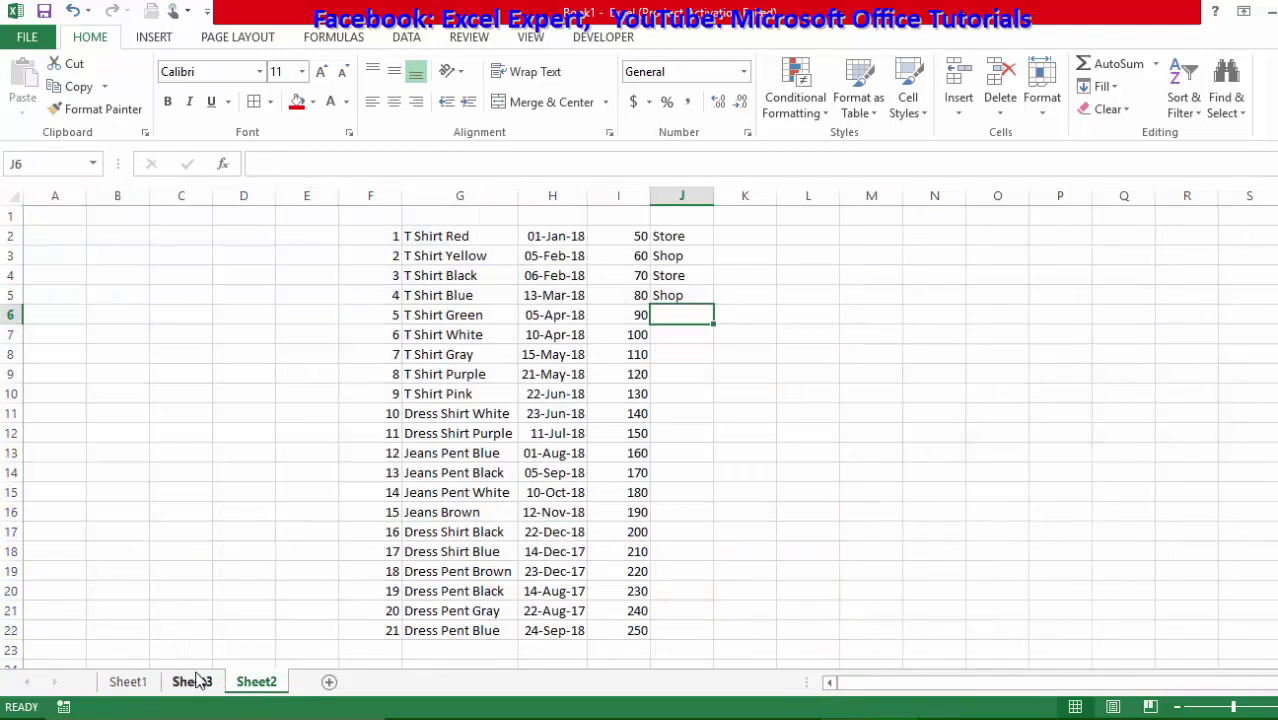
{"action": "left_click", "coordinate": [193, 681]}
{"action": "left_click", "coordinate": [11, 197]}
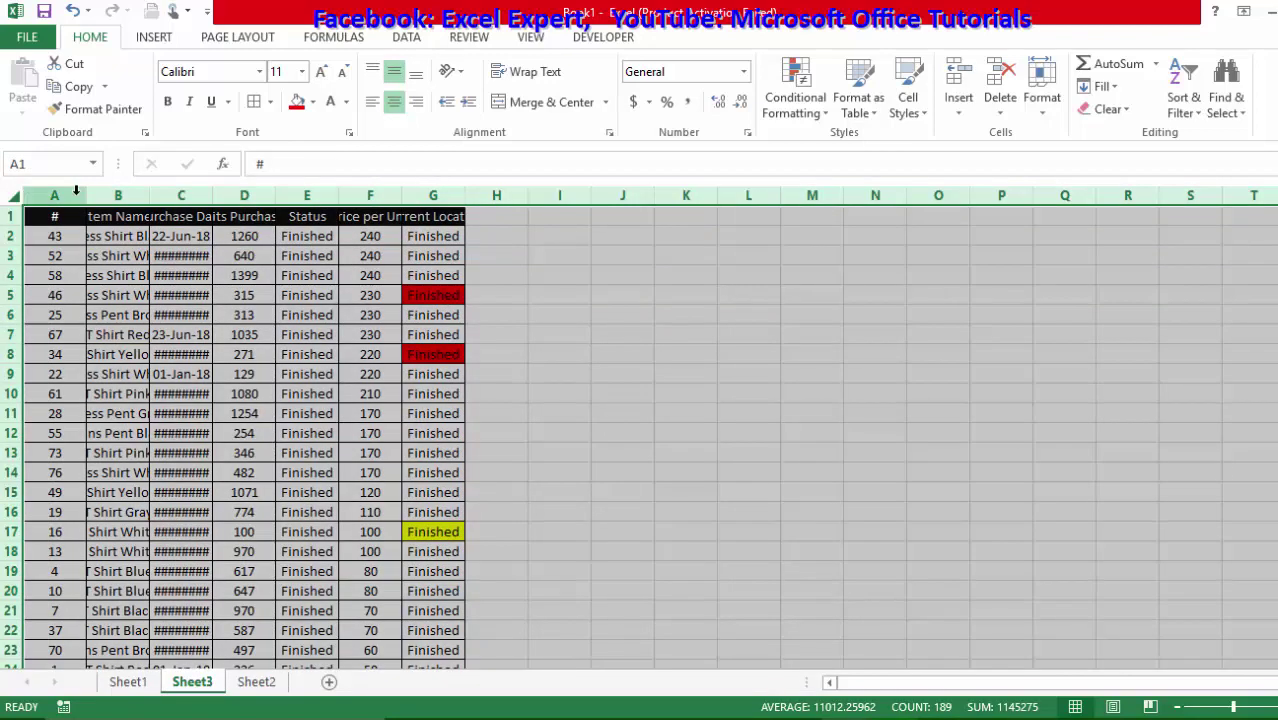
{"action": "double_click", "coordinate": [87, 195]}
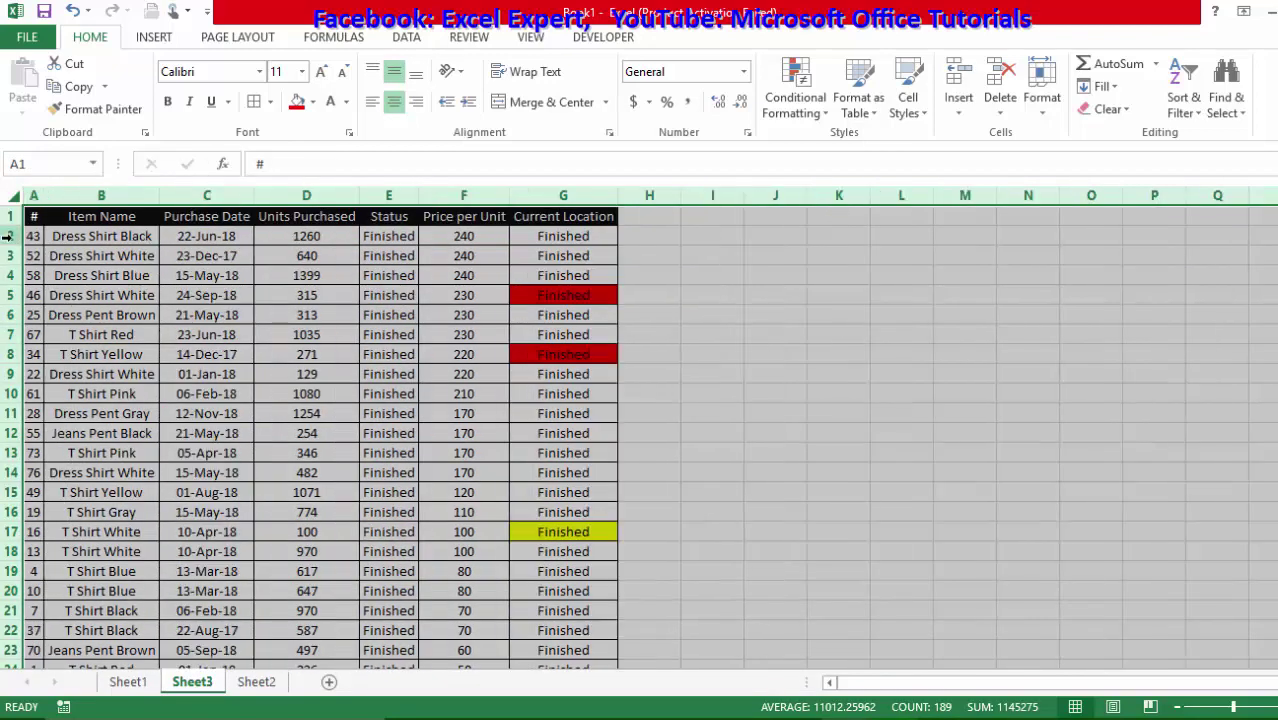
- Review the pasted Finished rows on Sheet3 from first to last, and return to Sheet1
{"action": "left_click_drag", "start_coordinate": [11, 236], "coordinate": [242, 511]}
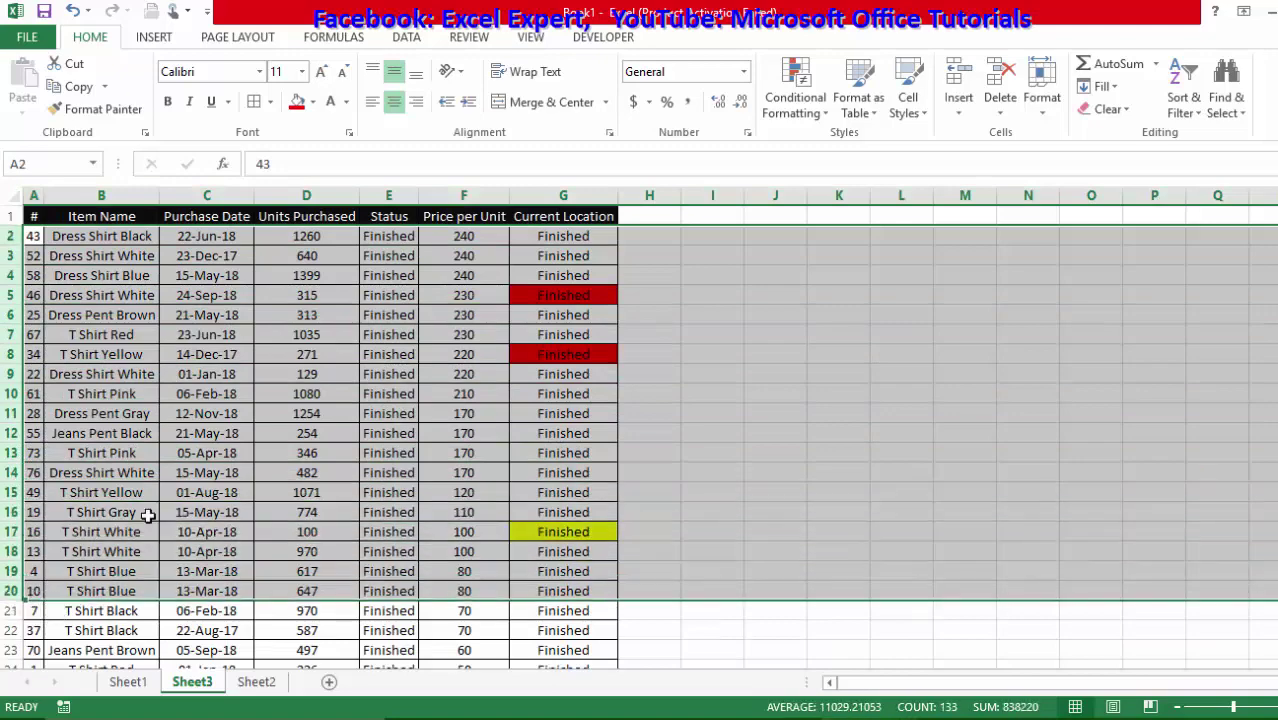
{"action": "left_click", "coordinate": [245, 472]}
{"action": "scroll", "coordinate": [305, 370], "scroll_direction": "down", "scroll_amount": 6}
{"action": "scroll", "coordinate": [305, 372], "scroll_direction": "up", "scroll_amount": 7}
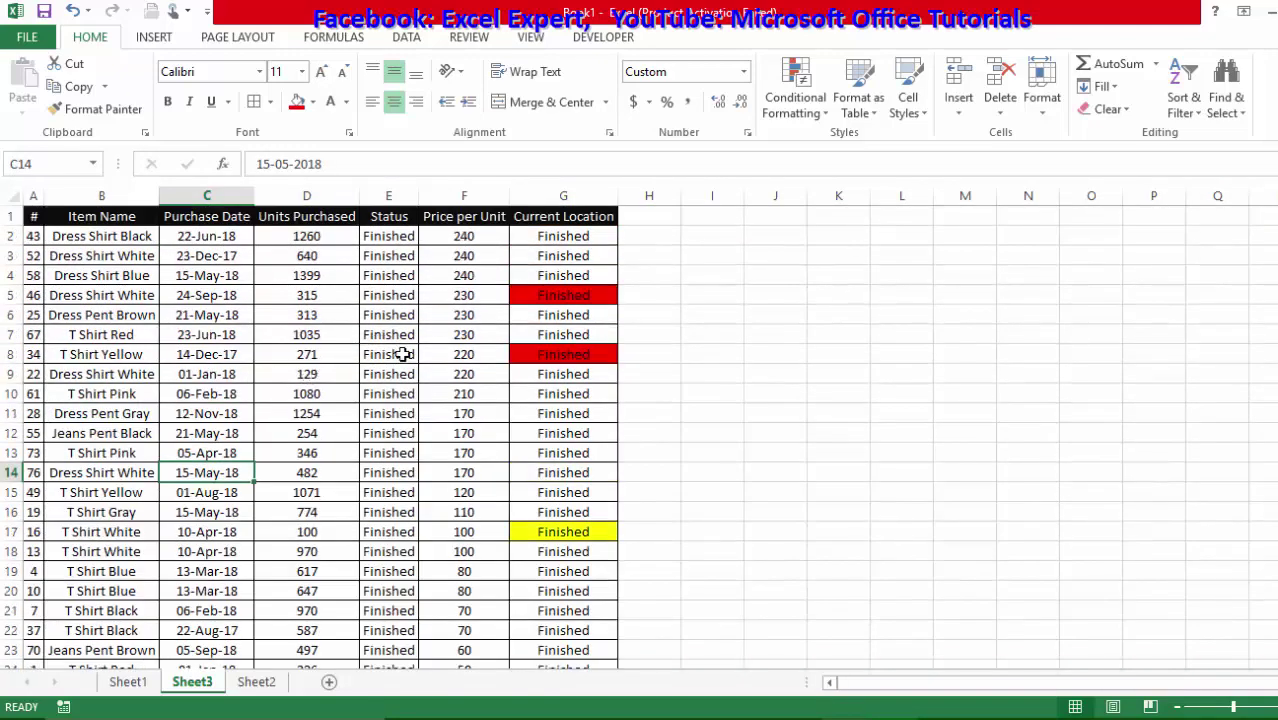
{"action": "key", "text": "ctrl+Page_Up"}
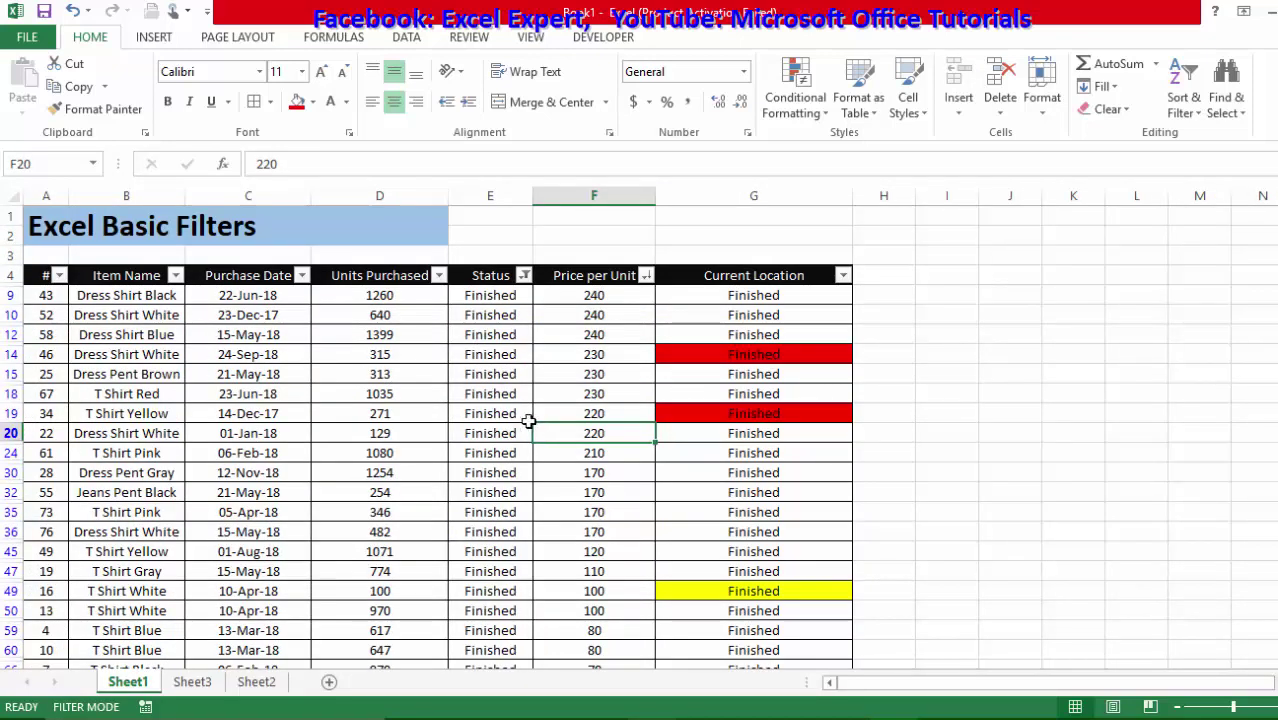
- Examine the Price per Unit and Units Purchased values in the lower part of the filtered list
{"action": "scroll", "coordinate": [577, 389], "scroll_direction": "down", "scroll_amount": 5}
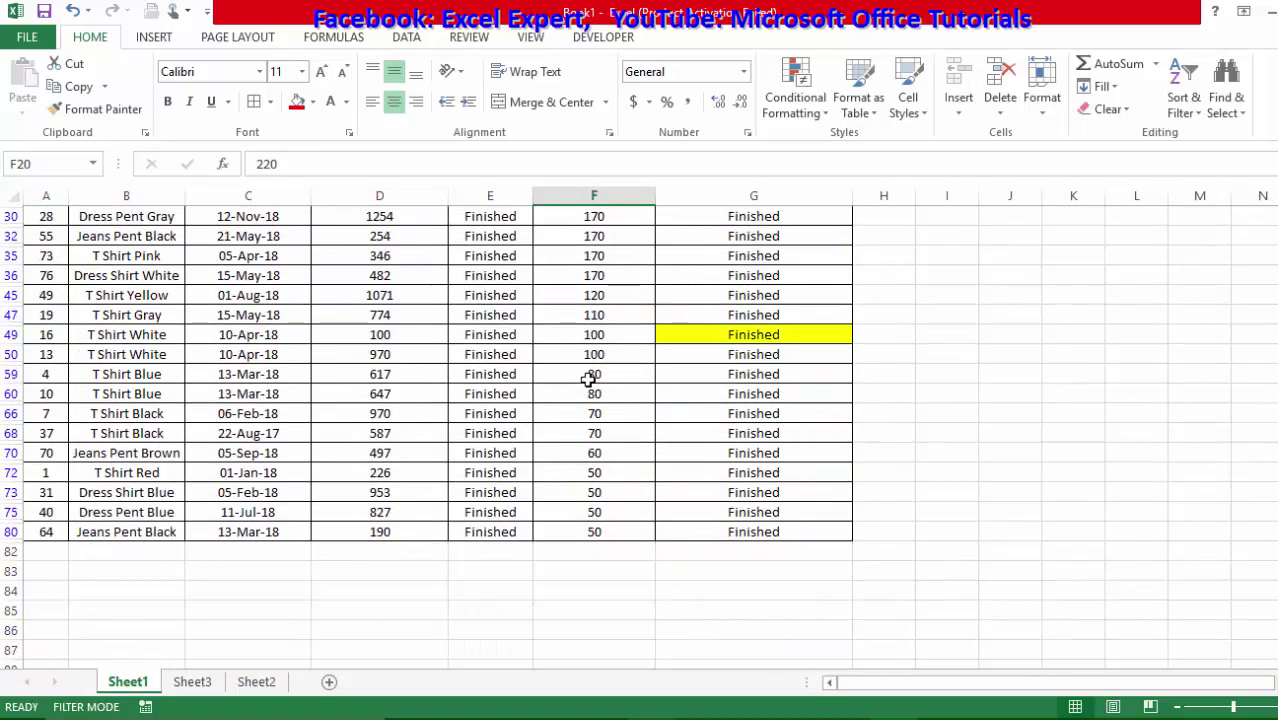
{"action": "left_click_drag", "start_coordinate": [590, 275], "coordinate": [559, 431]}
{"action": "left_click_drag", "start_coordinate": [379, 295], "coordinate": [402, 474]}
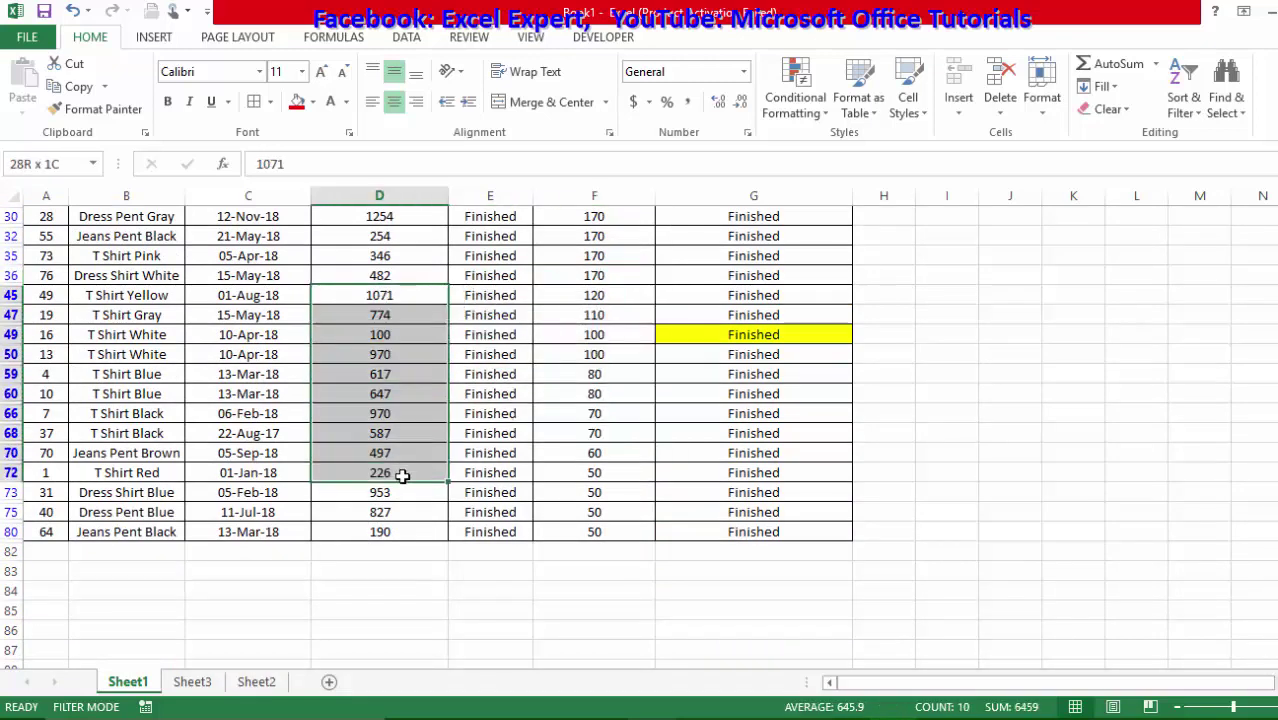
{"action": "left_click", "coordinate": [627, 551]}
{"action": "scroll", "coordinate": [615, 498], "scroll_direction": "up", "scroll_amount": 5}
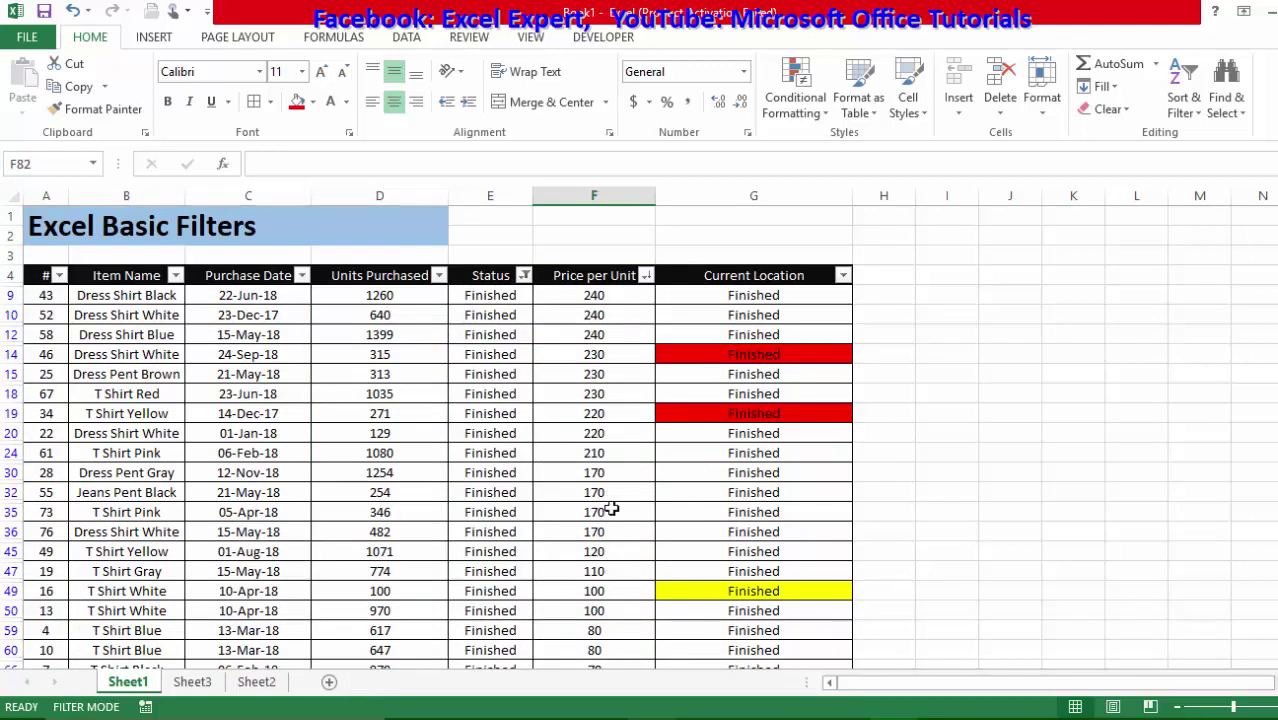
- Clear the Status filter and the sort state from the Sheet1 table
{"action": "left_click", "coordinate": [510, 374]}
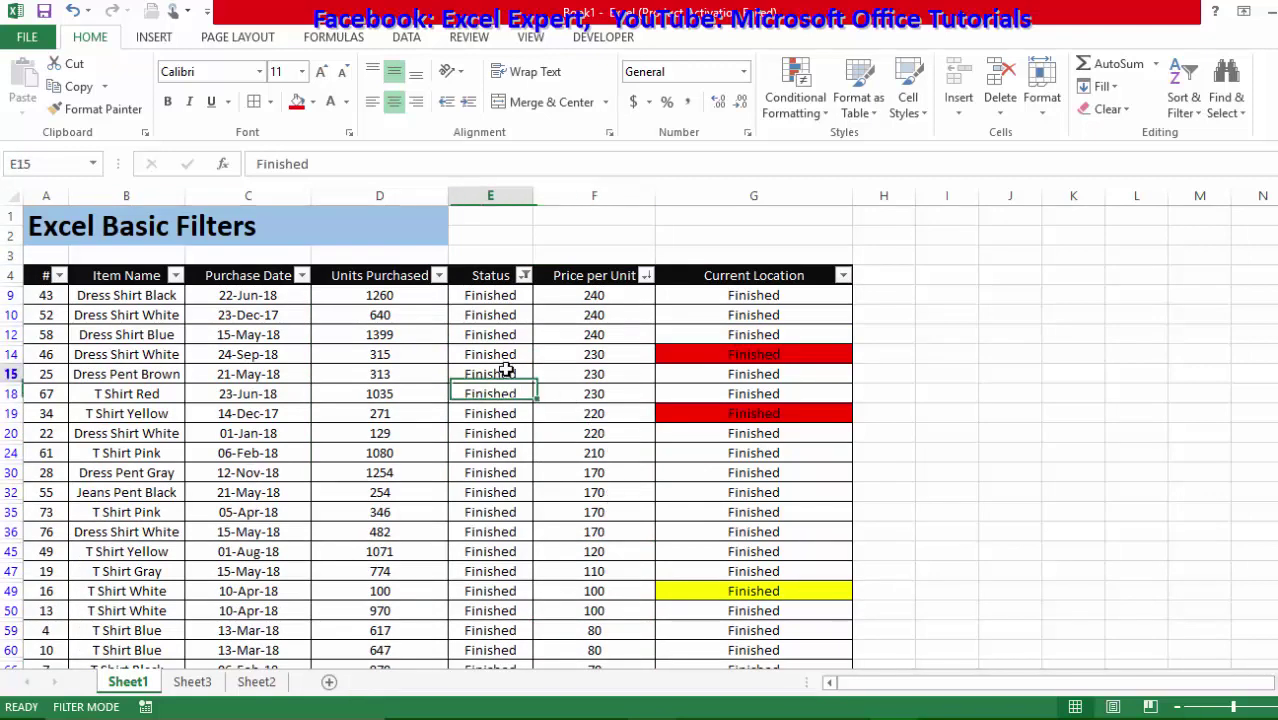
{"action": "left_click", "coordinate": [1182, 92]}
{"action": "left_click", "coordinate": [1208, 231]}
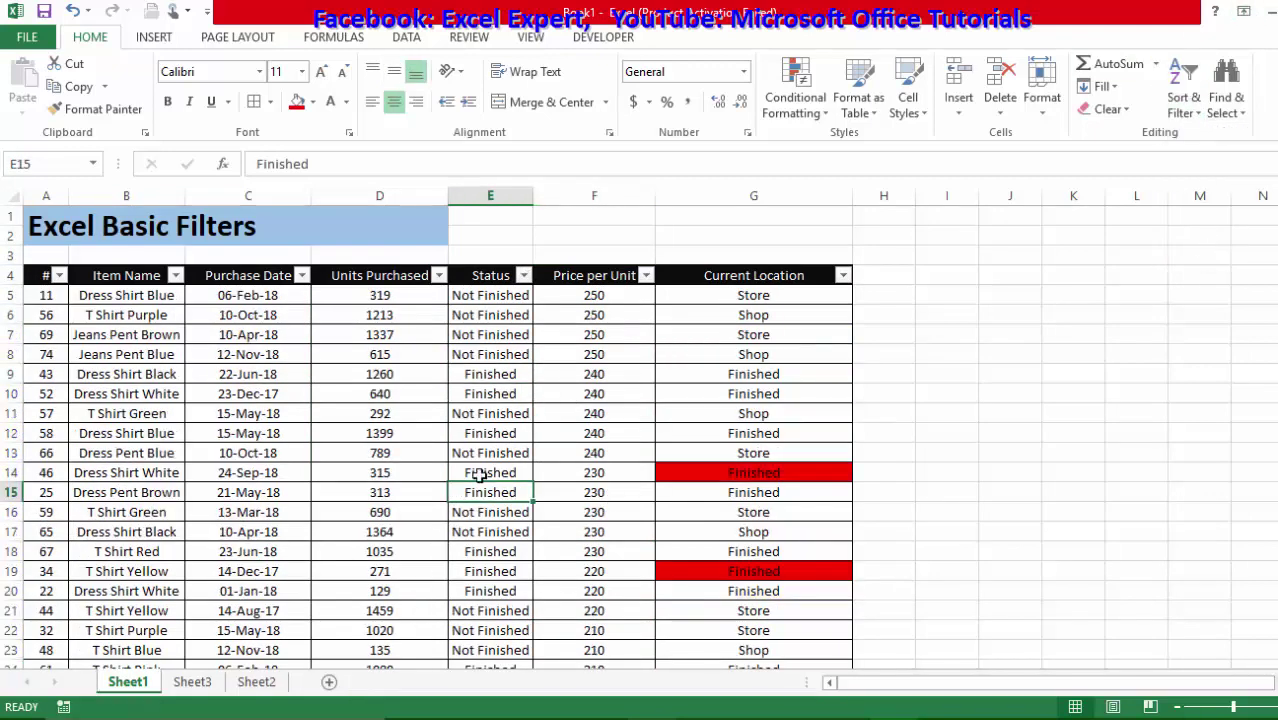
- Select the Units Purchased values from D5 to D81 to check their sum in the status bar
{"action": "left_click", "coordinate": [627, 292]}
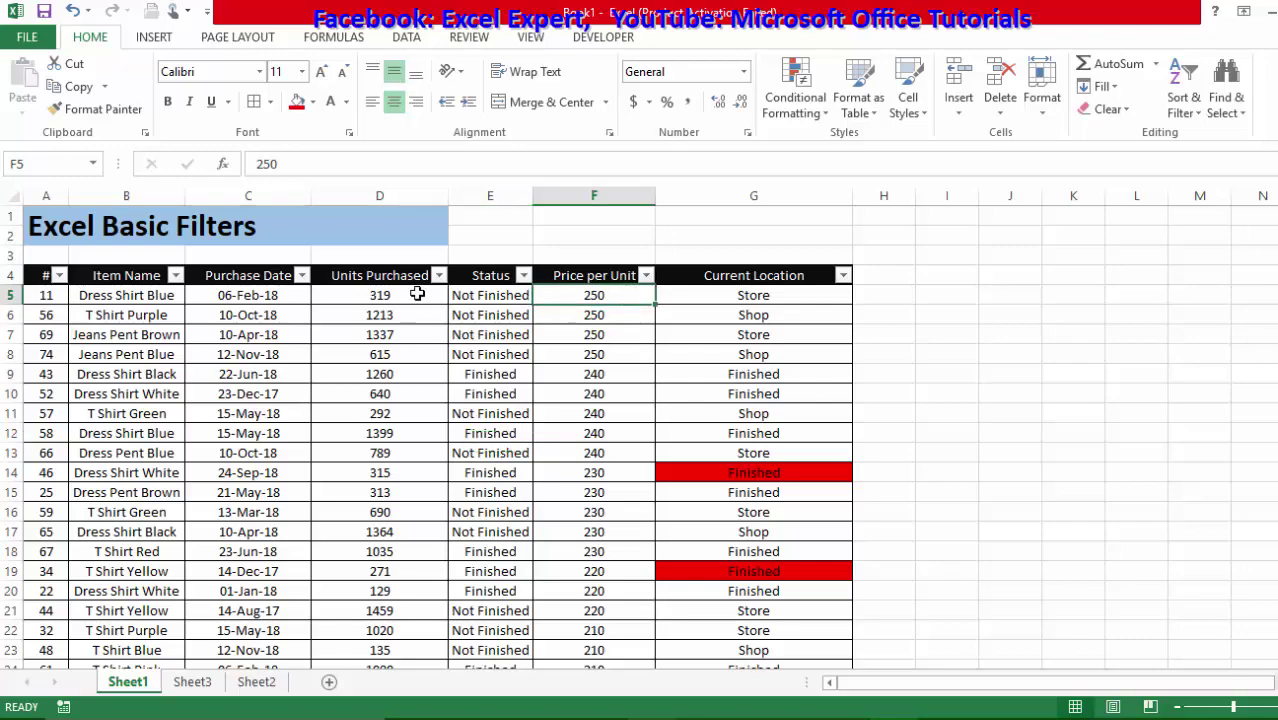
{"action": "left_click_drag", "start_coordinate": [417, 293], "coordinate": [450, 646]}
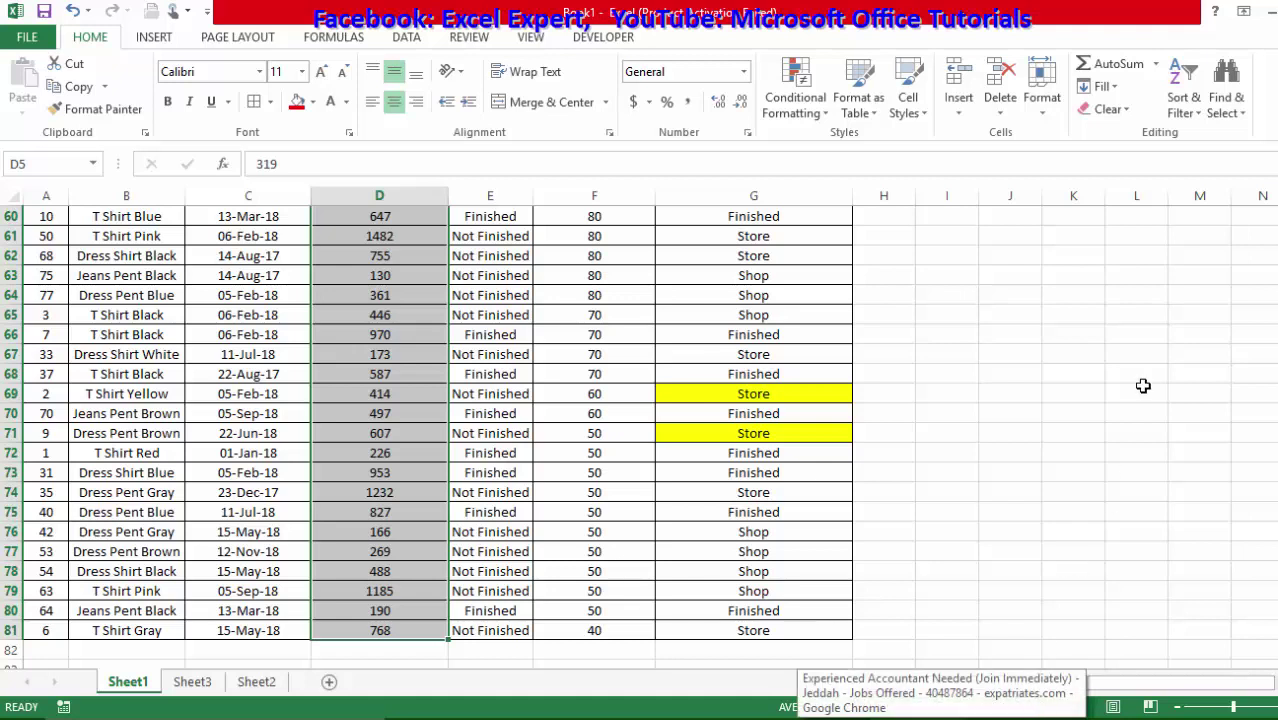
{"action": "left_click", "coordinate": [729, 473]}
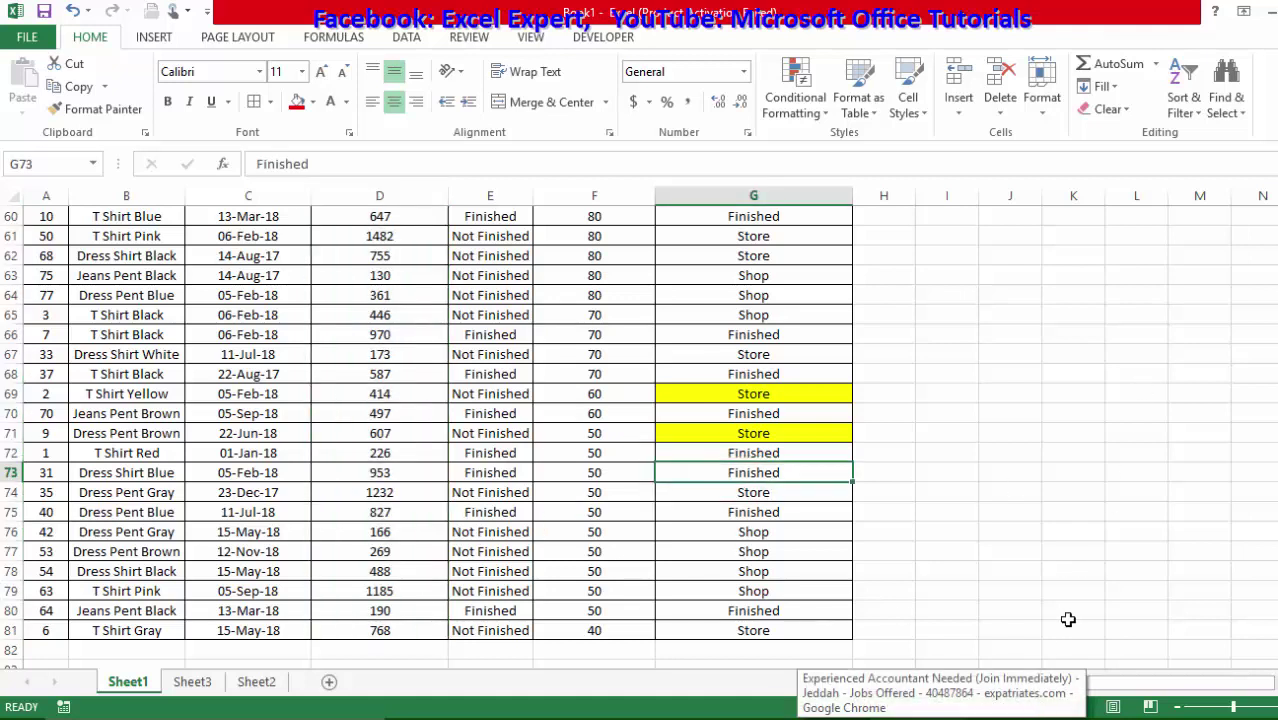
- Total the Units Purchased column with AutoSum in cell D82, directly below the last record
{"action": "left_click", "coordinate": [414, 646]}
{"action": "scroll", "coordinate": [485, 580], "scroll_direction": "up", "scroll_amount": 4}
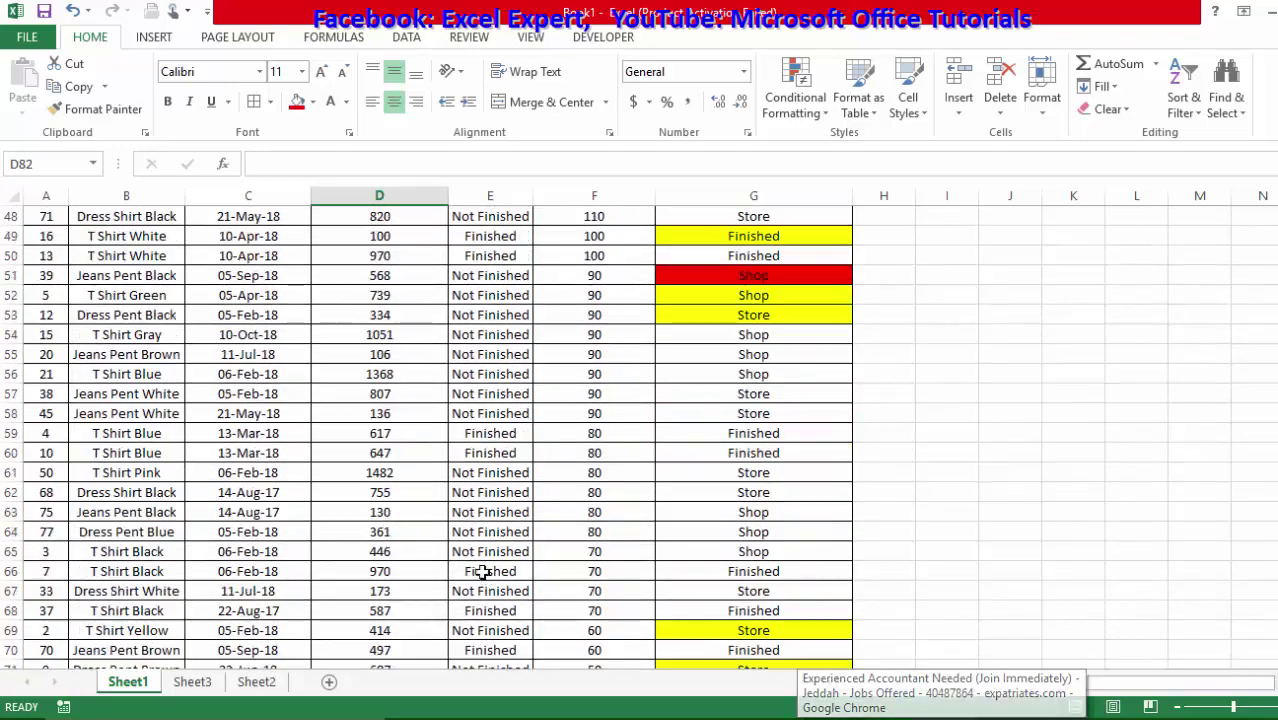
{"action": "scroll", "coordinate": [465, 565], "scroll_direction": "up", "scroll_amount": 15}
{"action": "scroll", "coordinate": [422, 551], "scroll_direction": "down", "scroll_amount": 9}
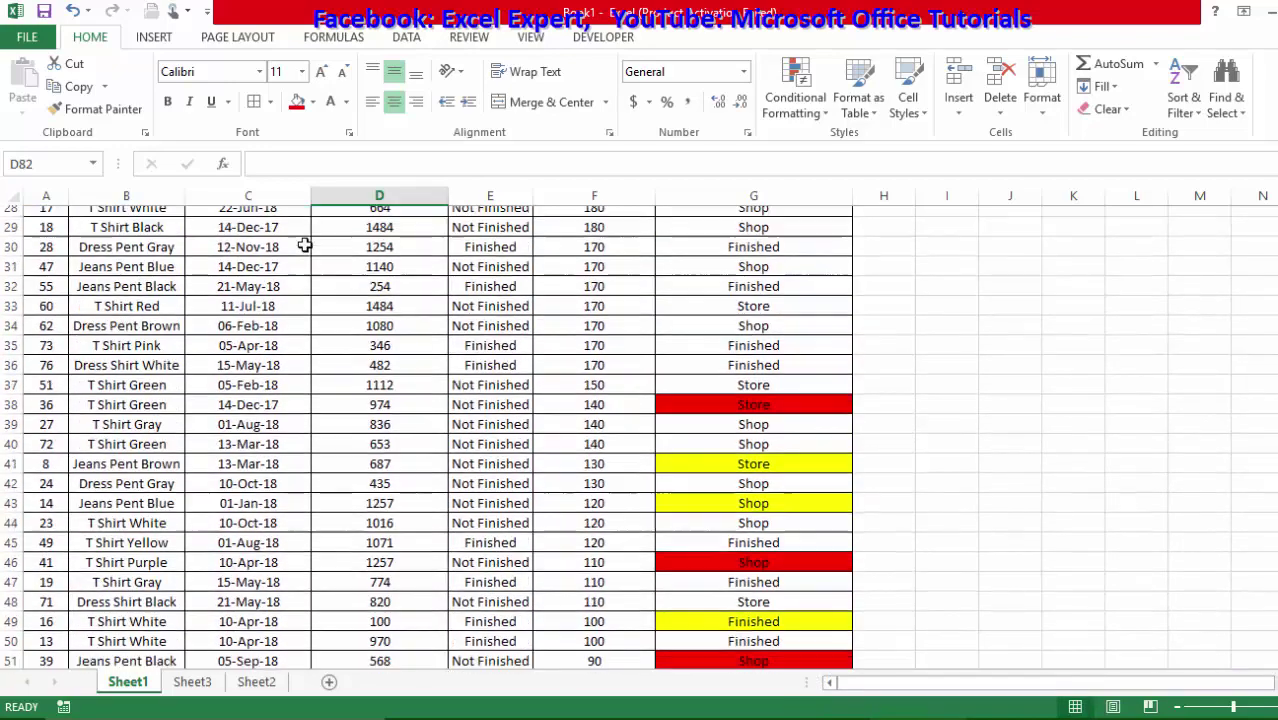
{"action": "scroll", "coordinate": [379, 322], "scroll_direction": "down", "scroll_amount": 14}
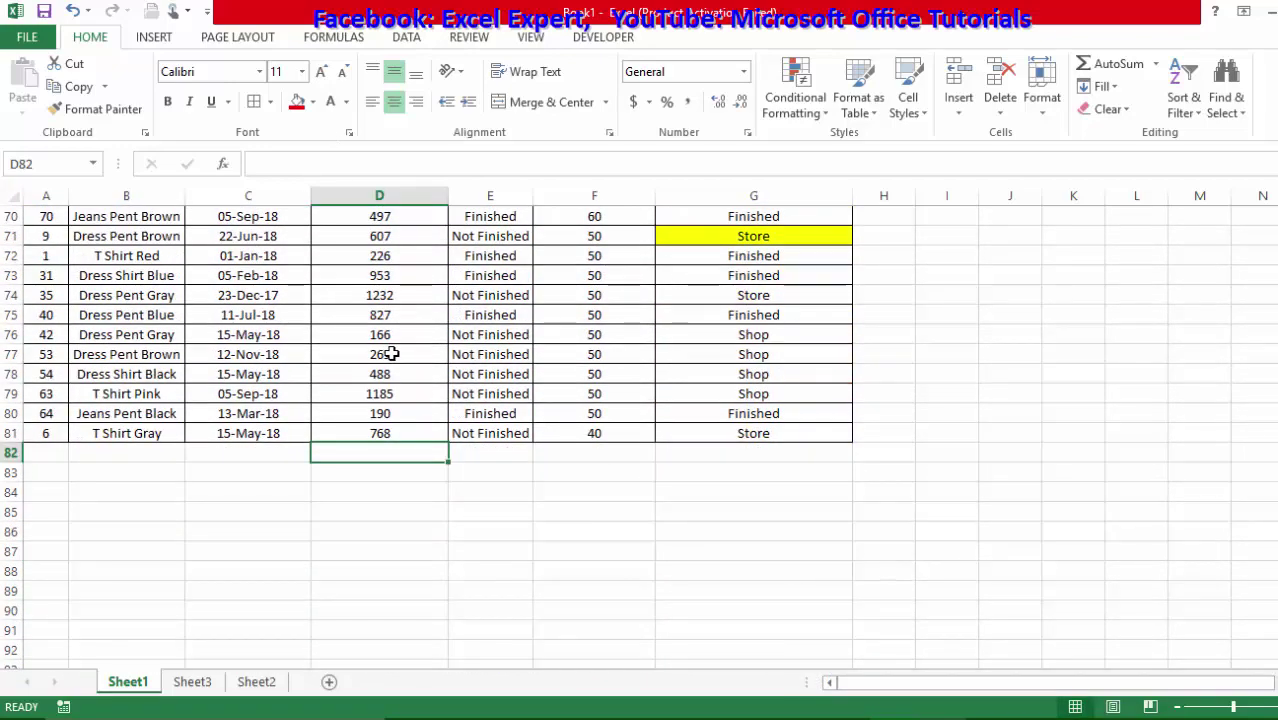
{"action": "key", "text": "alt+equal"}
{"action": "key", "text": "Return"}
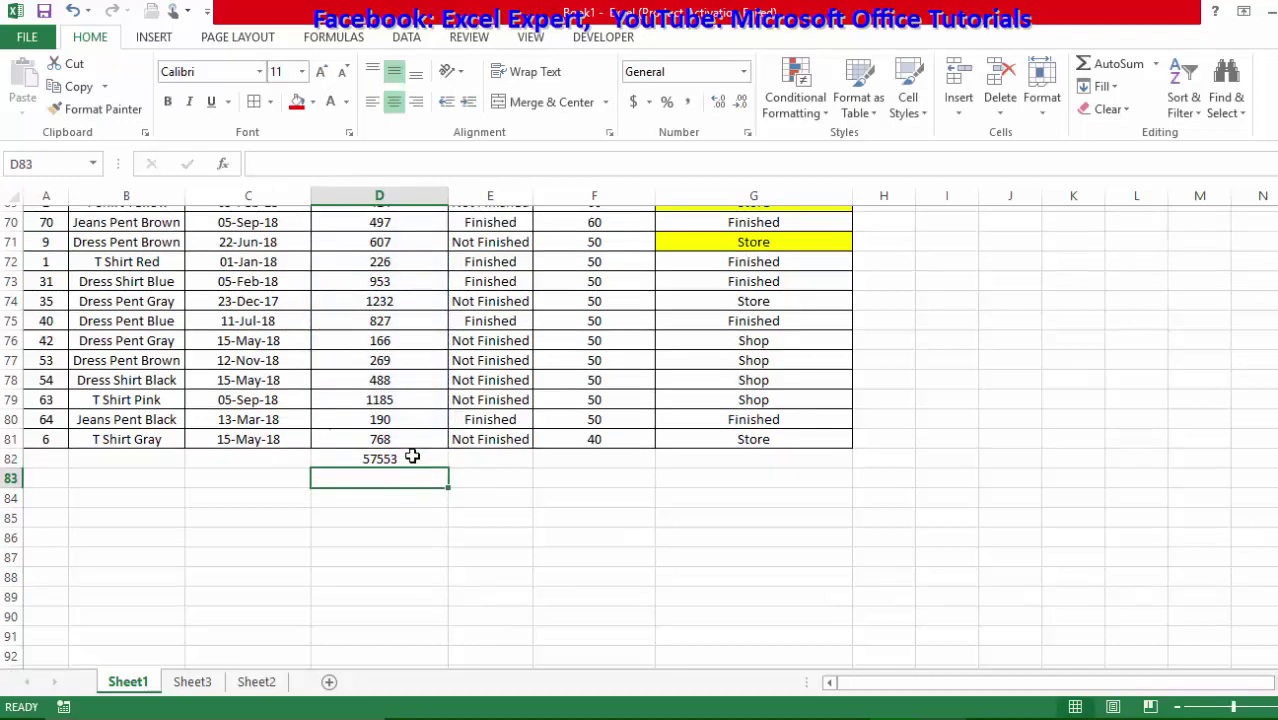
- Filter the Status column to exclude Finished, keeping Not Finished and blanks
{"action": "scroll", "coordinate": [410, 450], "scroll_direction": "up", "scroll_amount": 20}
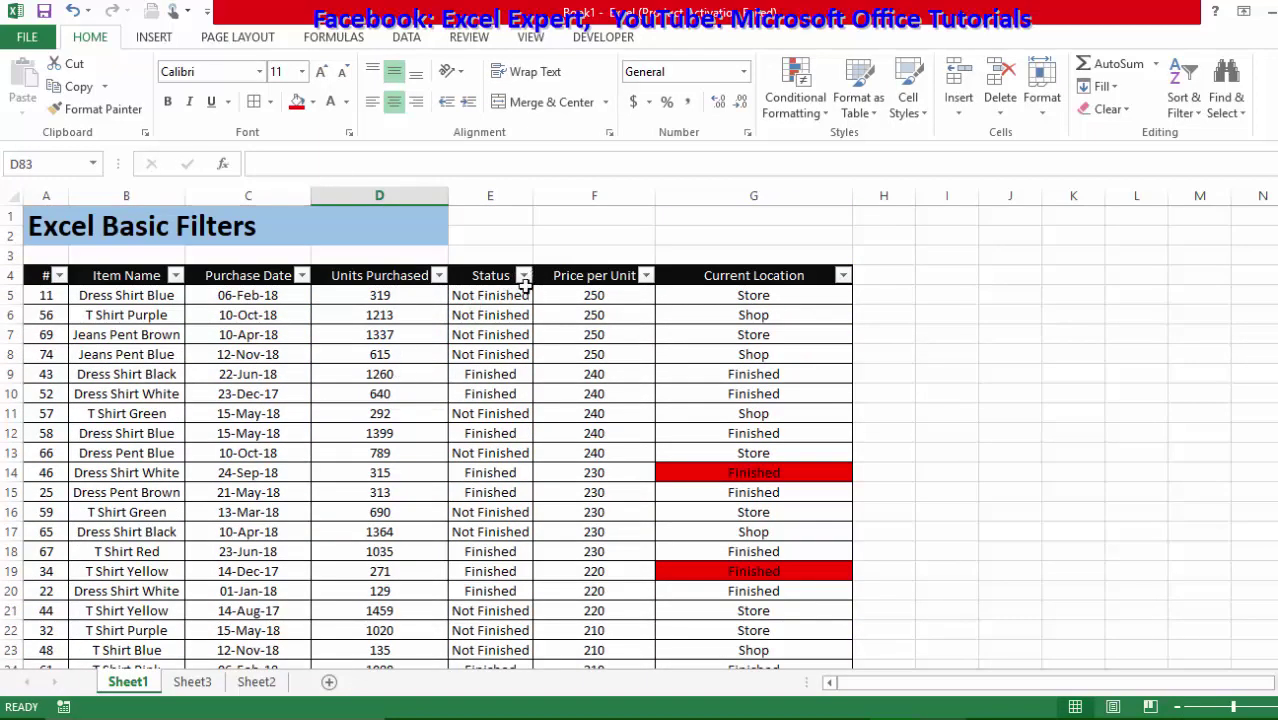
{"action": "left_click", "coordinate": [522, 295]}
{"action": "left_click", "coordinate": [523, 276]}
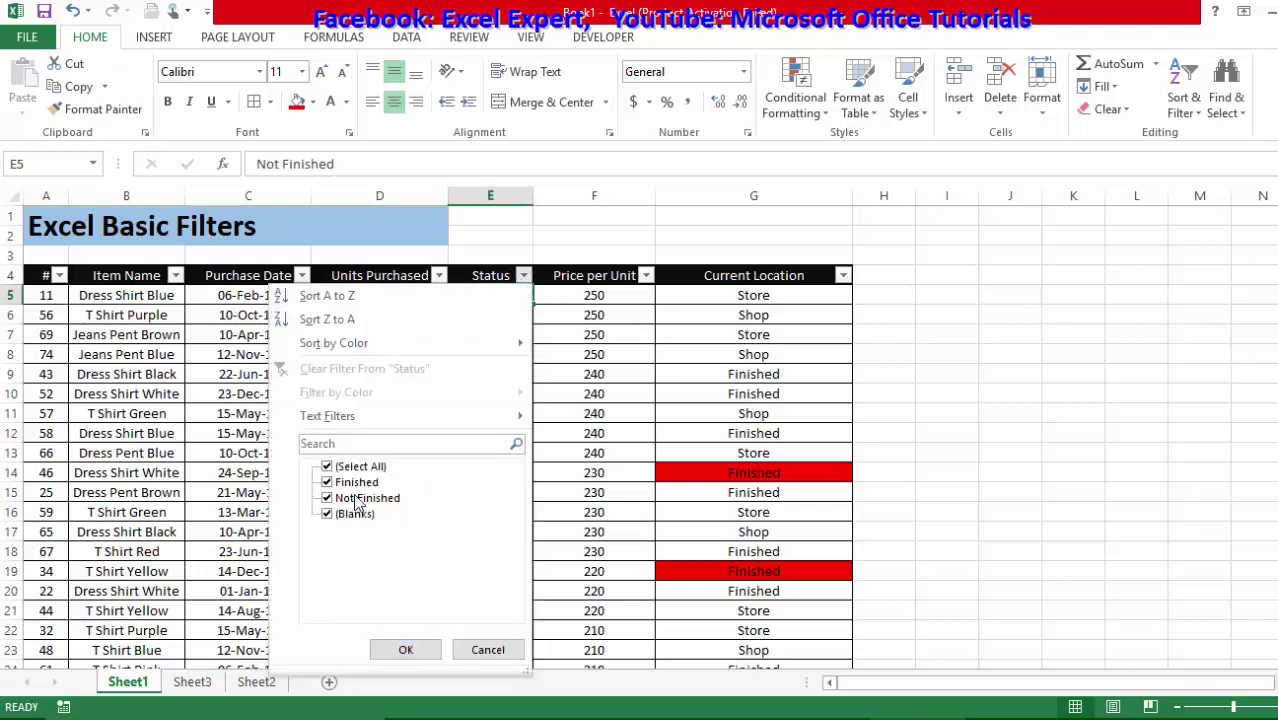
{"action": "left_click", "coordinate": [357, 484]}
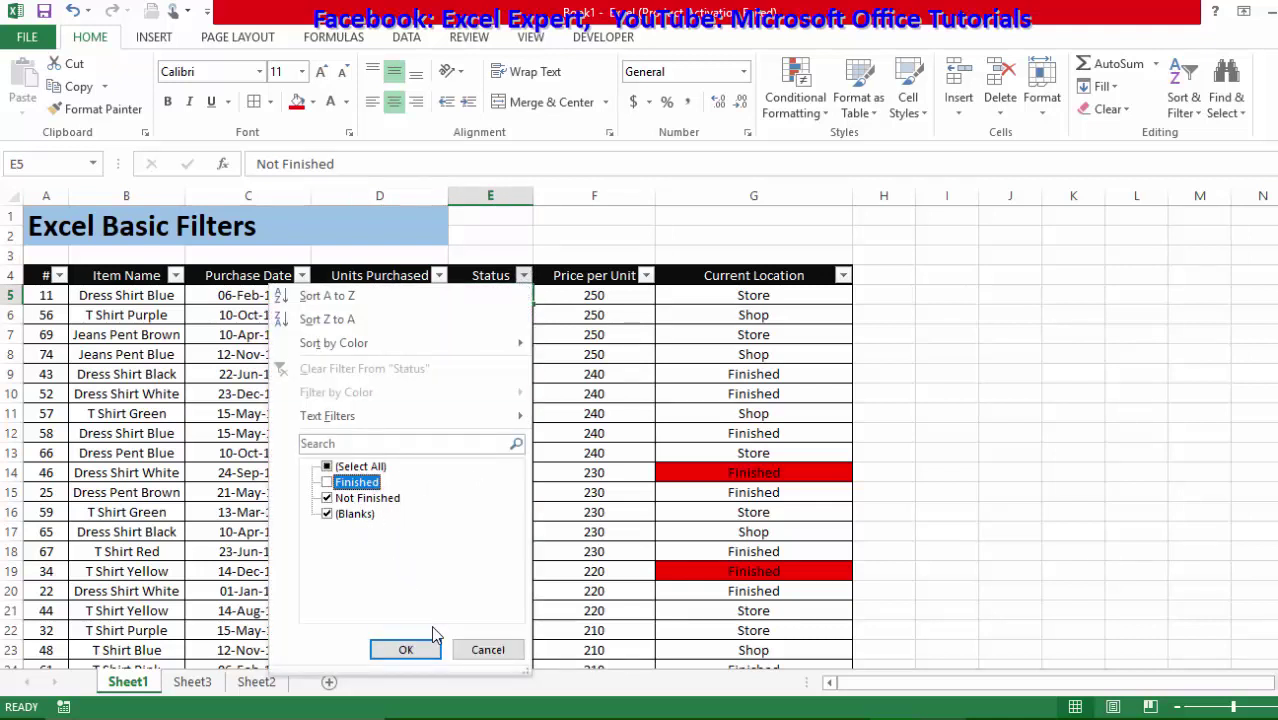
{"action": "left_click", "coordinate": [405, 650]}
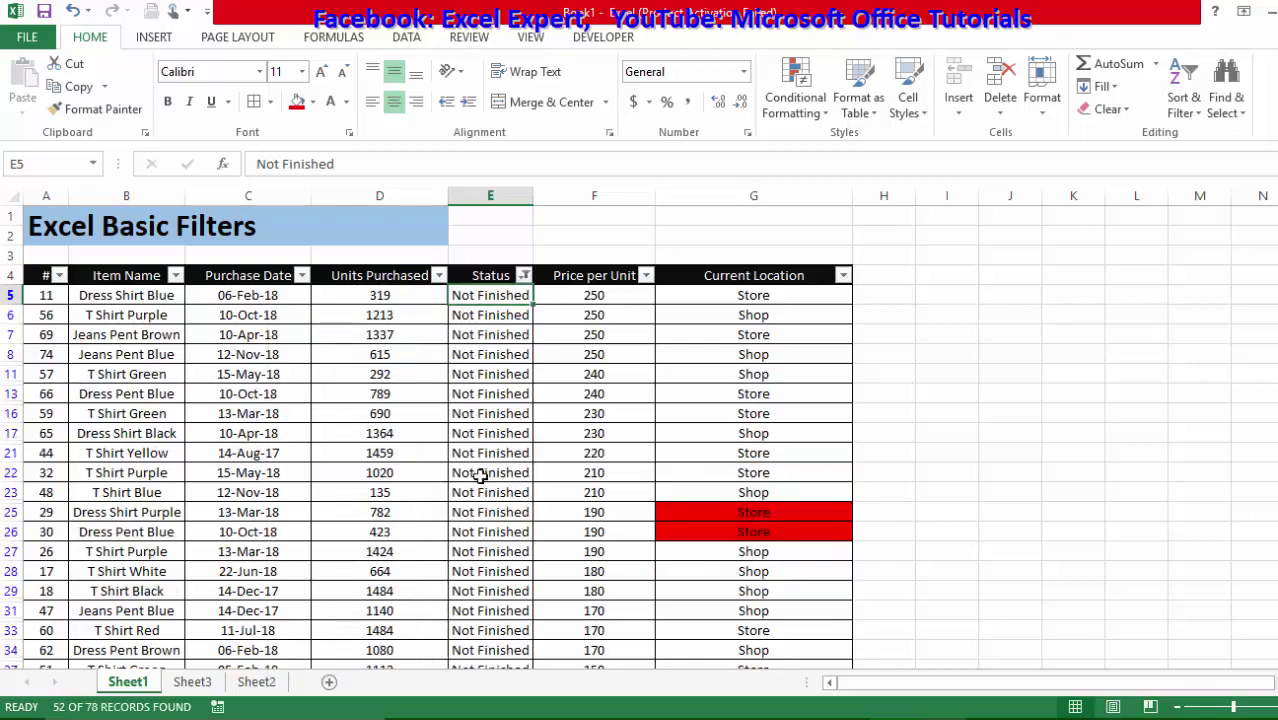
- Check the SUM total in D82 below the filtered Not Finished rows
{"action": "scroll", "coordinate": [482, 472], "scroll_direction": "down", "scroll_amount": 14}
{"action": "left_click", "coordinate": [395, 432]}
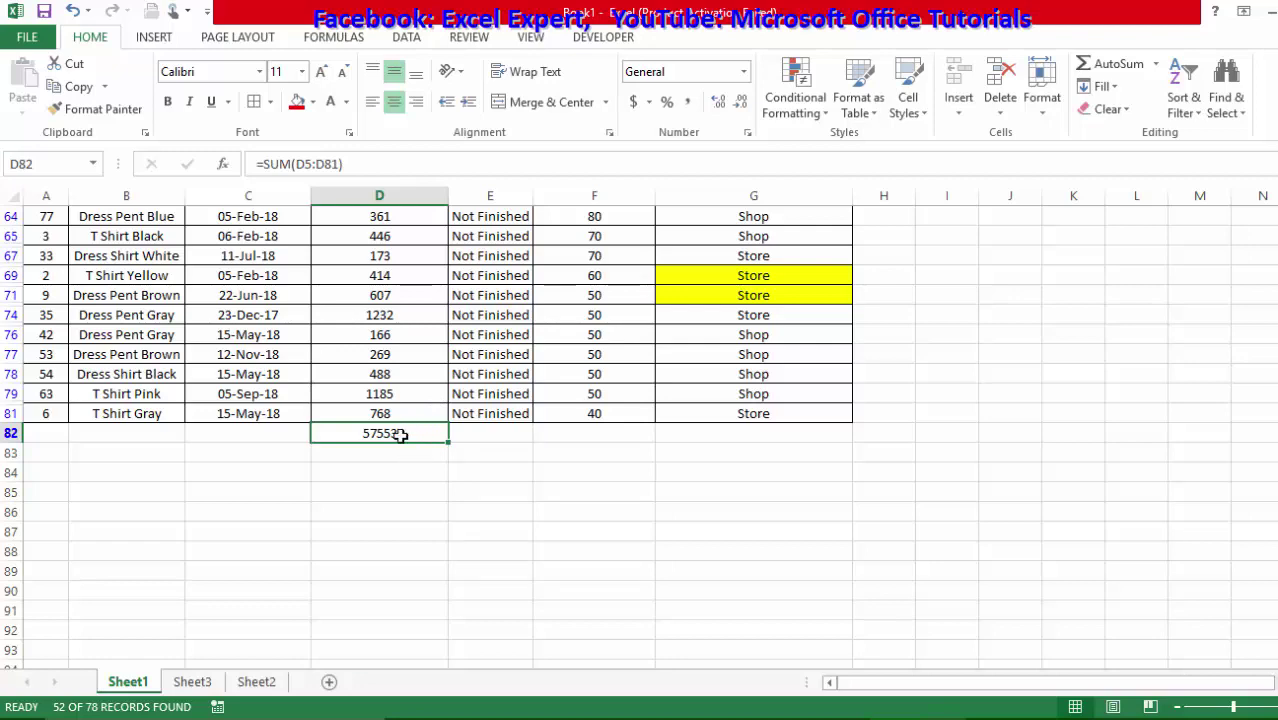
{"action": "scroll", "coordinate": [462, 460], "scroll_direction": "up", "scroll_amount": 15}
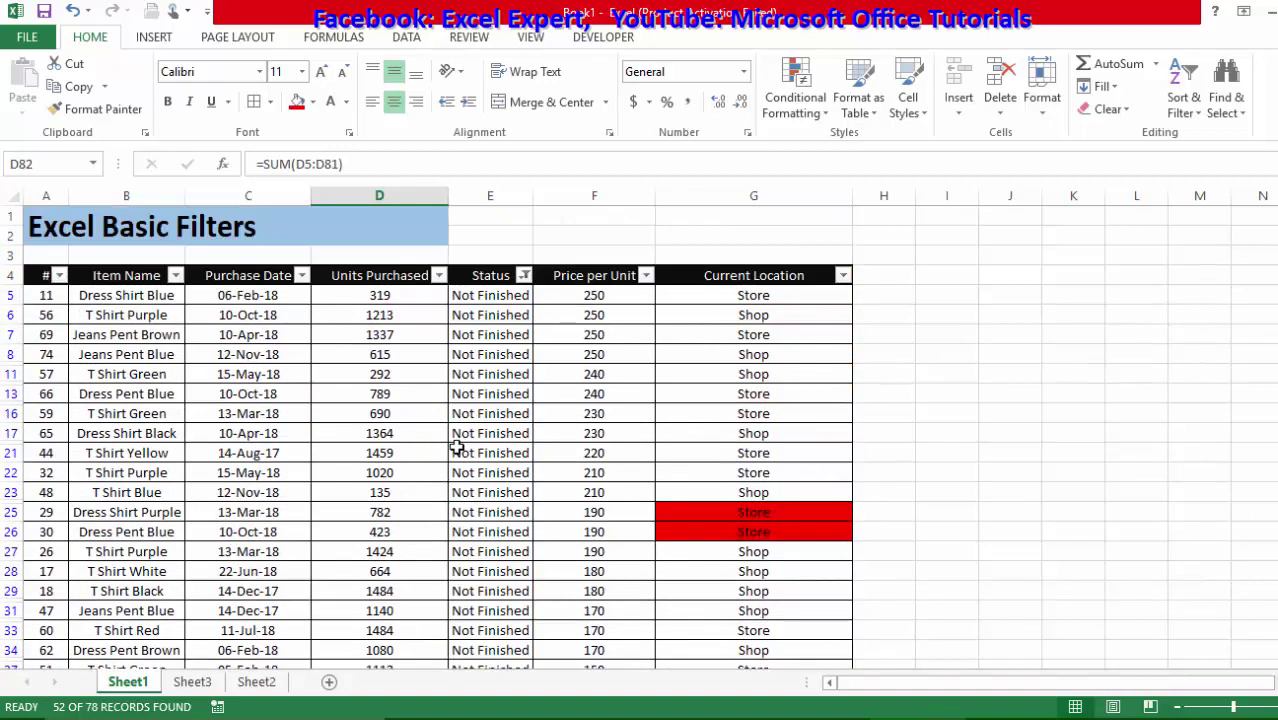
- Clear the Status filter from the purchase table to show all records
{"action": "left_click", "coordinate": [468, 354]}
{"action": "left_click", "coordinate": [1184, 98]}
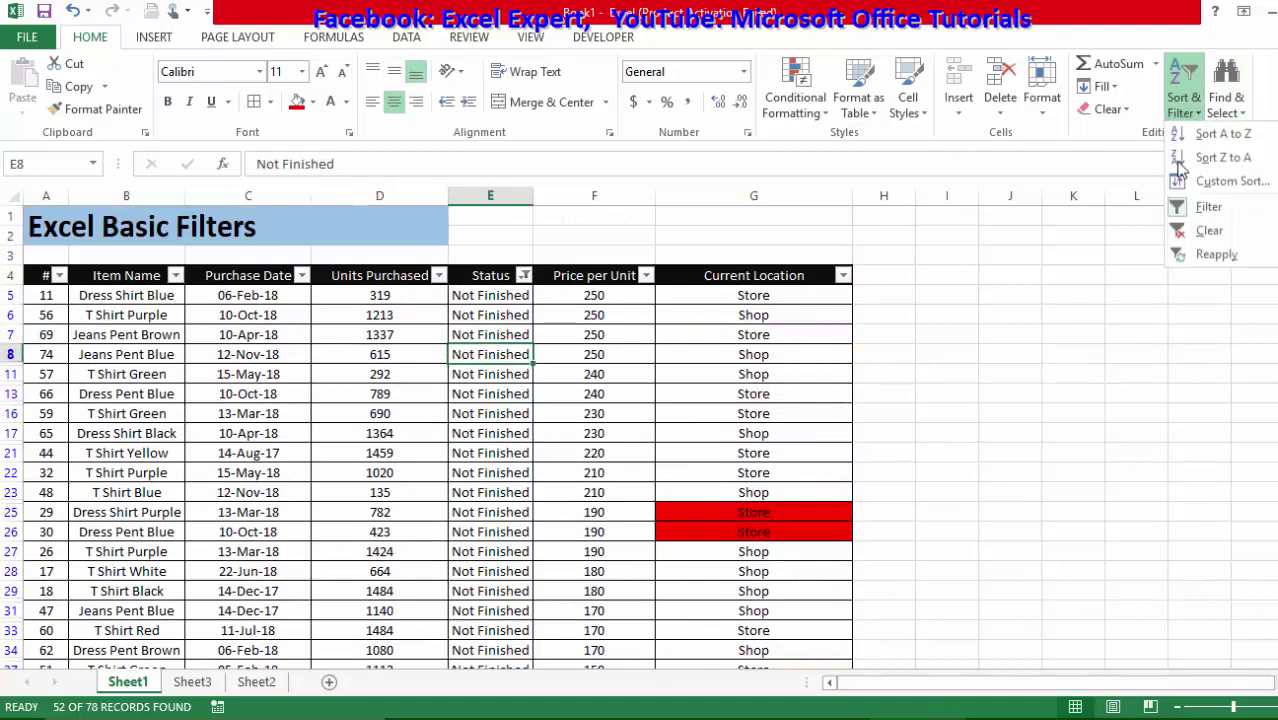
{"action": "left_click", "coordinate": [1208, 231]}
- Replace the SUM formula in D82 with =SUBTOTAL(9,D5:D81) to total the Units Purchased column
{"action": "scroll", "coordinate": [340, 380], "scroll_direction": "down", "scroll_amount": 20}
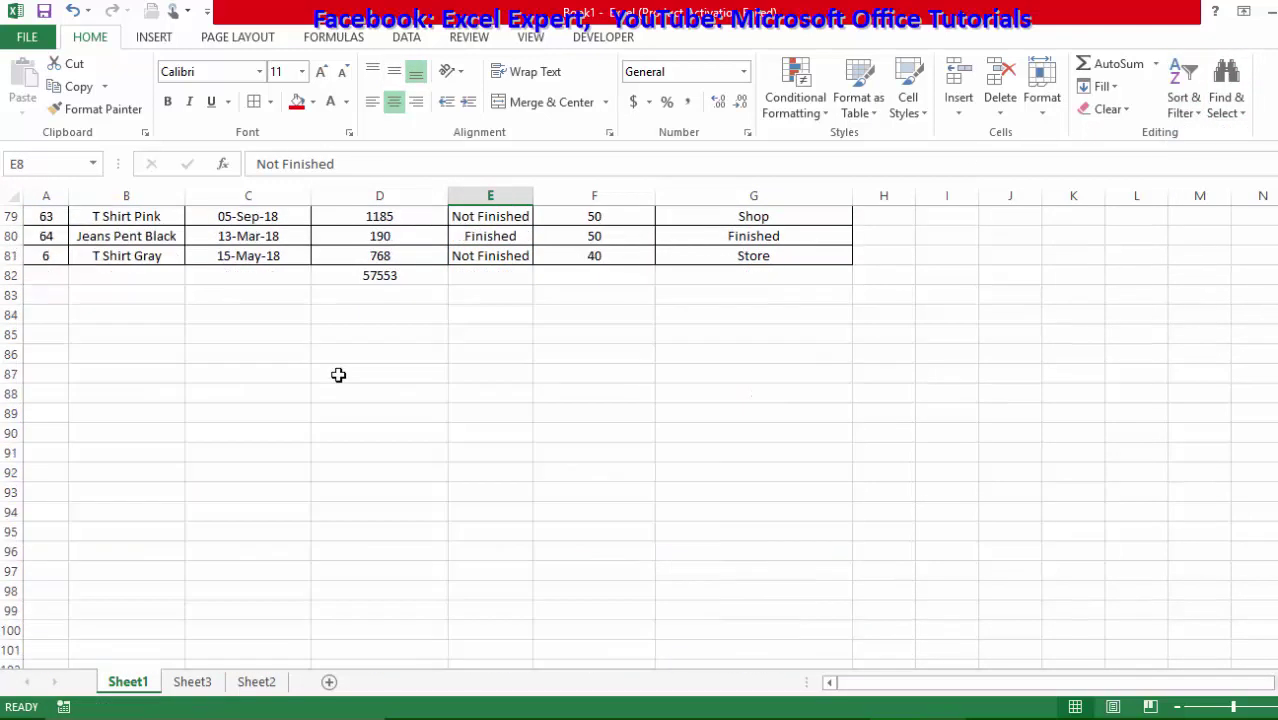
{"action": "scroll", "coordinate": [379, 380], "scroll_direction": "up", "scroll_amount": 3}
{"action": "left_click", "coordinate": [383, 397]}
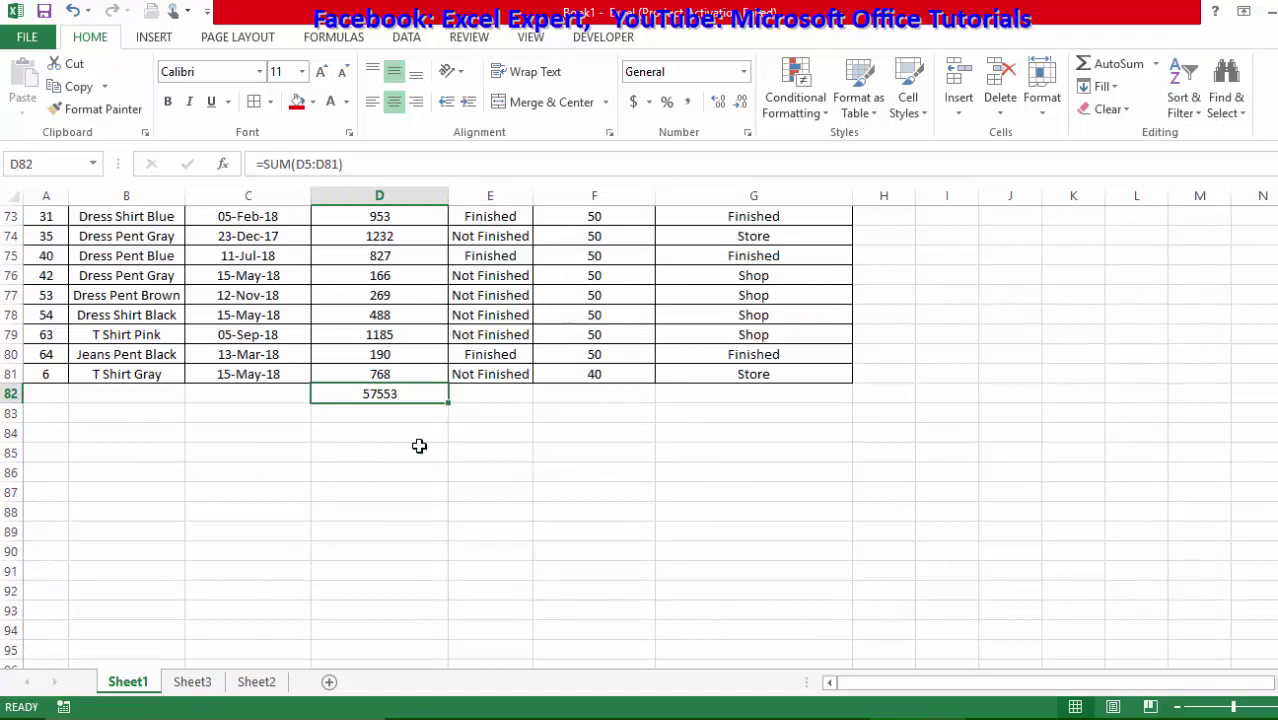
{"action": "key", "text": "F2"}
{"action": "key", "text": "BackSpace"}
{"action": "key", "text": "BackSpace"}
{"action": "key", "text": "BackSpace"}
{"action": "key", "text": "BackSpace"}
{"action": "key", "text": "BackSpace"}
{"action": "key", "text": "BackSpace"}
{"action": "key", "text": "BackSpace"}
{"action": "key", "text": "BackSpace"}
{"action": "key", "text": "BackSpace"}
{"action": "key", "text": "BackSpace"}
{"action": "type", "text": "UBTO"}
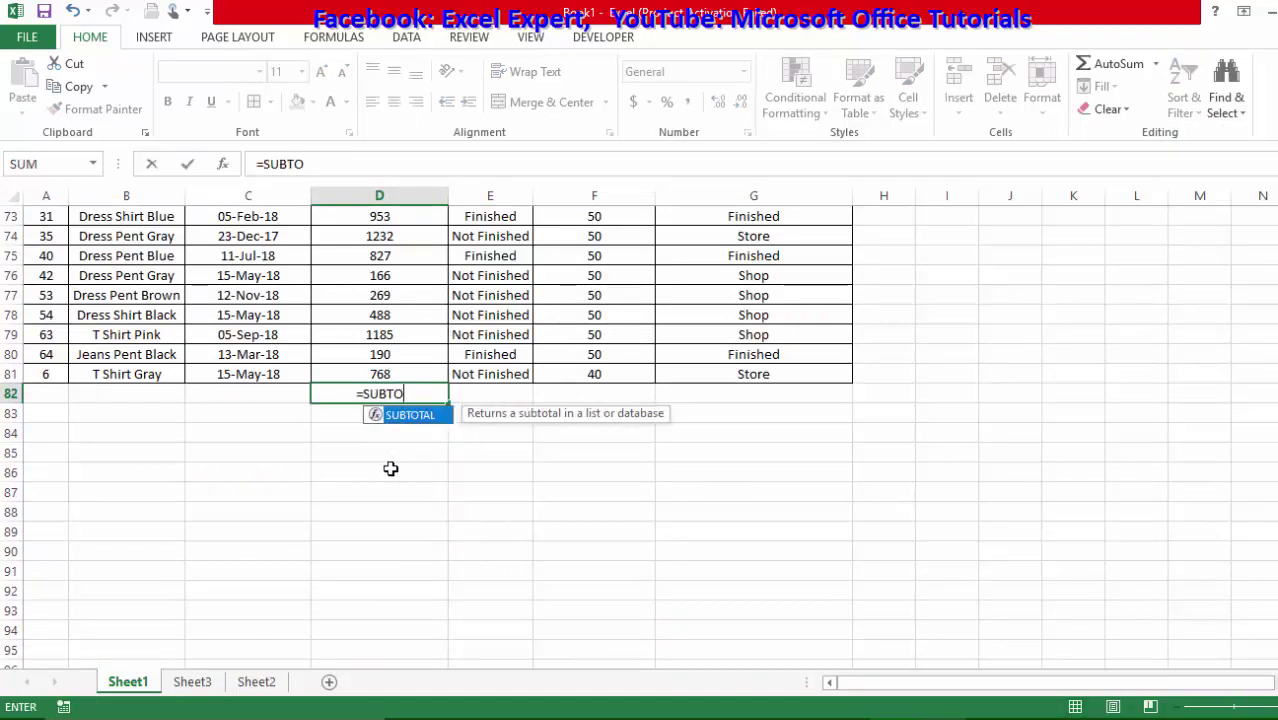
{"action": "key", "text": "Tab"}
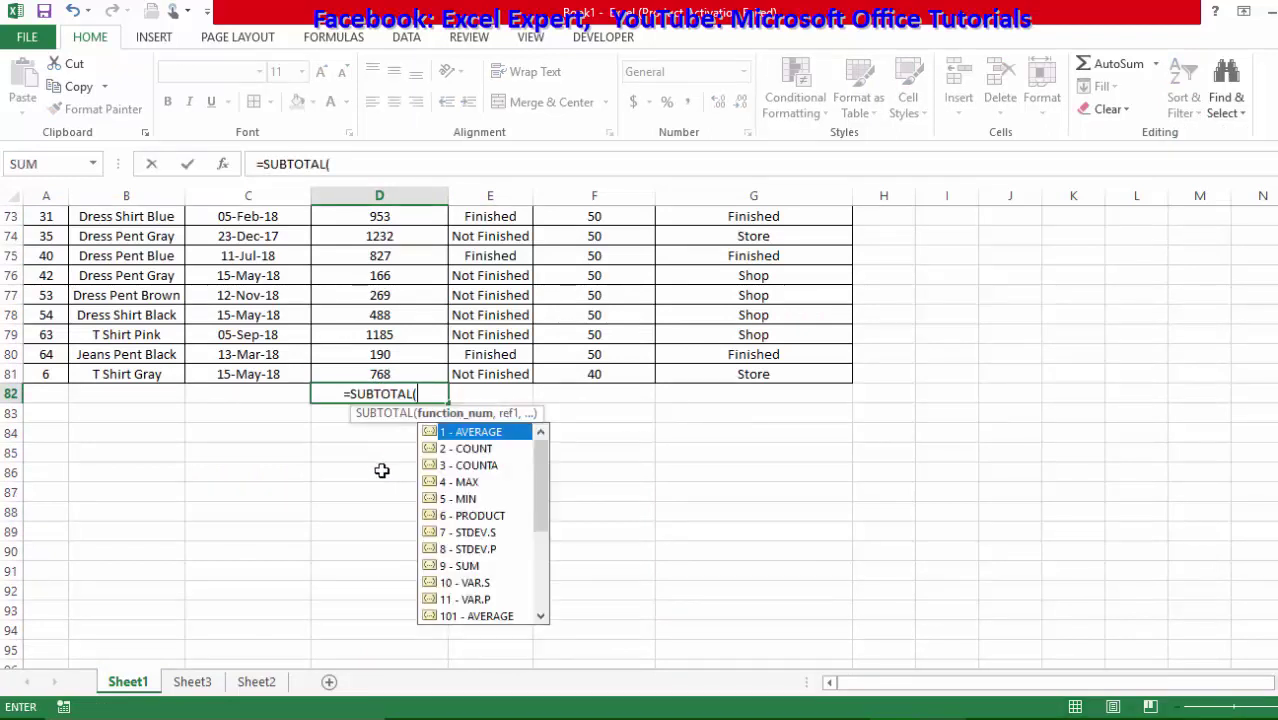
{"action": "left_click", "coordinate": [476, 566]}
{"action": "double_click", "coordinate": [476, 566]}
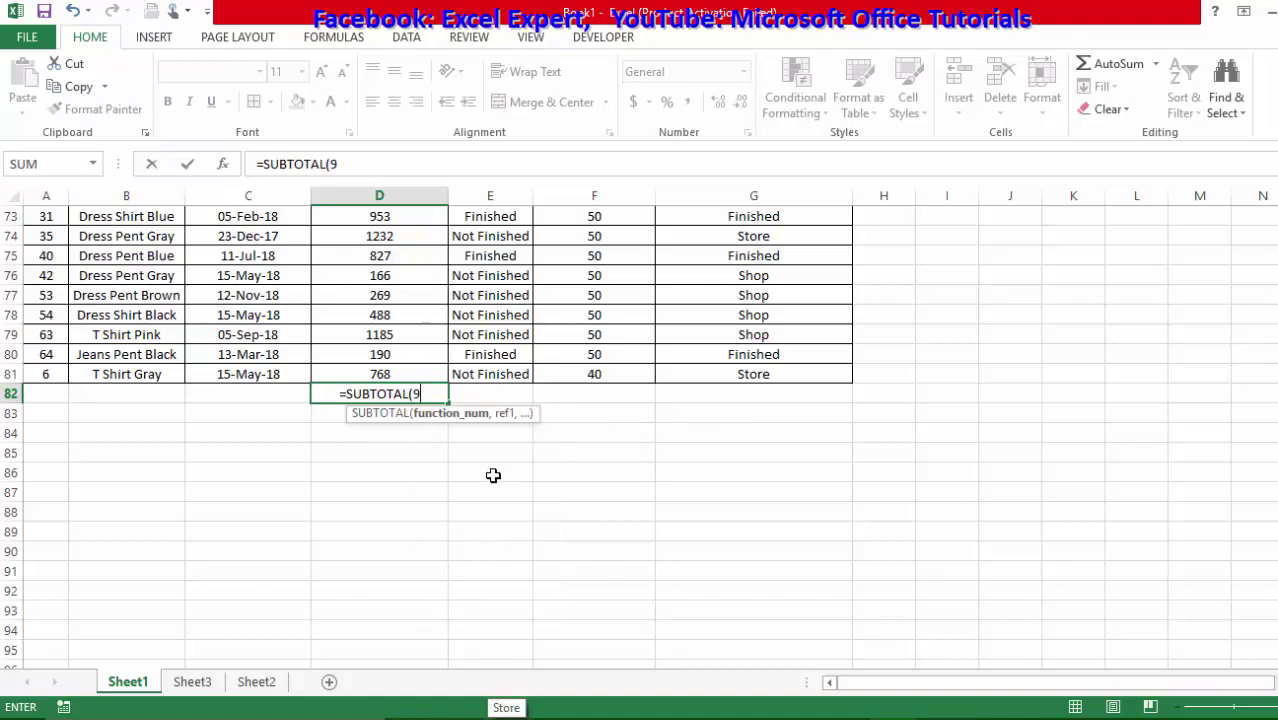
{"action": "type", "text": ","}
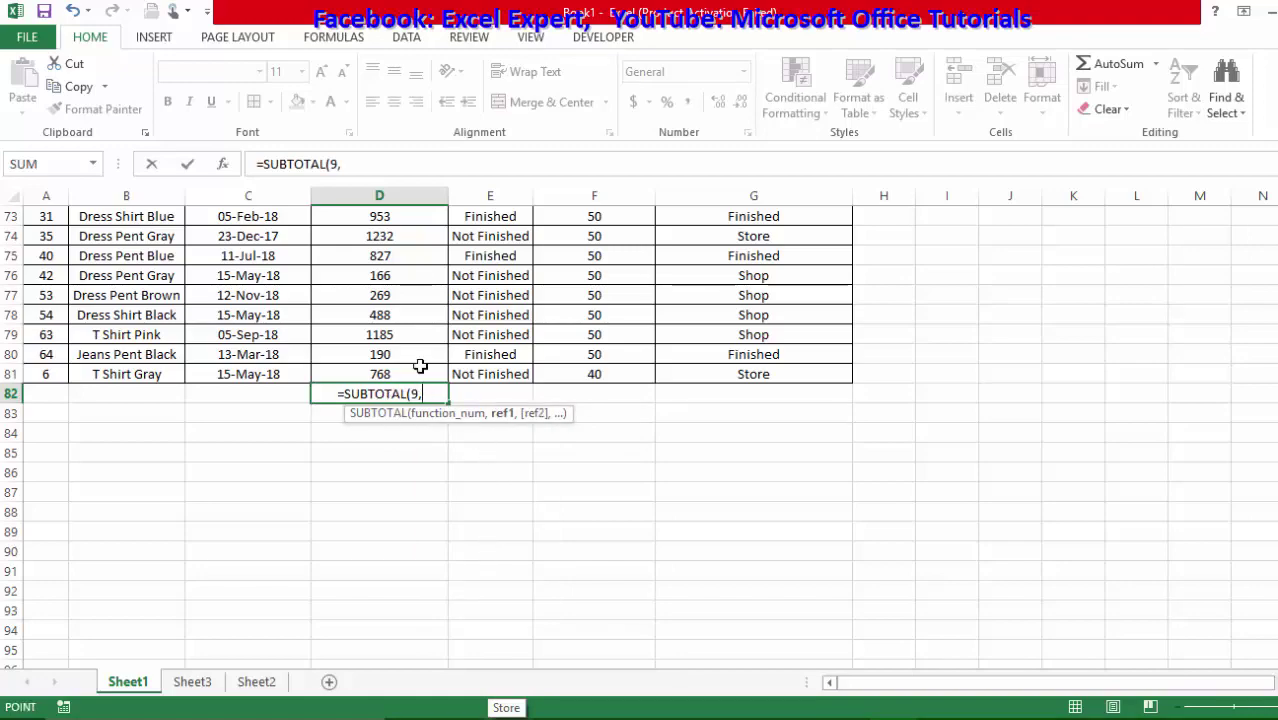
{"action": "left_click_drag", "start_coordinate": [420, 366], "coordinate": [430, 256]}
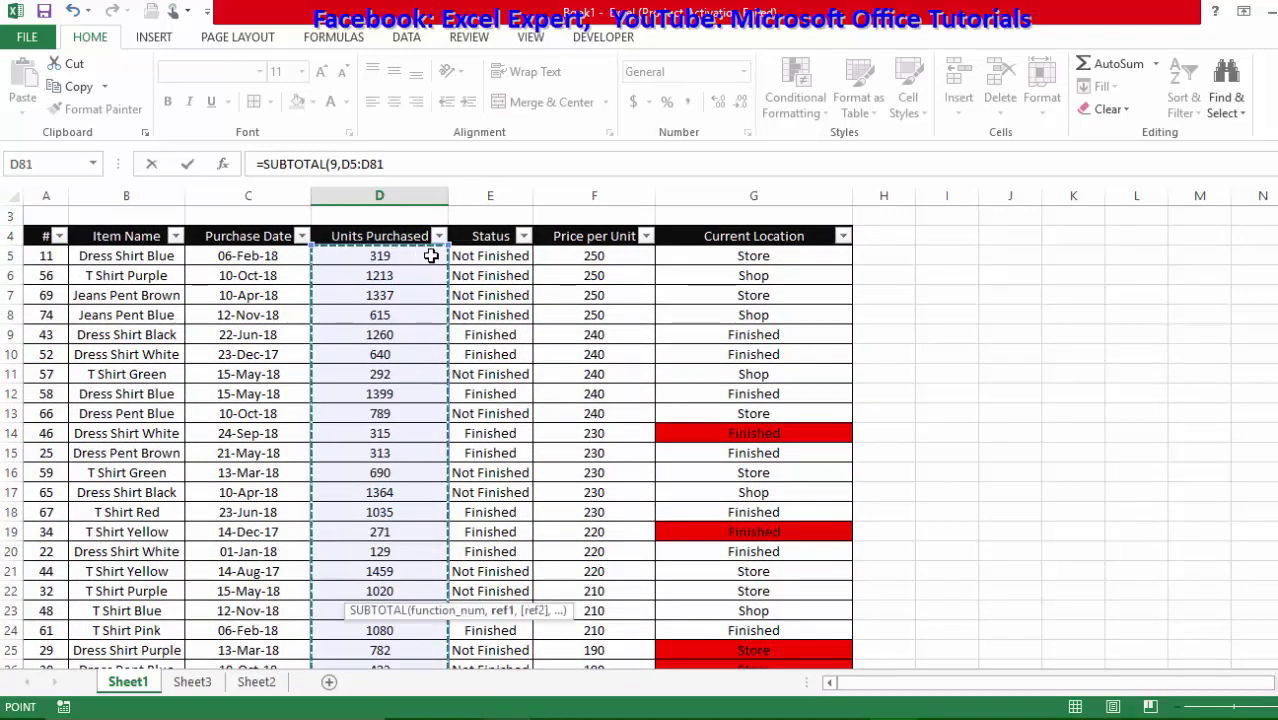
{"action": "type", "text": ")"}
{"action": "key", "text": "Return"}
- Filter the Status column to show only Finished records, excluding Not Finished
{"action": "scroll", "coordinate": [491, 500], "scroll_direction": "down", "scroll_amount": 5}
{"action": "scroll", "coordinate": [417, 471], "scroll_direction": "up", "scroll_amount": 2}
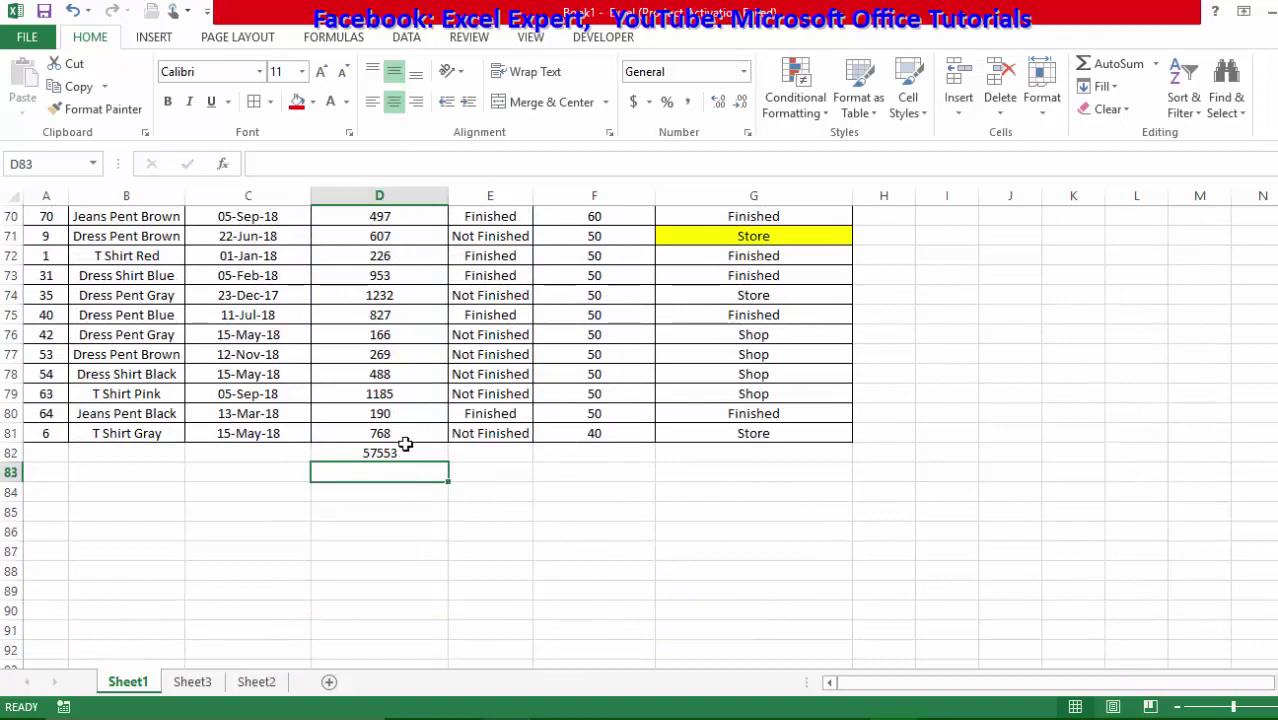
{"action": "left_click", "coordinate": [406, 452]}
{"action": "scroll", "coordinate": [420, 478], "scroll_direction": "up", "scroll_amount": 15}
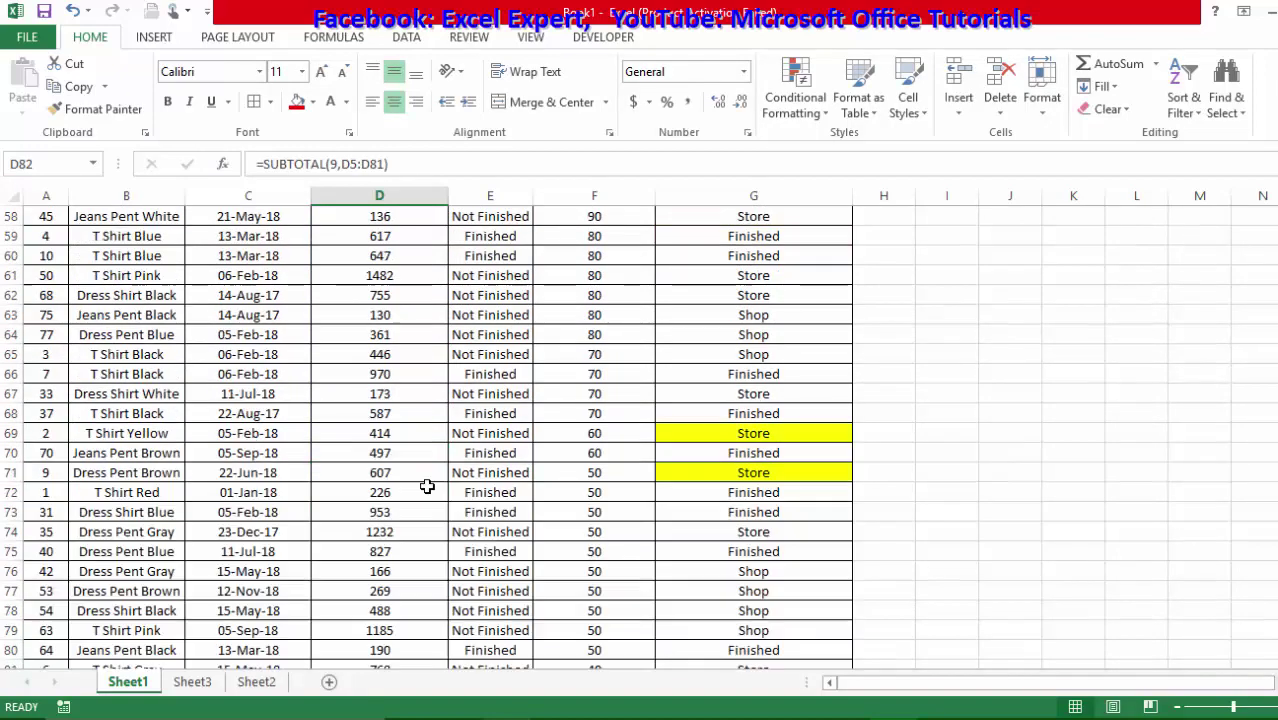
{"action": "scroll", "coordinate": [422, 484], "scroll_direction": "up", "scroll_amount": 8}
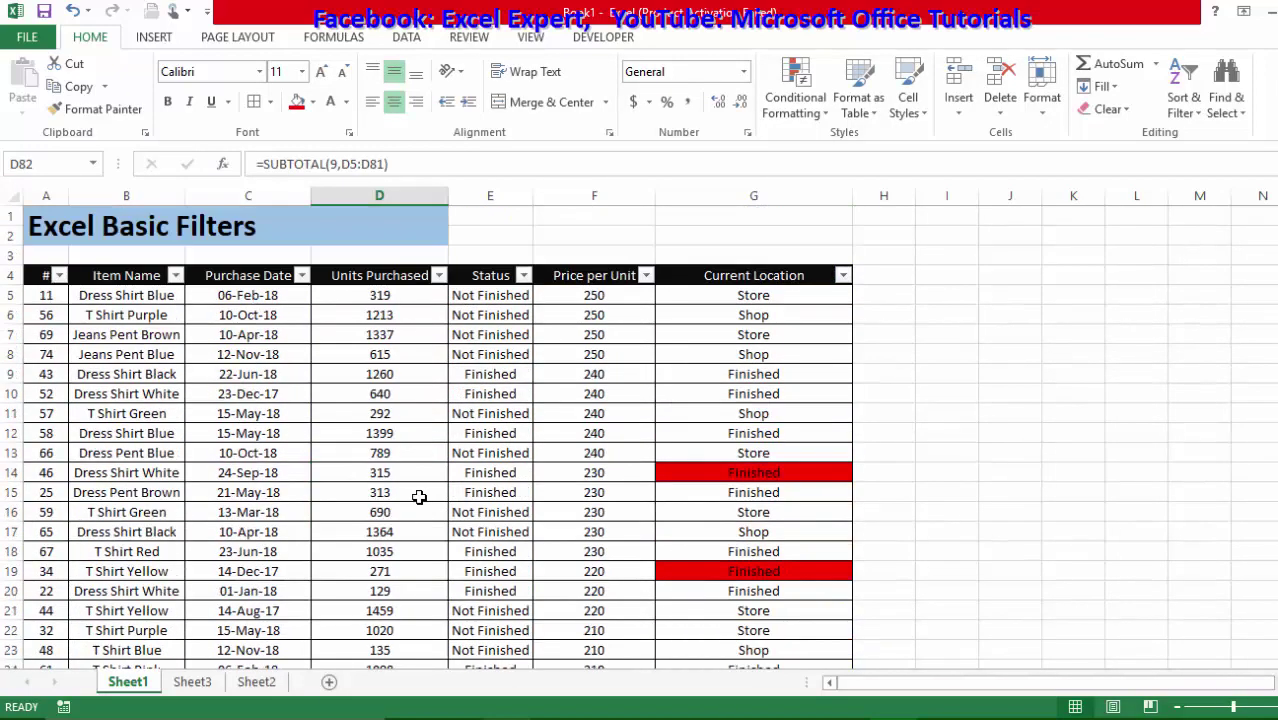
{"action": "left_click", "coordinate": [523, 276]}
{"action": "left_click", "coordinate": [352, 498]}
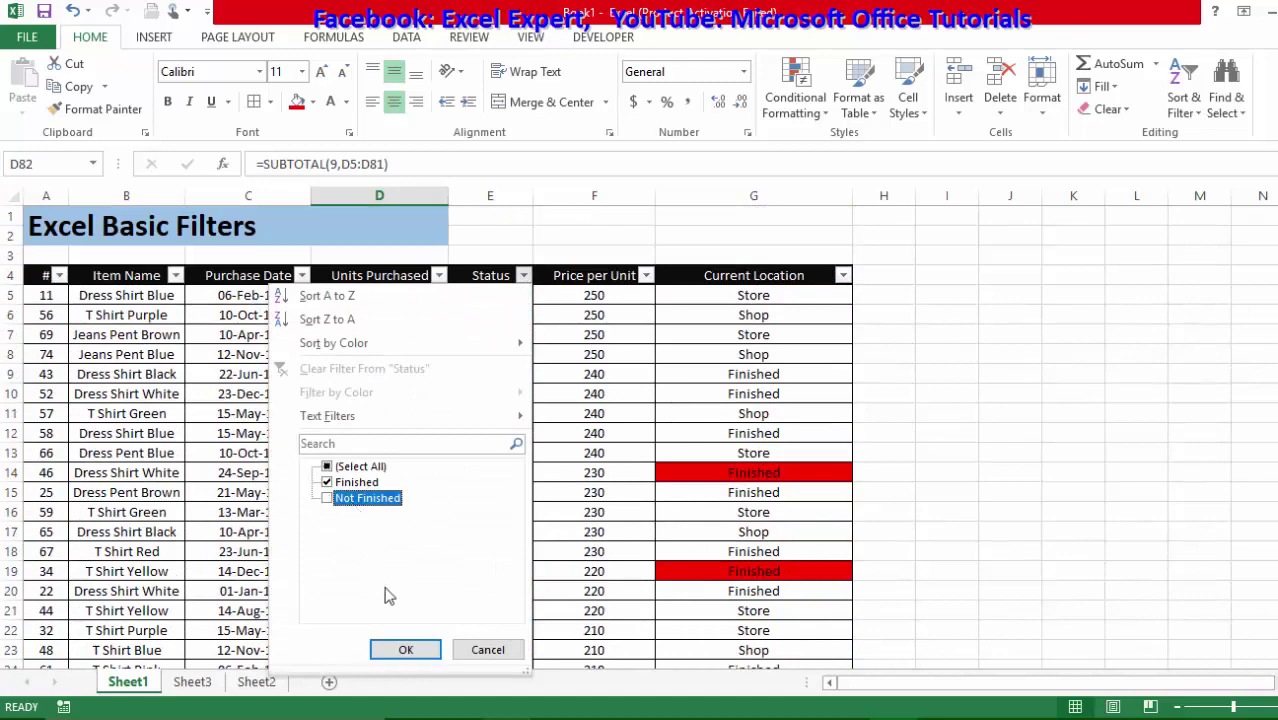
{"action": "left_click", "coordinate": [405, 650]}
- Select the visible Units Purchased values from D80 up to D9 and compare their status bar sum with the subtotal in D82
{"action": "scroll", "coordinate": [420, 540], "scroll_direction": "down", "scroll_amount": 7}
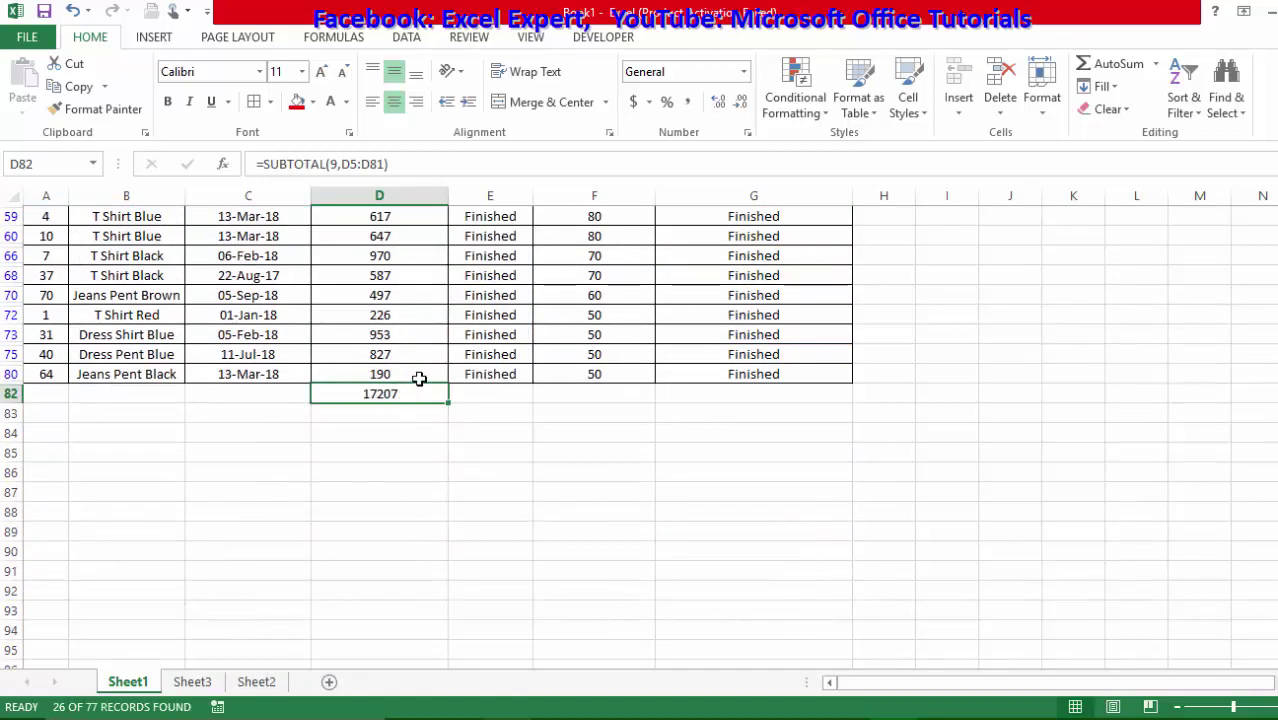
{"action": "left_click_drag", "start_coordinate": [415, 370], "coordinate": [399, 292]}
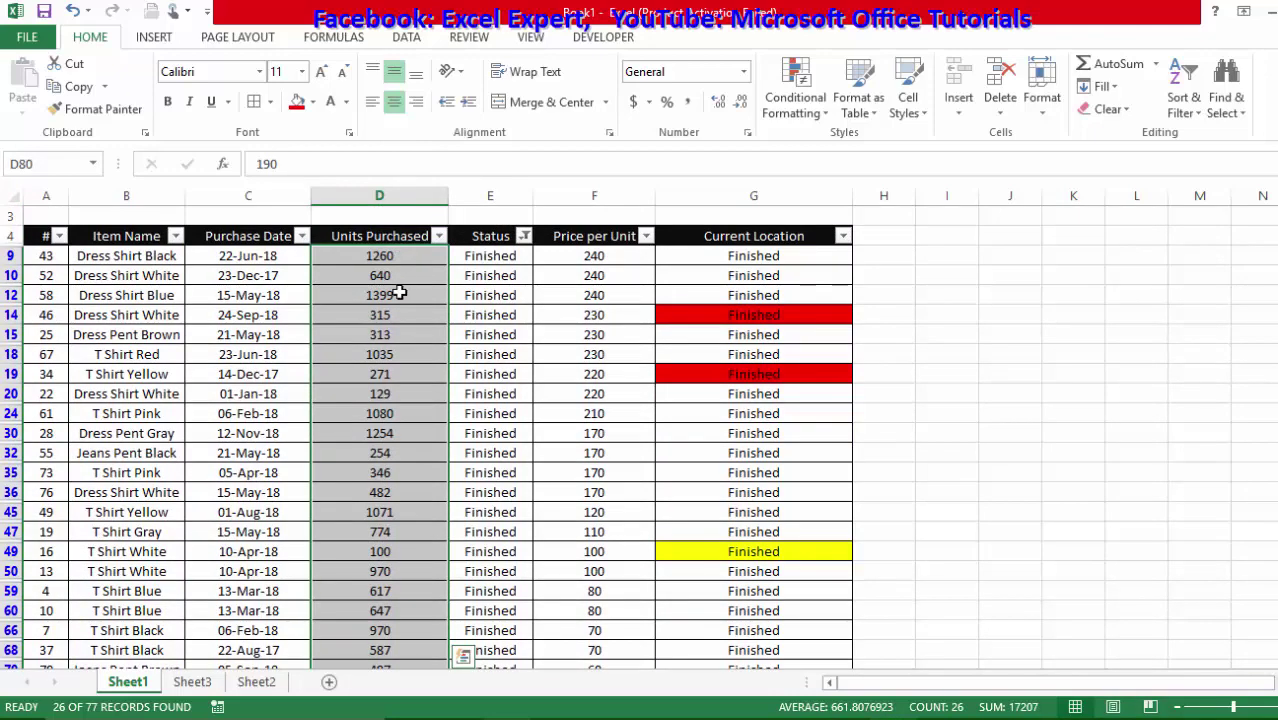
{"action": "scroll", "coordinate": [1043, 680], "scroll_direction": "down", "scroll_amount": 2}
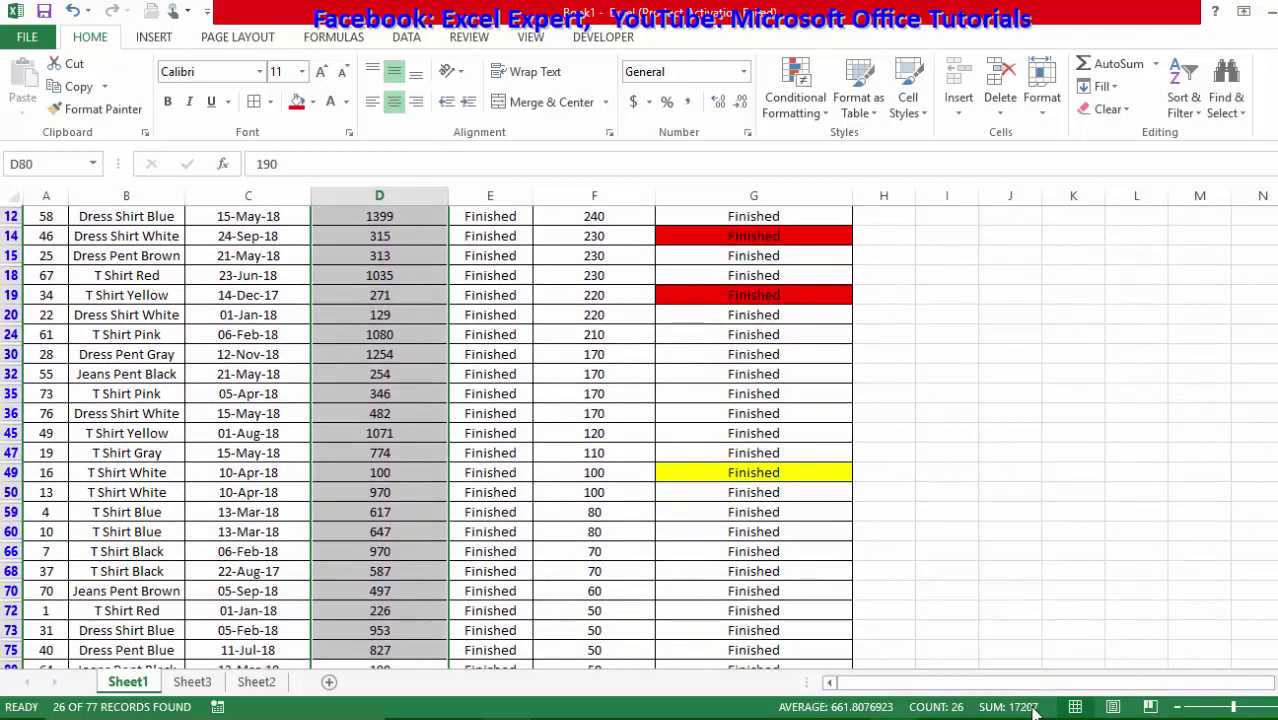
{"action": "scroll", "coordinate": [384, 486], "scroll_direction": "down", "scroll_amount": 2}
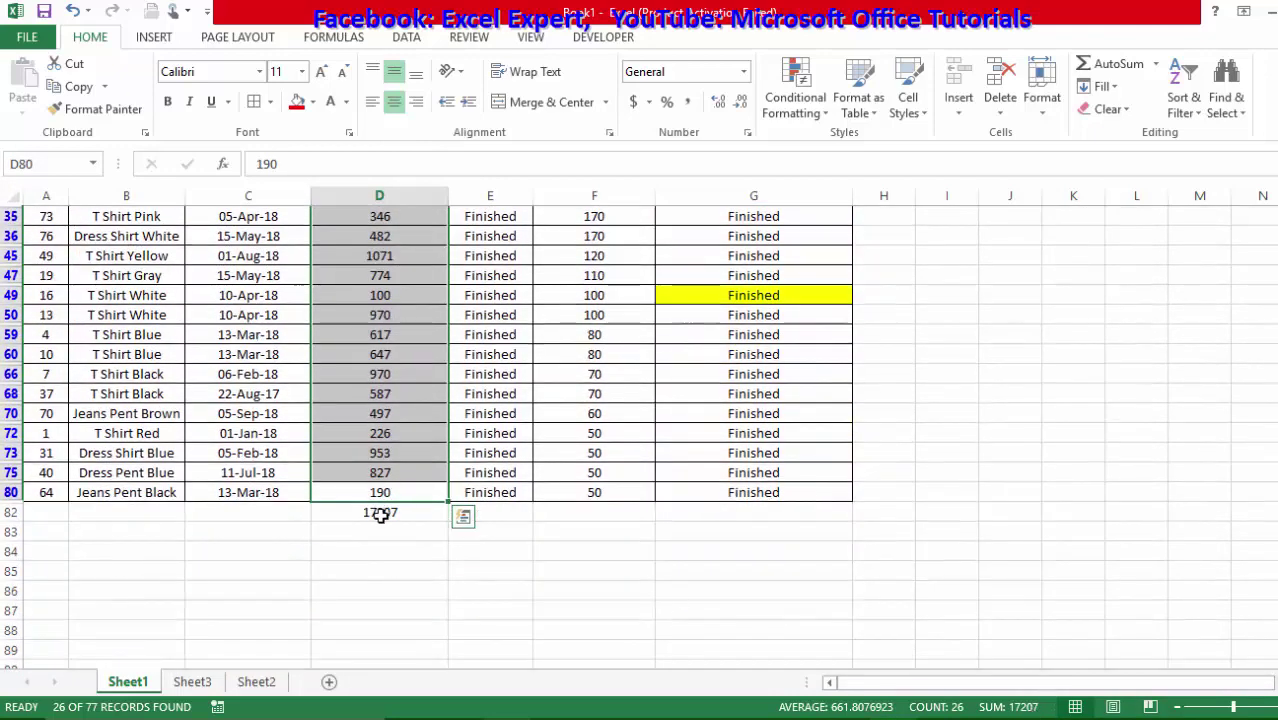
{"action": "left_click", "coordinate": [307, 571]}
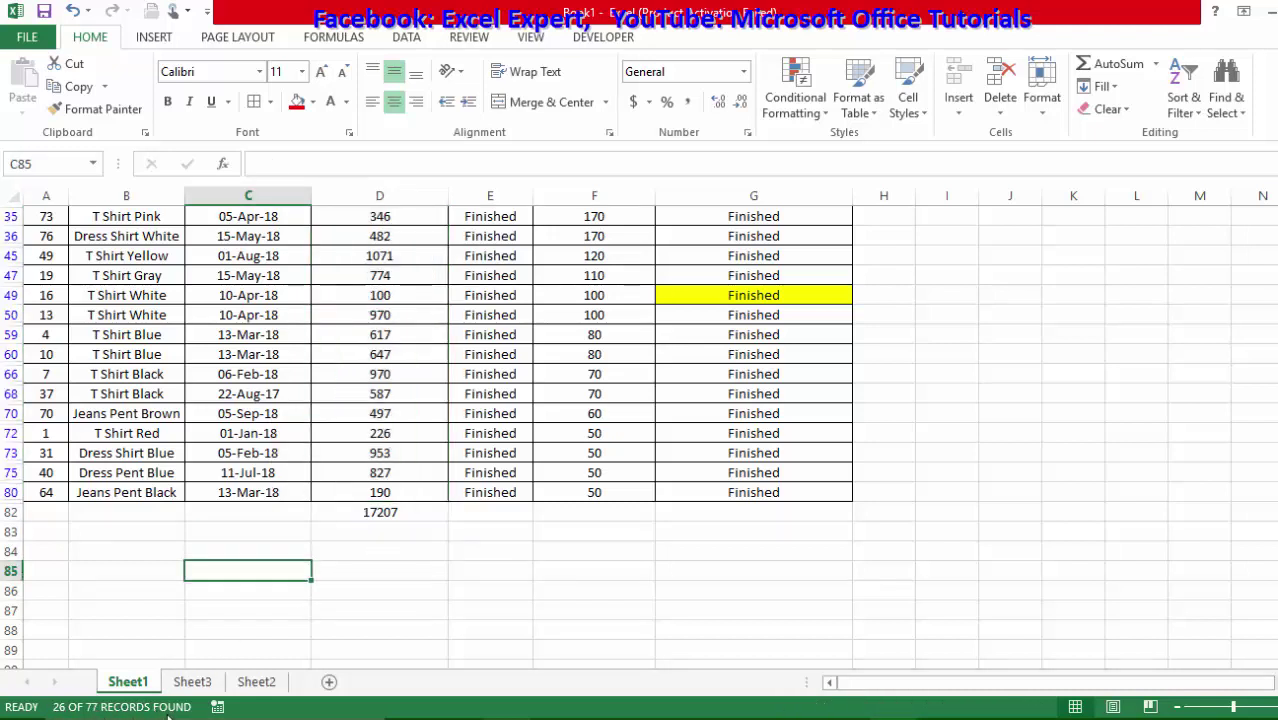
{"action": "scroll", "coordinate": [274, 517], "scroll_direction": "up", "scroll_amount": 6}
{"action": "scroll", "coordinate": [277, 520], "scroll_direction": "down", "scroll_amount": 5}
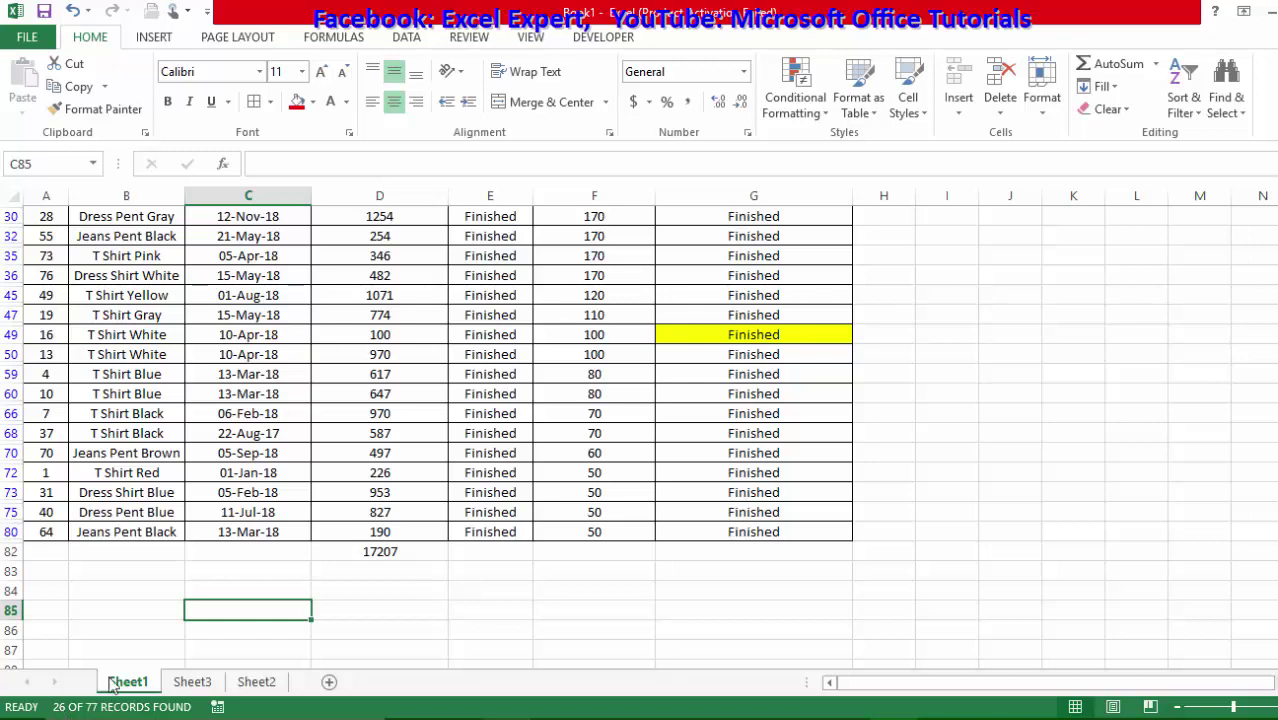
- Reset the Status filter to include all values and check the subtotal in D82
{"action": "scroll", "coordinate": [407, 502], "scroll_direction": "up", "scroll_amount": 5}
{"action": "left_click", "coordinate": [523, 276]}
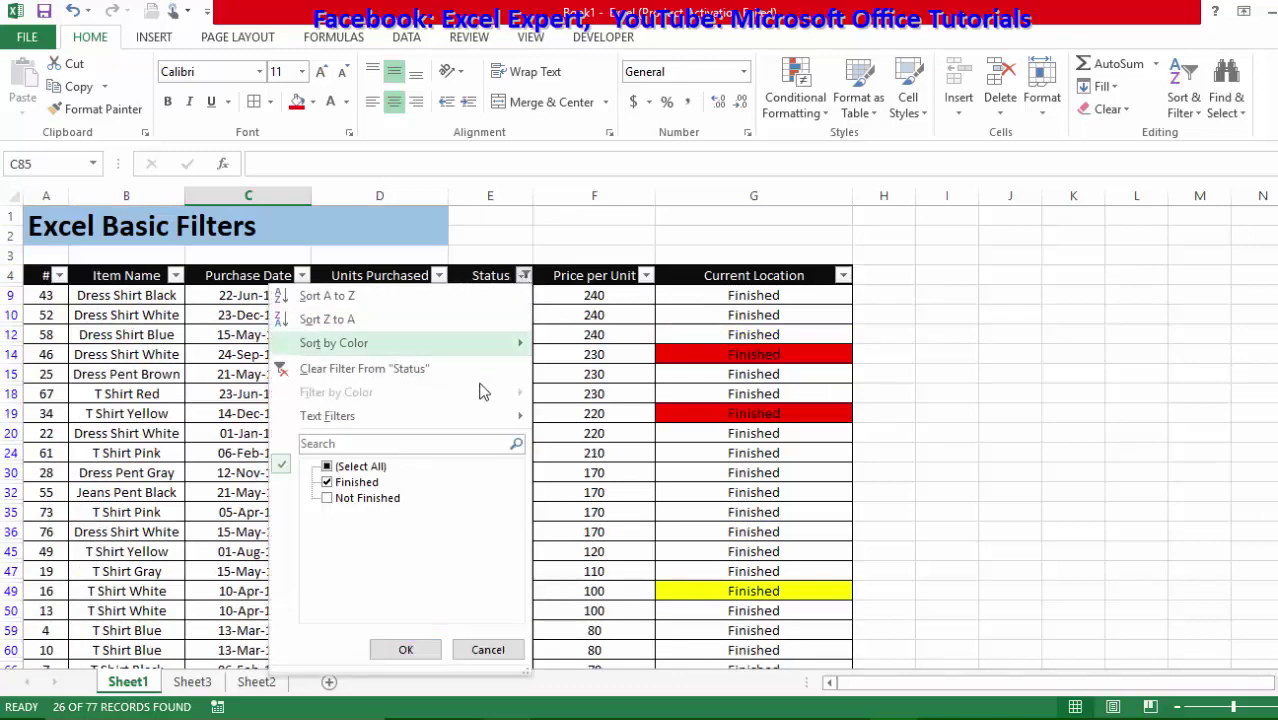
{"action": "left_click", "coordinate": [340, 467]}
{"action": "left_click", "coordinate": [405, 649]}
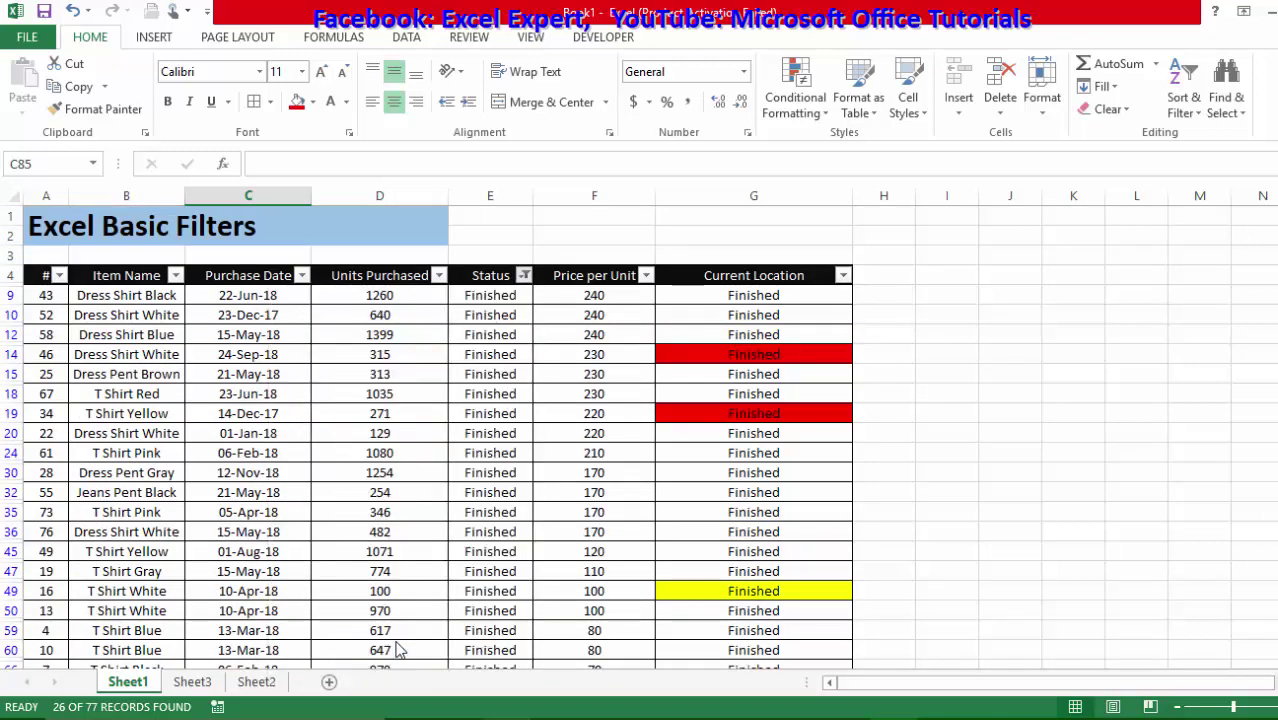
{"action": "scroll", "coordinate": [330, 615], "scroll_direction": "down", "scroll_amount": 20}
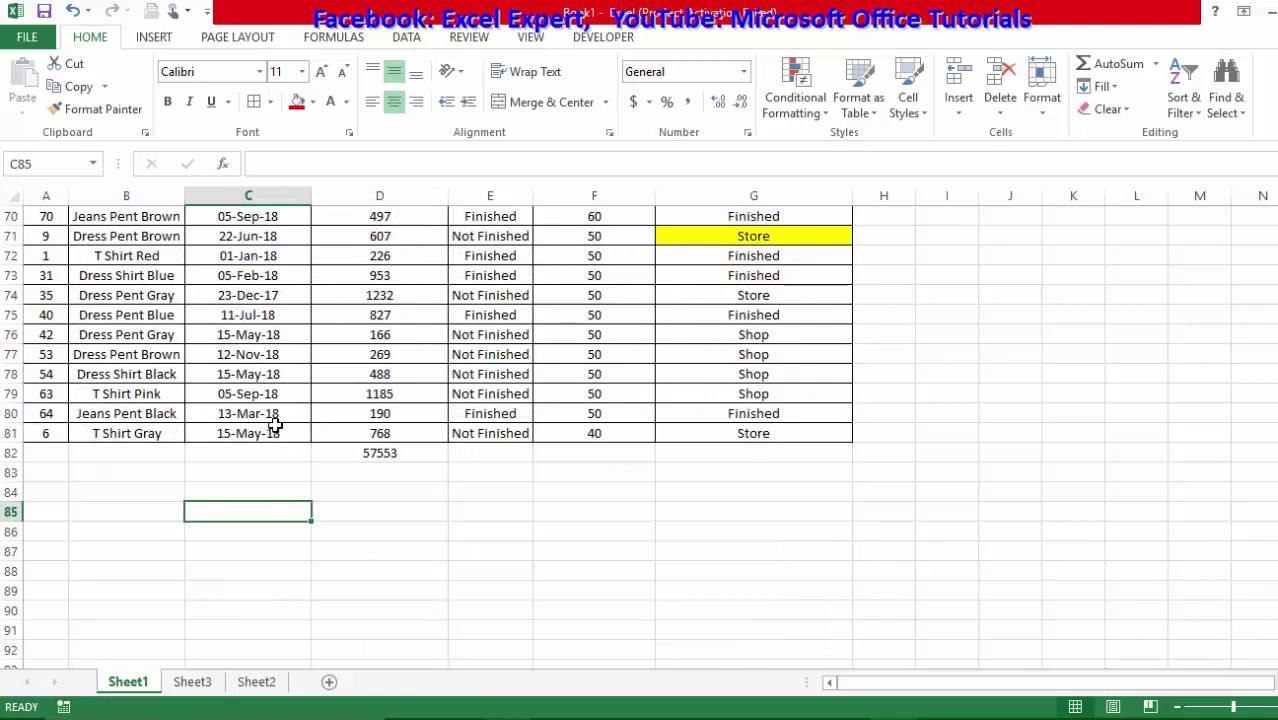
{"action": "left_click", "coordinate": [275, 425]}
{"action": "key", "text": "ctrl+shift+Up"}
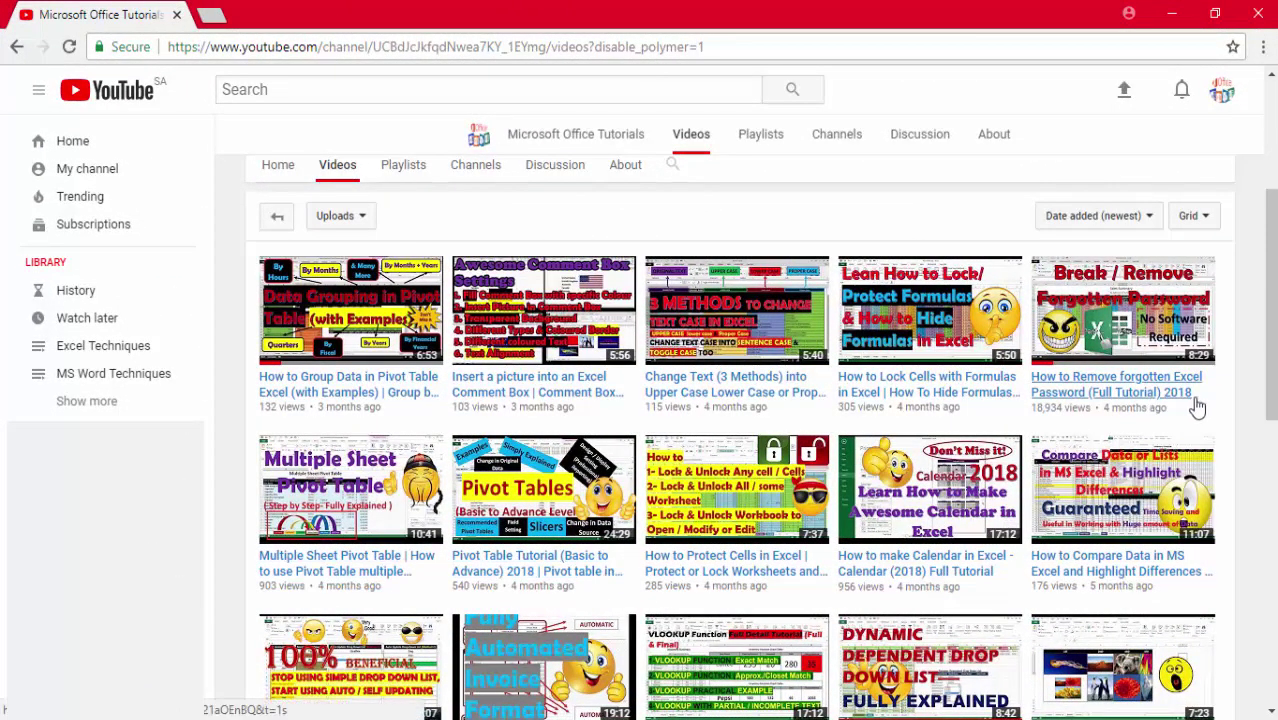
{"action": "scroll", "coordinate": [1137, 385], "scroll_direction": "down", "scroll_amount": 2}
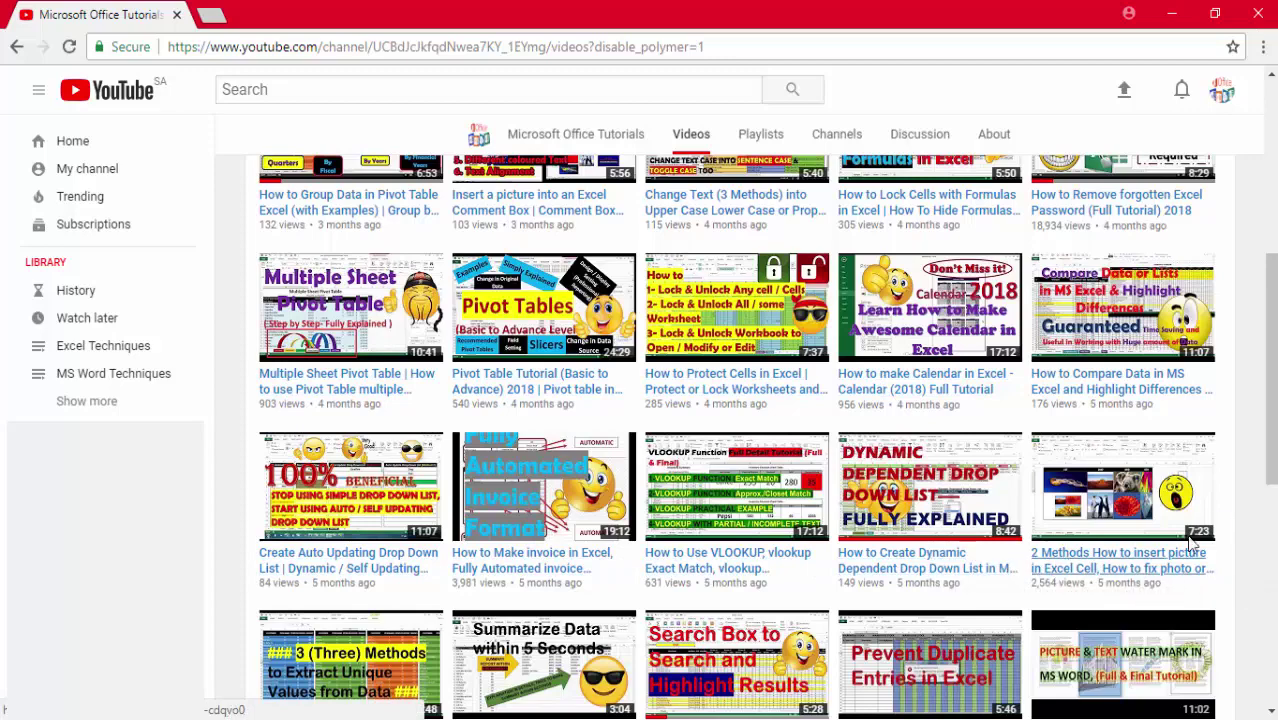
{"action": "scroll", "coordinate": [366, 445], "scroll_direction": "down", "scroll_amount": 3}
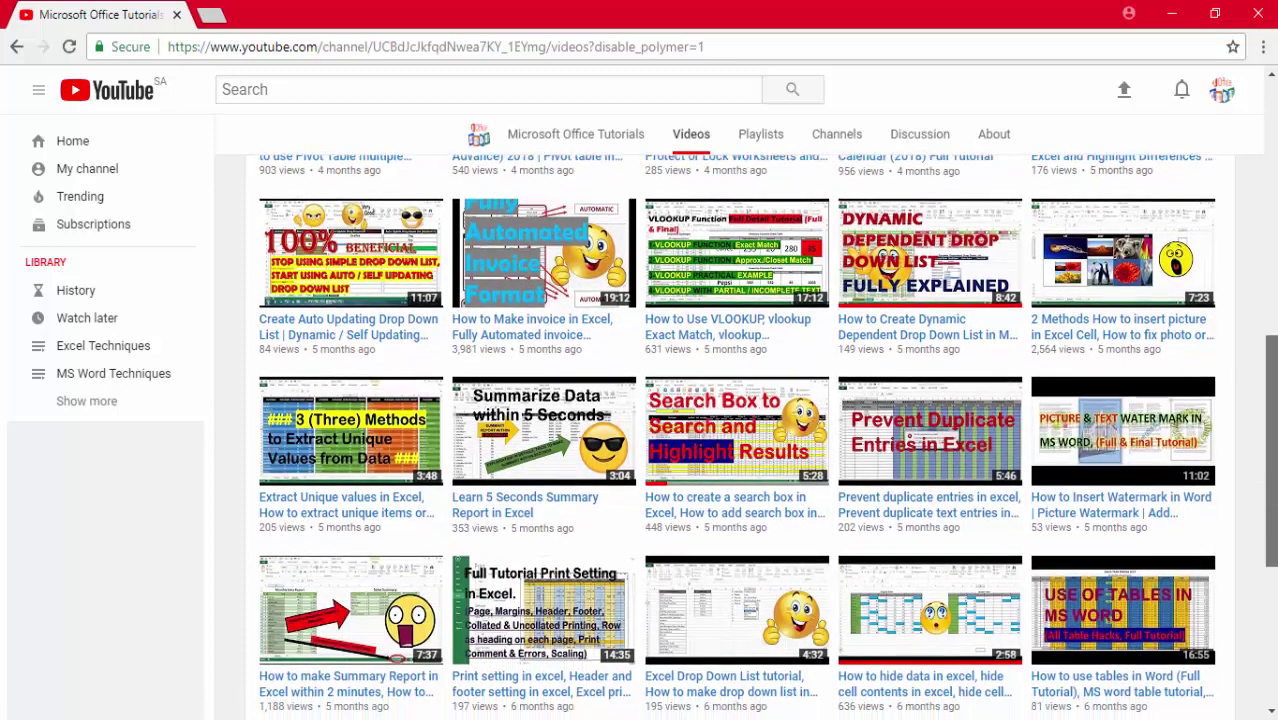
{"action": "scroll", "coordinate": [713, 232], "scroll_direction": "down", "scroll_amount": 1}
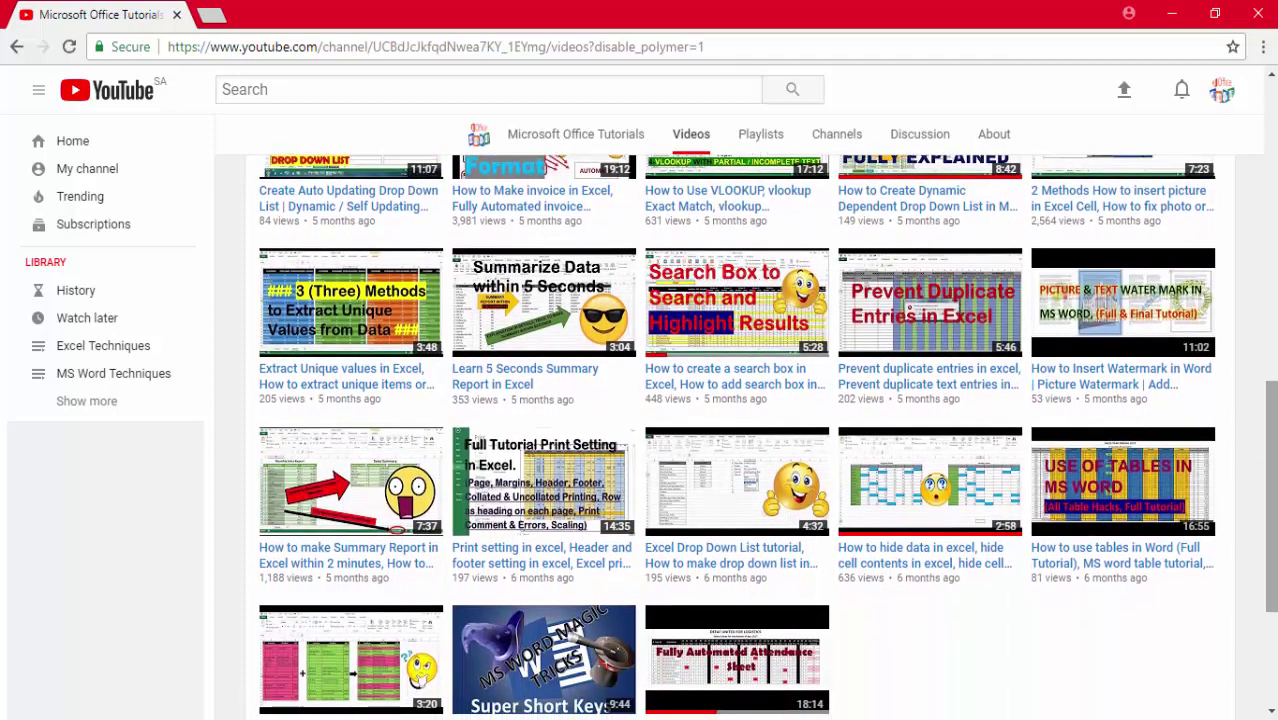